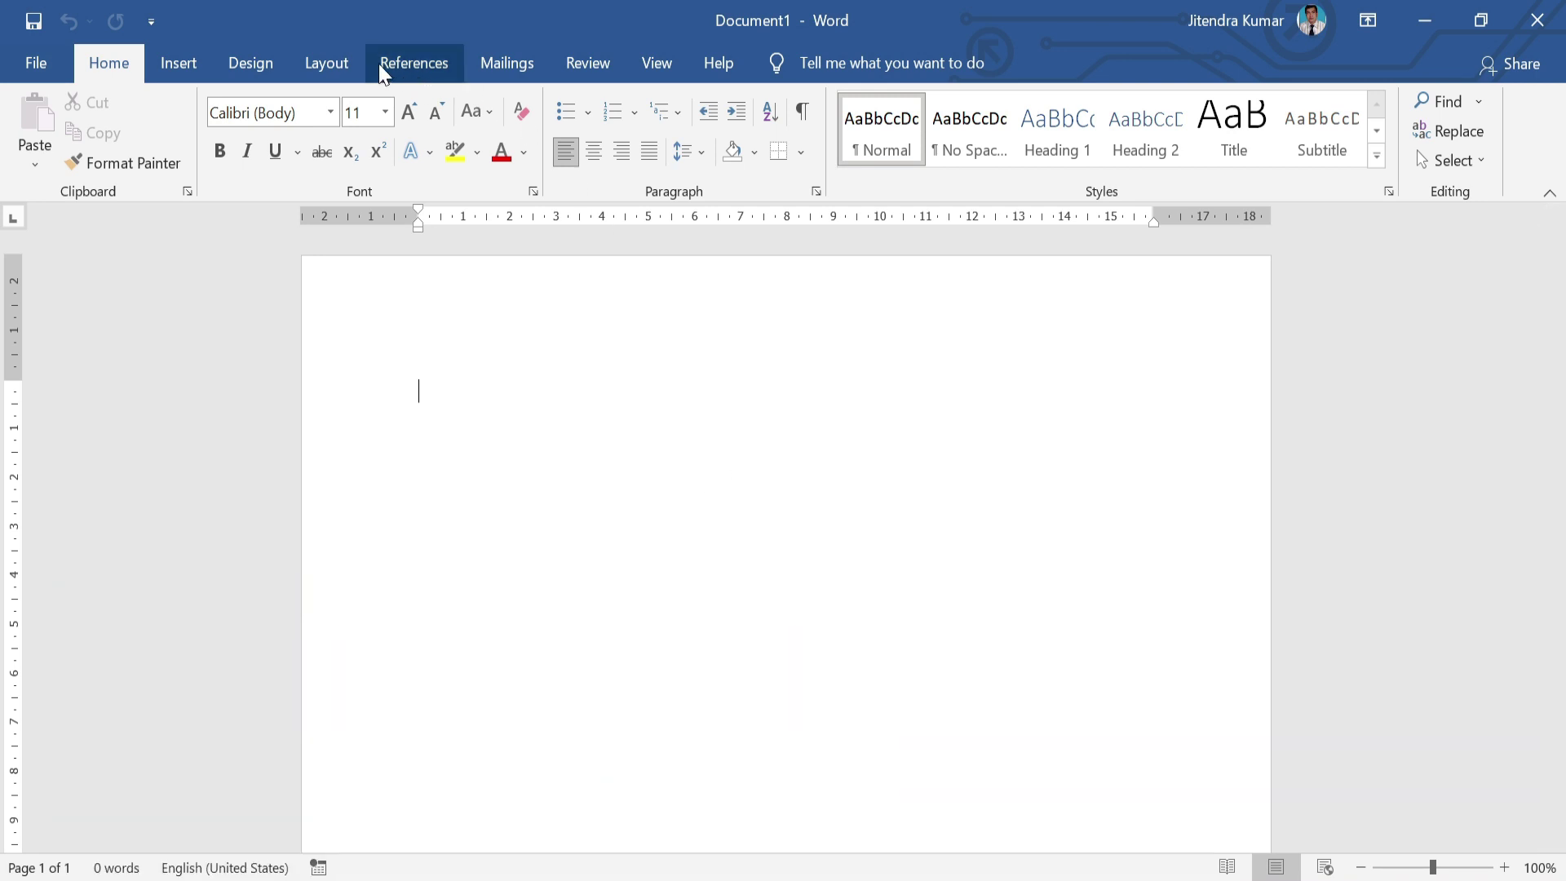
Set a custom 9 cm × 6 cm paper size and drag the ruler margin markers to both page edges.
{"action": "left_click", "coordinate": [341, 63]}
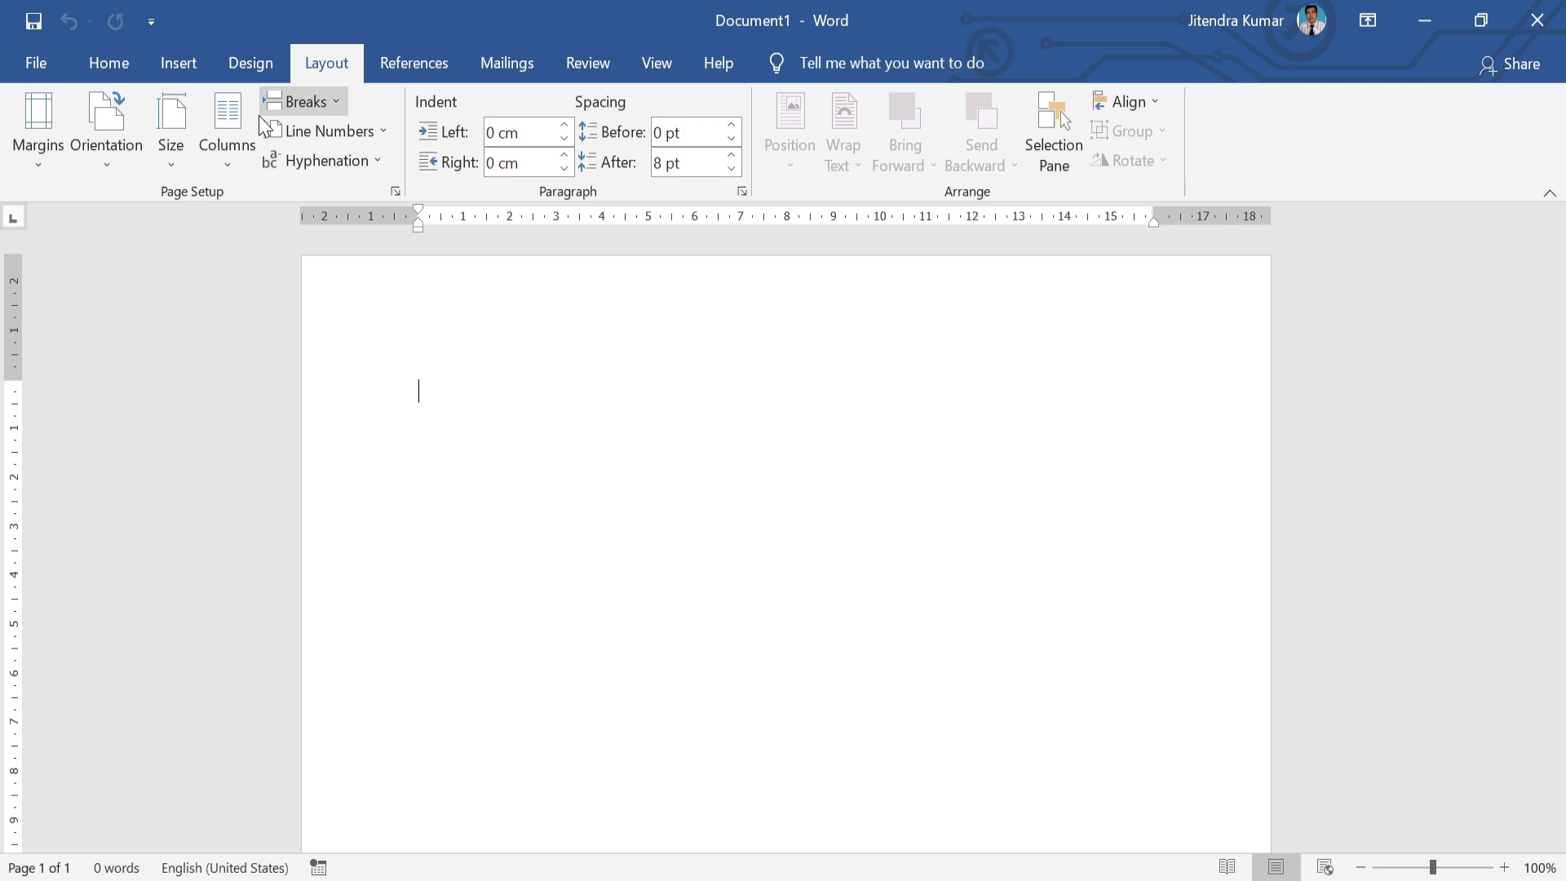
{"action": "left_click", "coordinate": [184, 162]}
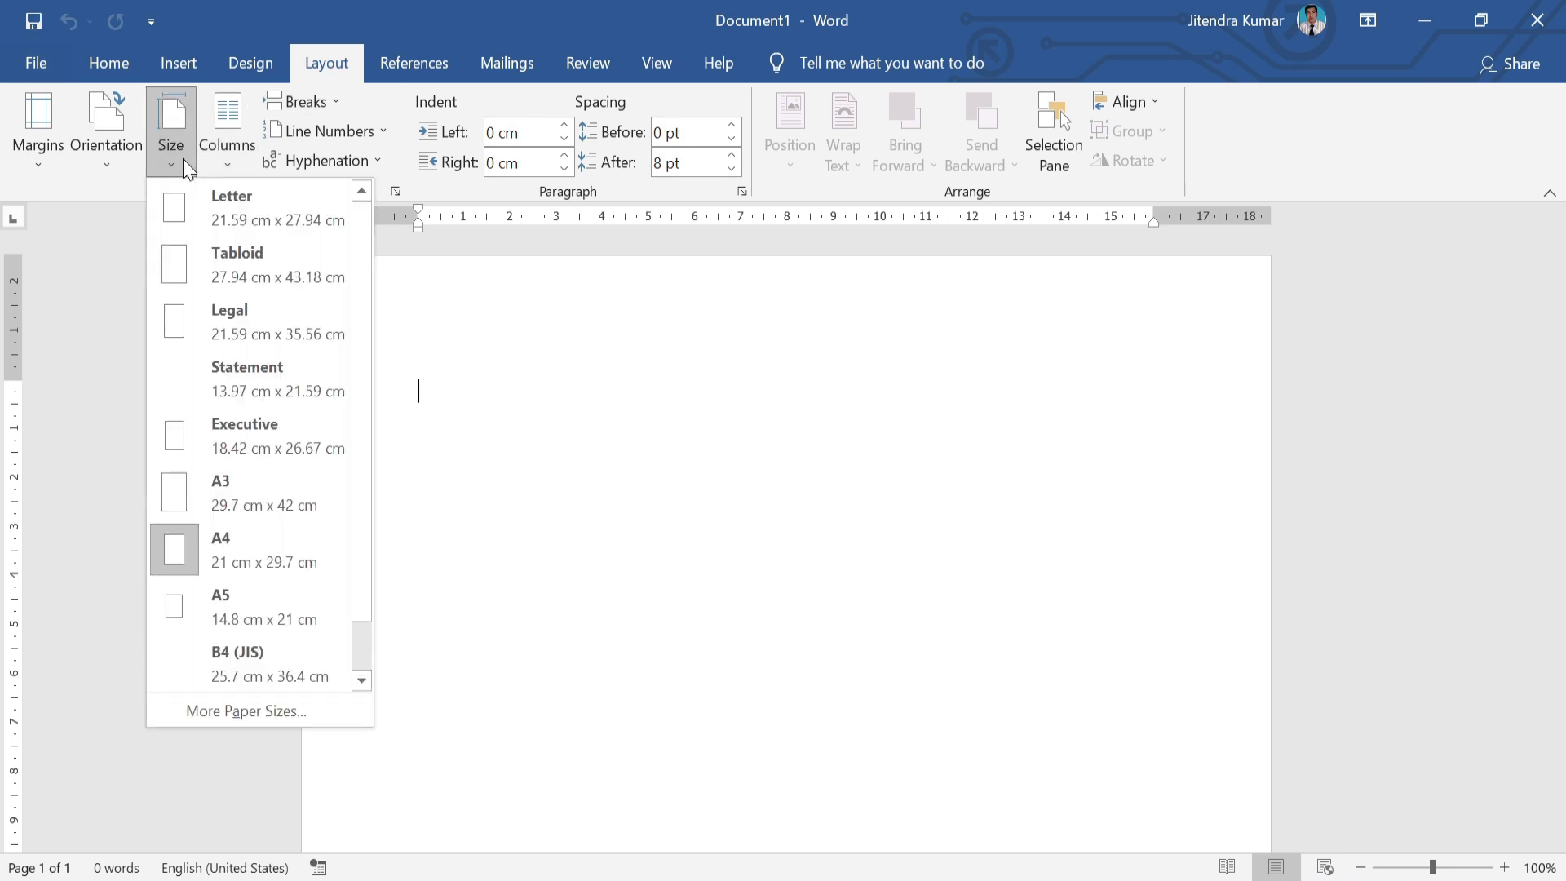
{"action": "left_click", "coordinate": [262, 708]}
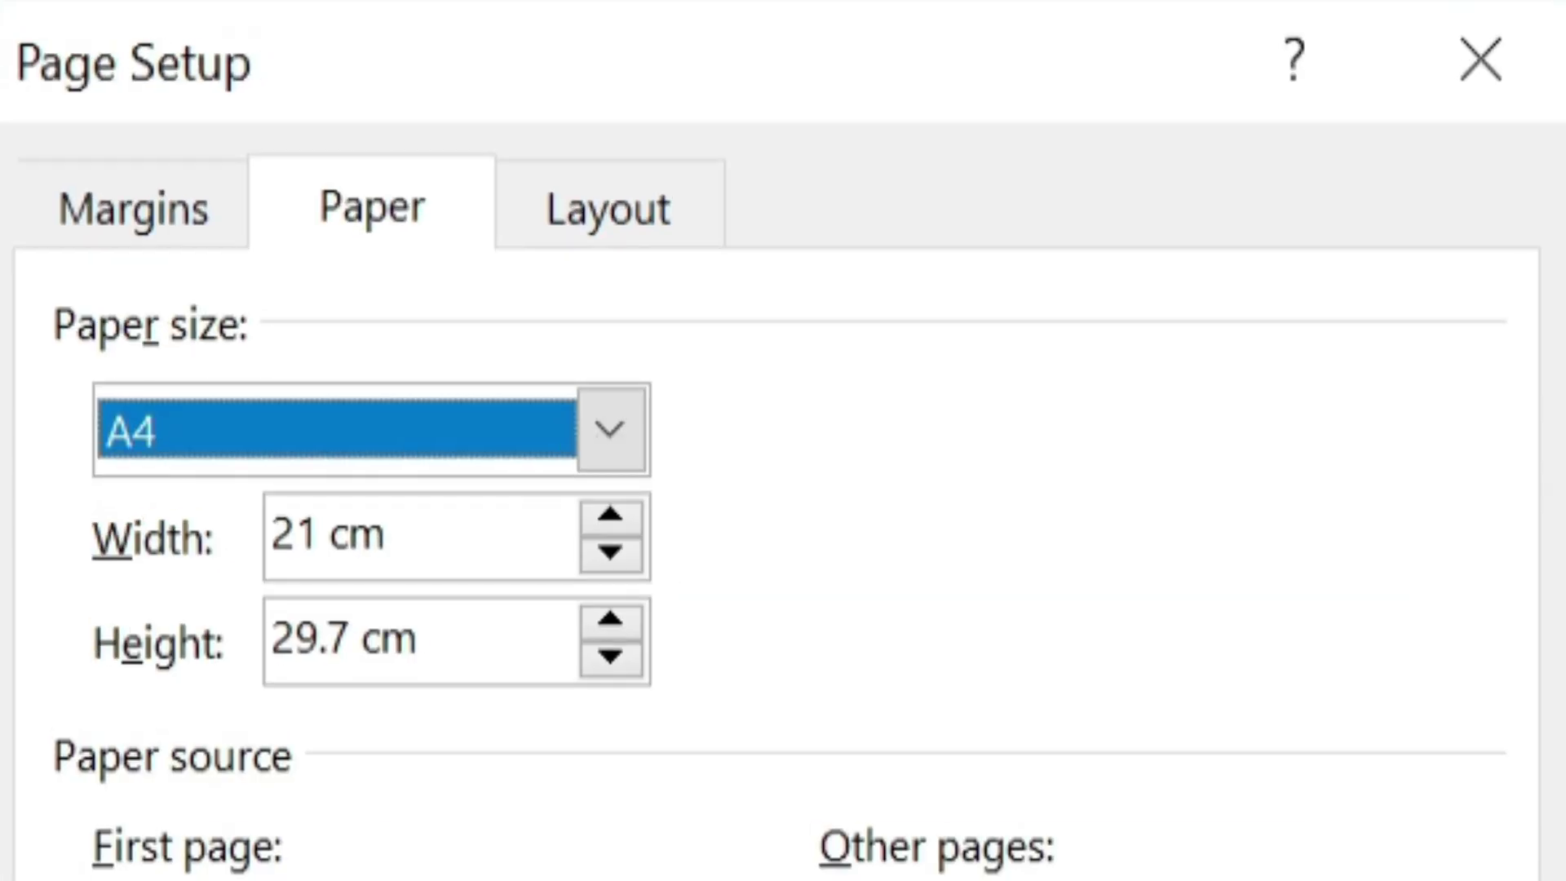
{"action": "left_click", "coordinate": [319, 534]}
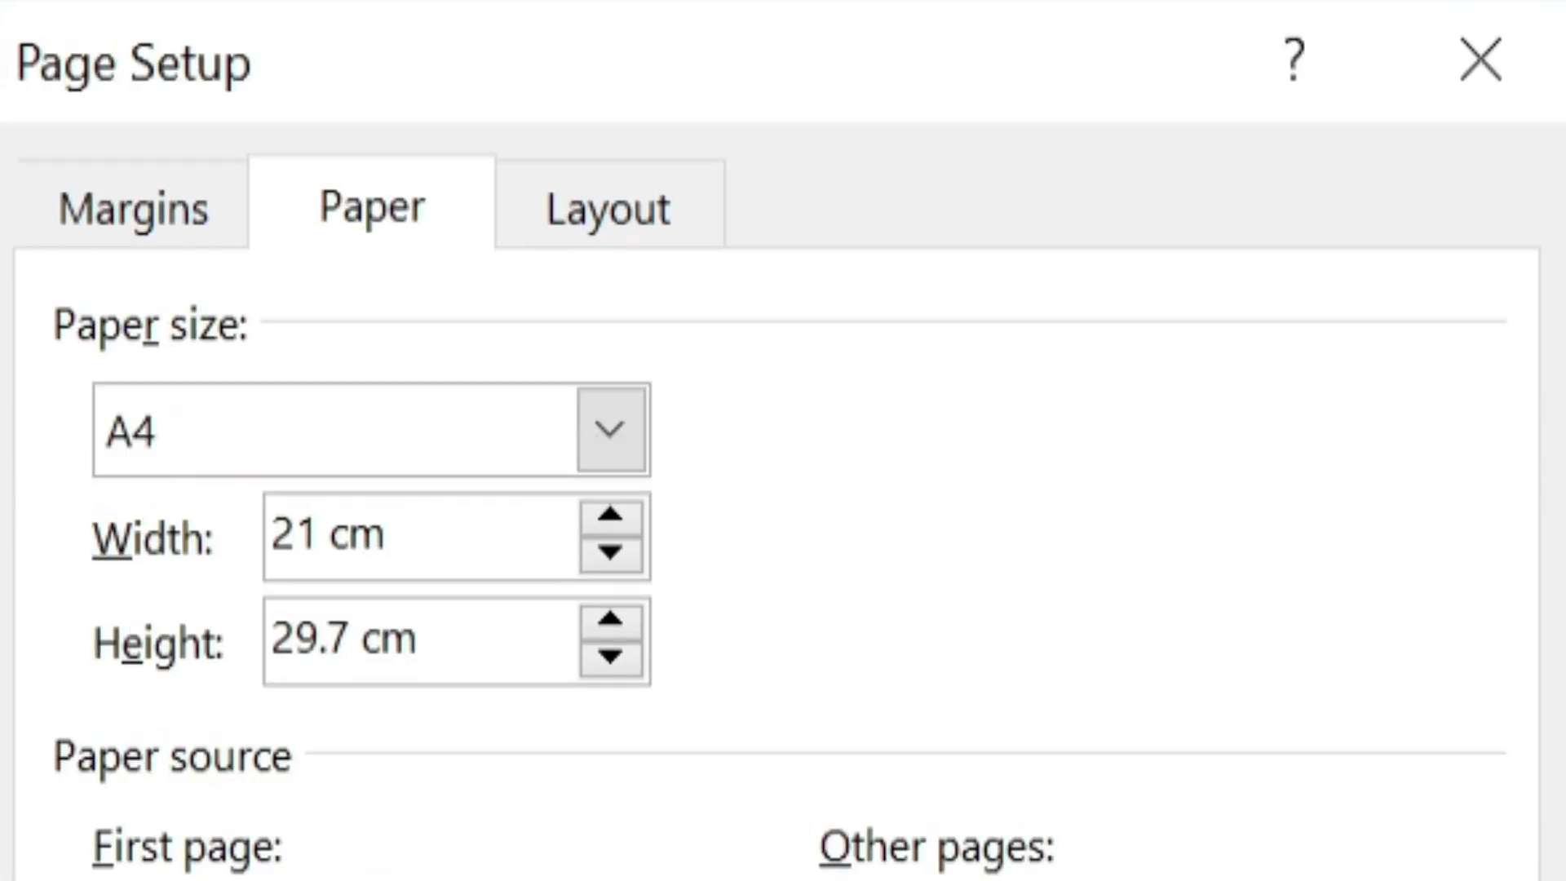
{"action": "key", "text": "BackSpace"}
{"action": "key", "text": "BackSpace"}
{"action": "type", "text": "9"}
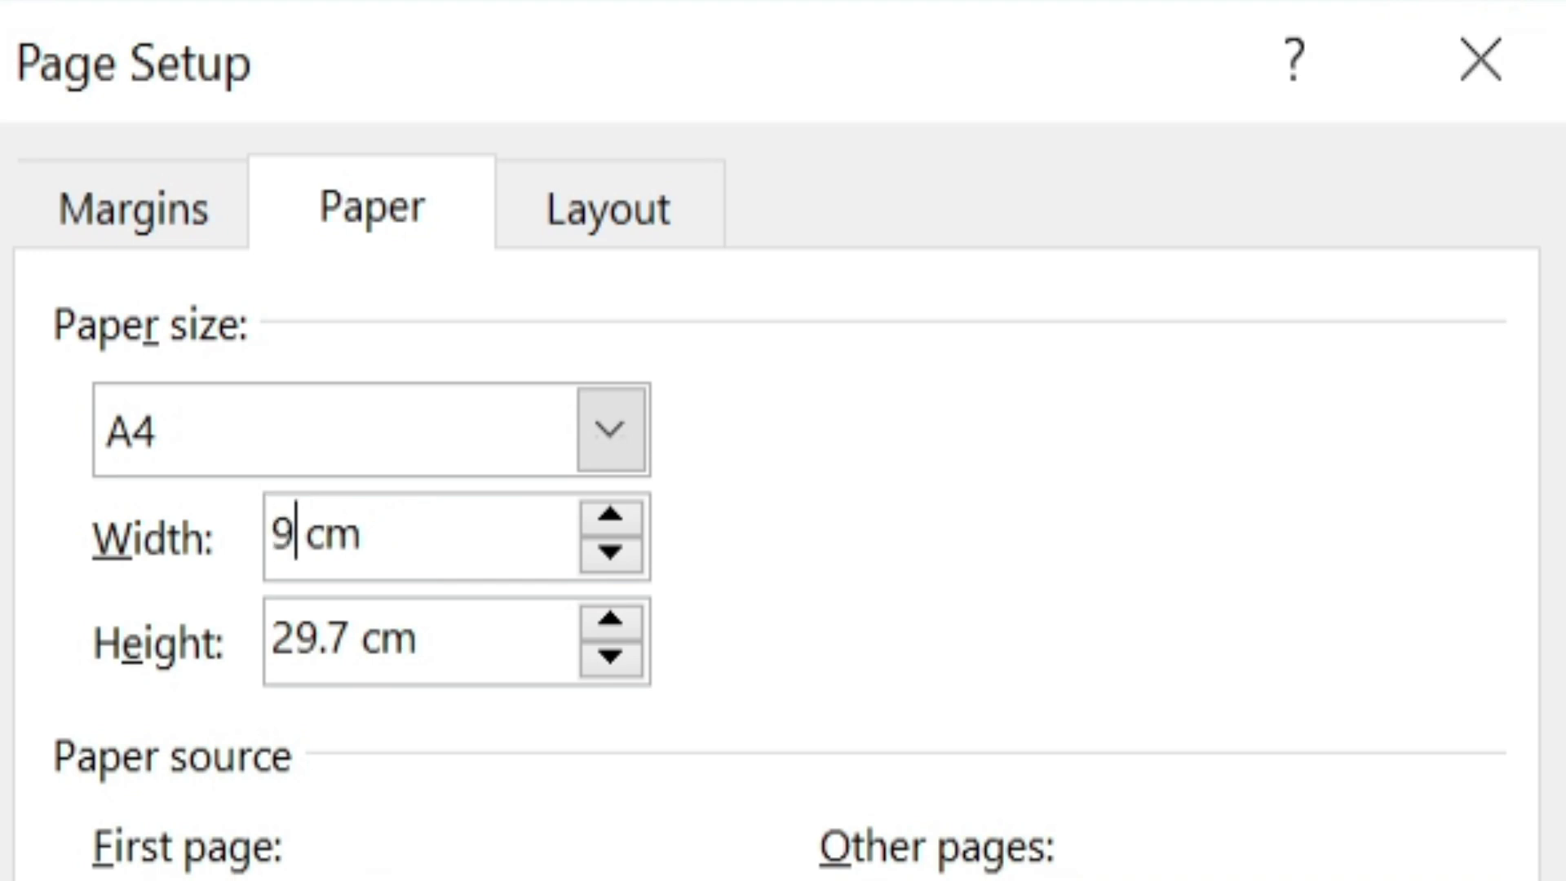
{"action": "left_click", "coordinate": [351, 639]}
{"action": "key", "text": "BackSpace"}
{"action": "key", "text": "BackSpace"}
{"action": "key", "text": "BackSpace"}
{"action": "key", "text": "BackSpace"}
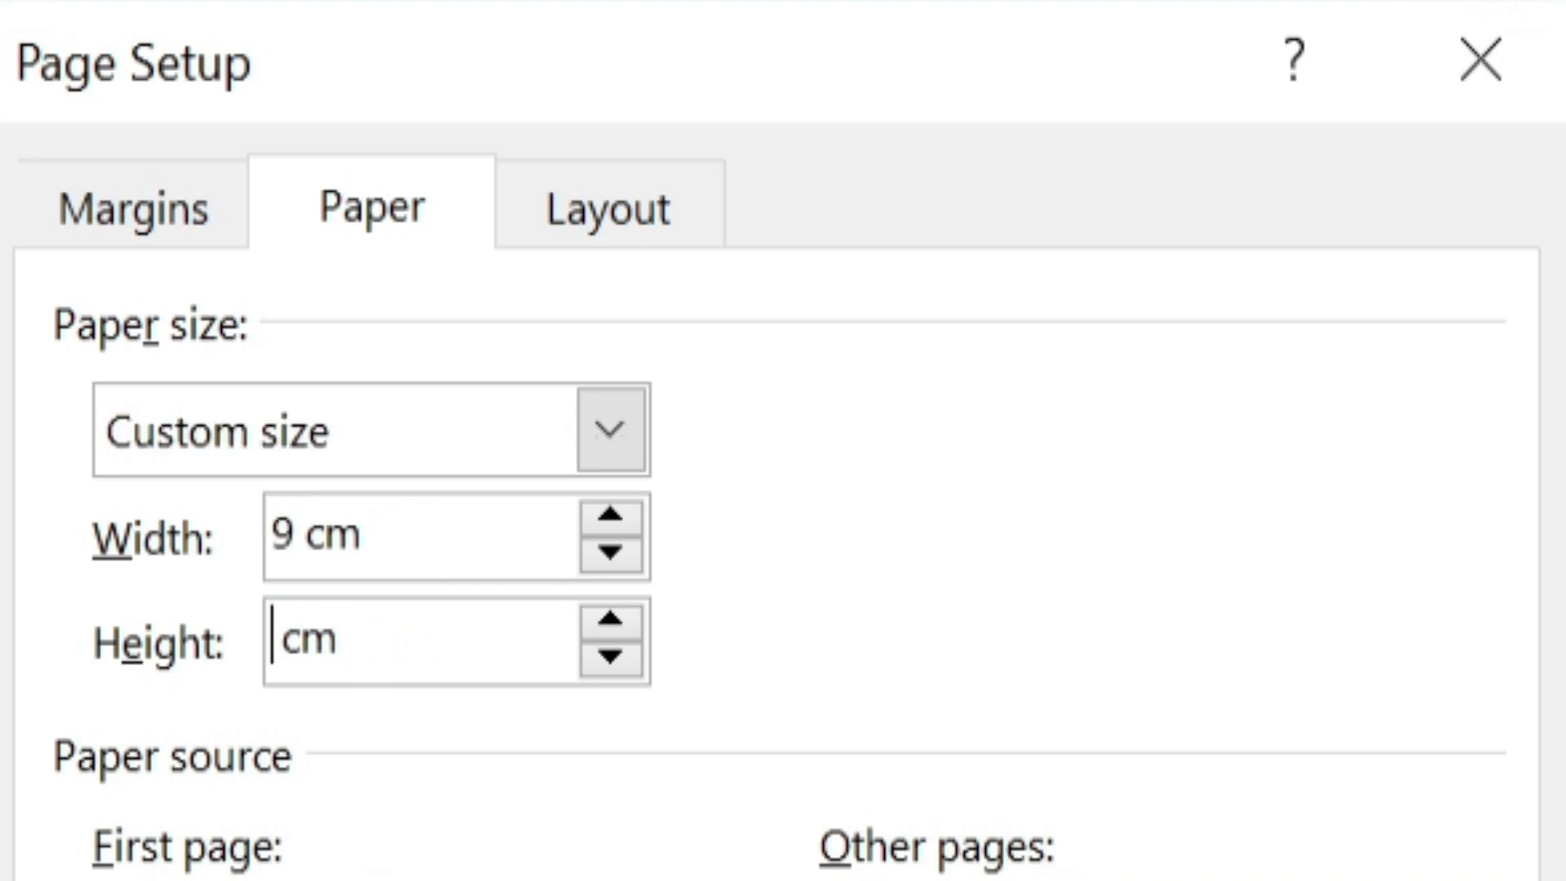
{"action": "type", "text": "6"}
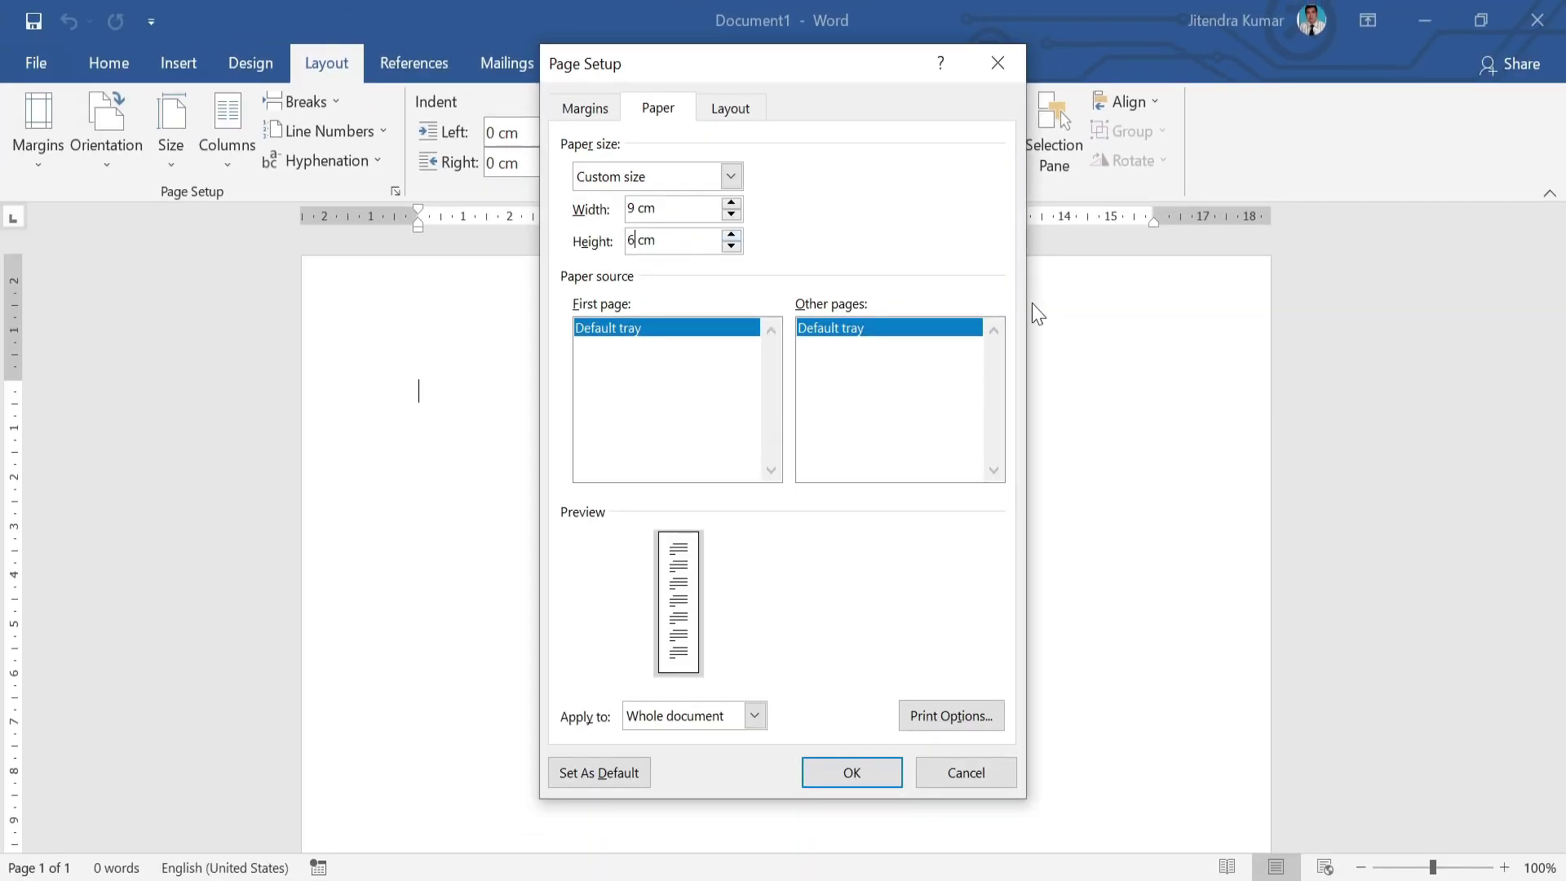
{"action": "left_click", "coordinate": [852, 773]}
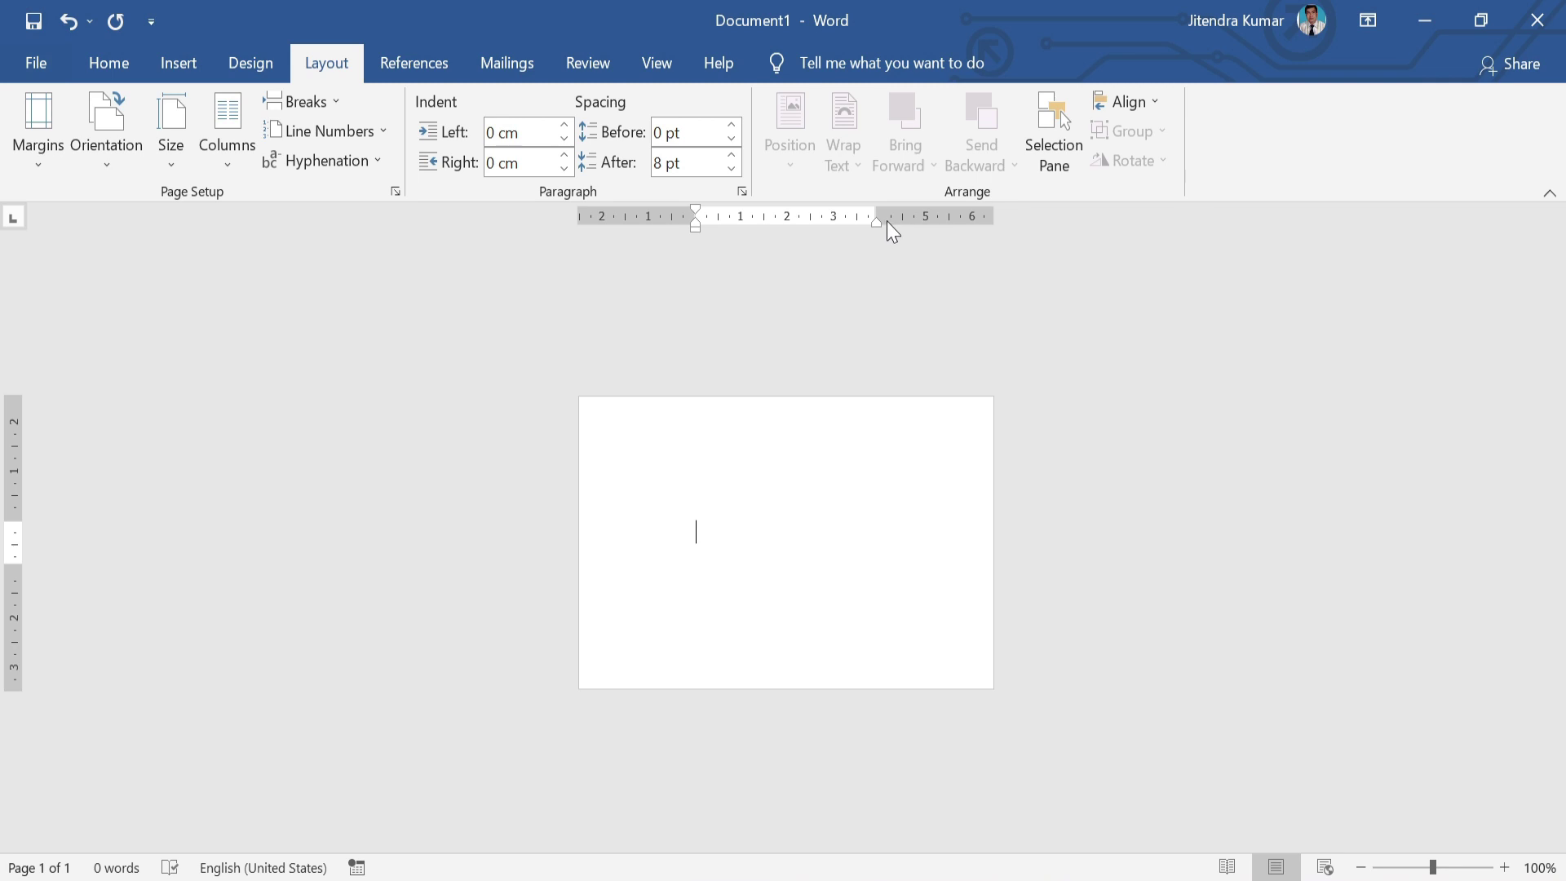
{"action": "left_click_drag", "start_coordinate": [878, 217], "coordinate": [999, 230]}
{"action": "left_click_drag", "start_coordinate": [695, 222], "coordinate": [576, 223]}
Choose a Box page border with a 3 pt width.
{"action": "left_click", "coordinate": [250, 66]}
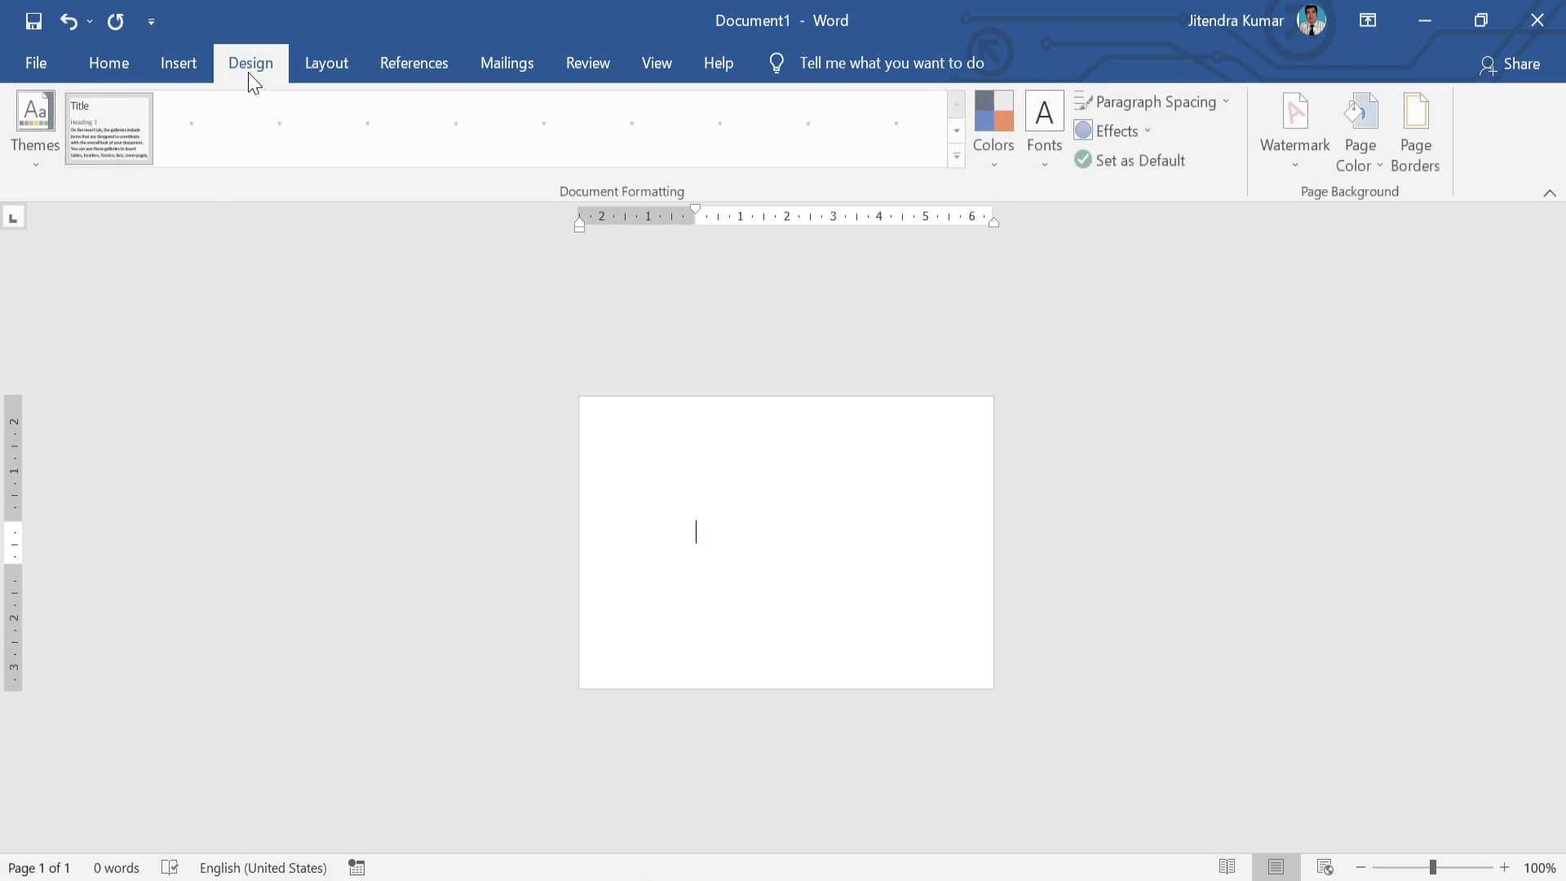
{"action": "left_click", "coordinate": [1416, 163]}
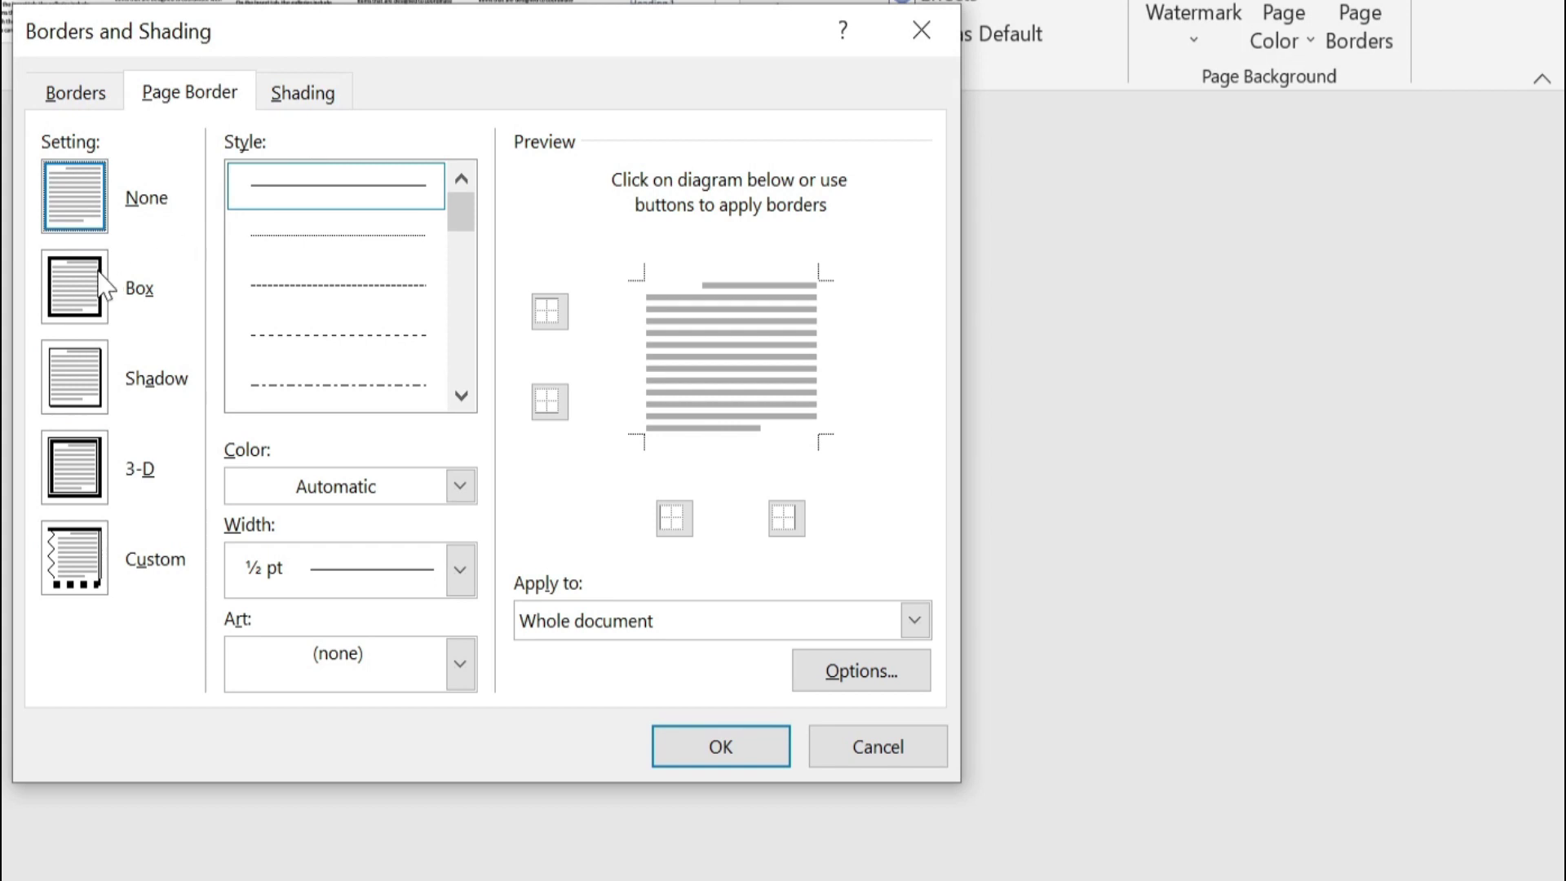
{"action": "left_click", "coordinate": [105, 286]}
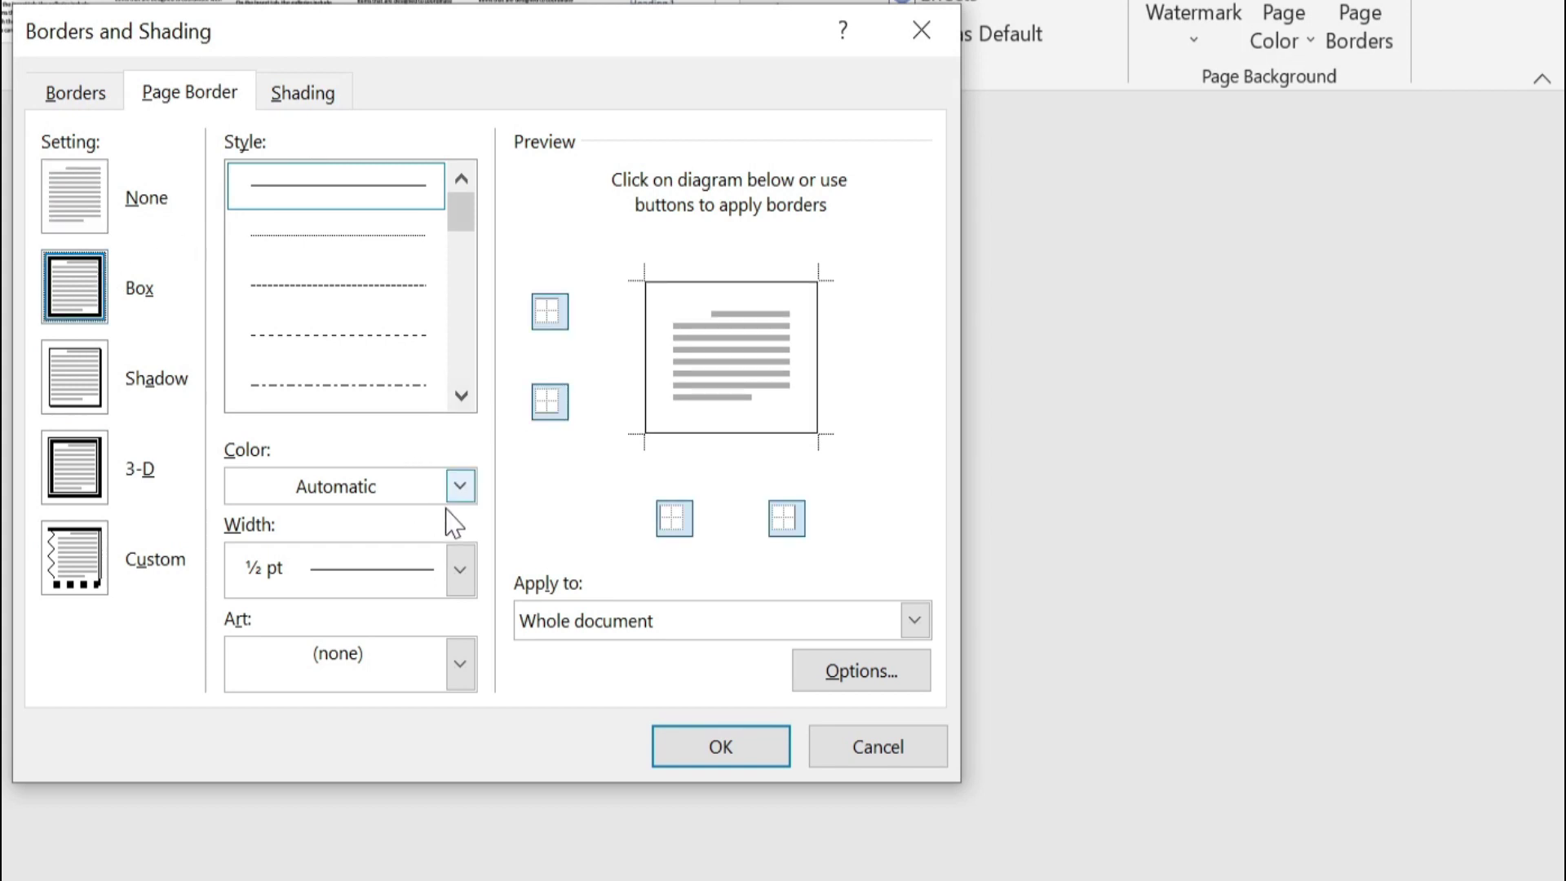
{"action": "left_click", "coordinate": [461, 584]}
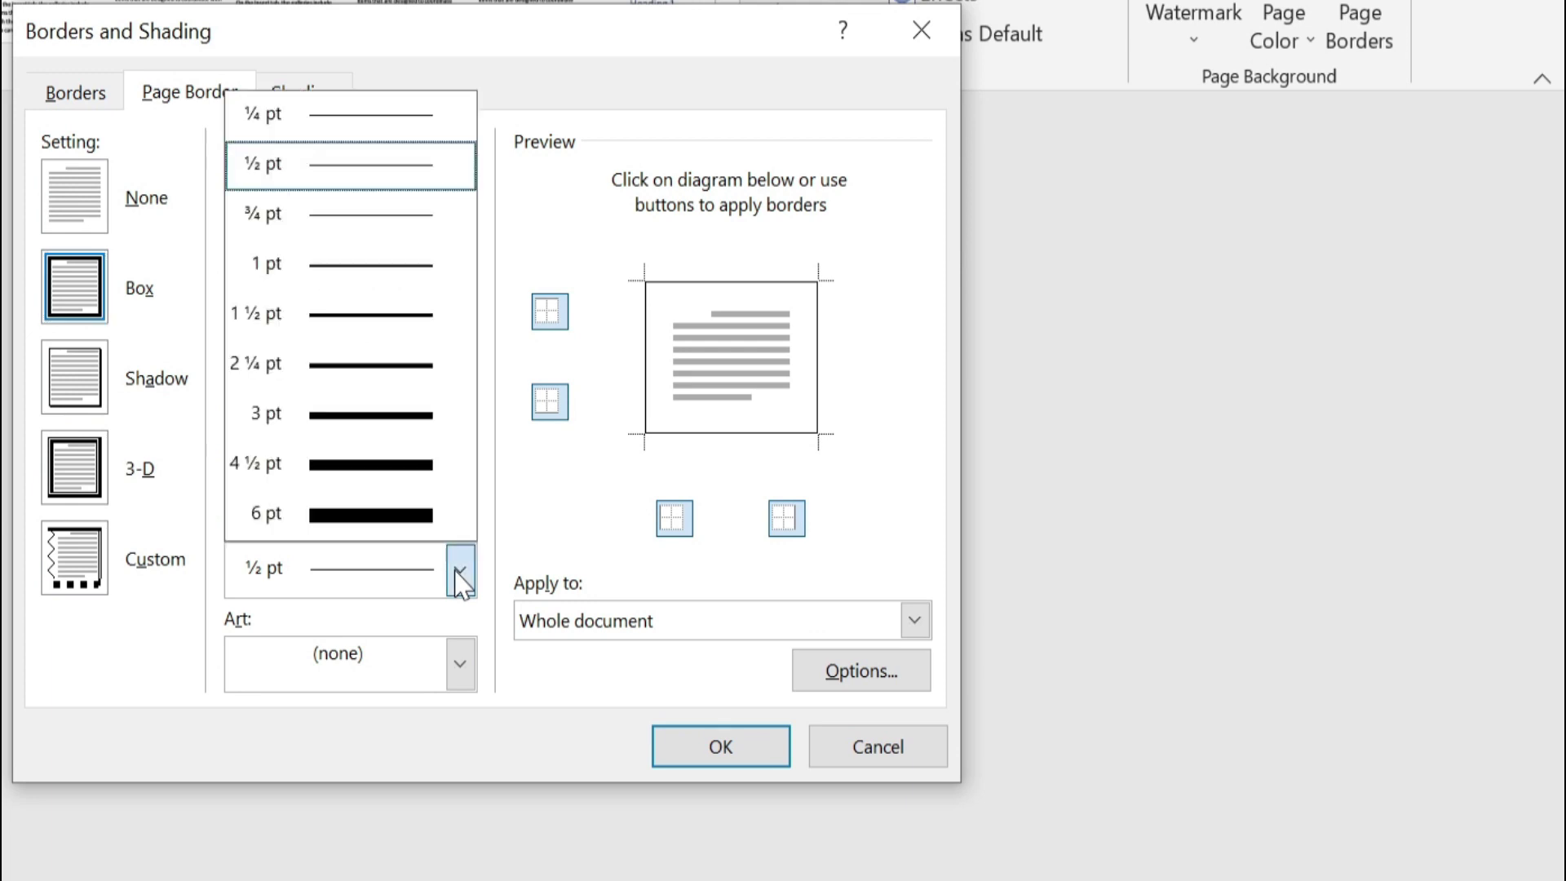
{"action": "left_click", "coordinate": [397, 423]}
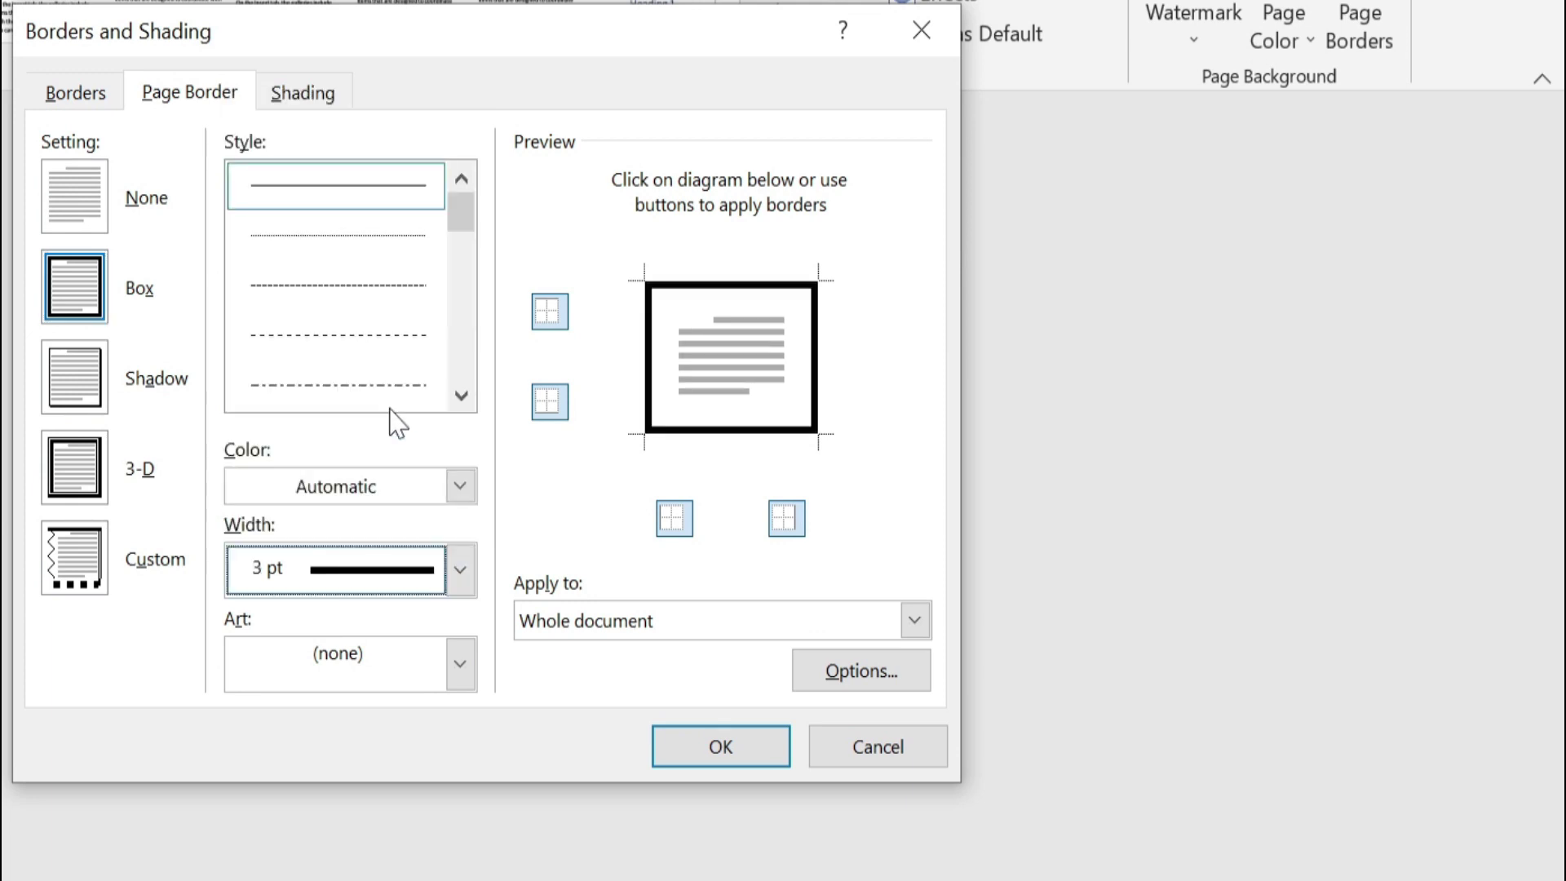
In Border Options, set the top and bottom margins to 1 pt.
{"action": "left_click", "coordinate": [826, 682]}
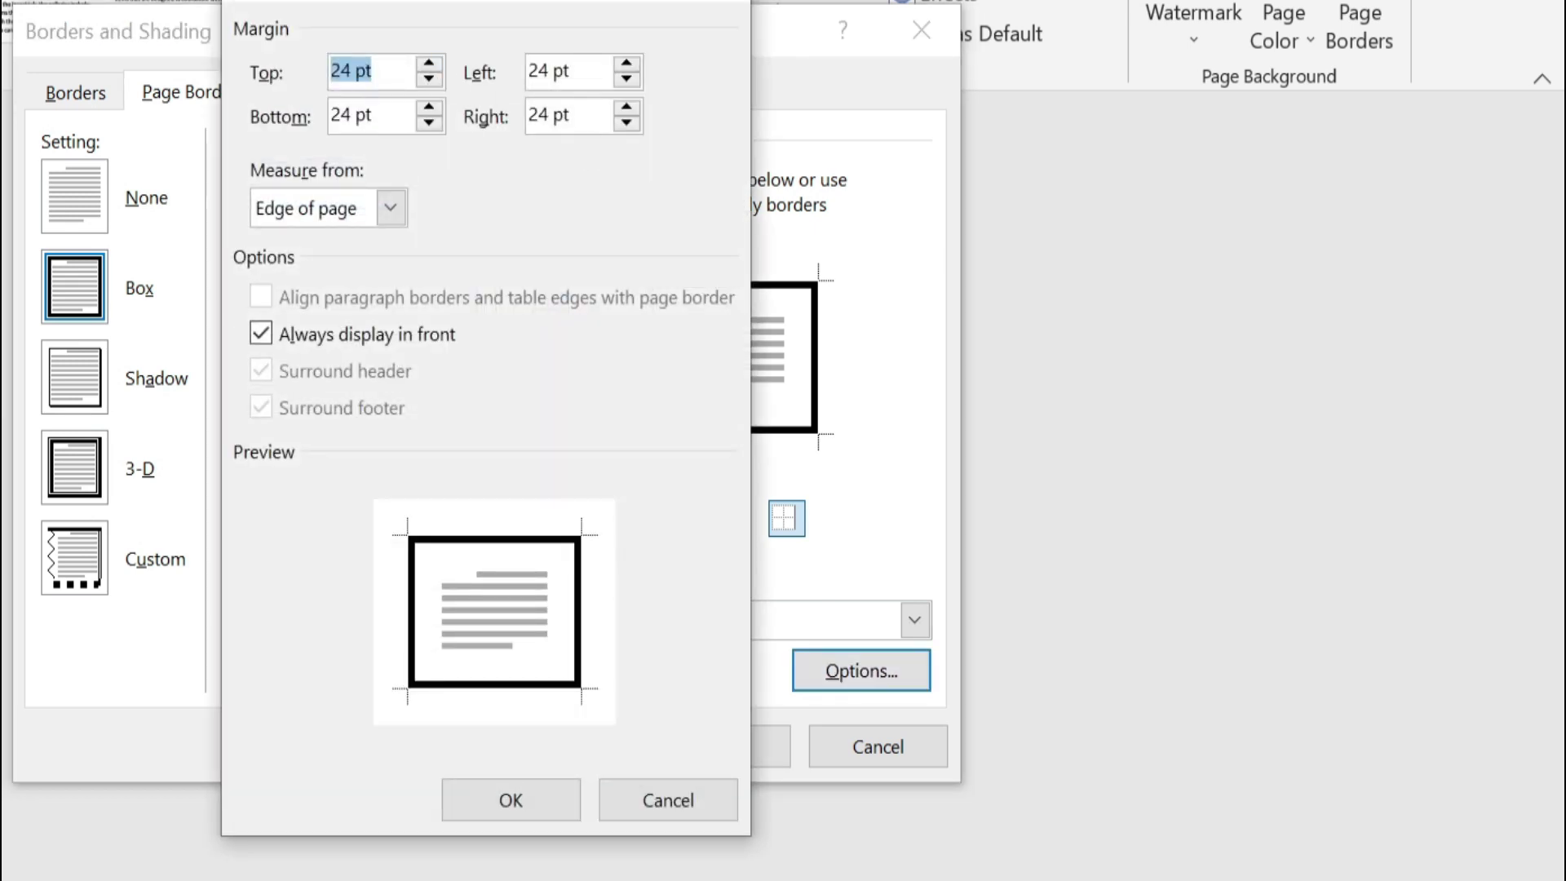
{"action": "left_click", "coordinate": [350, 71]}
{"action": "key", "text": "BackSpace"}
{"action": "key", "text": "BackSpace"}
{"action": "key", "text": "BackSpace"}
{"action": "type", "text": "1"}
{"action": "left_click", "coordinate": [350, 115]}
{"action": "key", "text": "BackSpace"}
{"action": "key", "text": "BackSpace"}
{"action": "key", "text": "BackSpace"}
{"action": "type", "text": "1"}
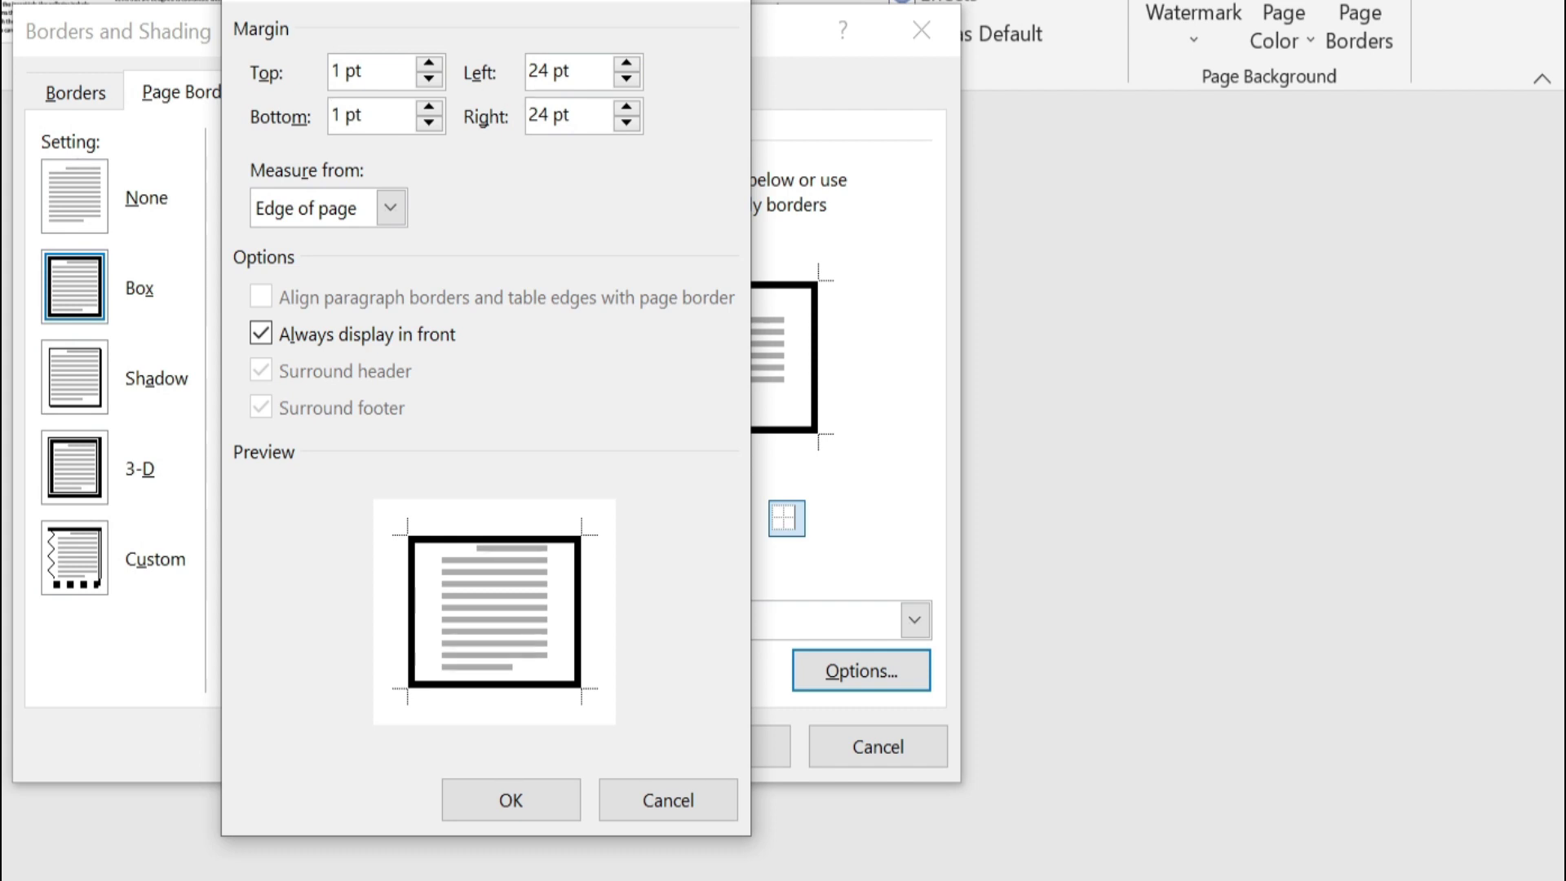
Set the left and right border margins to 1 pt and apply the border.
{"action": "left_click", "coordinate": [538, 71]}
{"action": "key", "text": "Delete"}
{"action": "key", "text": "BackSpace"}
{"action": "type", "text": "1"}
{"action": "left_click", "coordinate": [537, 115]}
{"action": "key", "text": "Delete"}
{"action": "key", "text": "BackSpace"}
{"action": "type", "text": "1"}
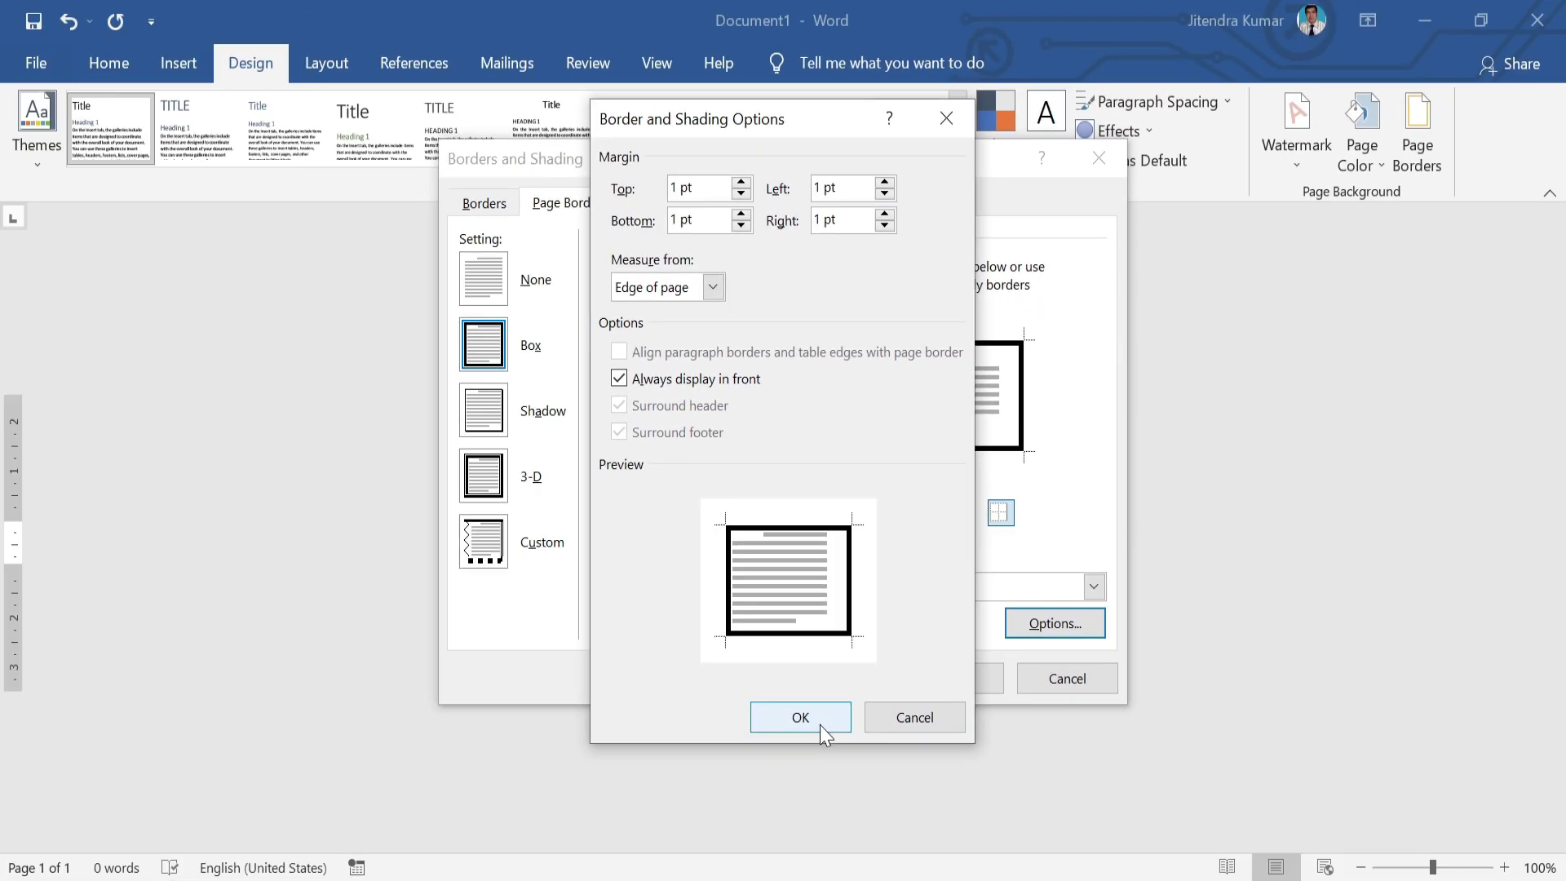
{"action": "left_click", "coordinate": [820, 725]}
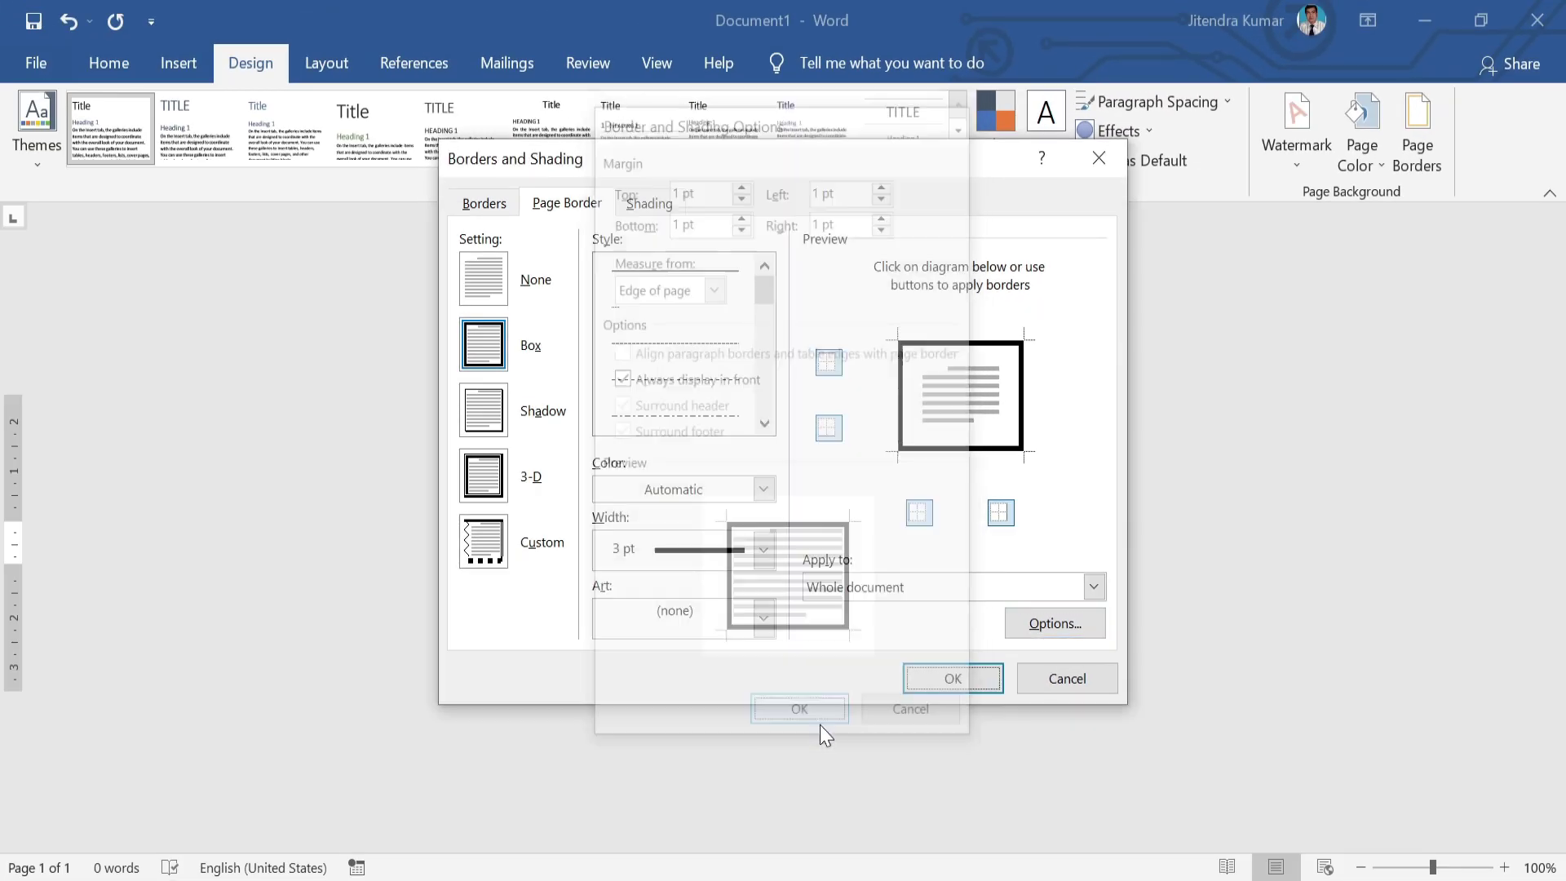
{"action": "left_click", "coordinate": [962, 674]}
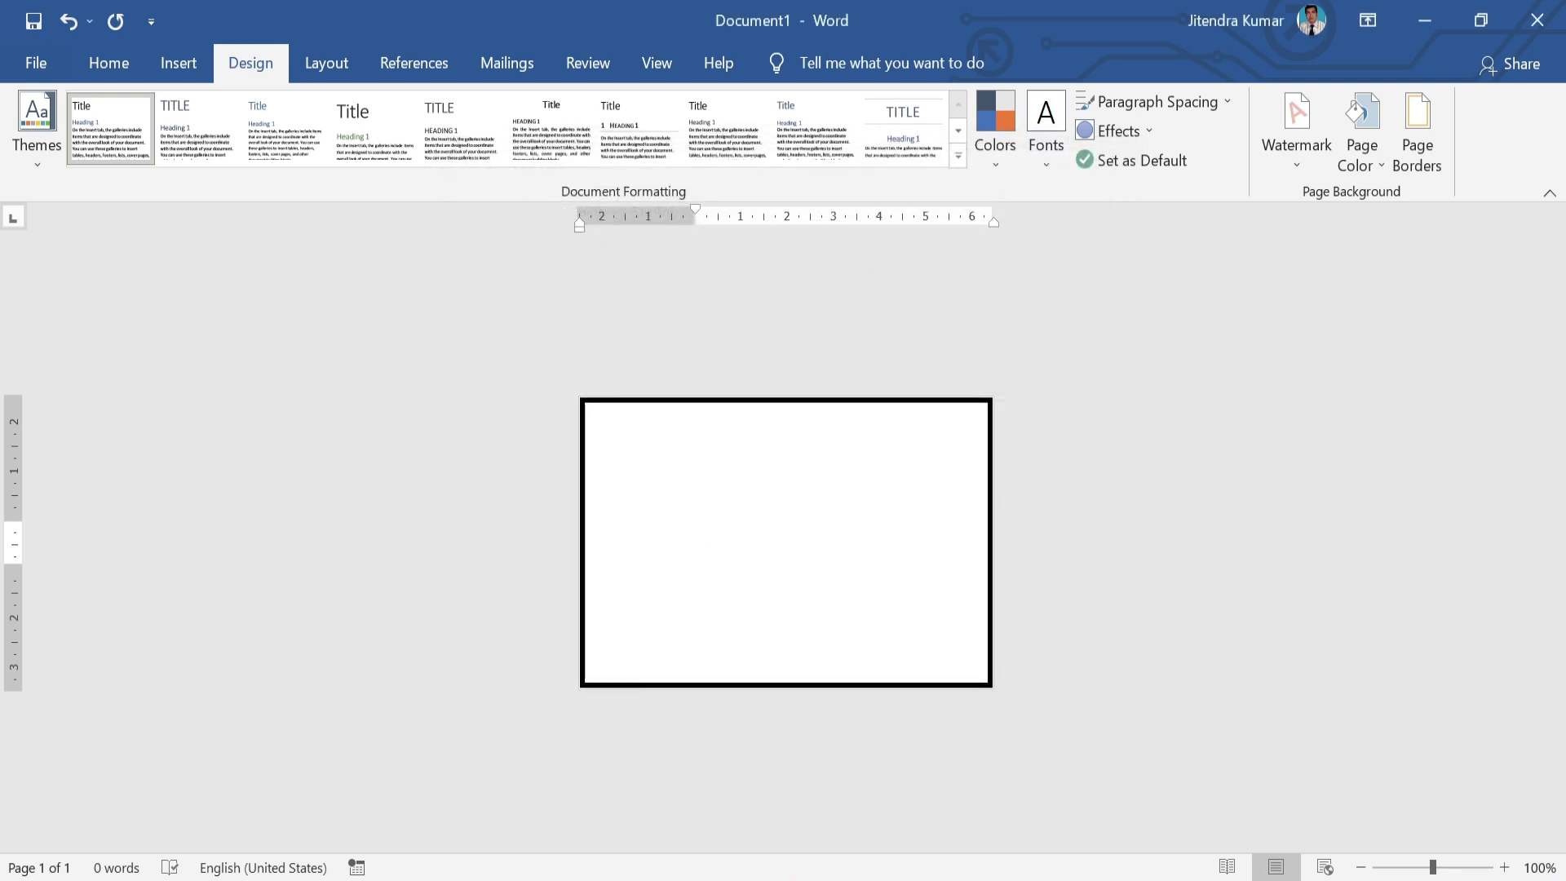
Zoom in and draw a rectangle banner spanning the full width of the card's top.
{"action": "left_click_drag", "start_coordinate": [1431, 867], "coordinate": [1447, 867]}
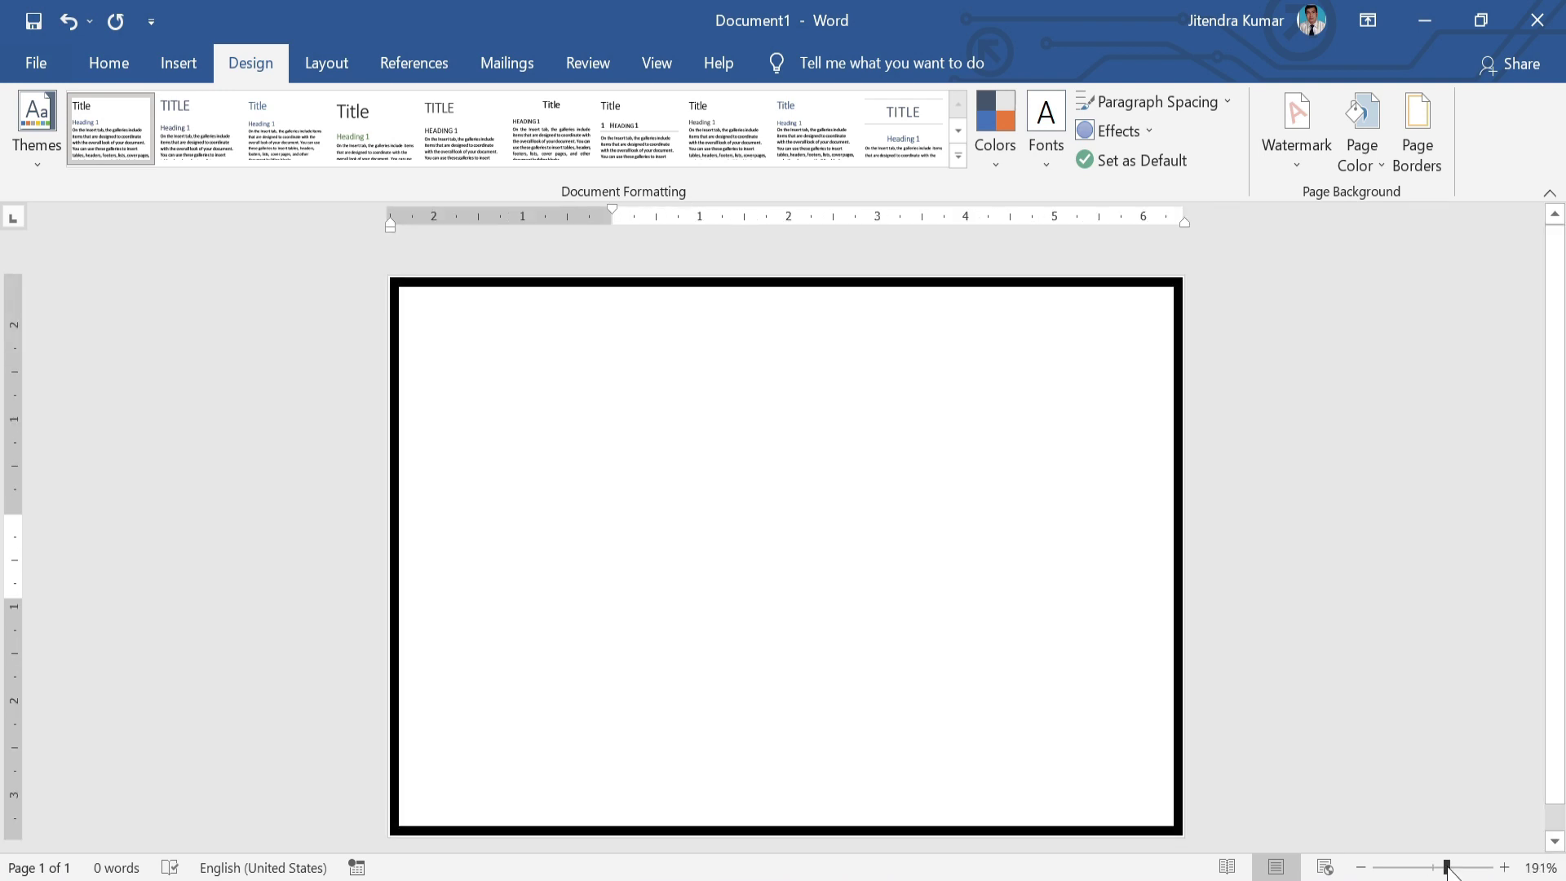
{"action": "left_click", "coordinate": [180, 62]}
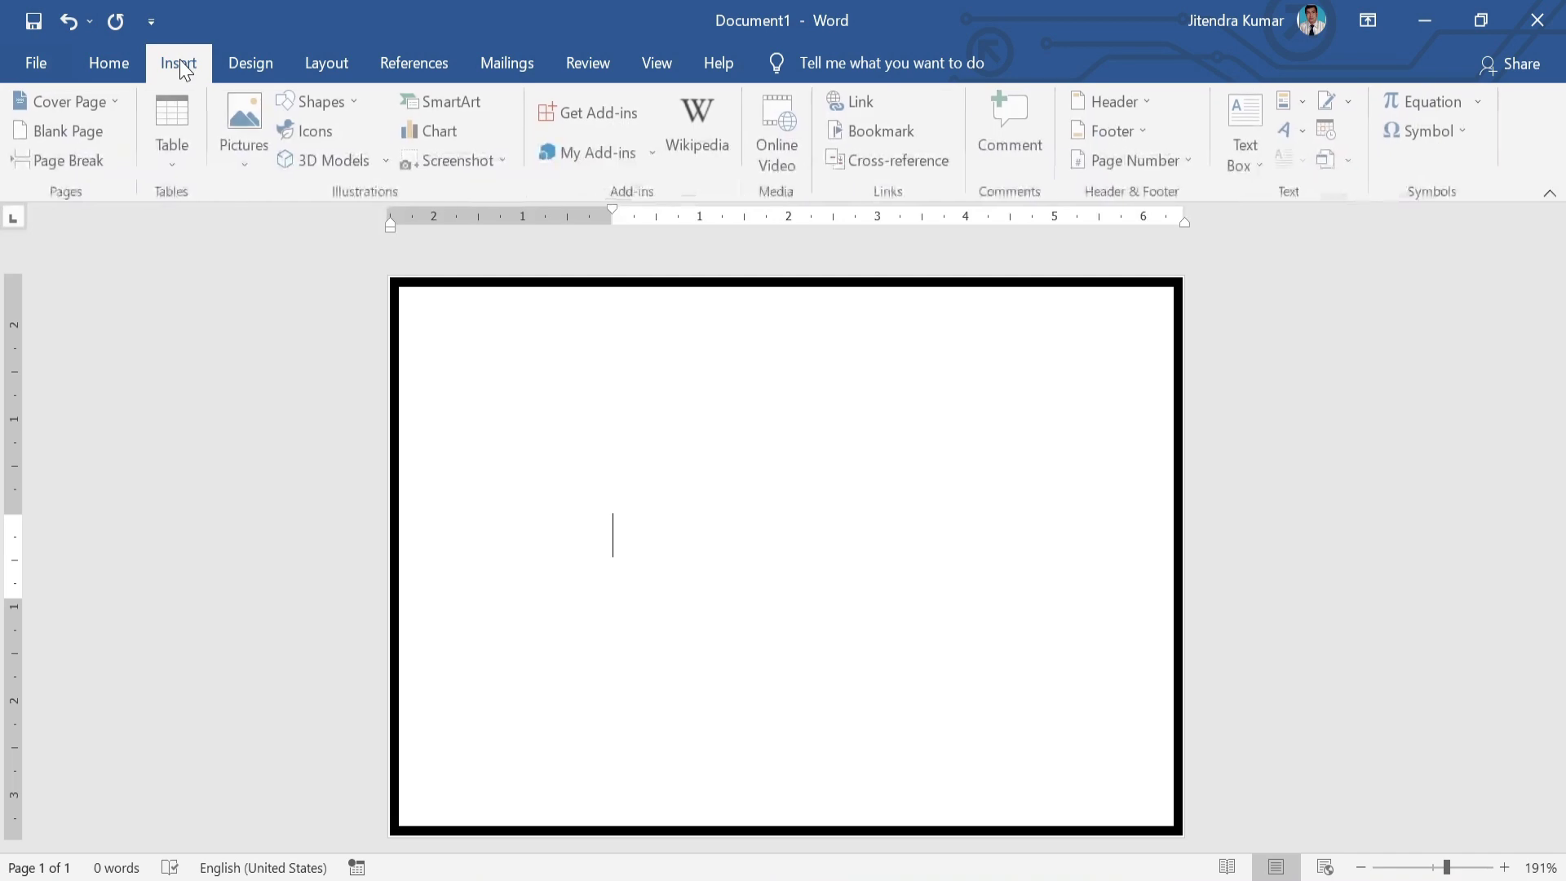
{"action": "left_click", "coordinate": [354, 106]}
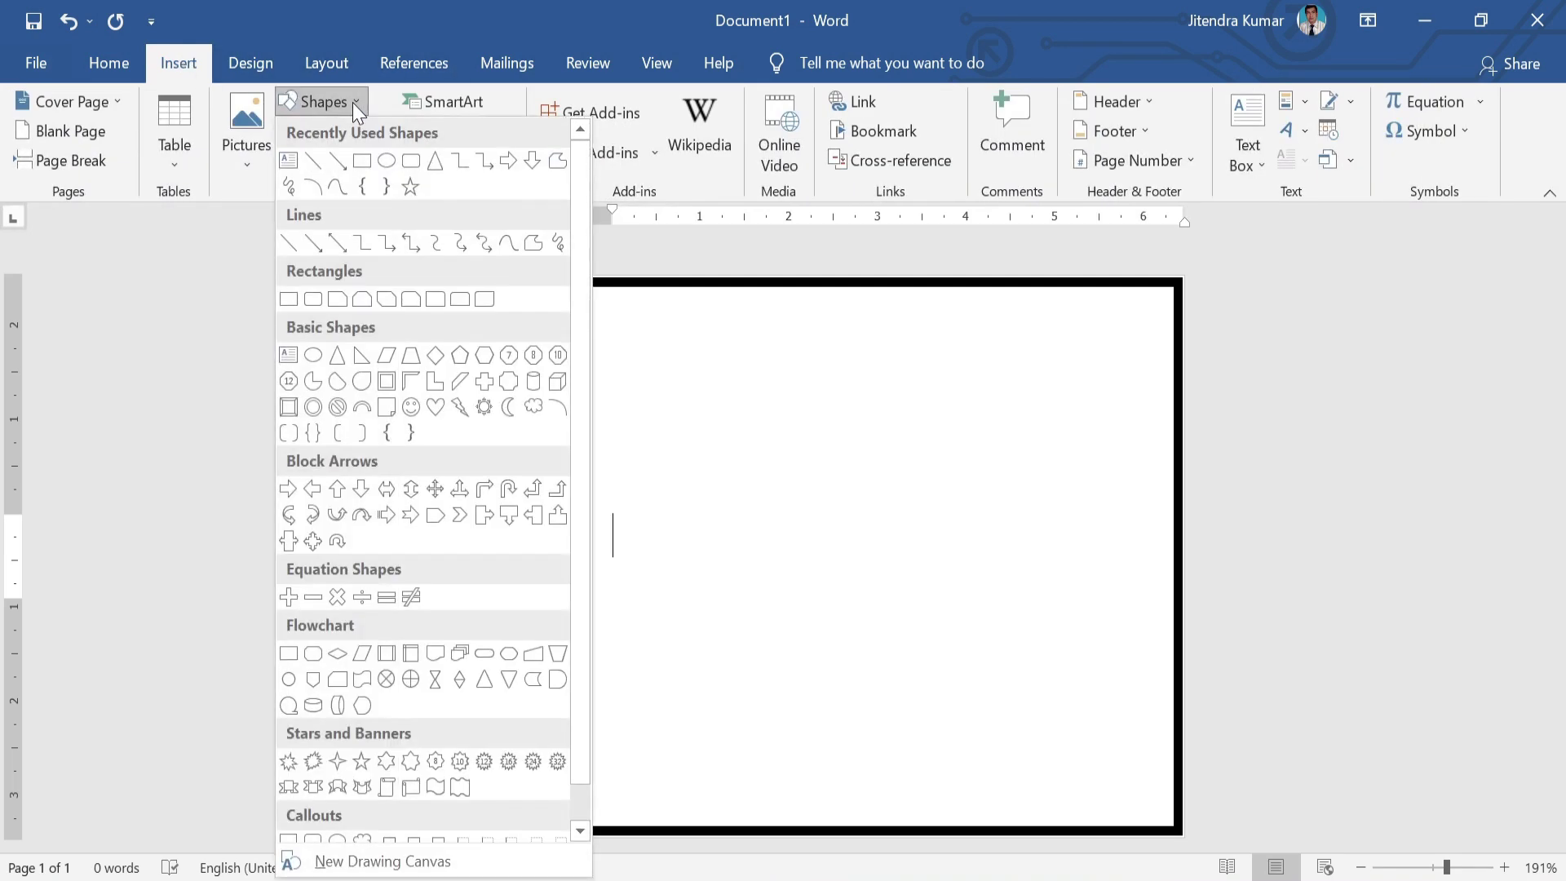
{"action": "left_click", "coordinate": [362, 162]}
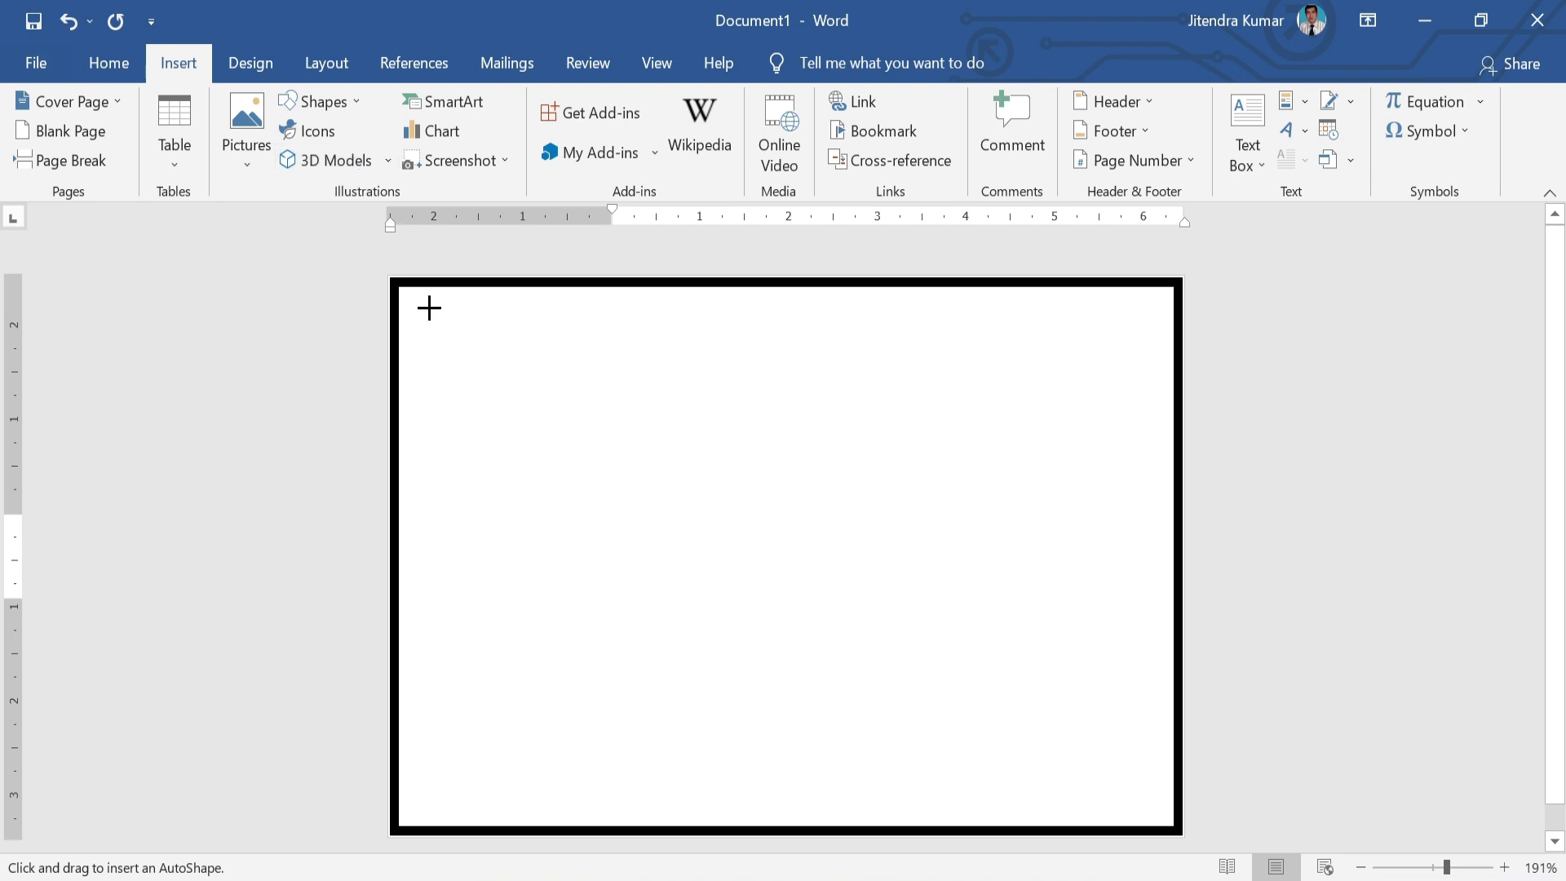
{"action": "left_click_drag", "start_coordinate": [396, 283], "coordinate": [1172, 389]}
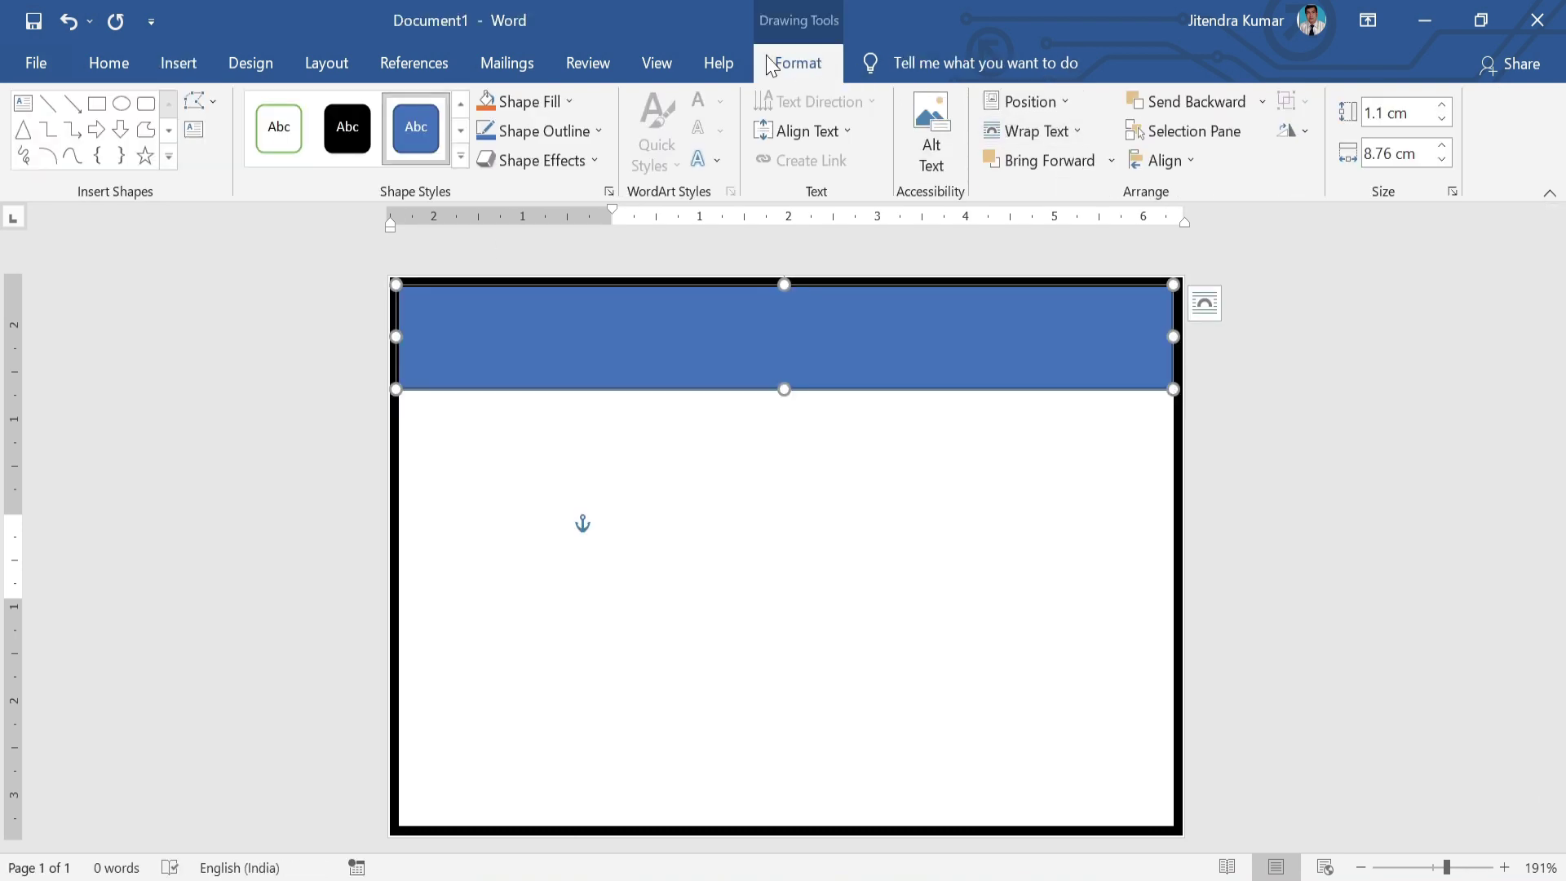
Fill the banner with dark navy blue and remove its outline.
{"action": "left_click", "coordinate": [567, 103]}
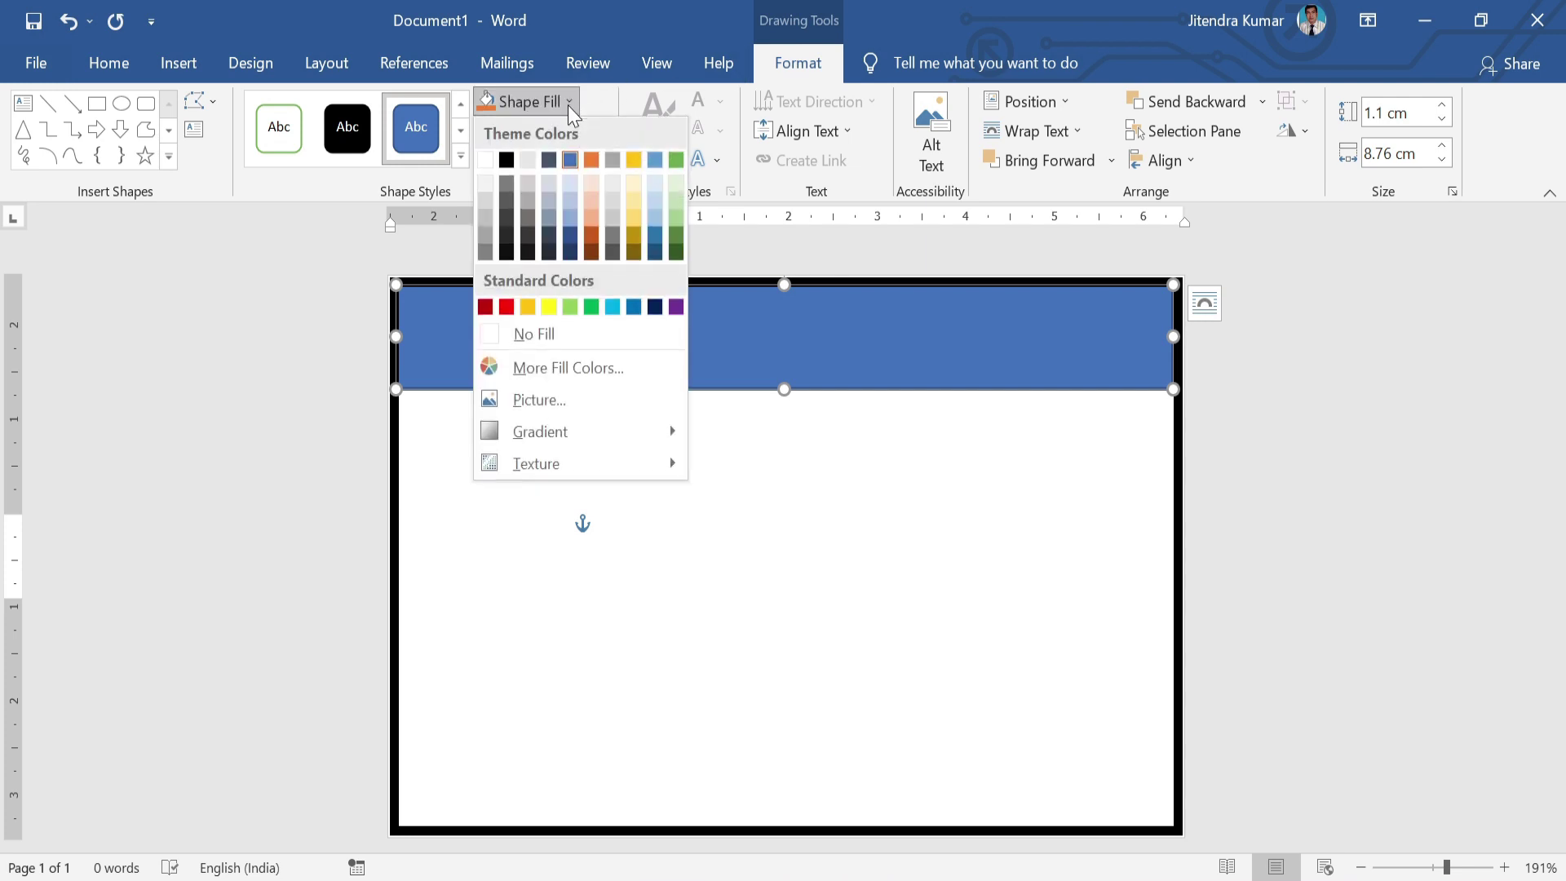
{"action": "left_click", "coordinate": [655, 308]}
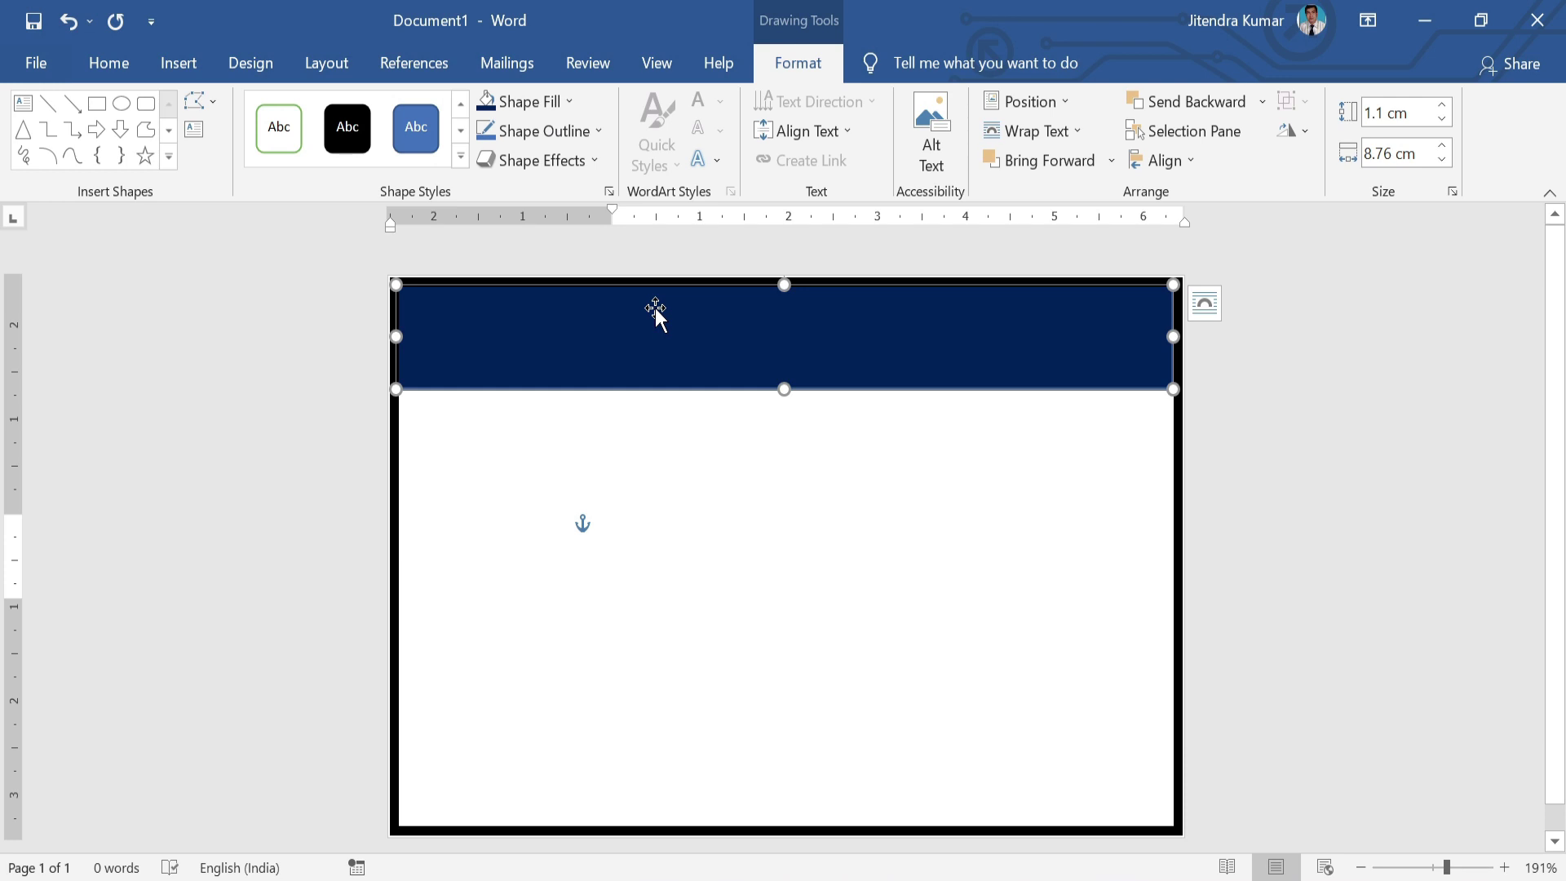
{"action": "left_click", "coordinate": [600, 132]}
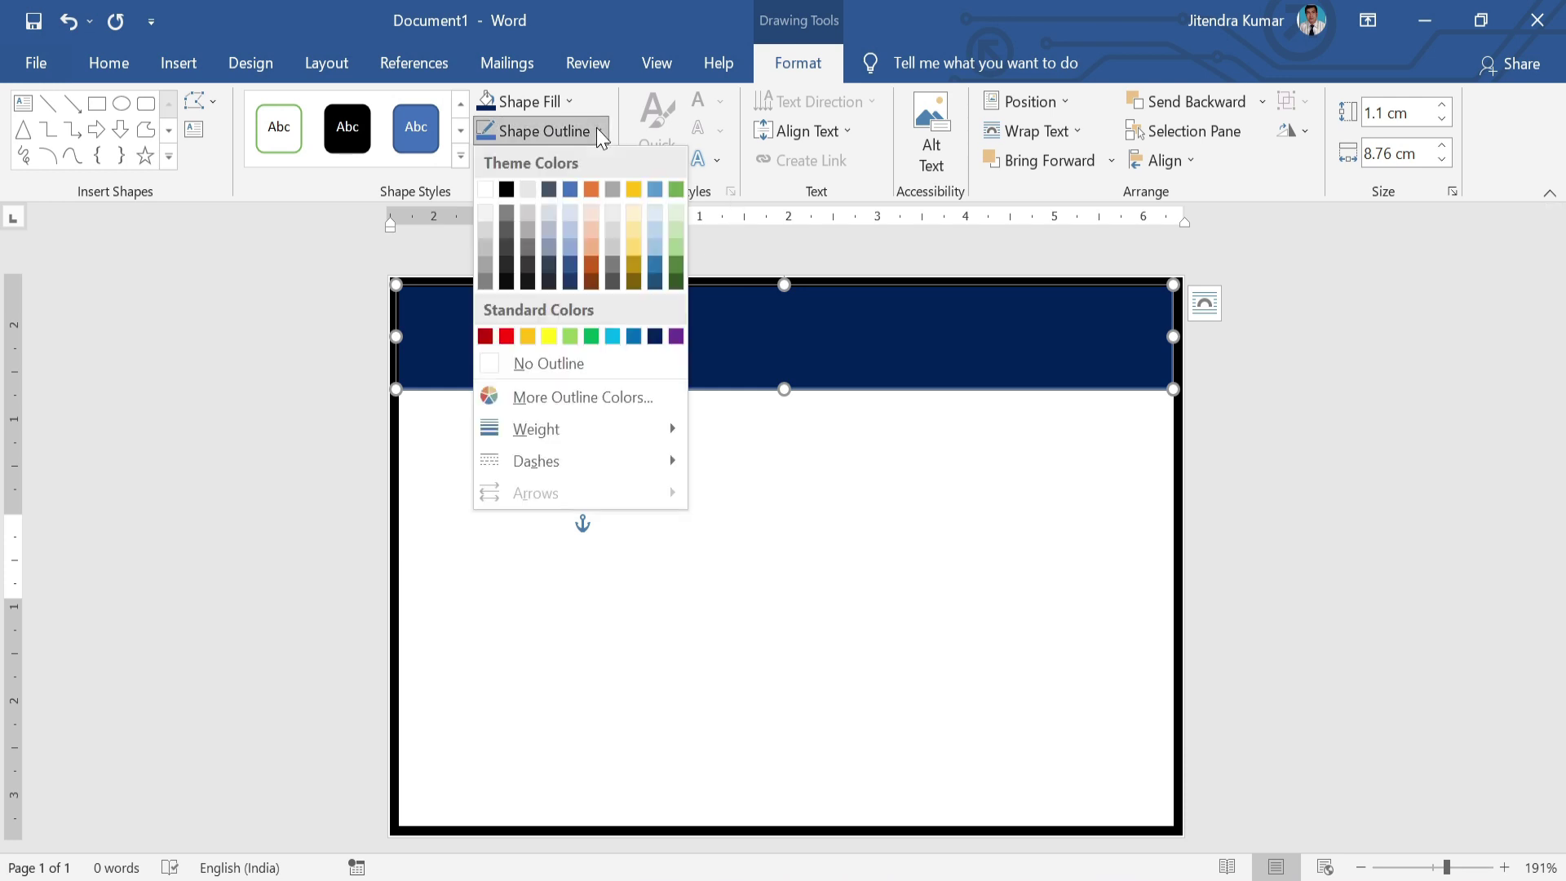
{"action": "left_click", "coordinate": [580, 363]}
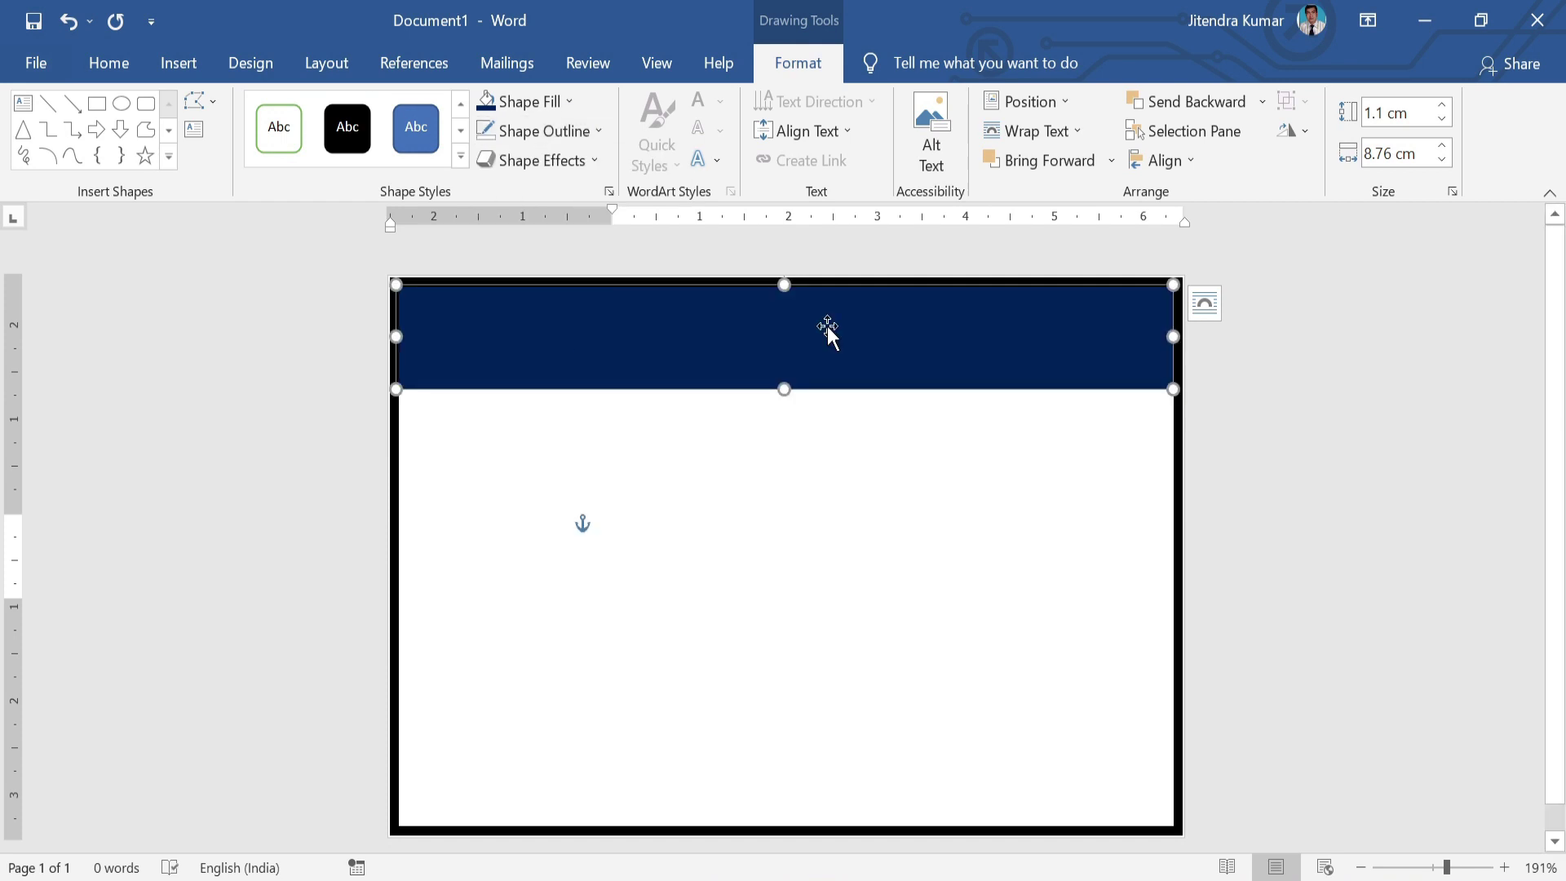
Type 'STUDENT IDENTITY CARD' in the banner, grow it to 16 pt and make it bold.
{"action": "type", "text": "STUDENT IDENTITY CARD"}
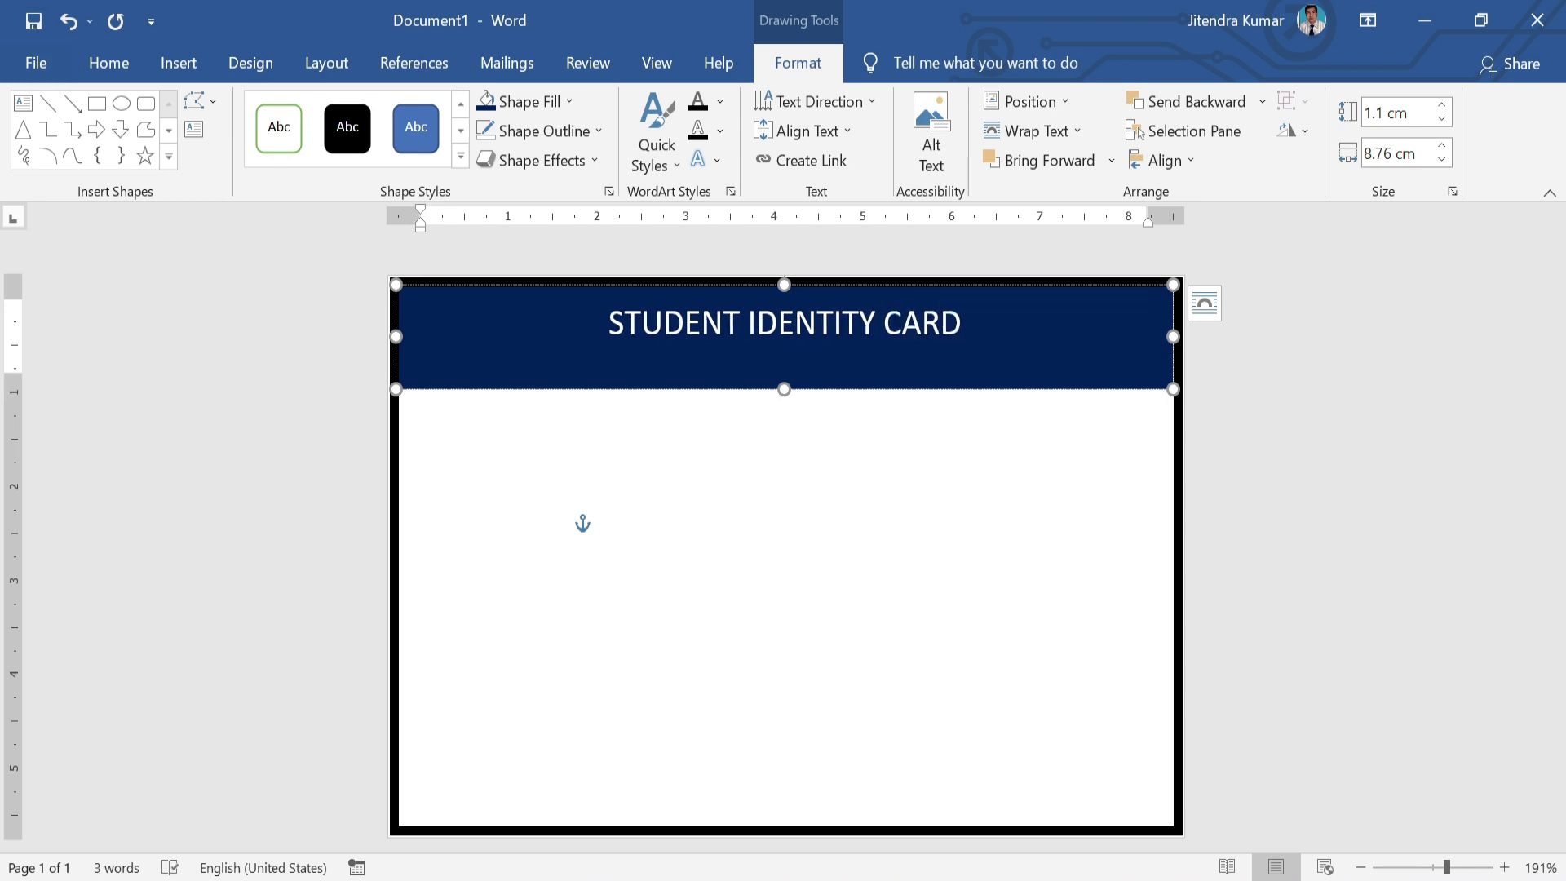
{"action": "key", "text": "ctrl+a"}
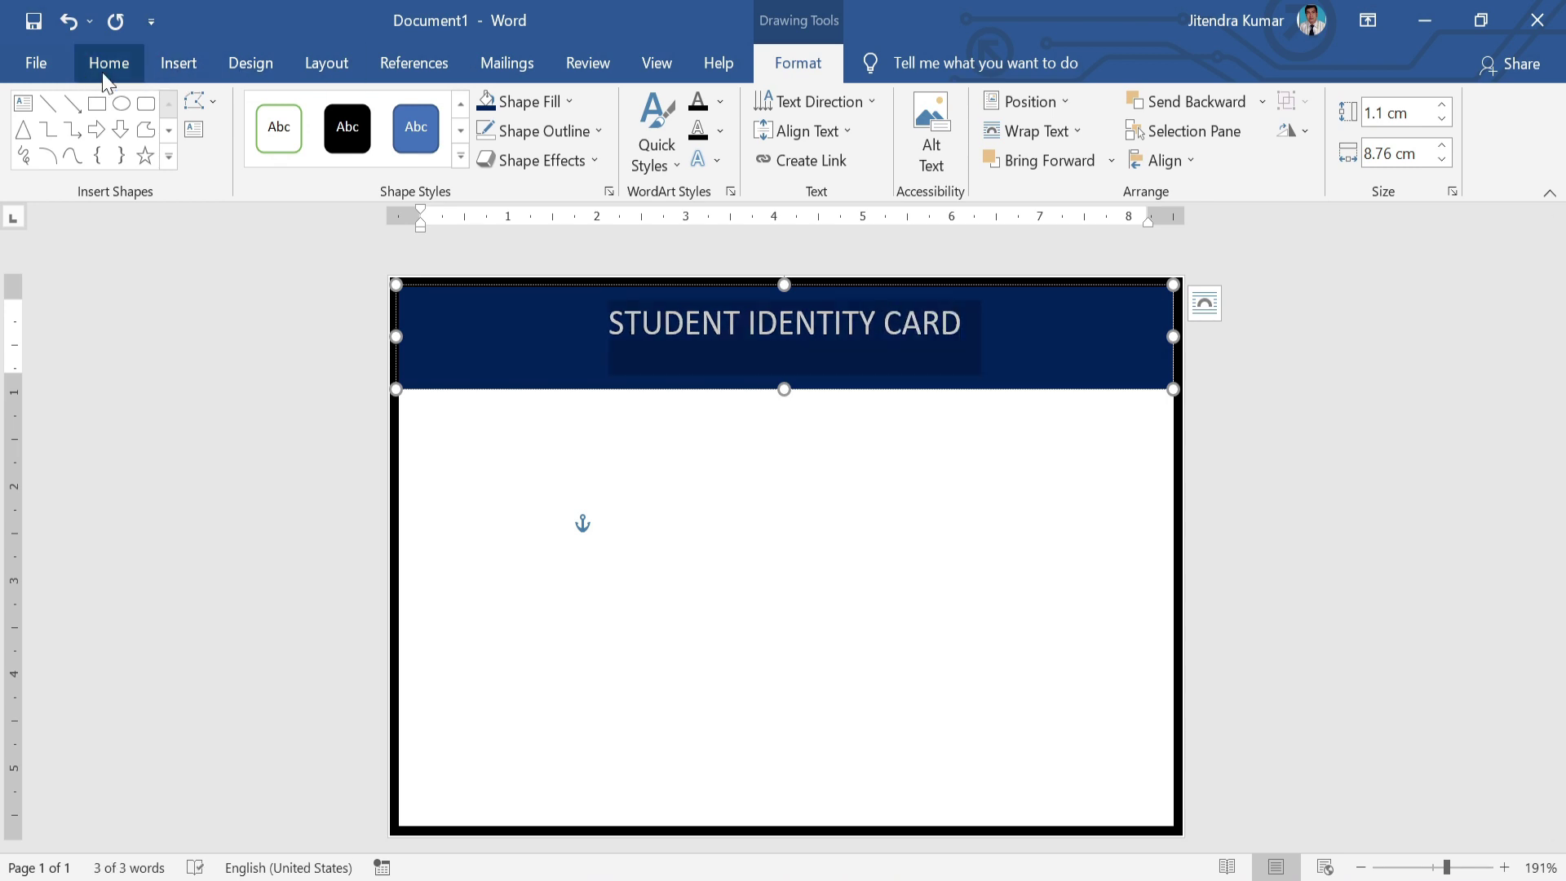
{"action": "left_click", "coordinate": [109, 63]}
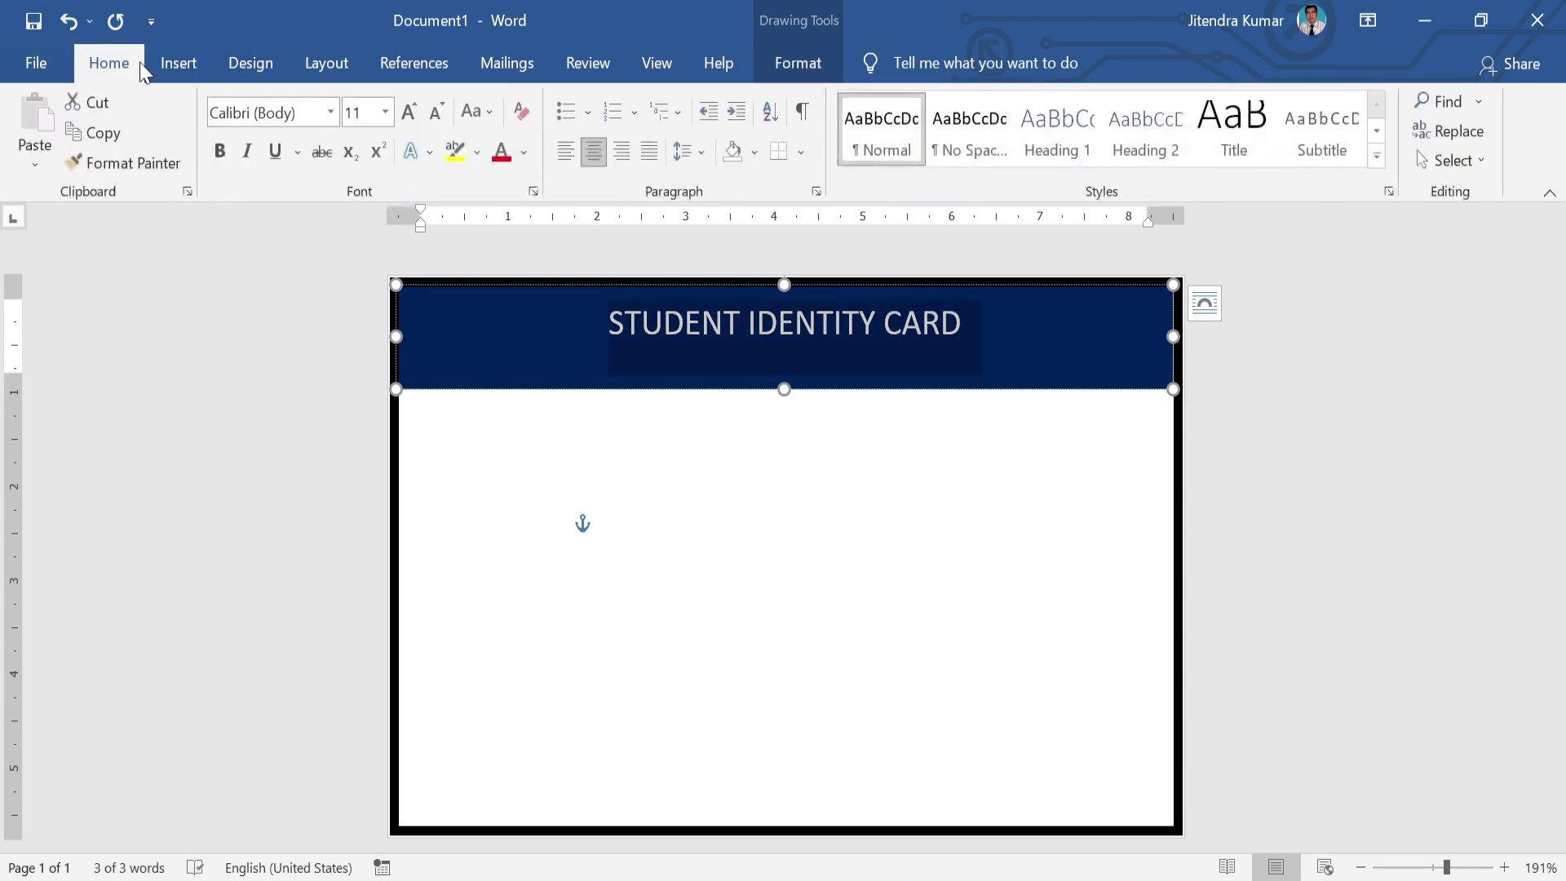
{"action": "left_click", "coordinate": [407, 118]}
{"action": "left_click", "coordinate": [407, 118]}
{"action": "left_click", "coordinate": [407, 119]}
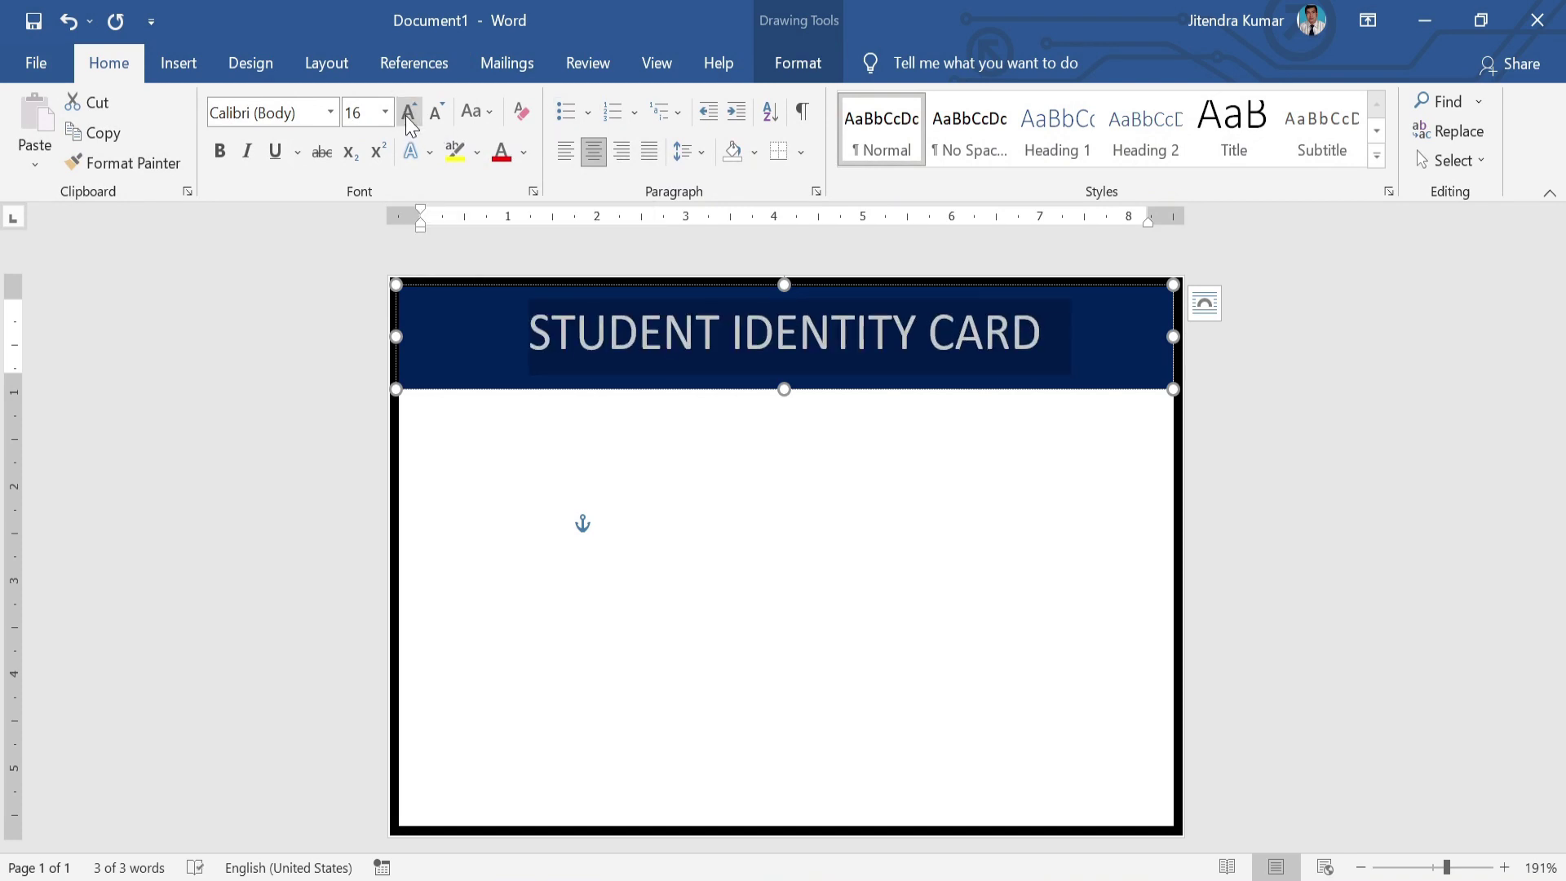
{"action": "left_click", "coordinate": [220, 151]}
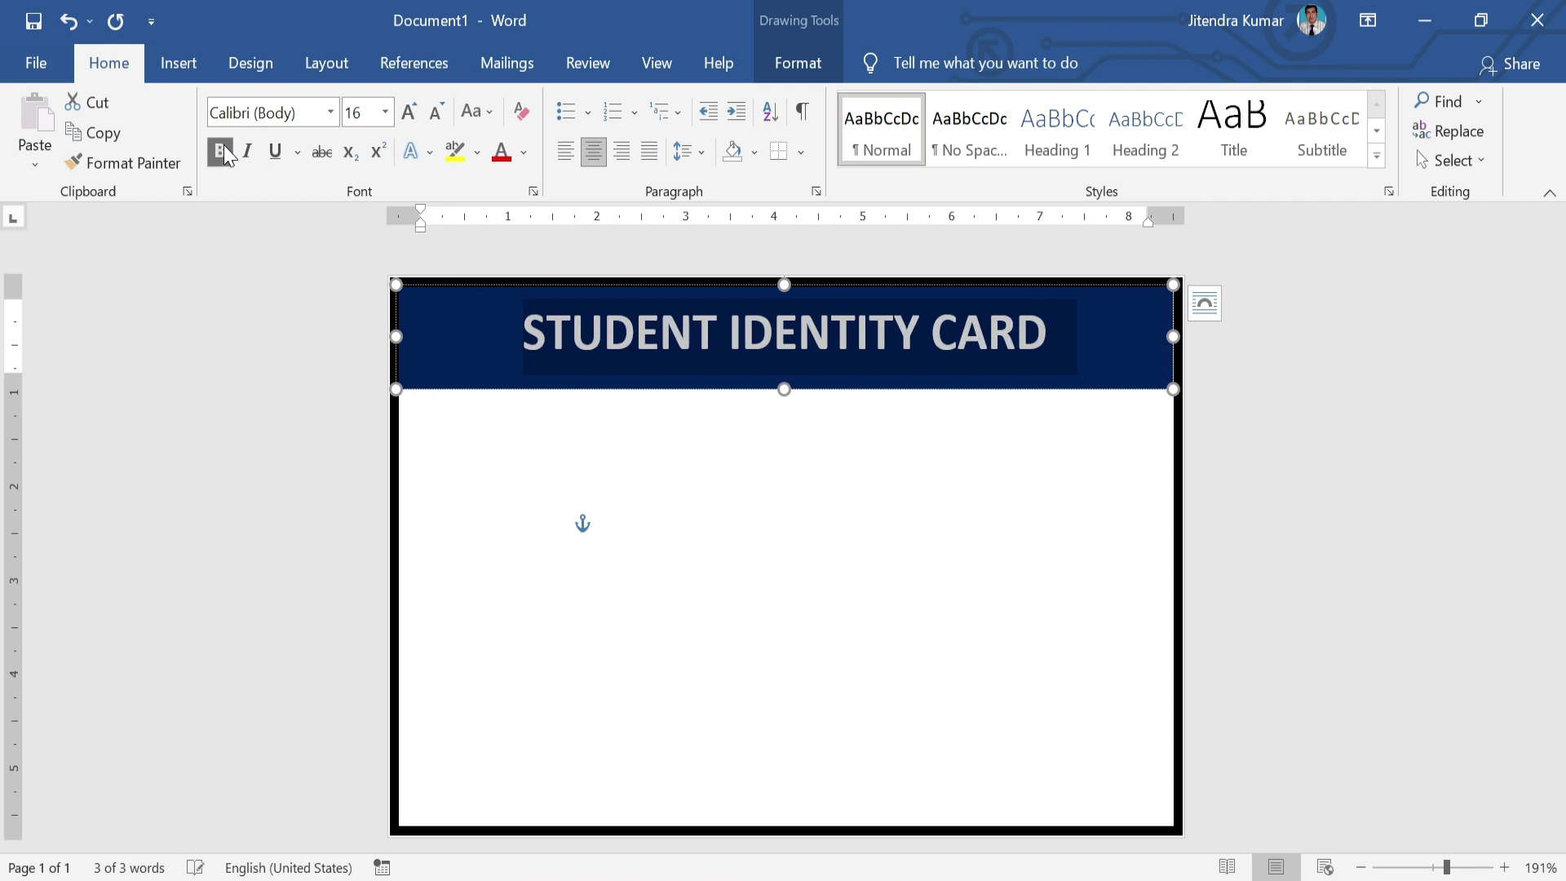
{"action": "left_click", "coordinate": [613, 534]}
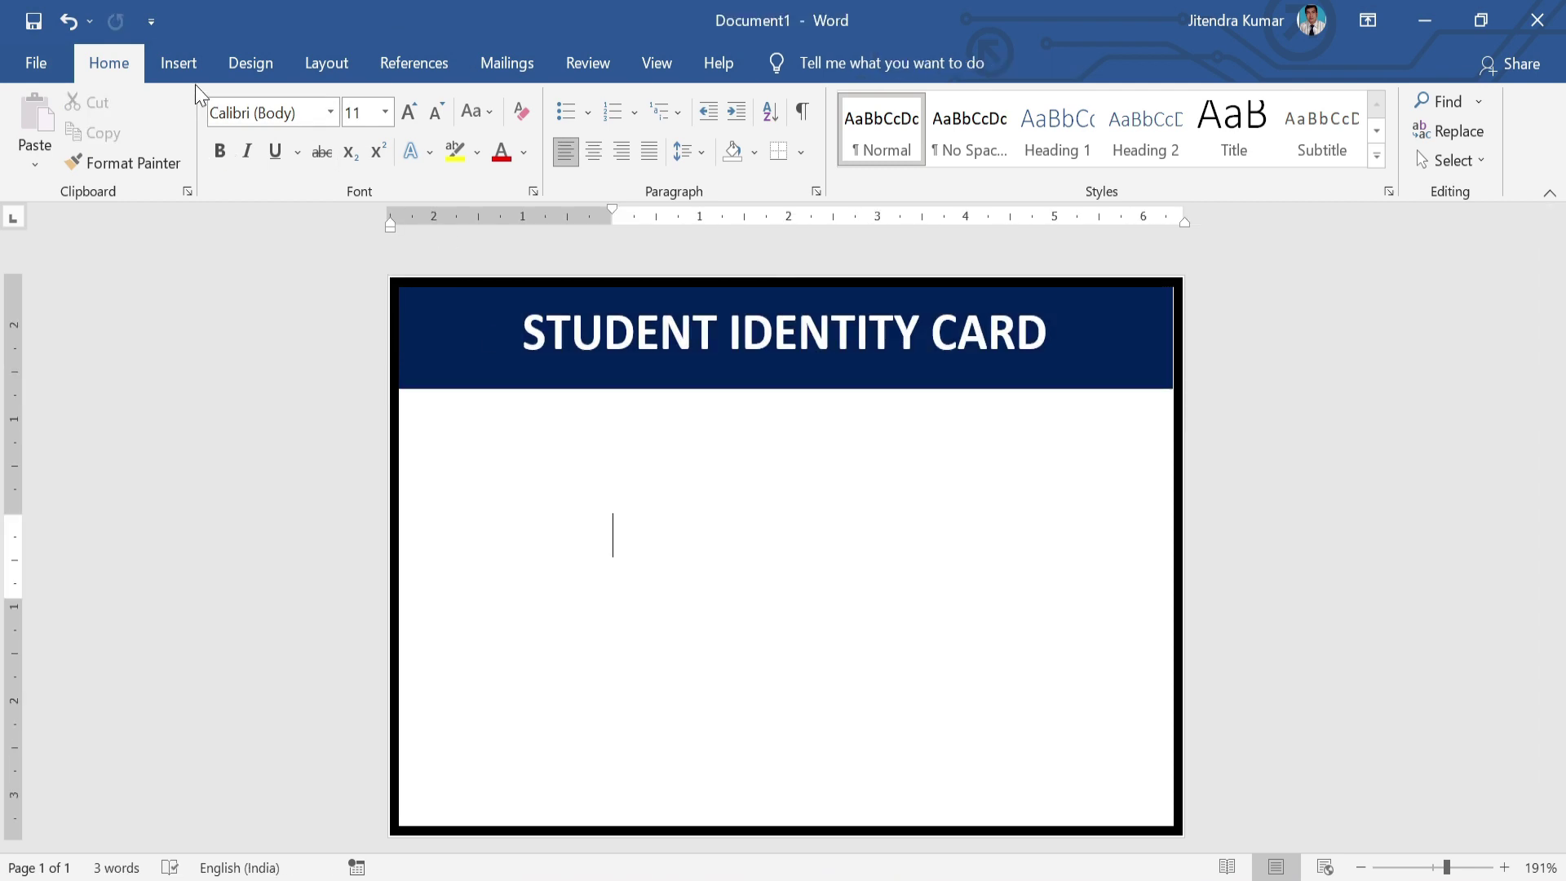
Draw a rounded rectangle below the banner on the left, resized to about 3.31 × 3.01 cm.
{"action": "left_click", "coordinate": [179, 64]}
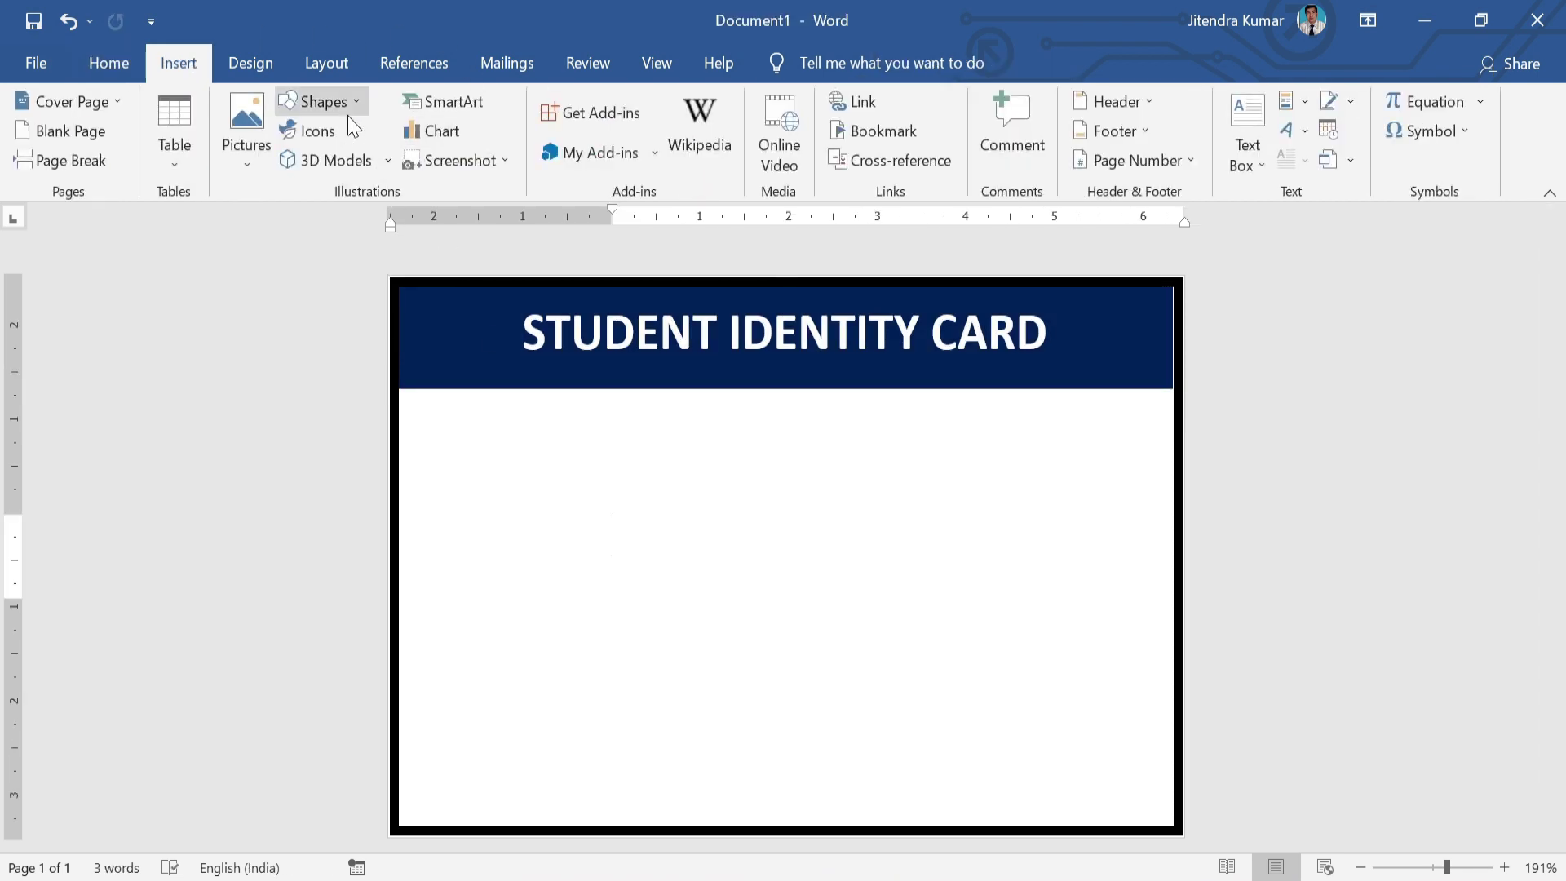
{"action": "left_click", "coordinate": [326, 103]}
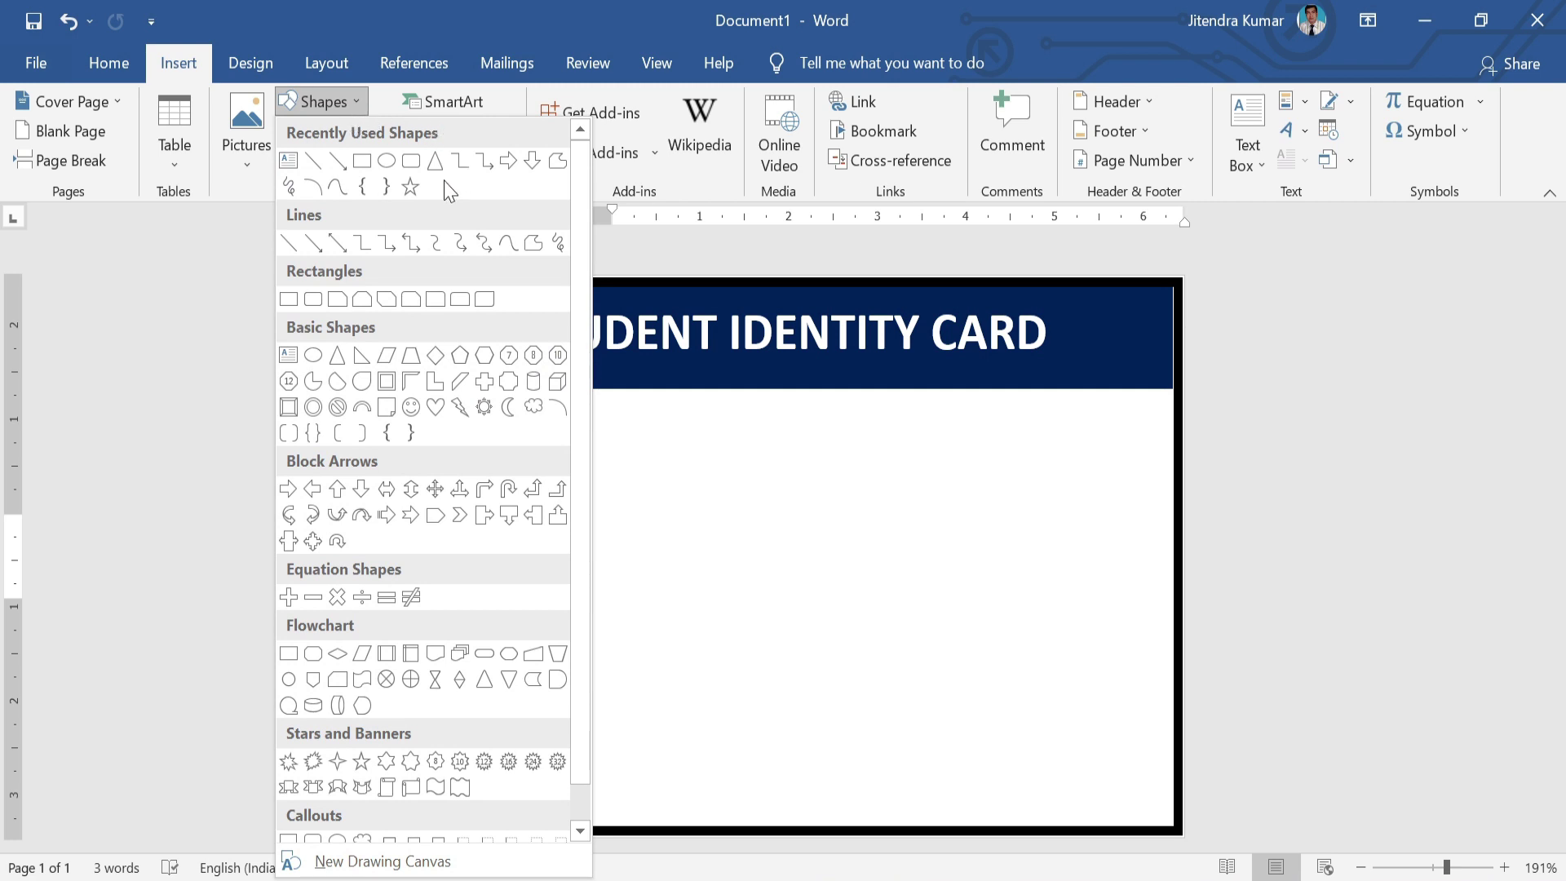
{"action": "left_click", "coordinate": [411, 164]}
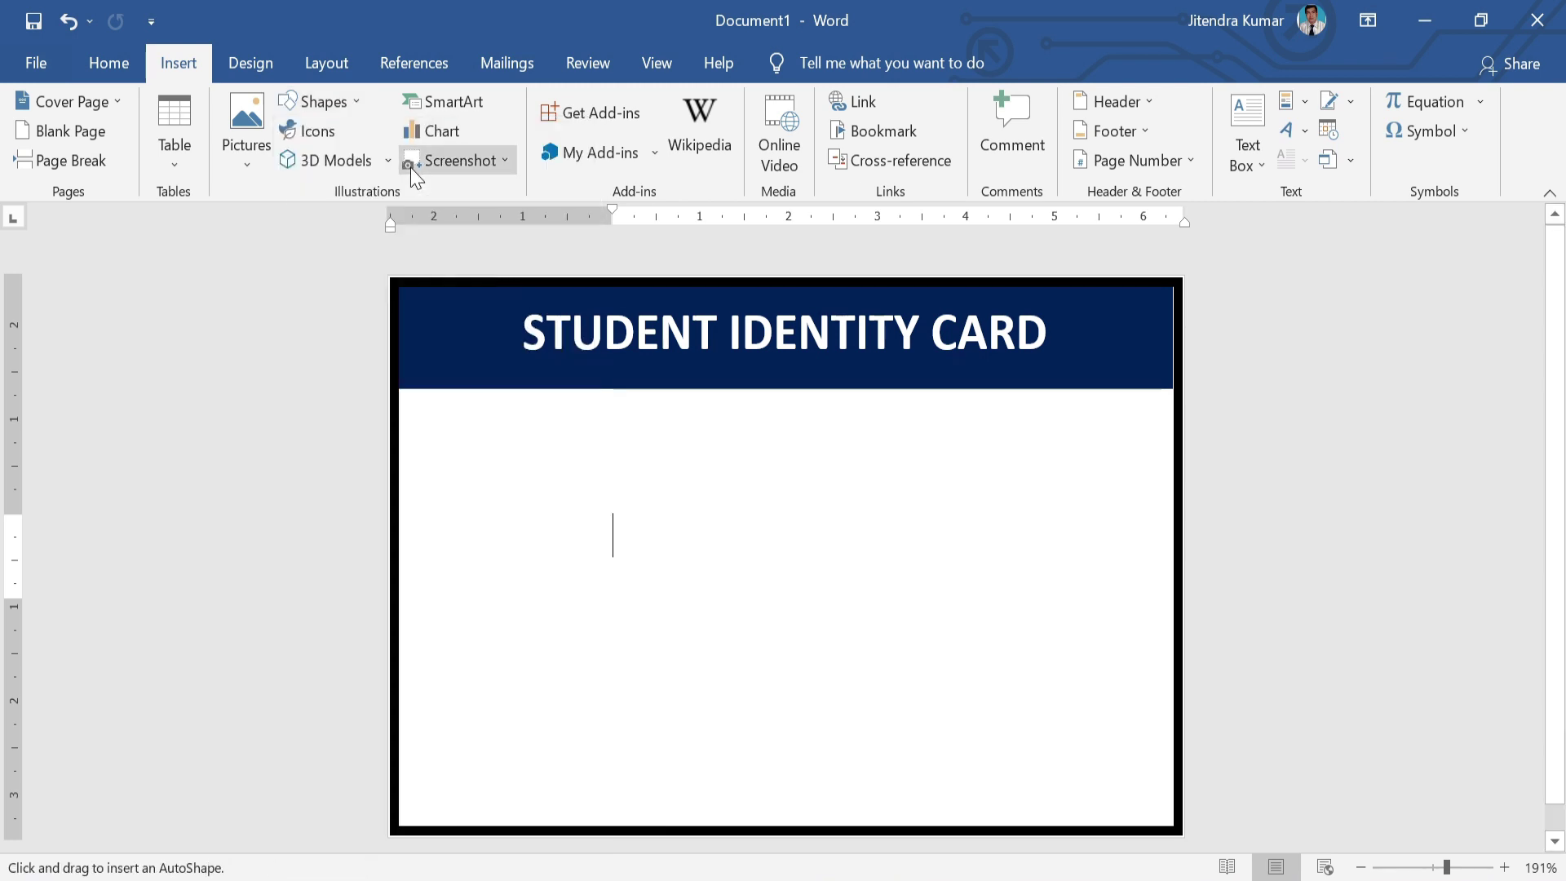
{"action": "mouse_move", "coordinate": [420, 410]}
{"action": "left_mouse_down"}
{"action": "mouse_move", "coordinate": [682, 679]}
{"action": "mouse_move", "coordinate": [699, 715]}
{"action": "left_mouse_up"}
{"action": "left_click_drag", "start_coordinate": [699, 560], "coordinate": [687, 560]}
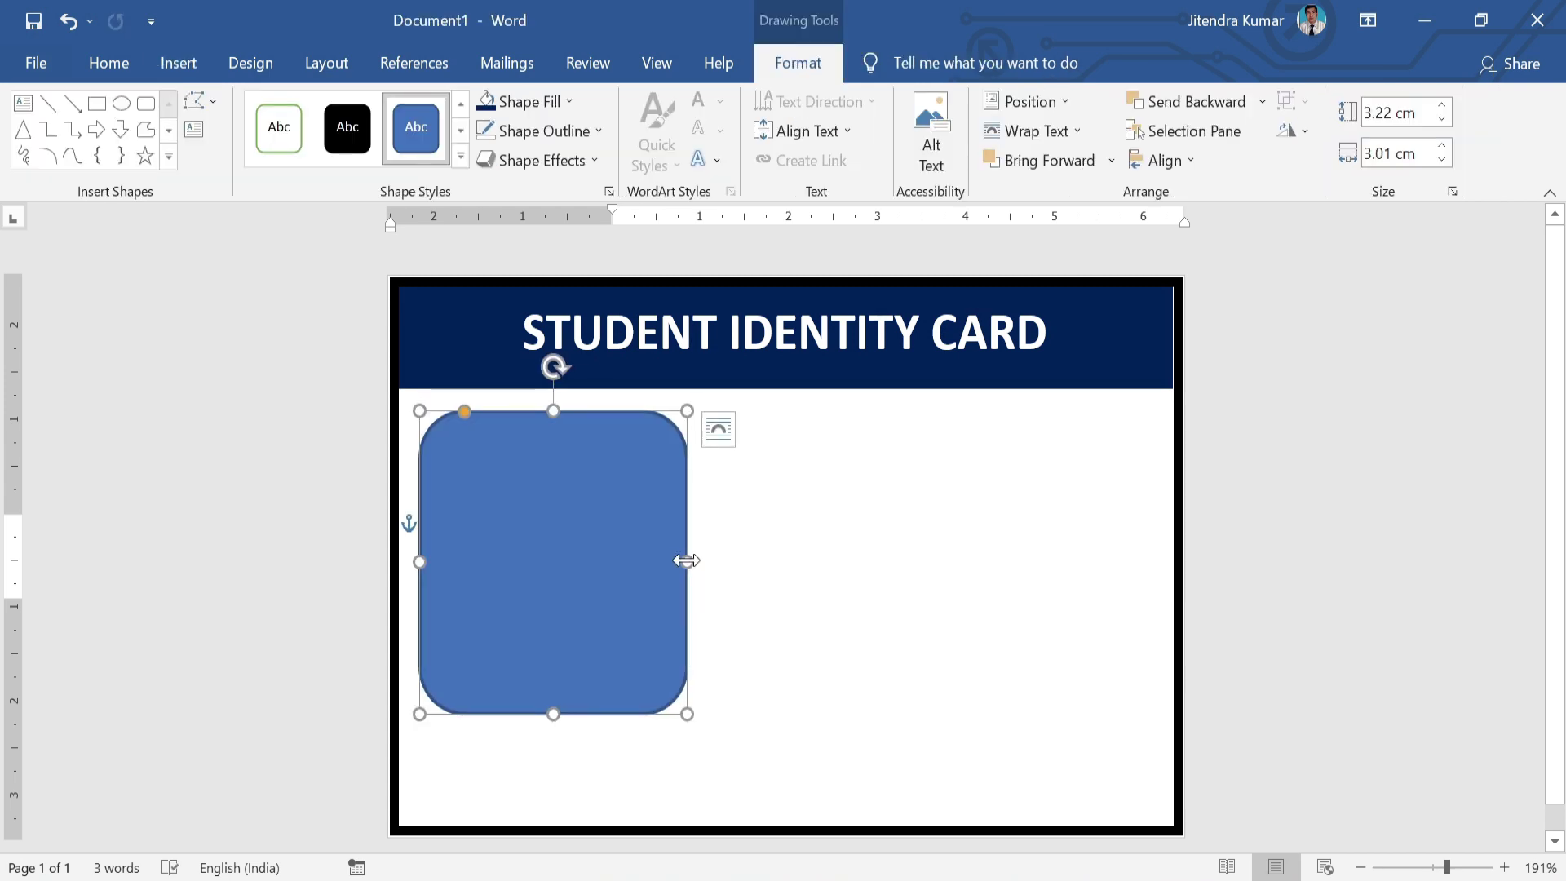
{"action": "left_click_drag", "start_coordinate": [553, 714], "coordinate": [553, 722]}
Give the rounded rectangle No Fill and a 1½ pt outline weight.
{"action": "left_click", "coordinate": [566, 104]}
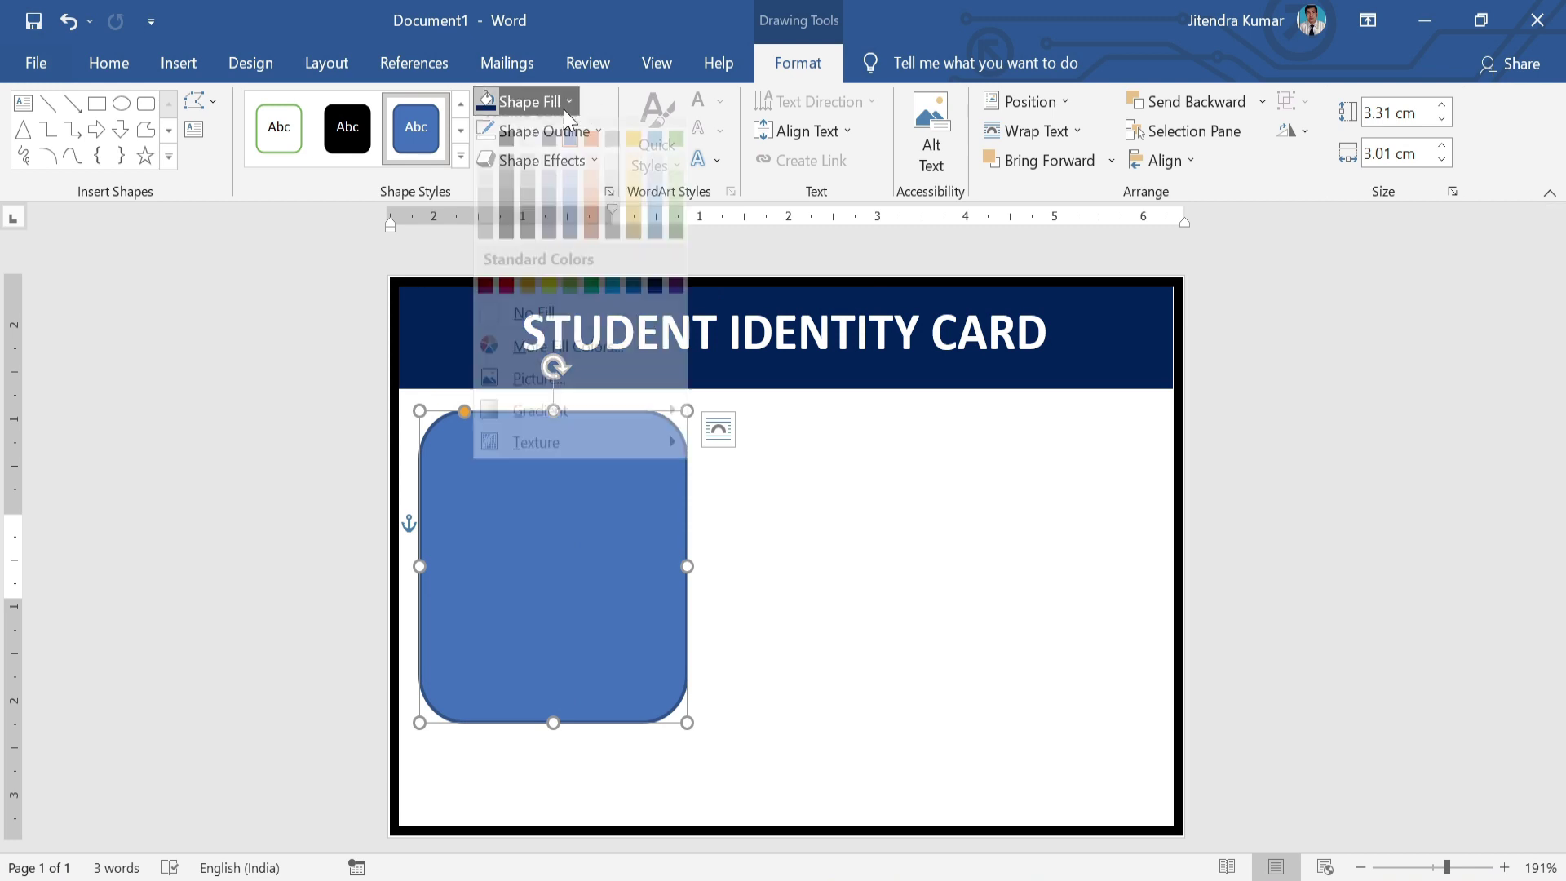
{"action": "left_click", "coordinate": [590, 342]}
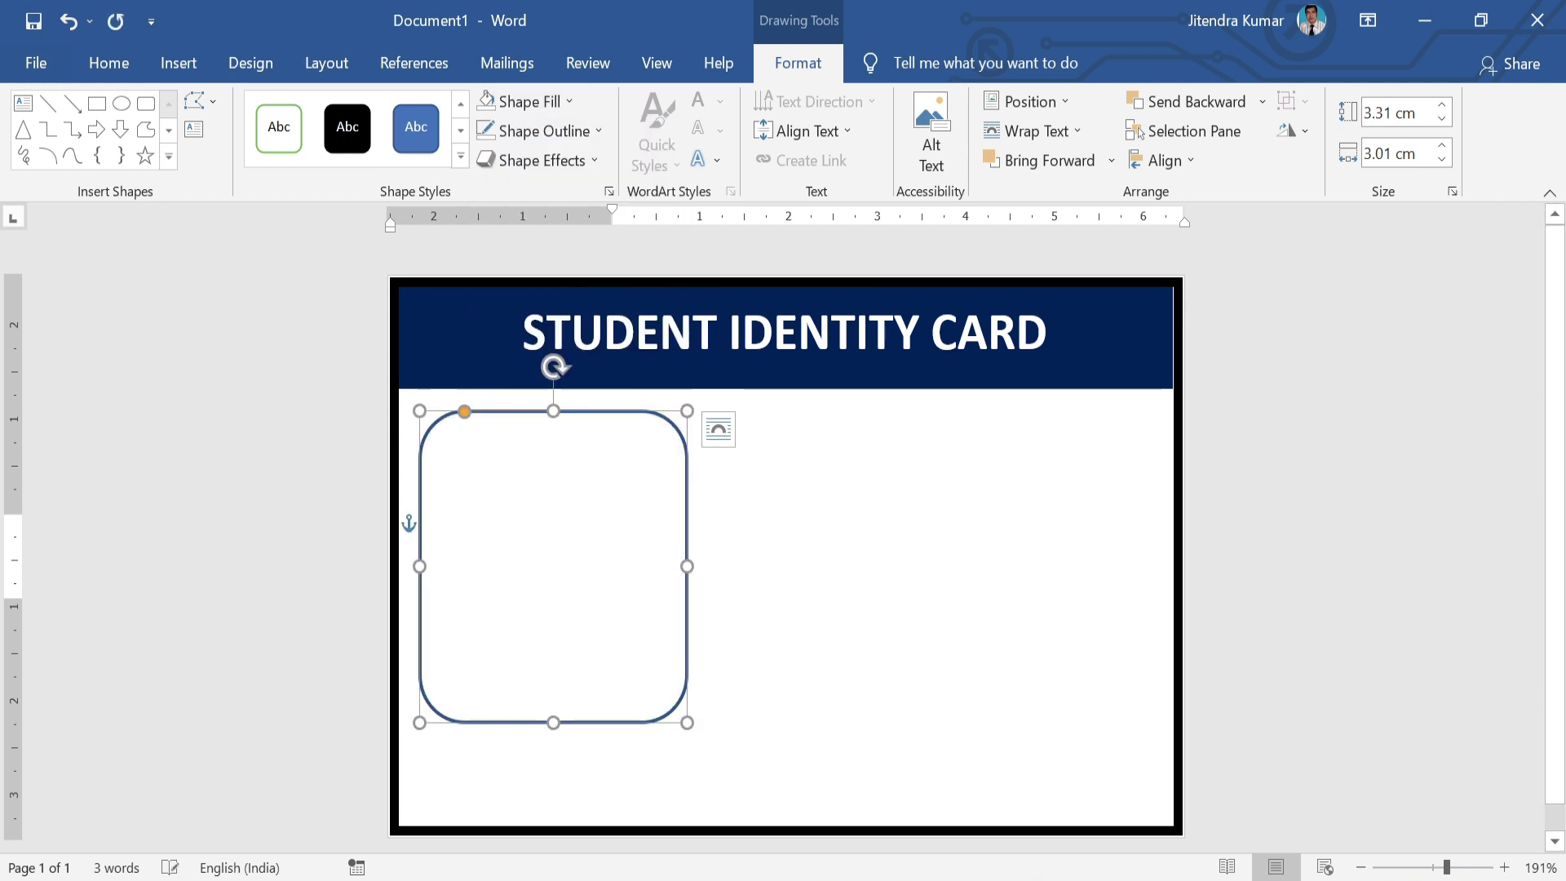
{"action": "left_click", "coordinate": [580, 132]}
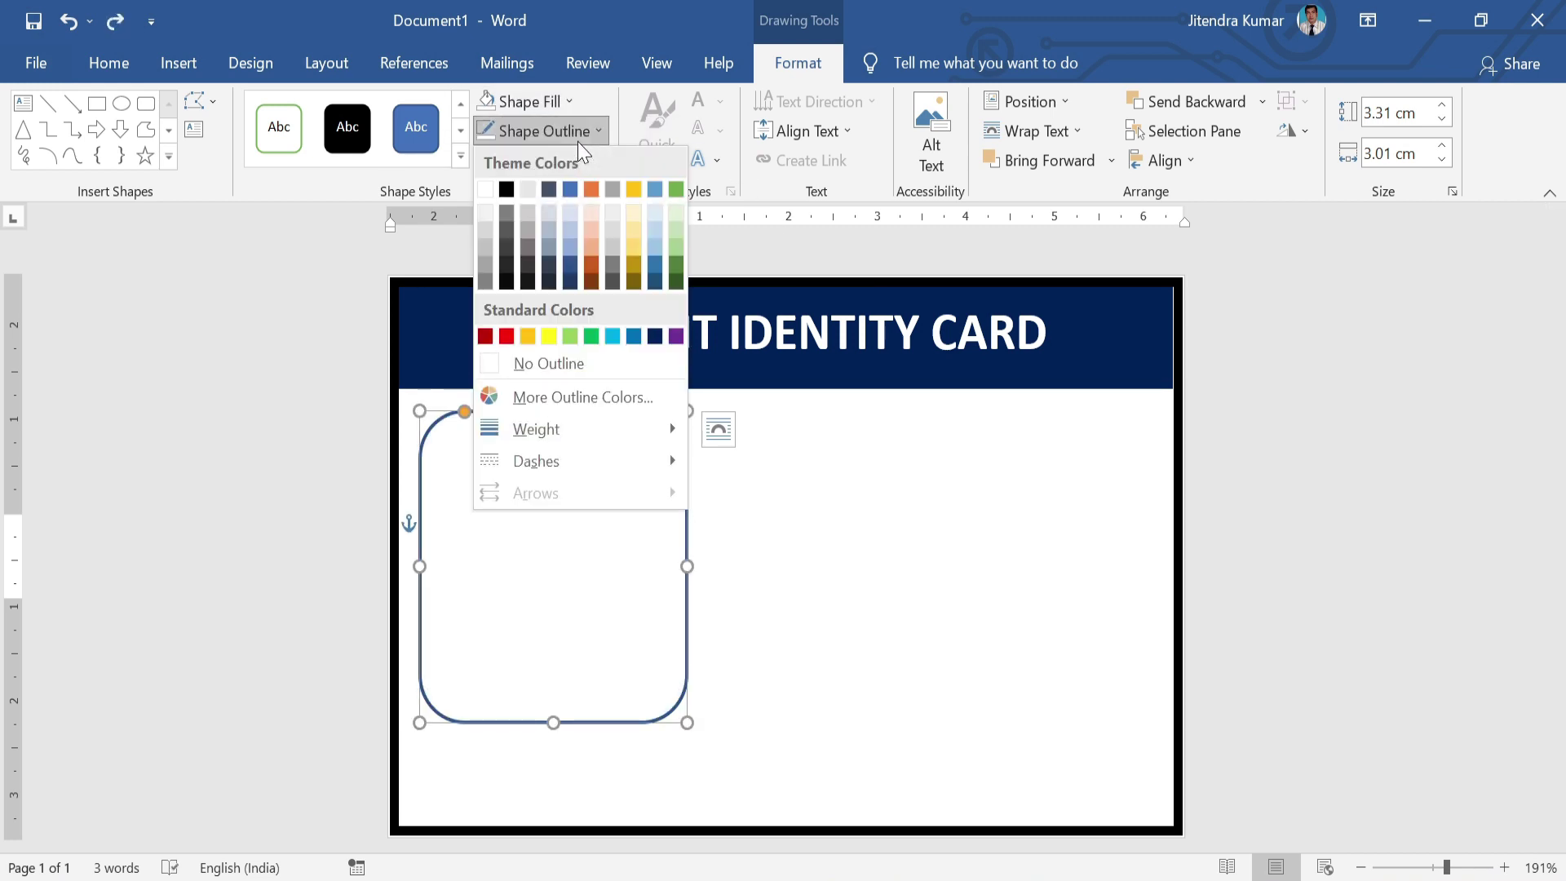
{"action": "mouse_move", "coordinate": [536, 428]}
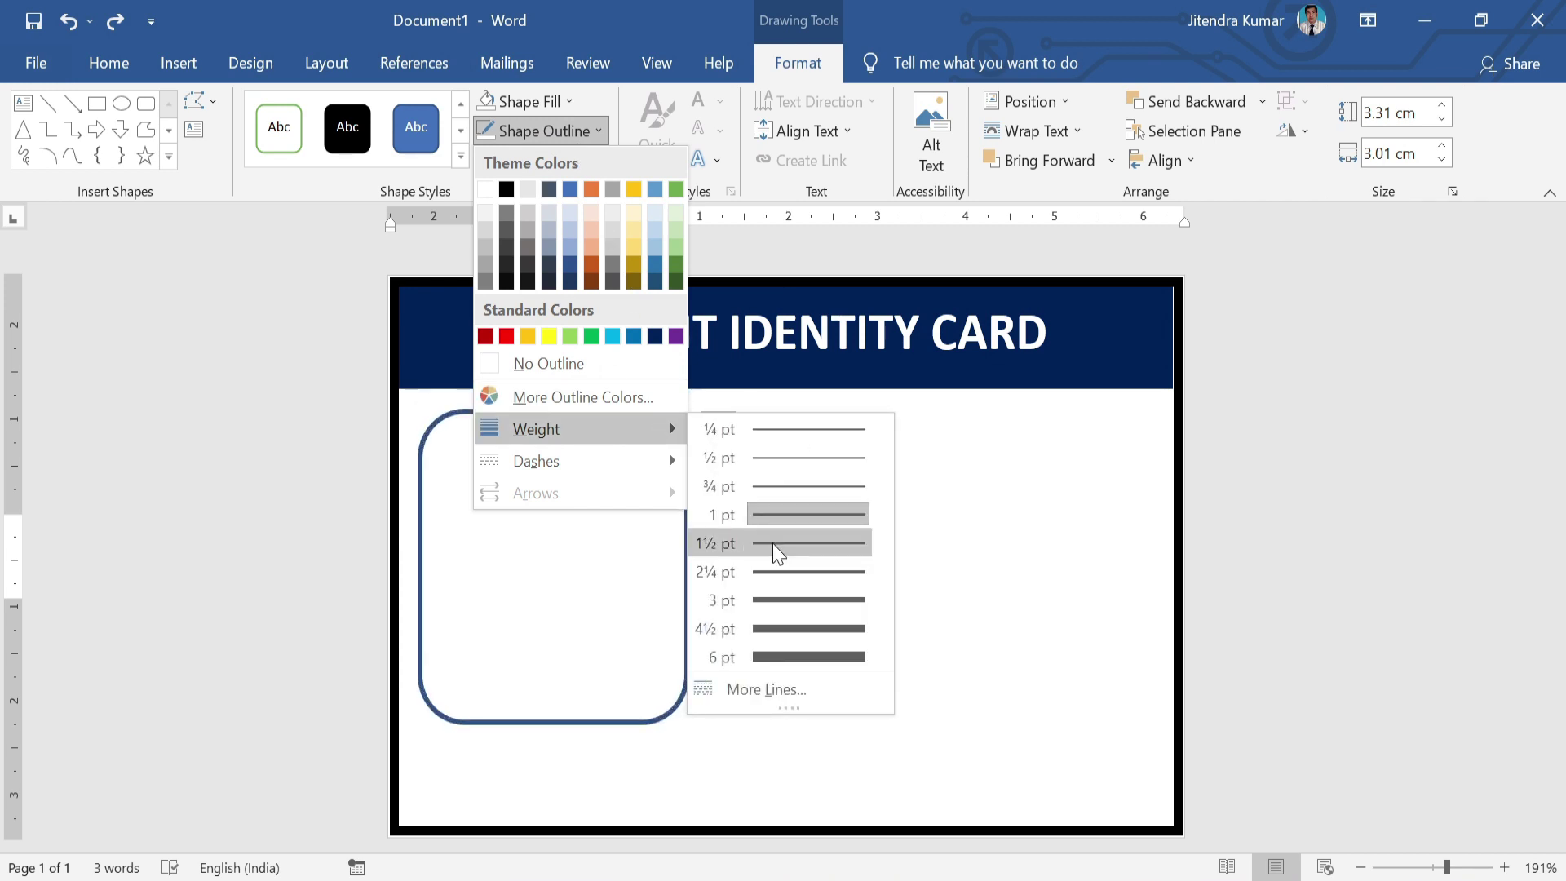
{"action": "left_click", "coordinate": [772, 543]}
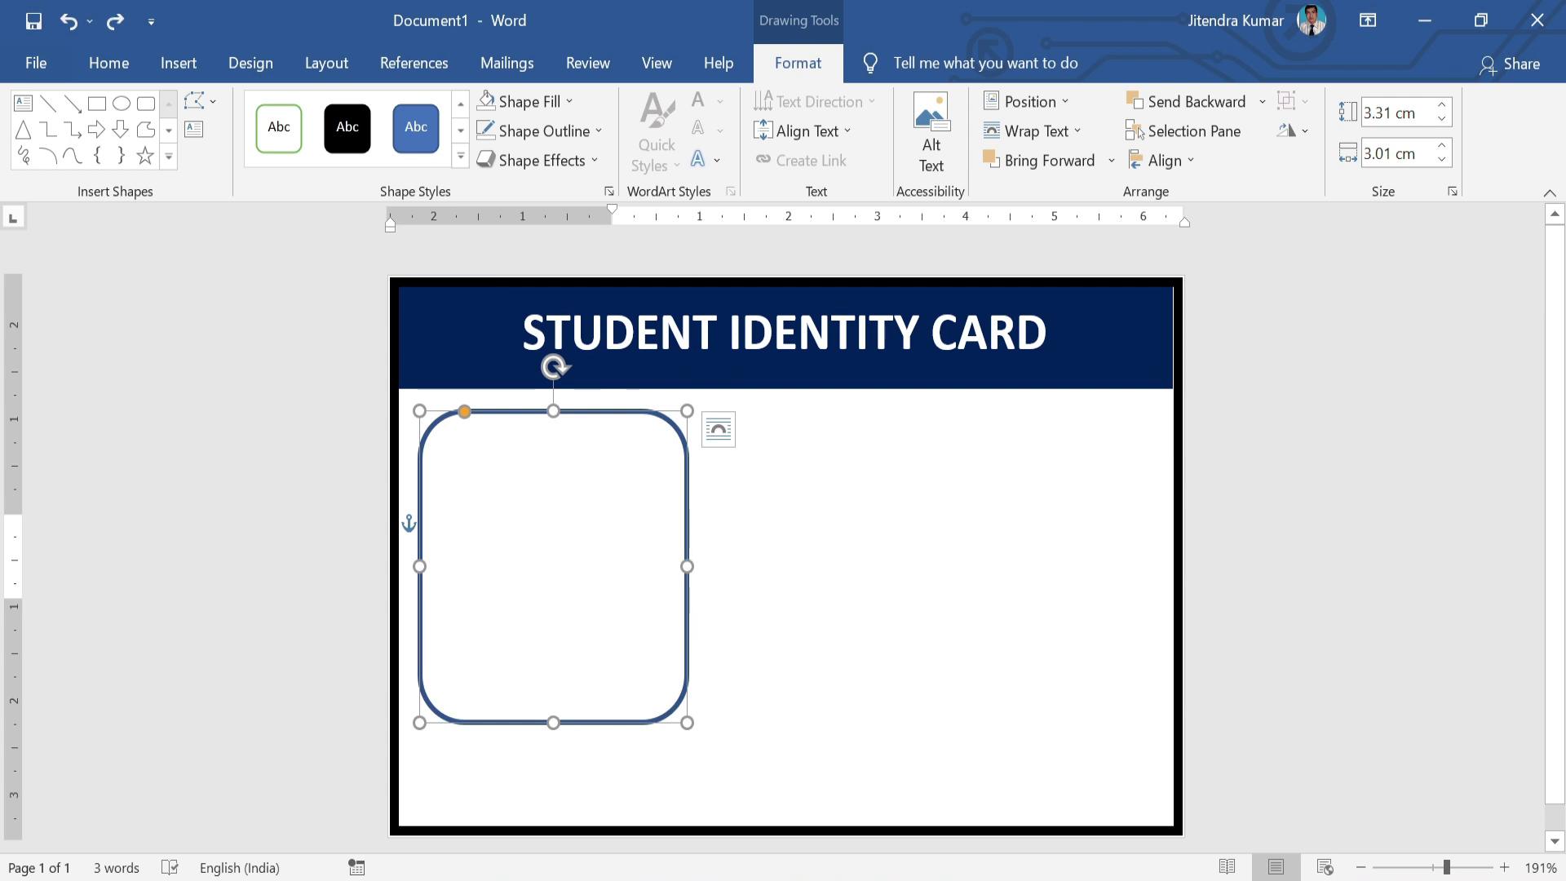
Fill the rounded frame with the download1 picture from file.
{"action": "left_click", "coordinate": [568, 110]}
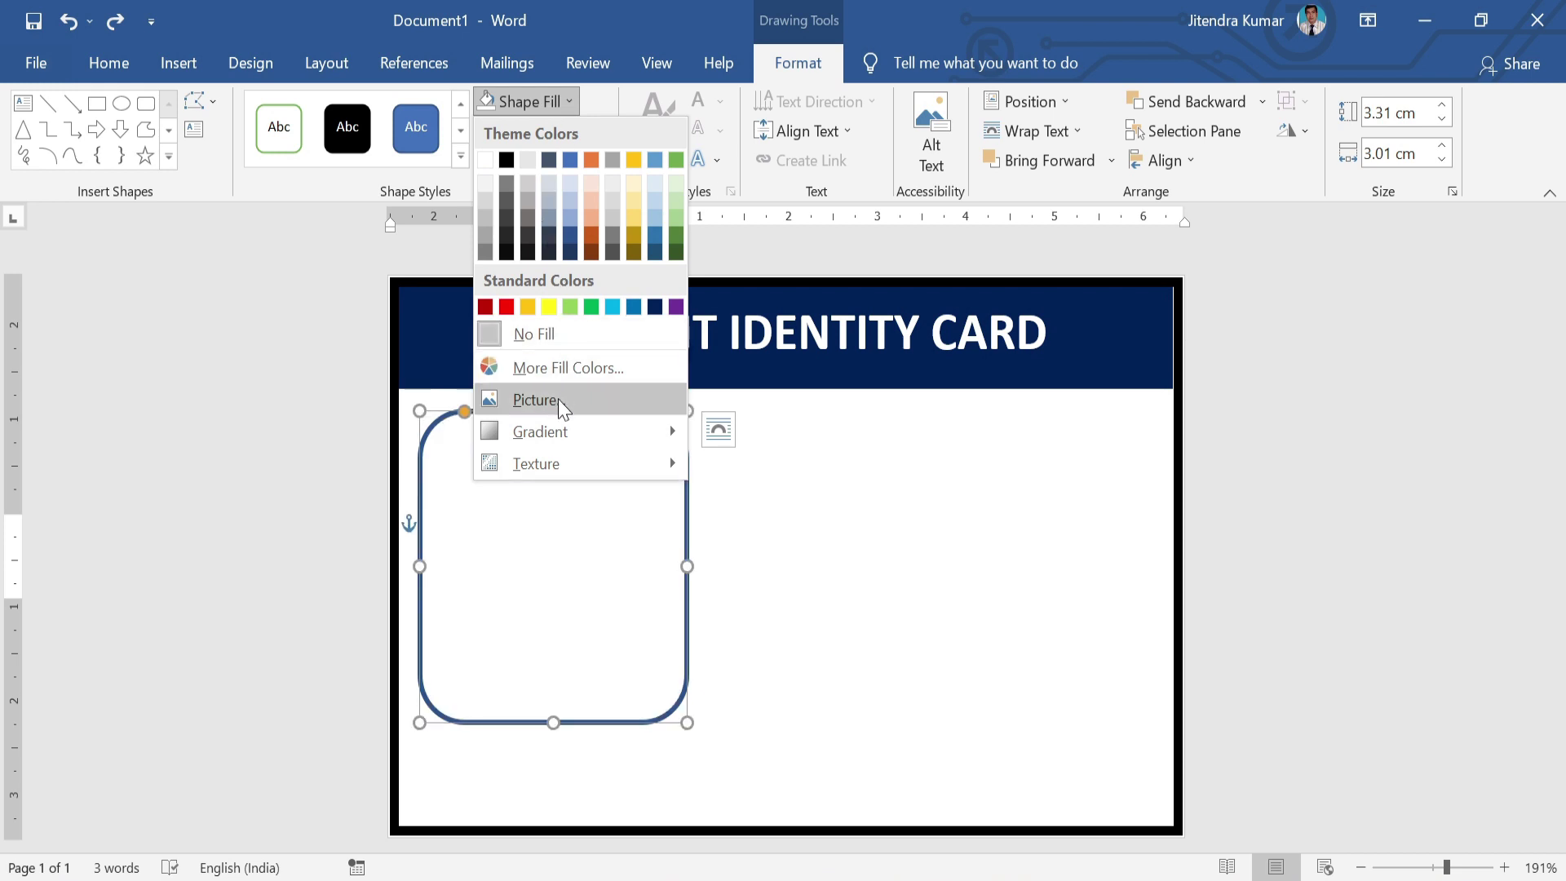
{"action": "left_click", "coordinate": [558, 399]}
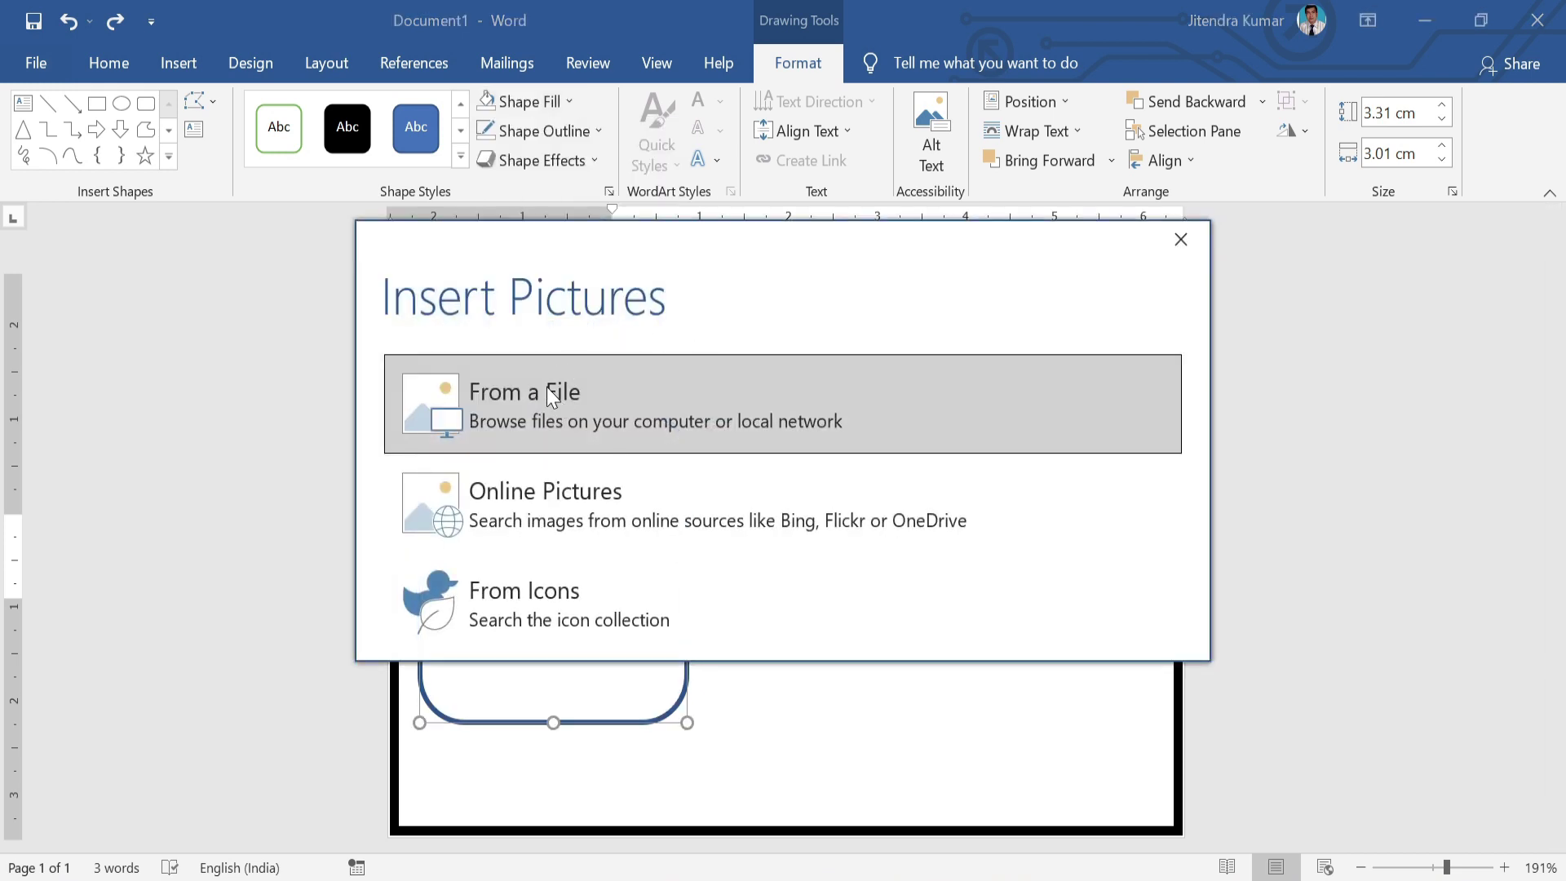
{"action": "left_click", "coordinate": [552, 397]}
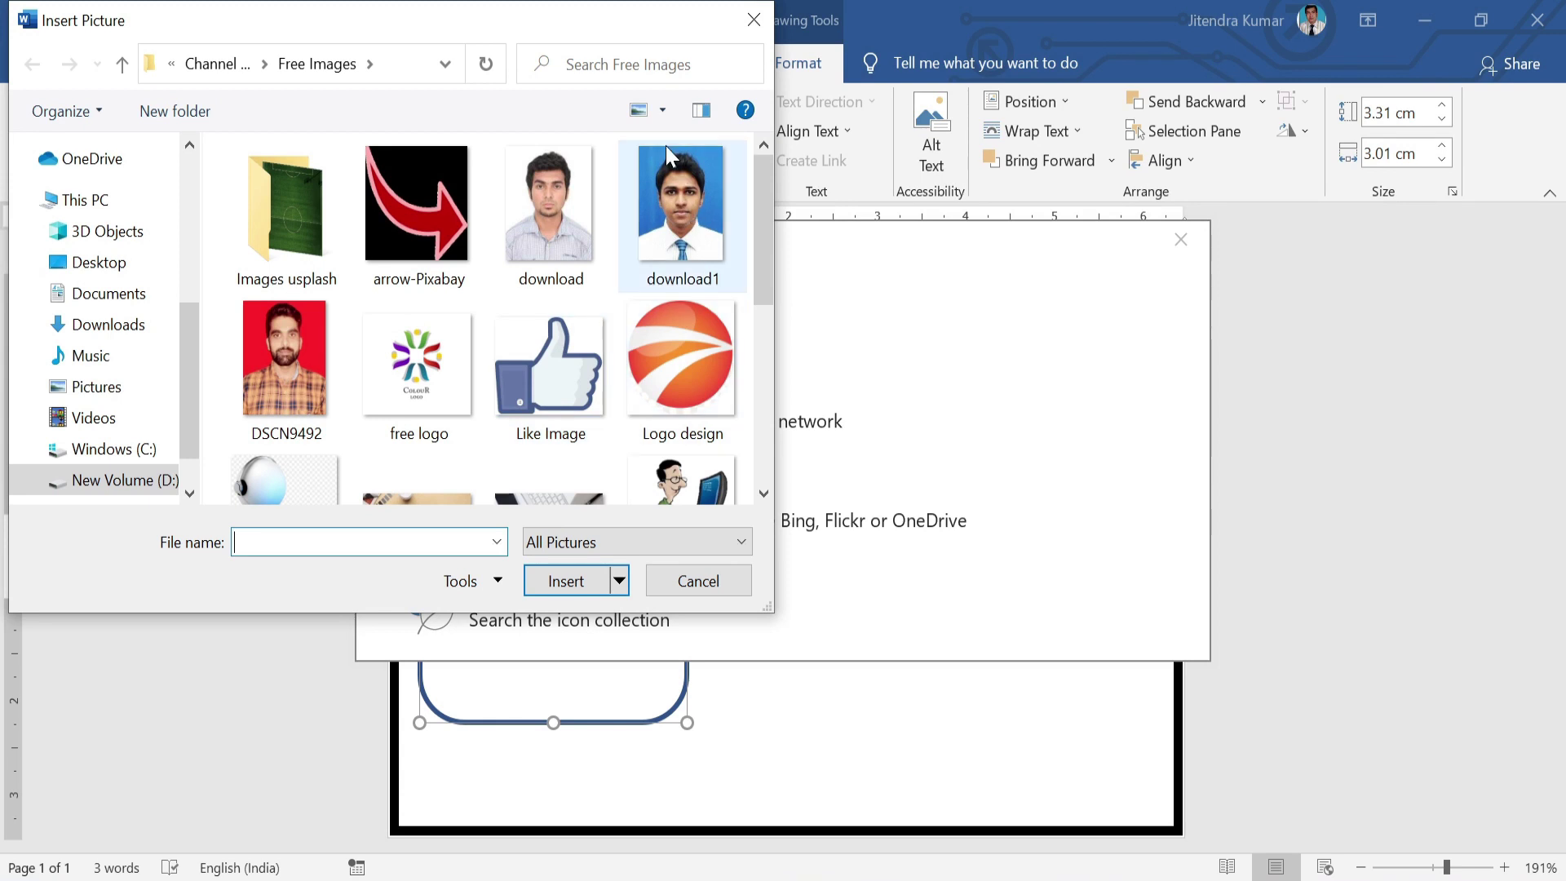
{"action": "left_click", "coordinate": [691, 242]}
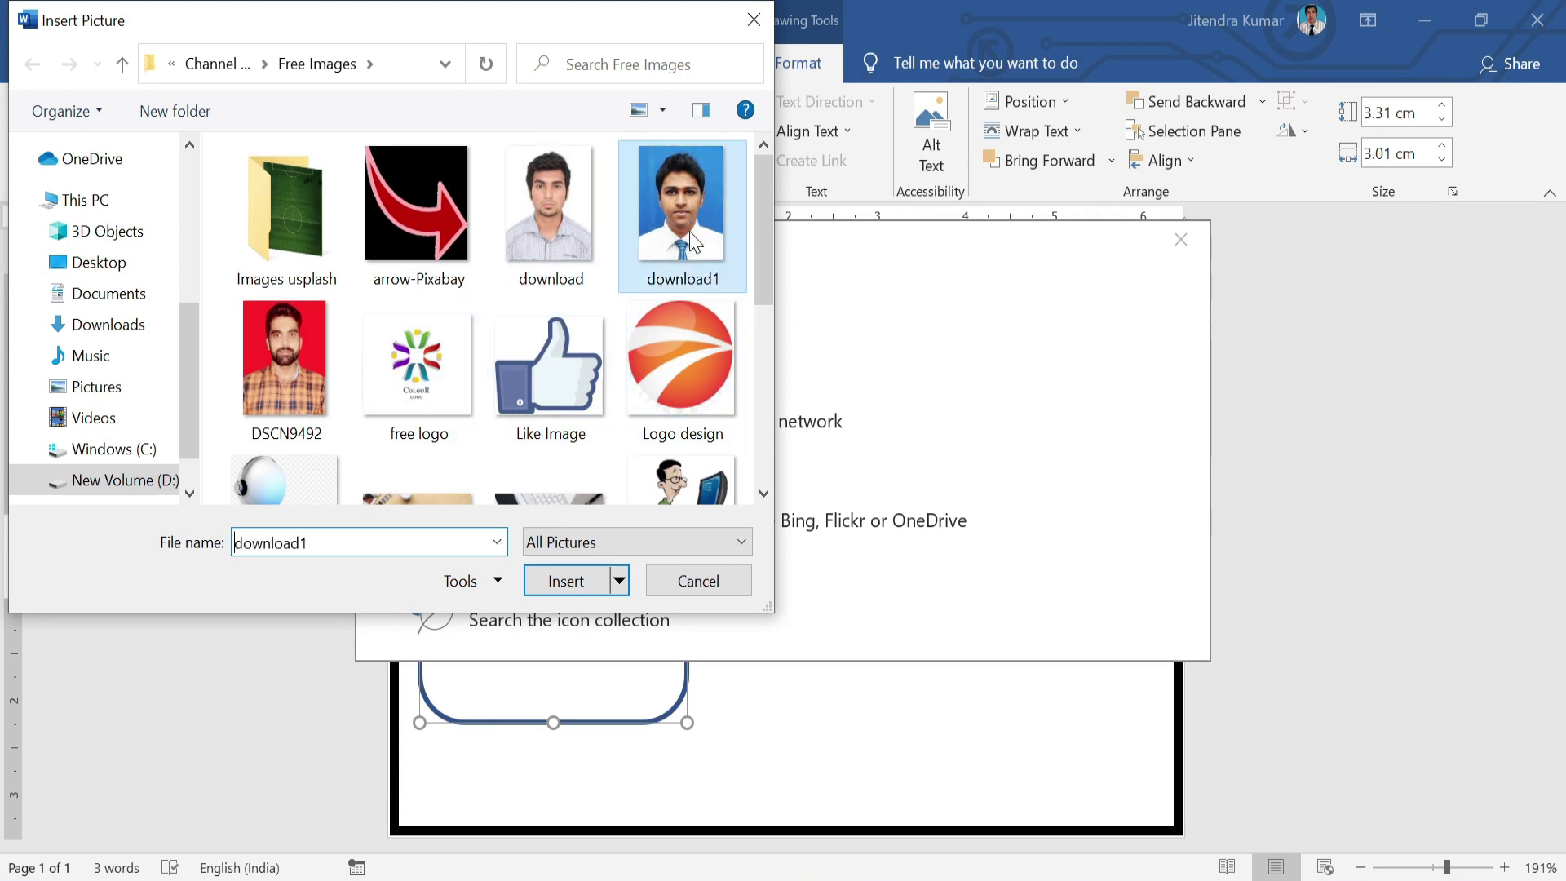
{"action": "left_click", "coordinate": [562, 586]}
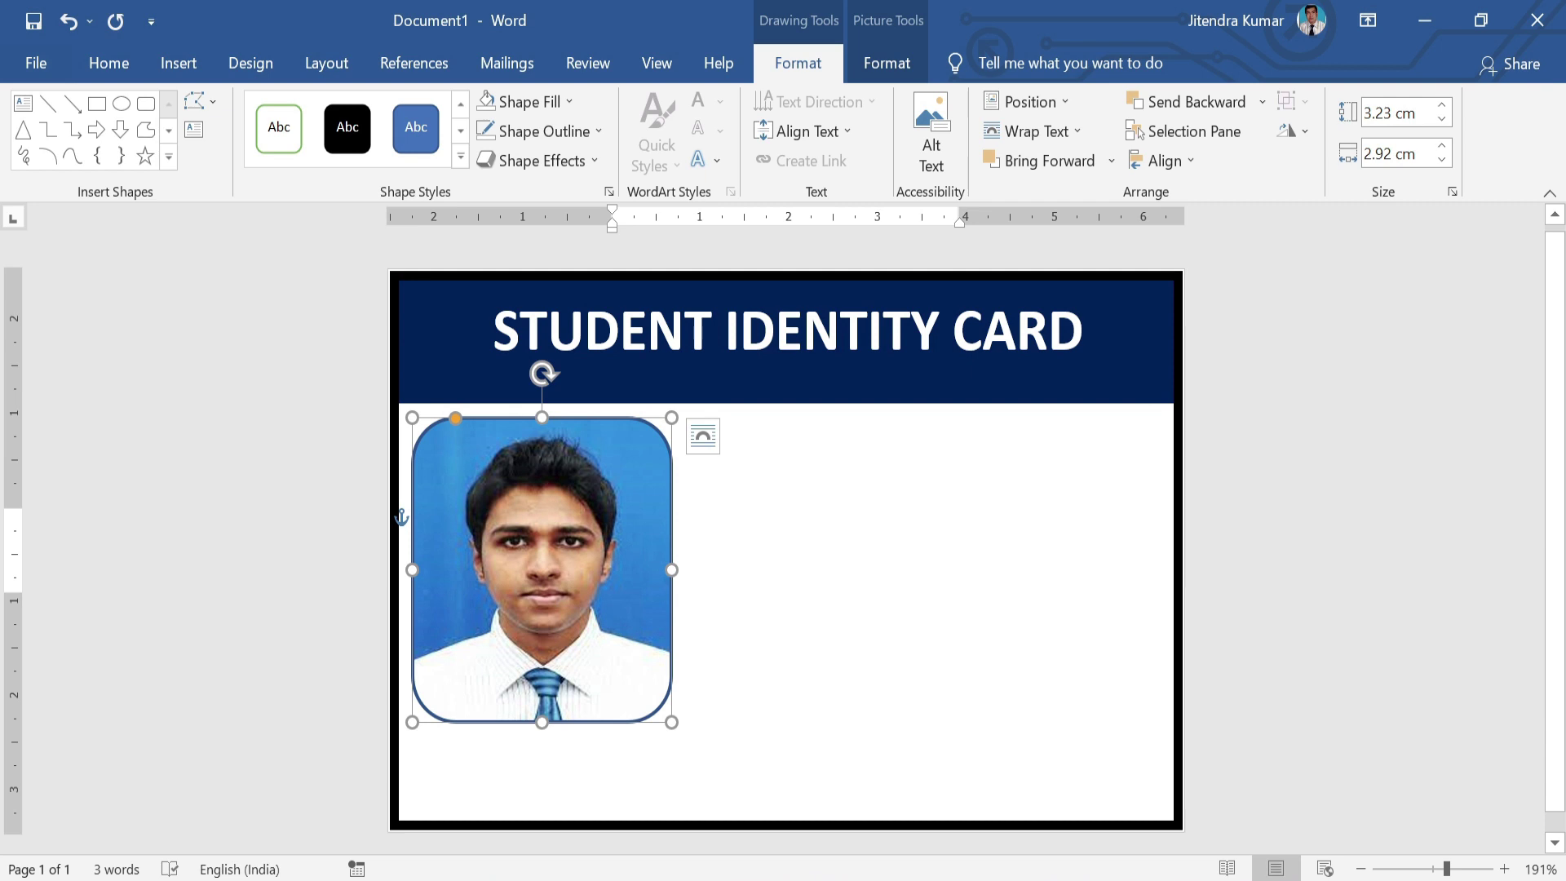
Draw a text box to the right of the photo.
{"action": "left_click", "coordinate": [179, 65]}
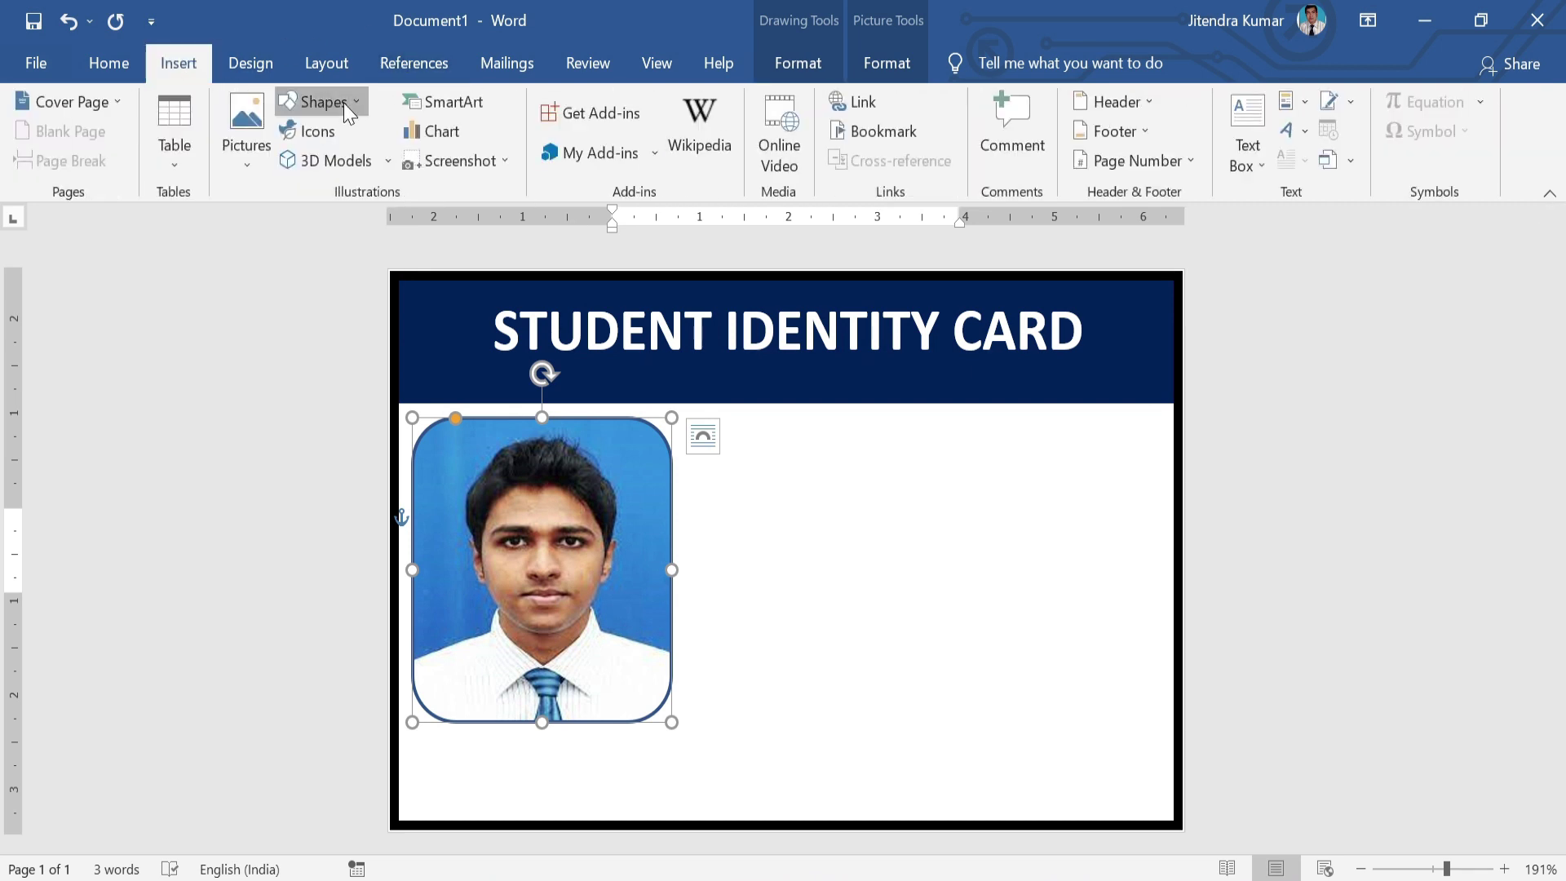
{"action": "left_click", "coordinate": [344, 103]}
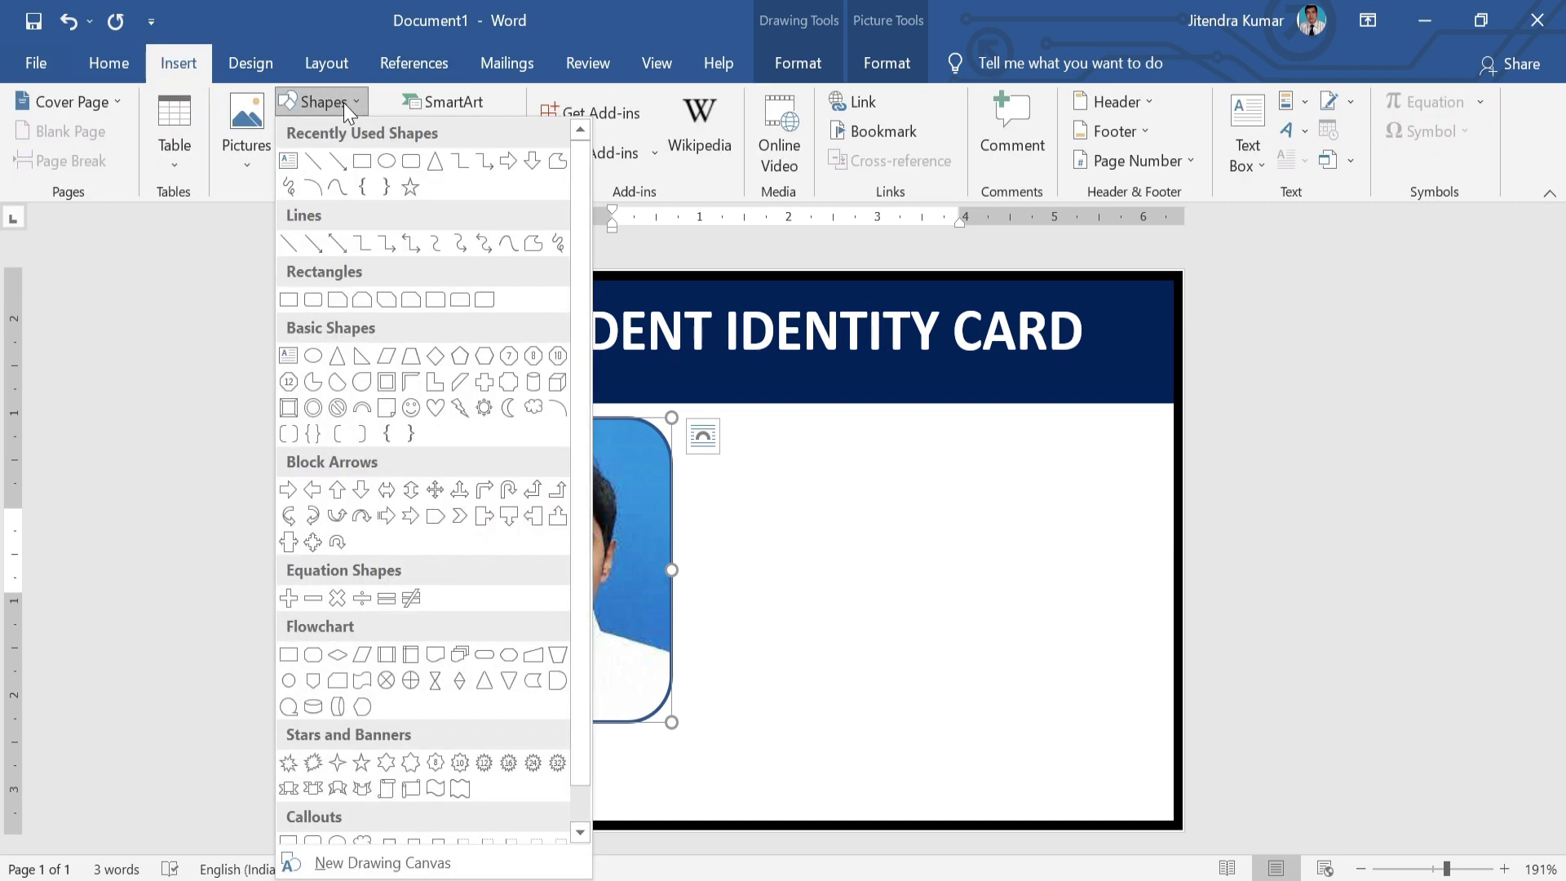
{"action": "left_click", "coordinate": [288, 163]}
{"action": "left_click_drag", "start_coordinate": [718, 414], "coordinate": [1180, 732]}
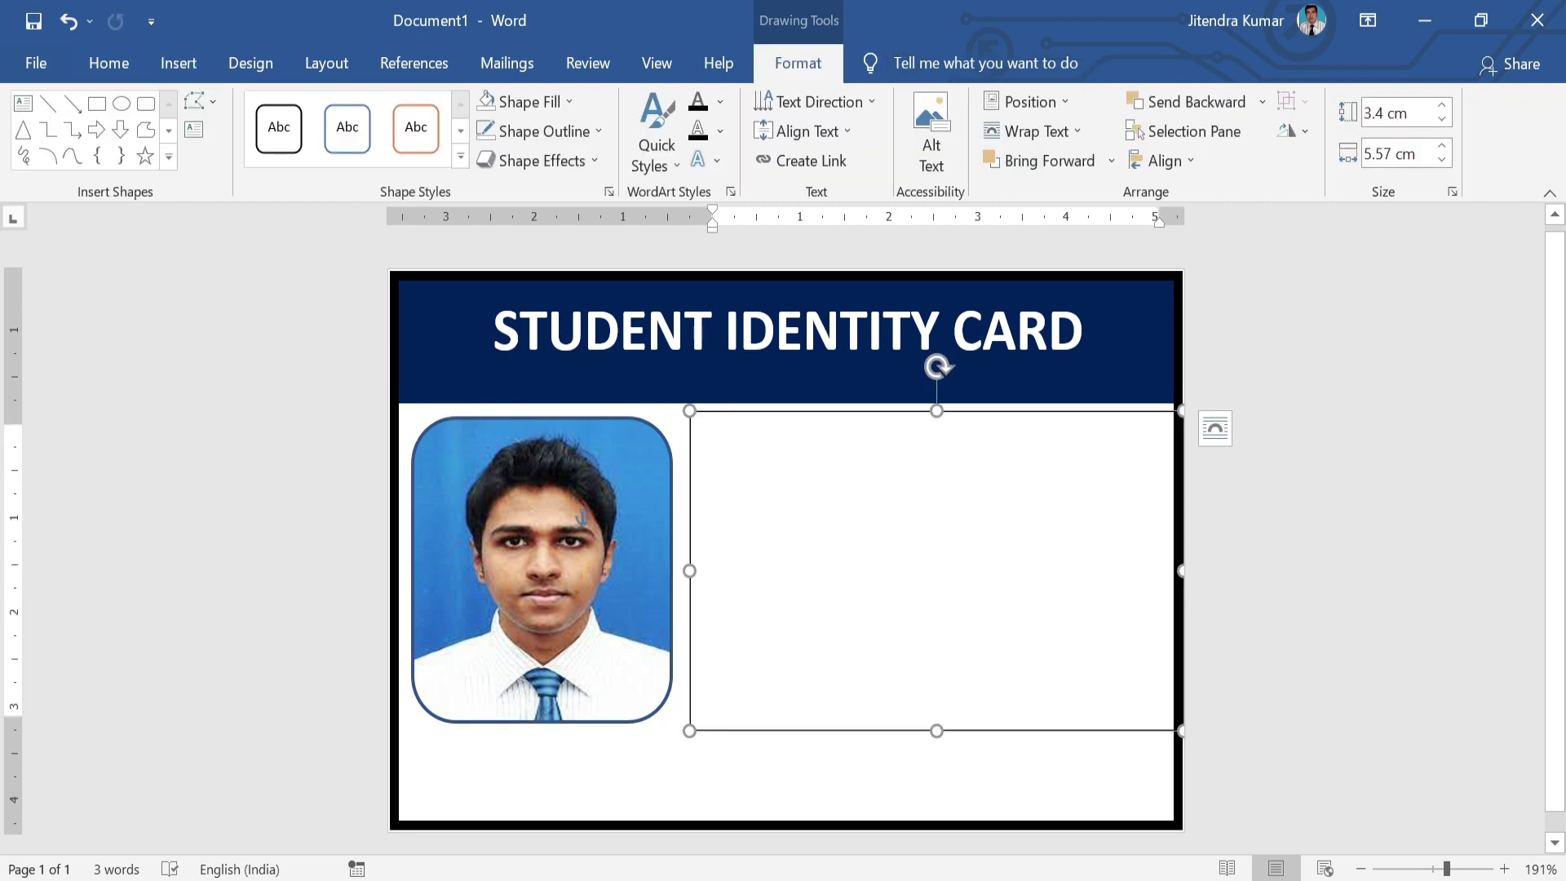
Type the Name, S/O, Class, Roll No. and DOB lines with the student's details, tab-aligned with colons.
{"action": "type", "text": "Name"}
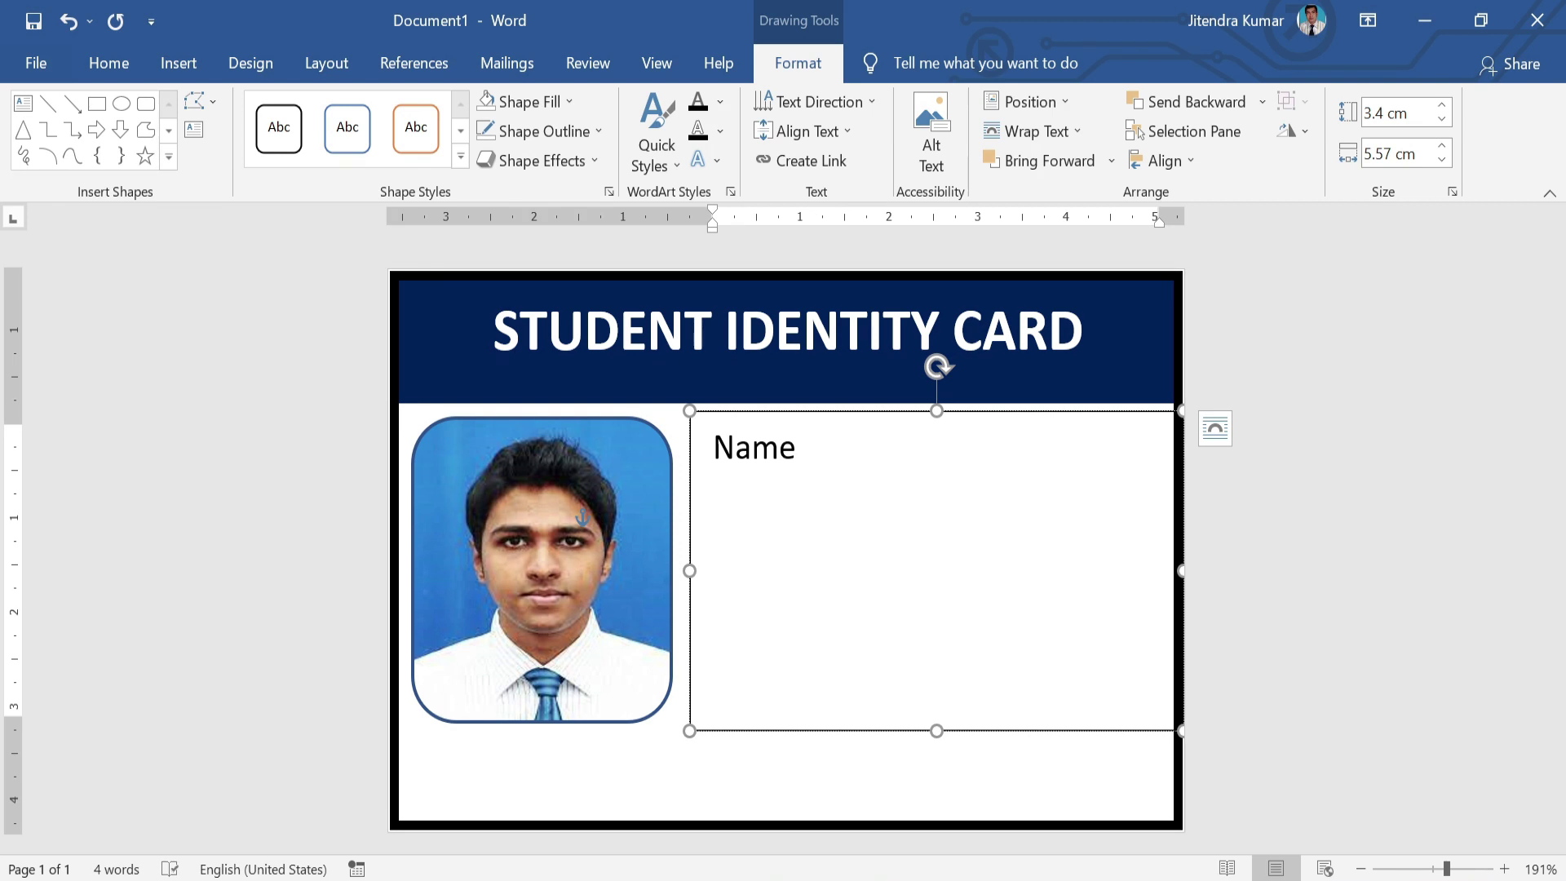
{"action": "key", "text": "Return"}
{"action": "type", "text": "S/O"}
{"action": "key", "text": "Tab"}
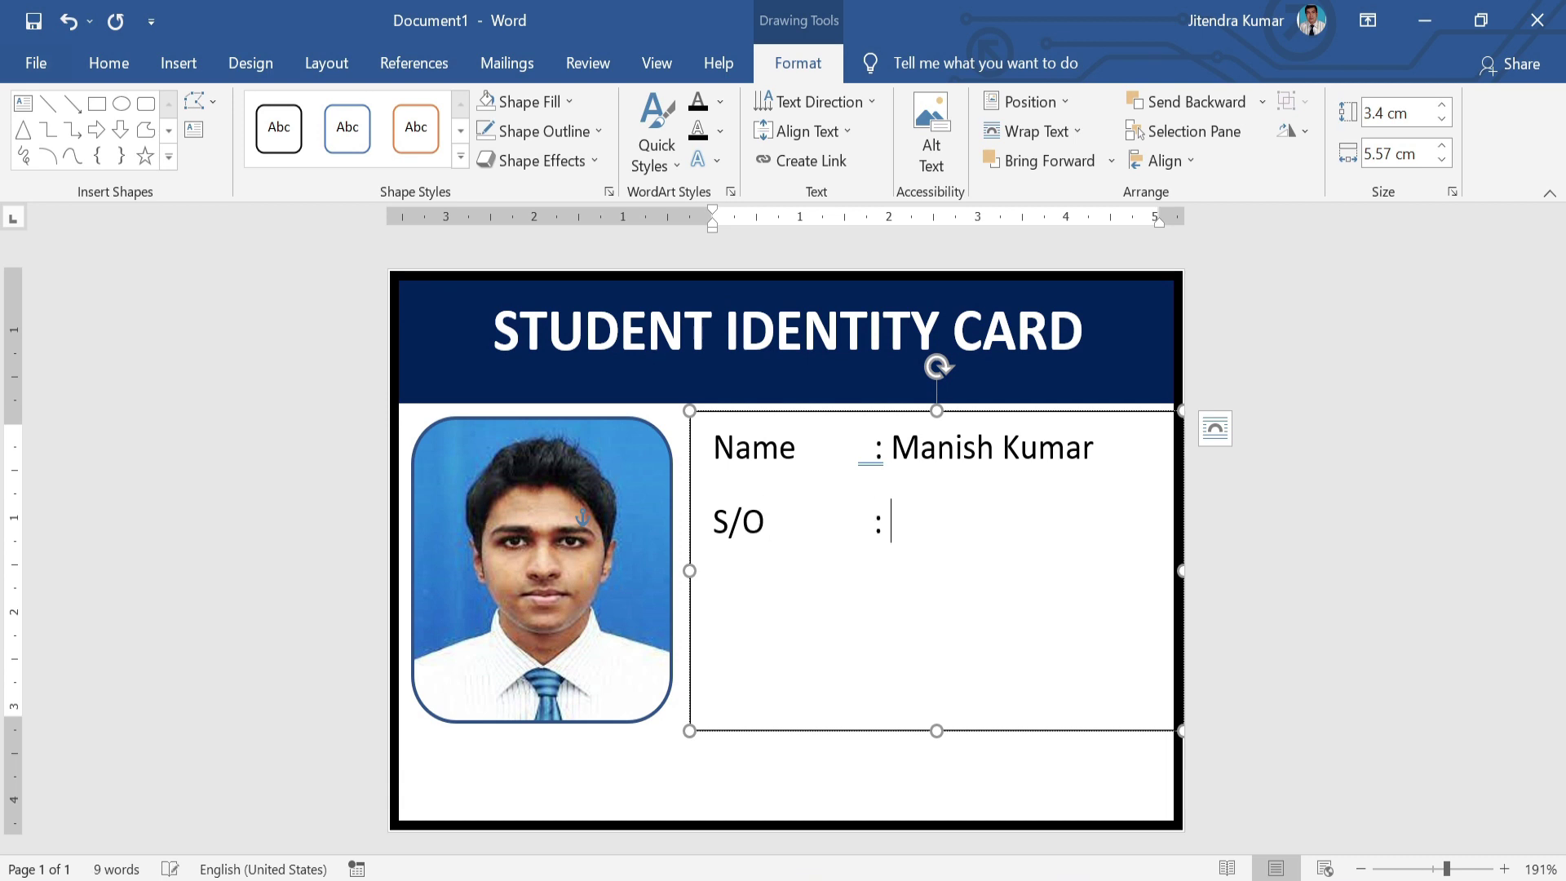
{"action": "type", "text": "Class :"}
{"action": "type", "text": "12th  Roll"}
{"action": "type", "text": "No."}
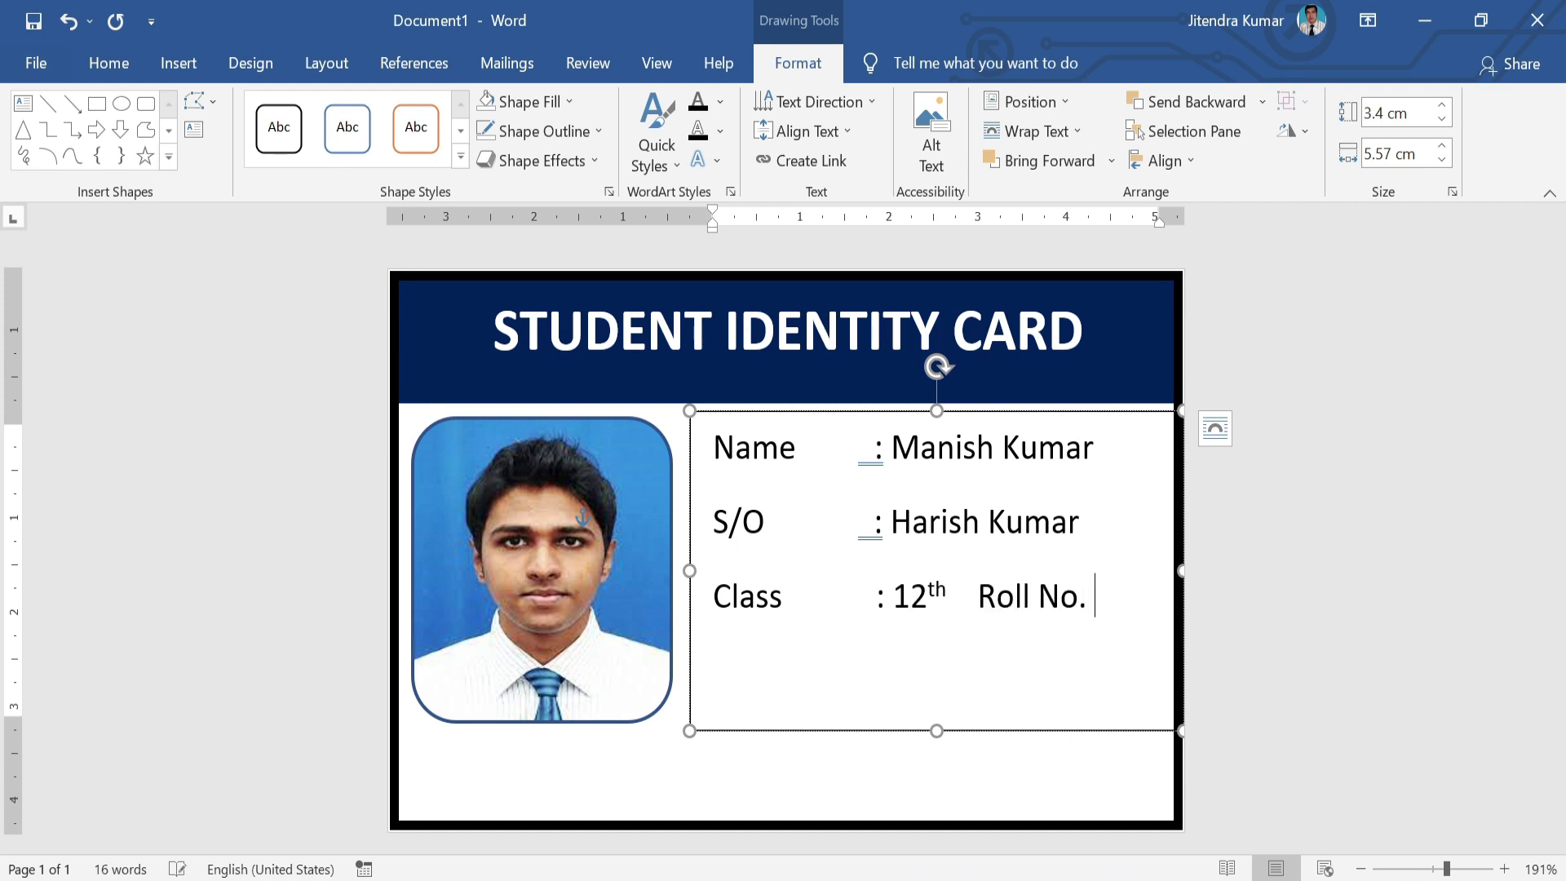
{"action": "key", "text": "Return"}
{"action": "type", "text": "DOB\t: "}
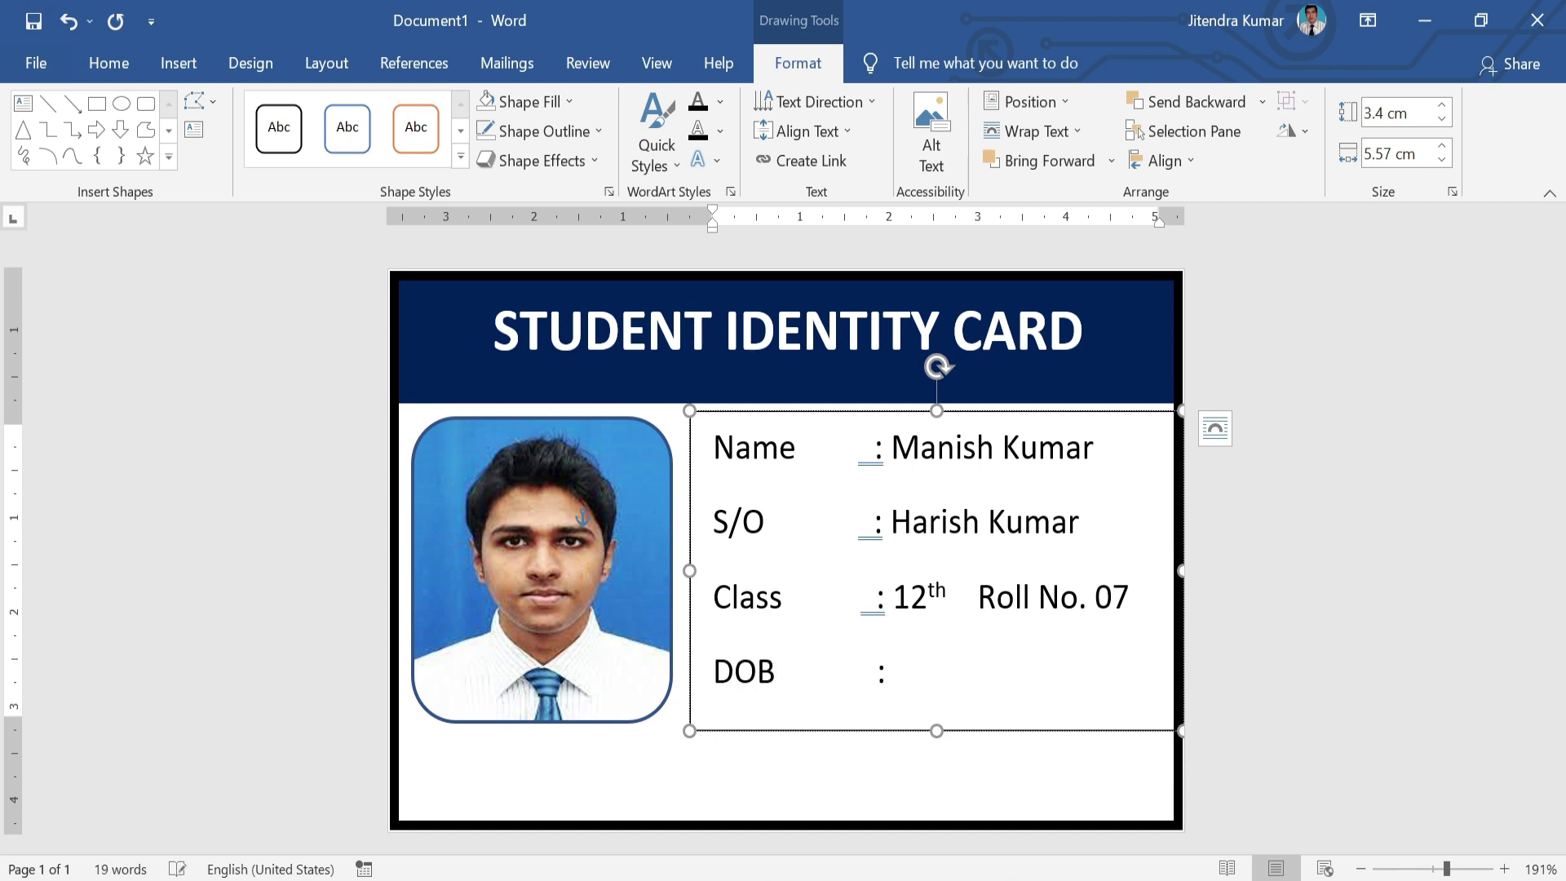
{"action": "type", "text": "06"}
{"action": "type", "text": "-08-1990"}
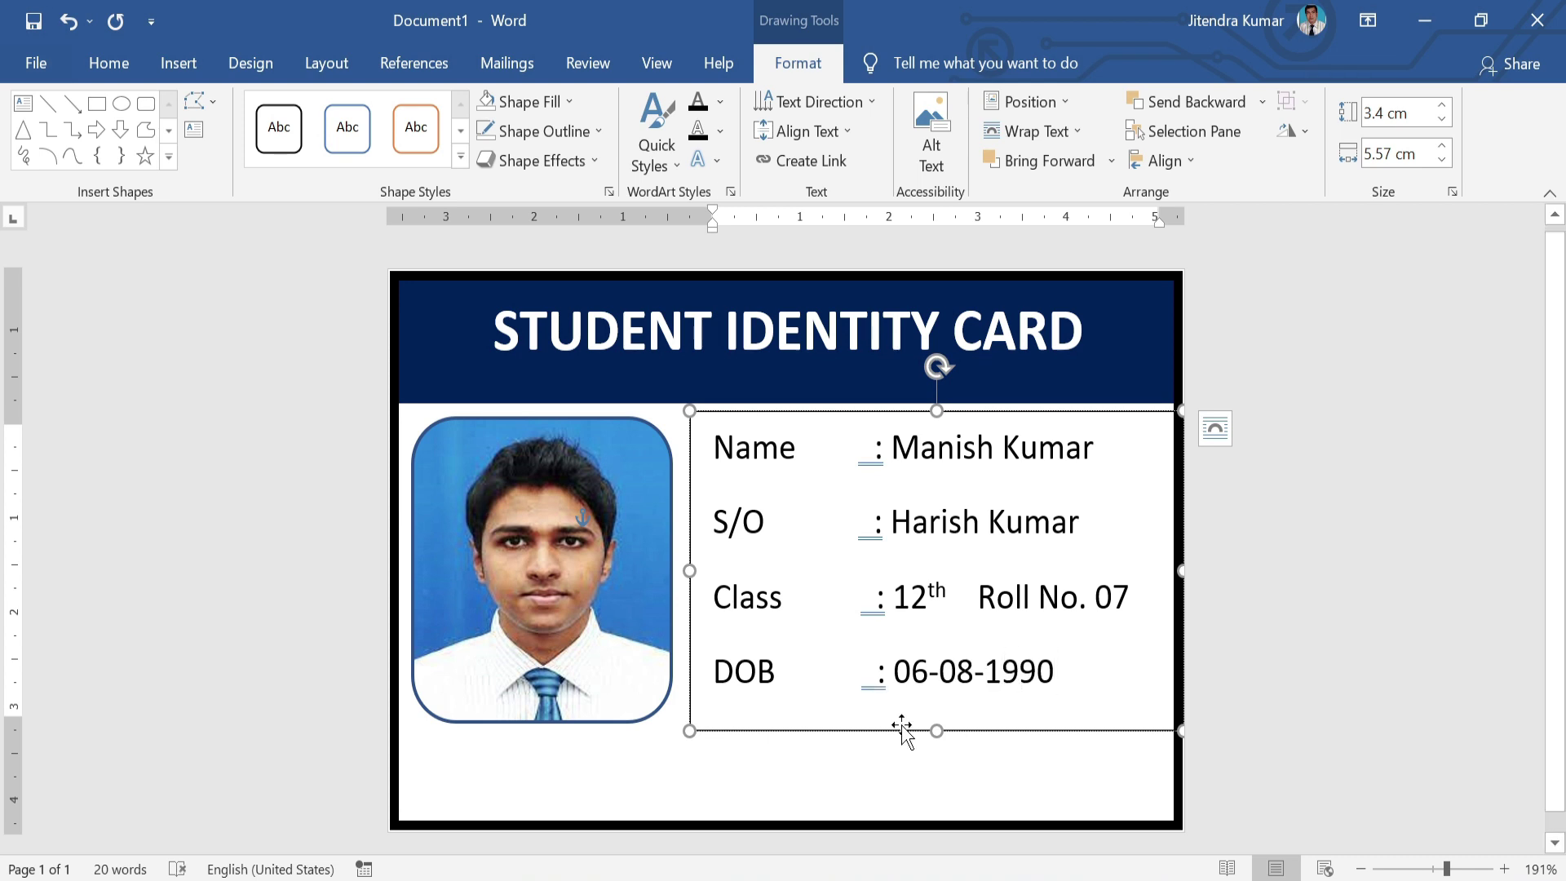
Extend the box downward and add the Address and Mob lines, then select all the text.
{"action": "left_click_drag", "start_coordinate": [936, 730], "coordinate": [936, 796]}
{"action": "key", "text": "Return"}
{"action": "type", "text": "Address"}
{"action": "key", "text": "Tab"}
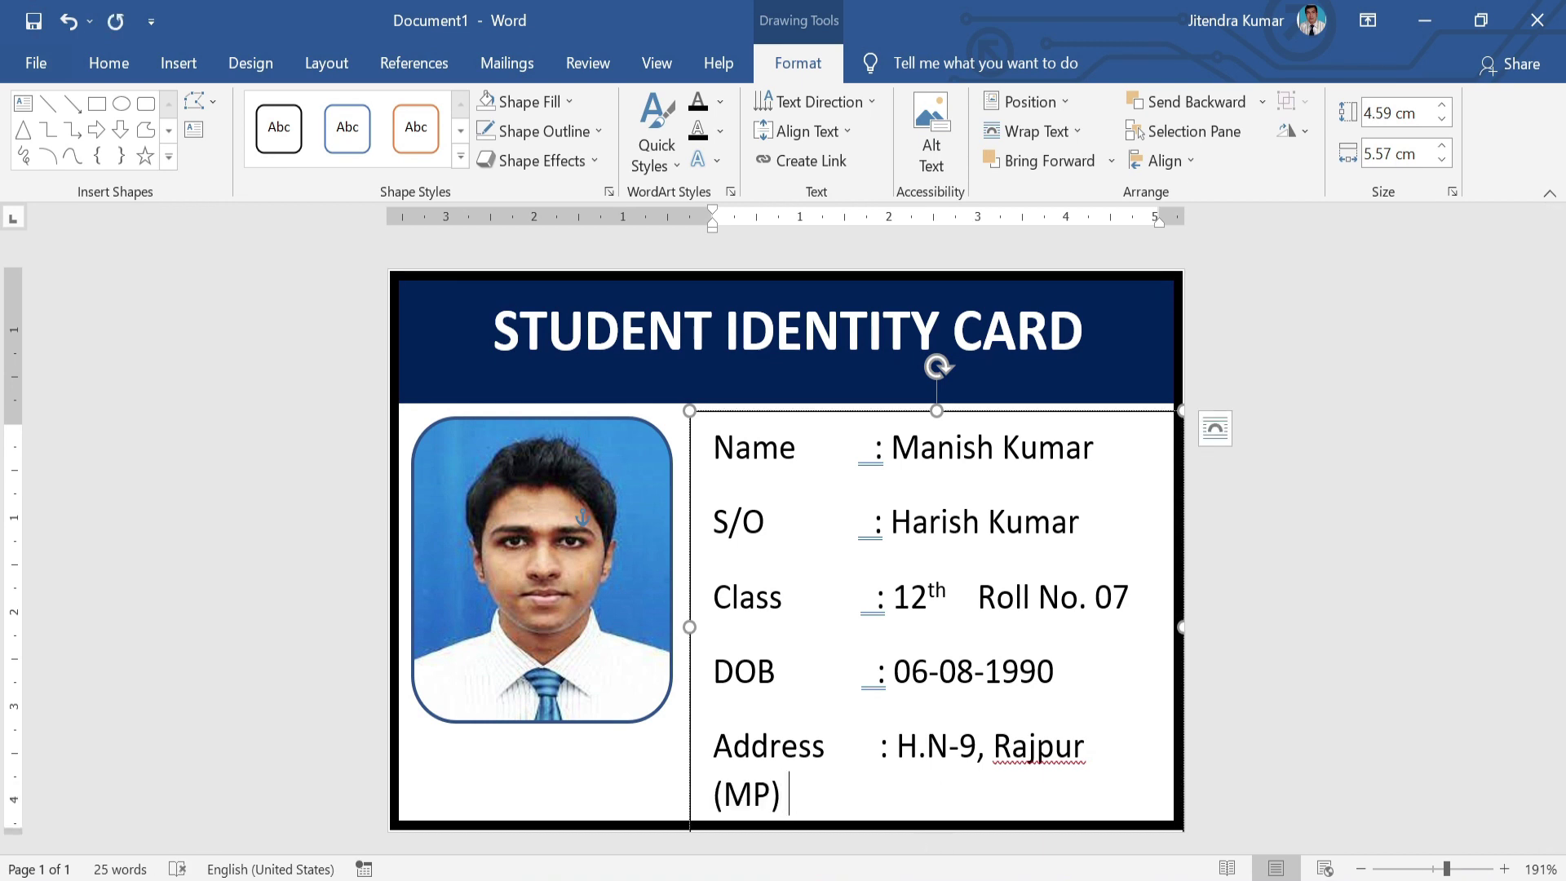
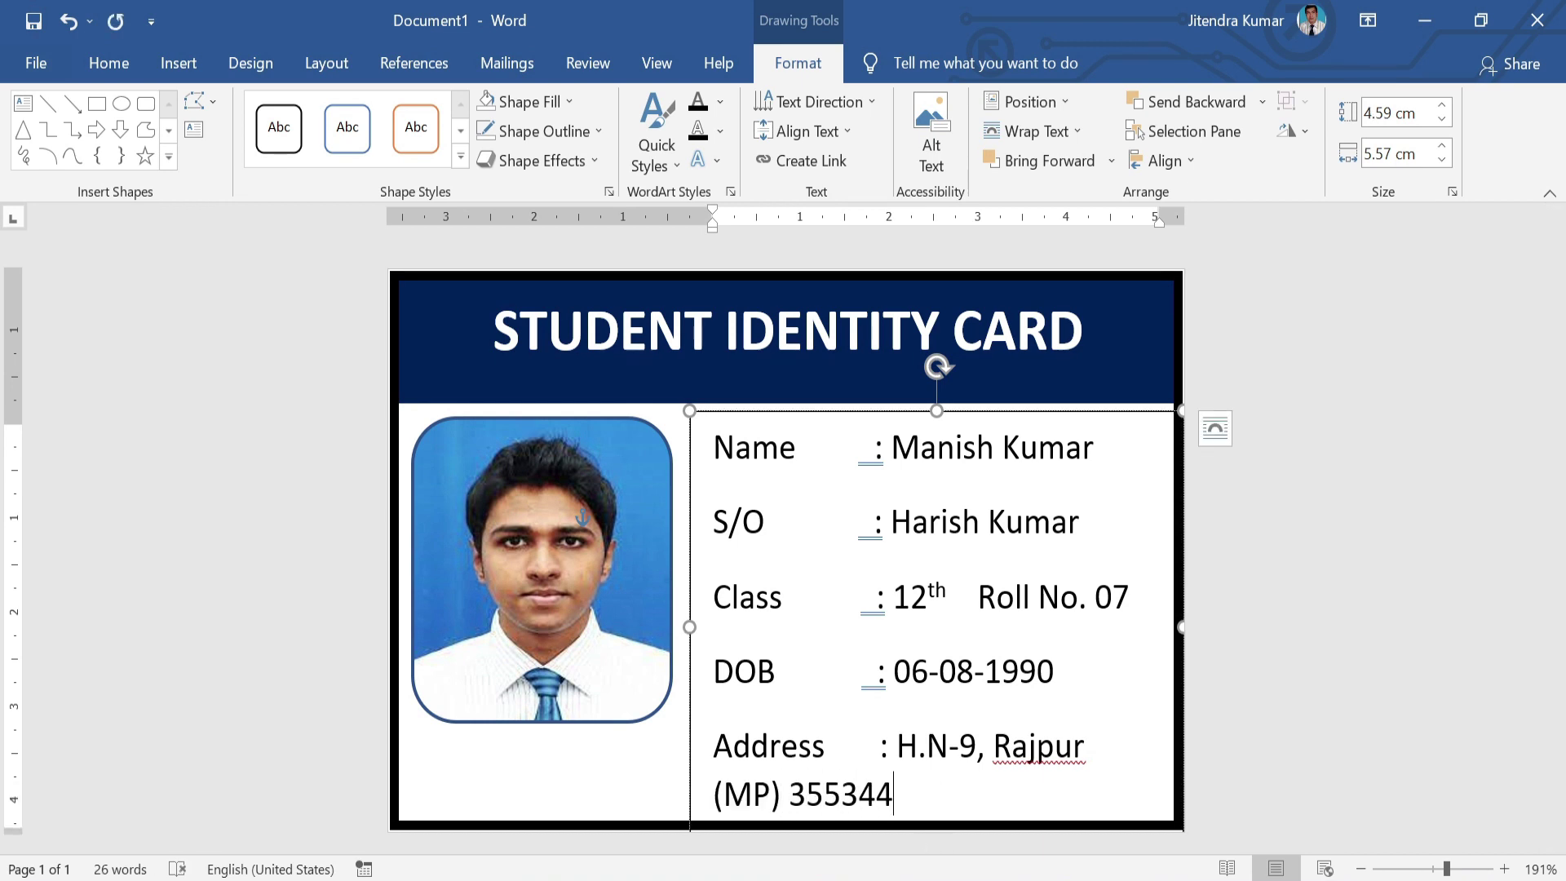
{"action": "type", "text": " Mob:"}
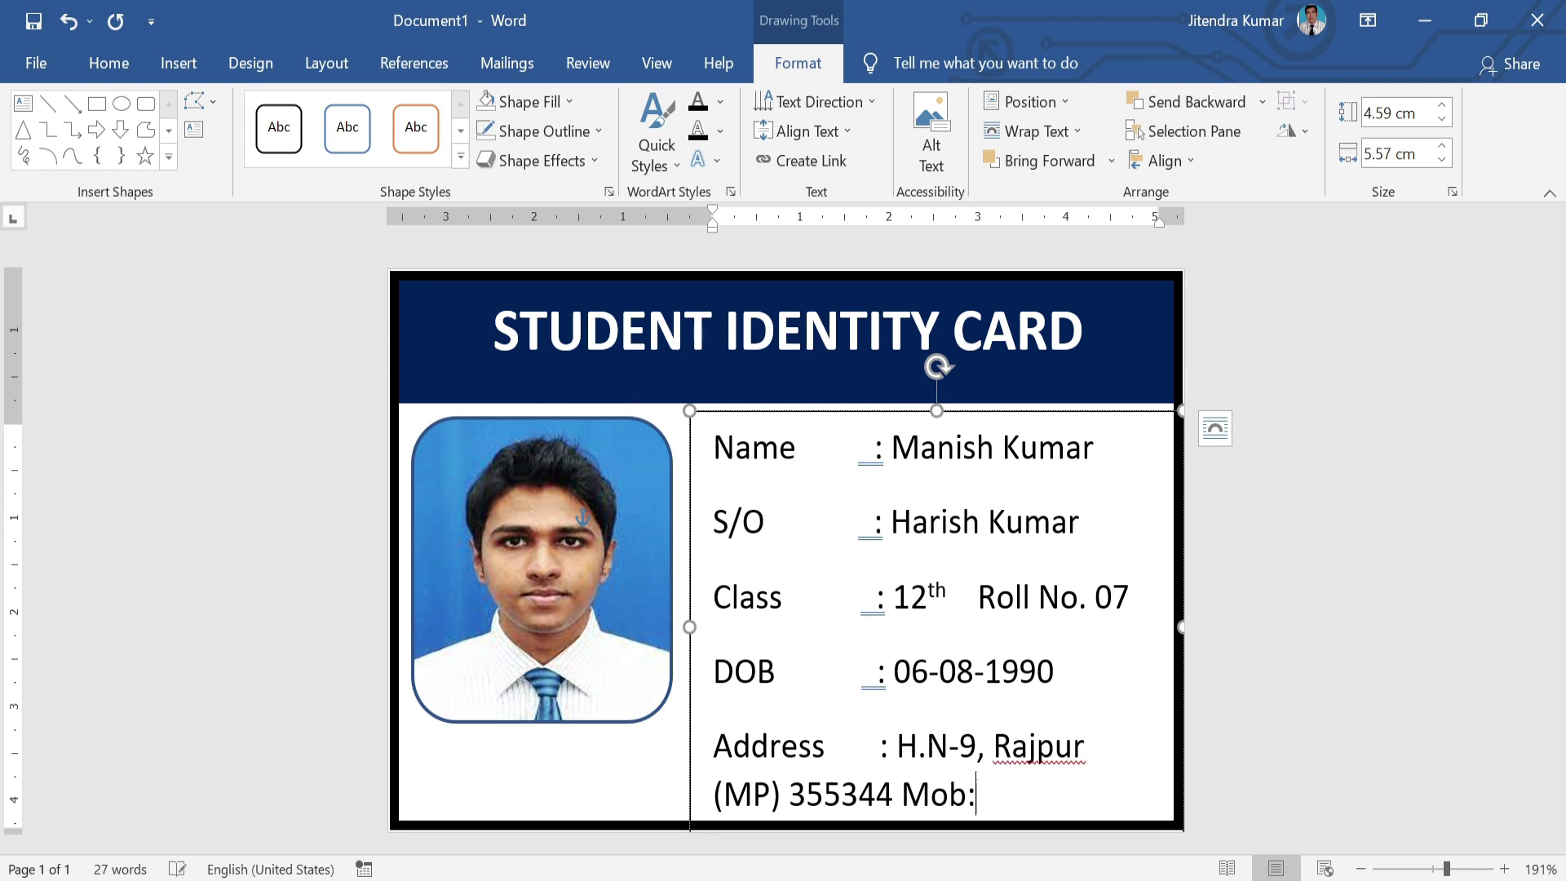
{"action": "type", "text": " XXXXXX98"}
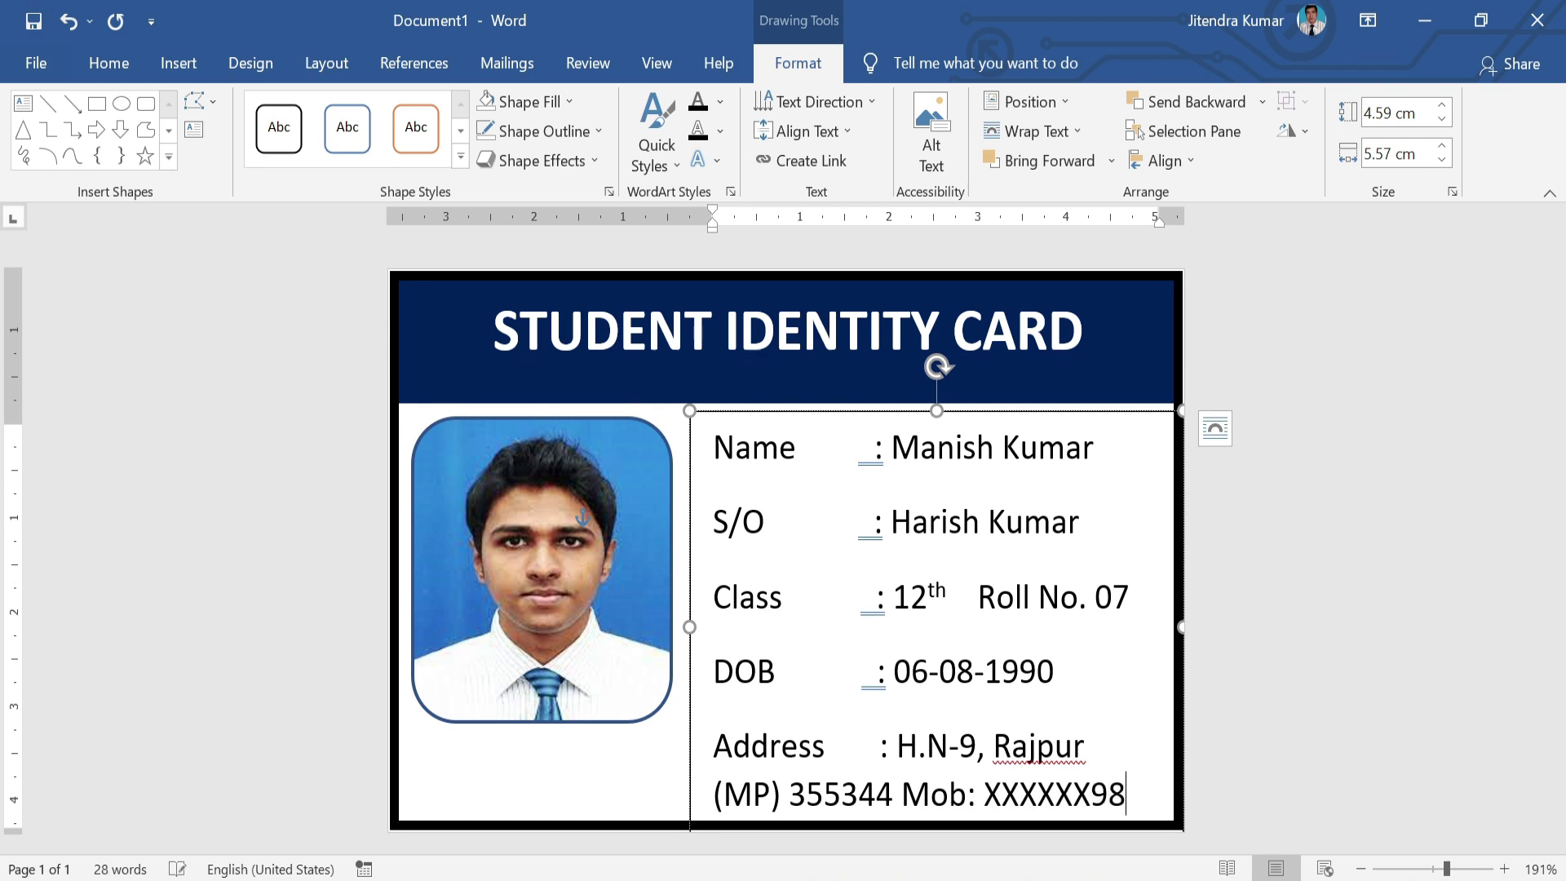
{"action": "key", "text": "ctrl+BackSpace"}
{"action": "key", "text": "ctrl+a"}
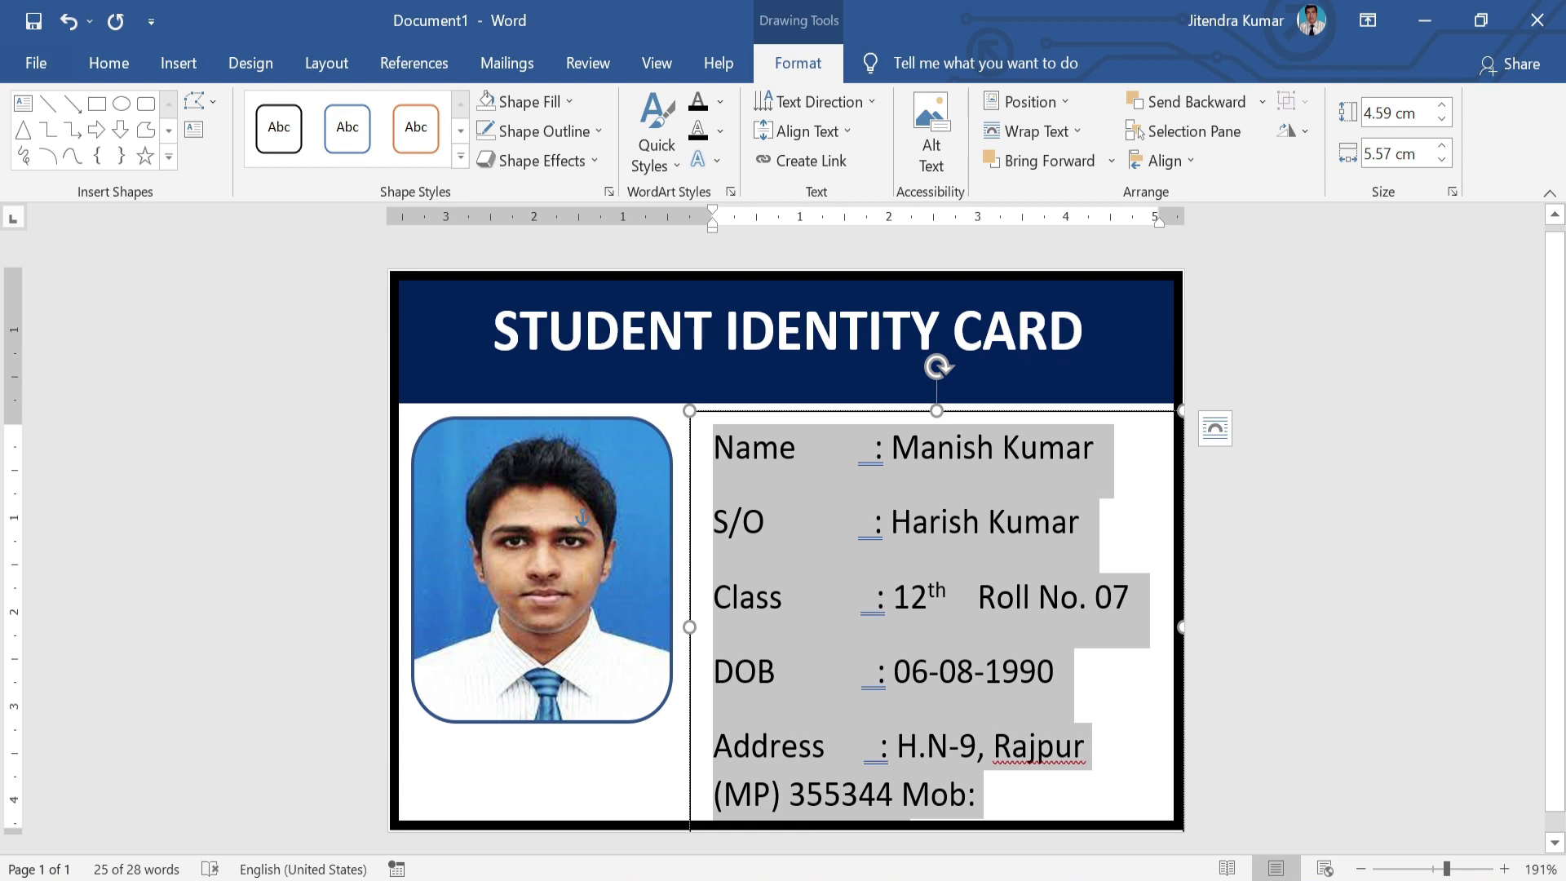
Remove space after paragraphs and set the details to bold 10.5 pt.
{"action": "left_click", "coordinate": [108, 63]}
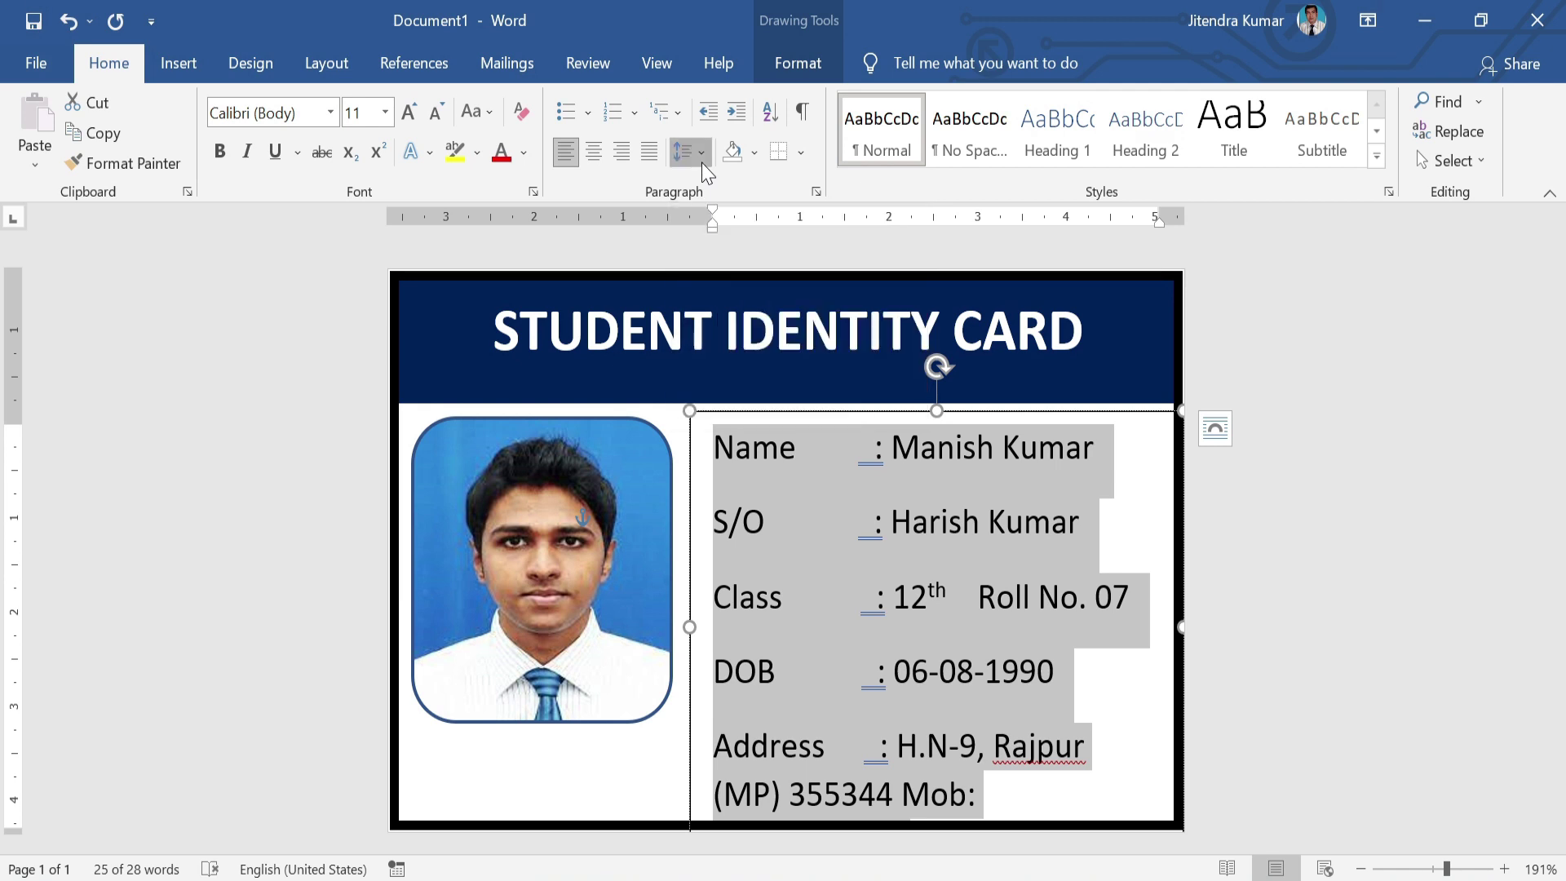
{"action": "left_click", "coordinate": [701, 163]}
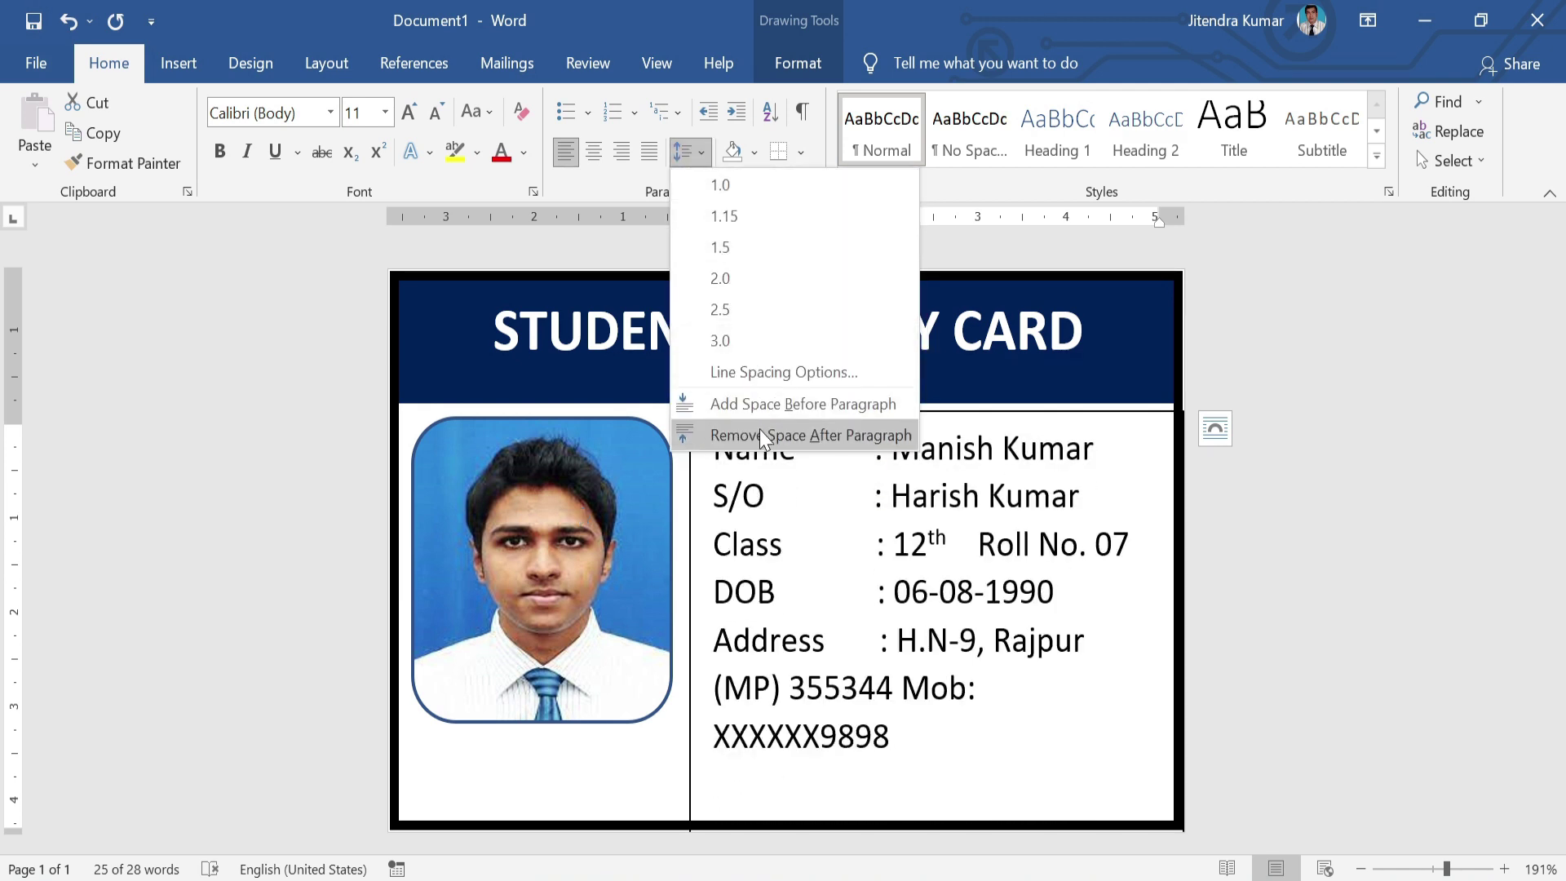
{"action": "left_click", "coordinate": [761, 434]}
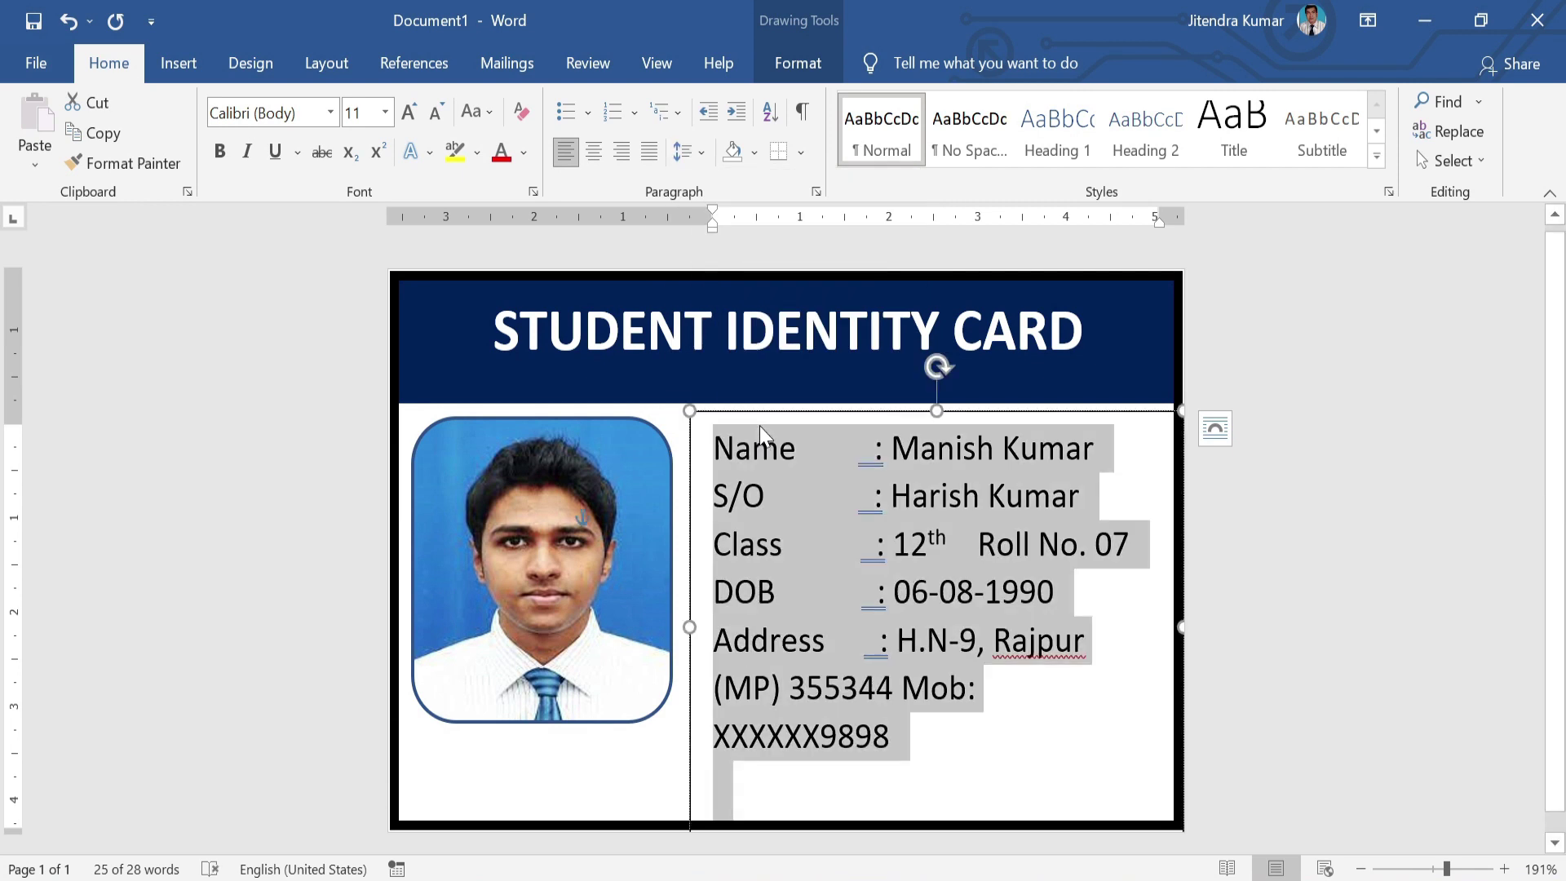
{"action": "left_click", "coordinate": [441, 121]}
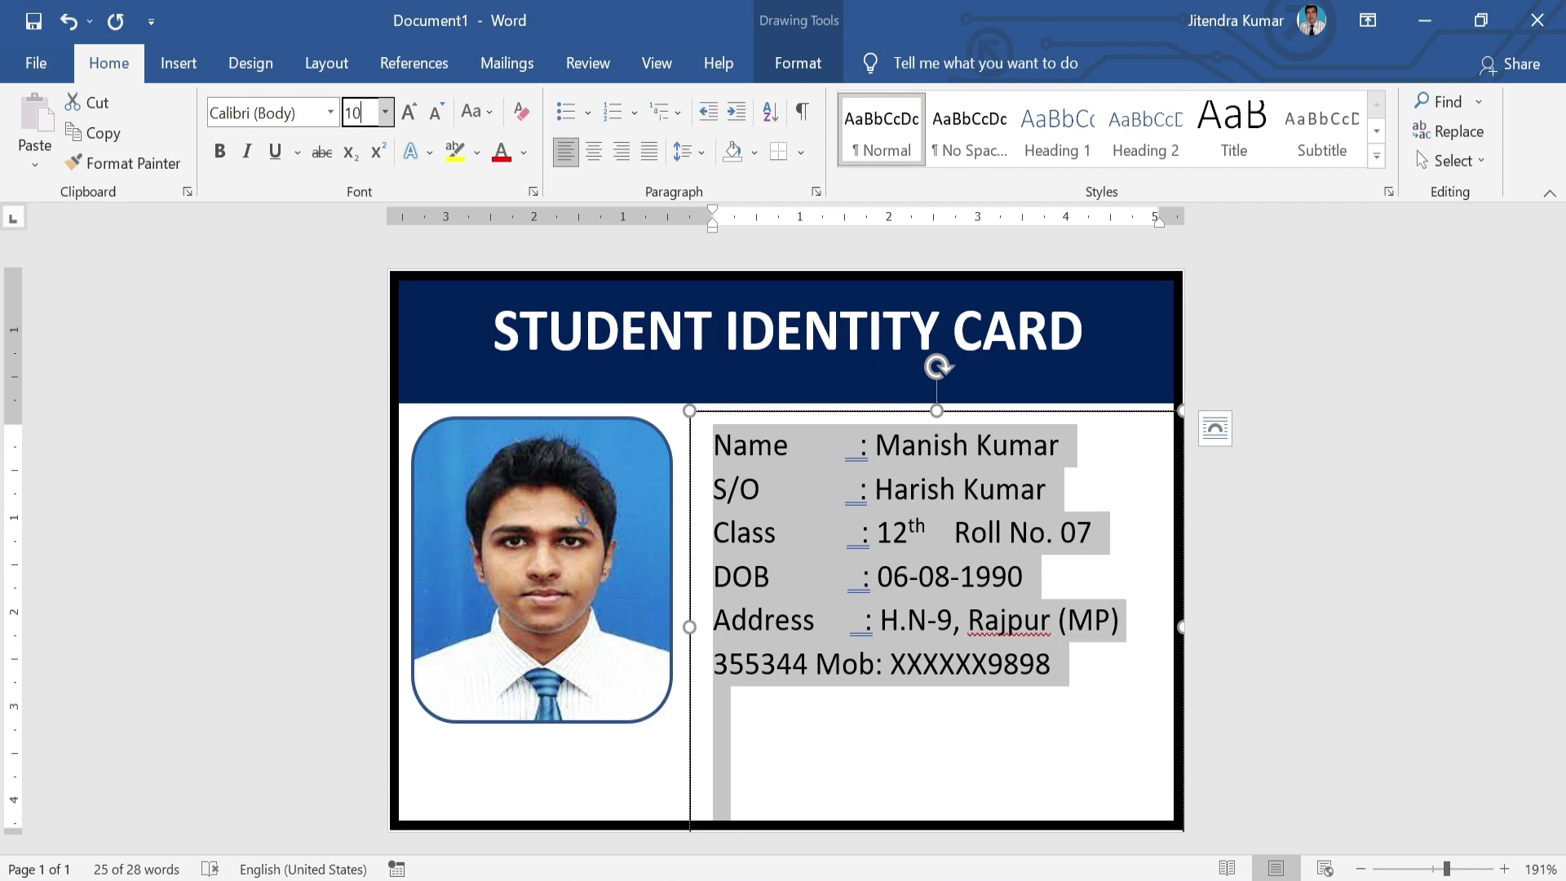
{"action": "key", "text": "Return"}
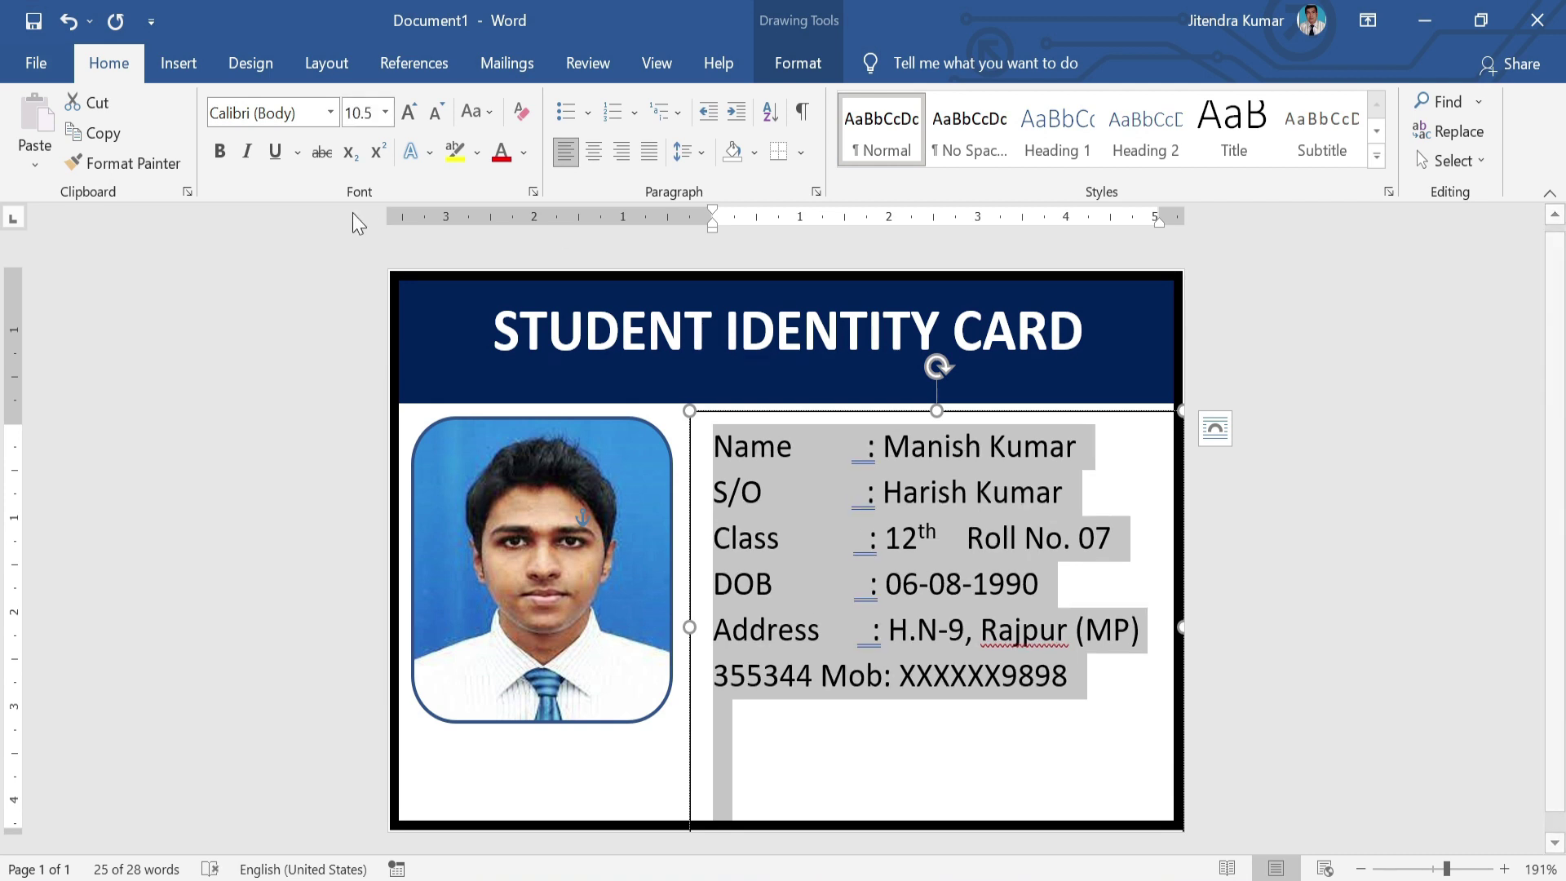
{"action": "left_click", "coordinate": [220, 154]}
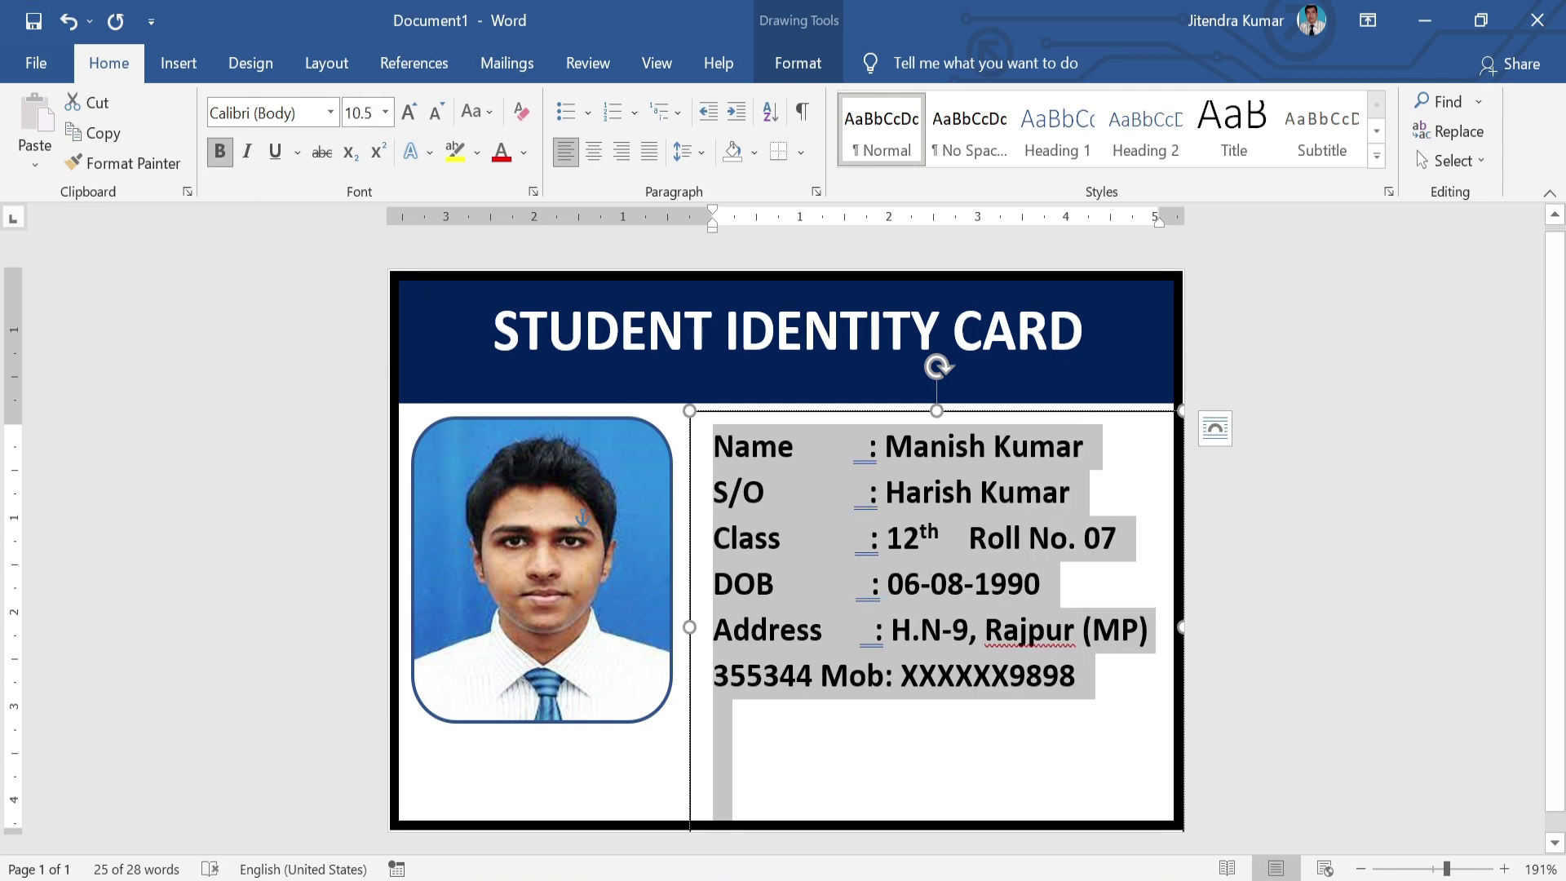
{"action": "scroll", "coordinate": [1556, 580], "scroll_direction": "down", "scroll_amount": 1}
Move the details box up-left and shorten it from the bottom.
{"action": "left_click", "coordinate": [902, 814]}
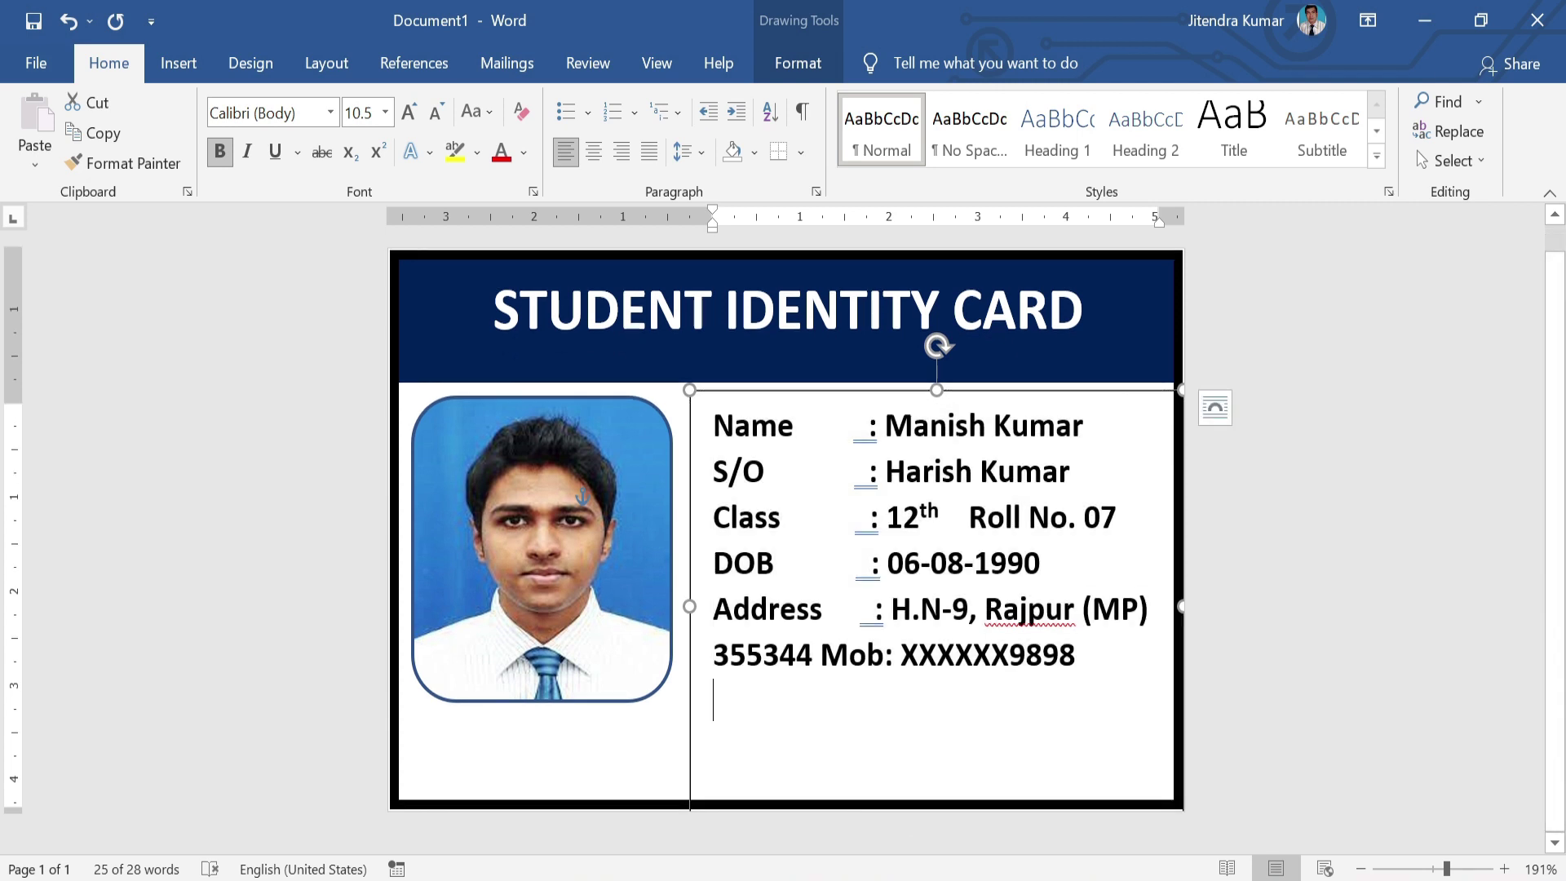
{"action": "left_click_drag", "start_coordinate": [666, 593], "coordinate": [639, 558]}
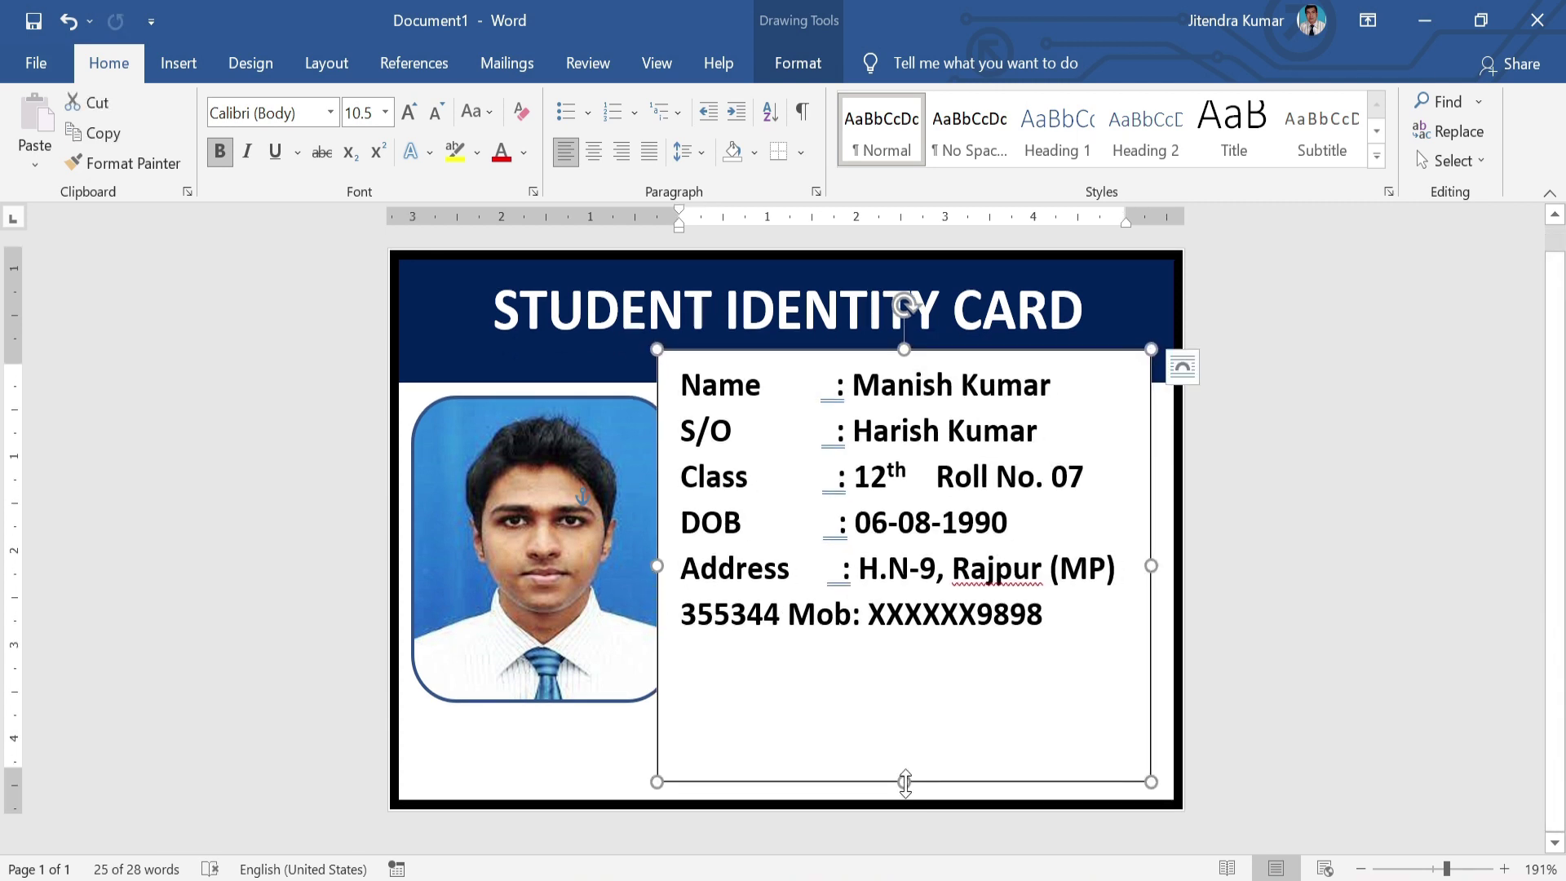
{"action": "left_click_drag", "start_coordinate": [904, 783], "coordinate": [879, 650]}
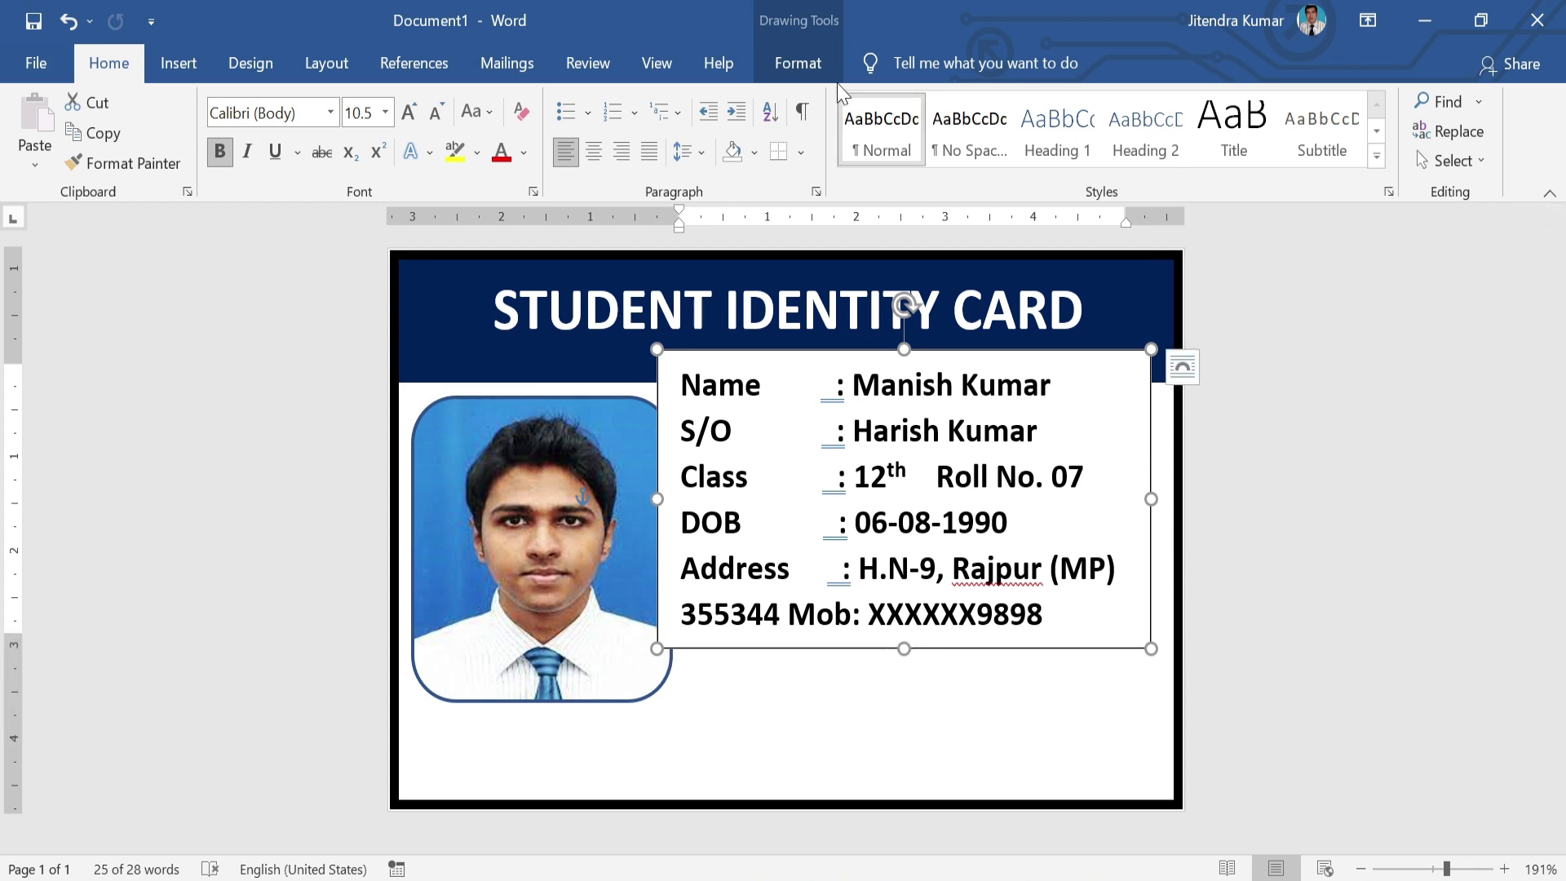
Give the details box No Fill and No Outline, and place it below the banner beside the photo.
{"action": "left_click", "coordinate": [817, 65]}
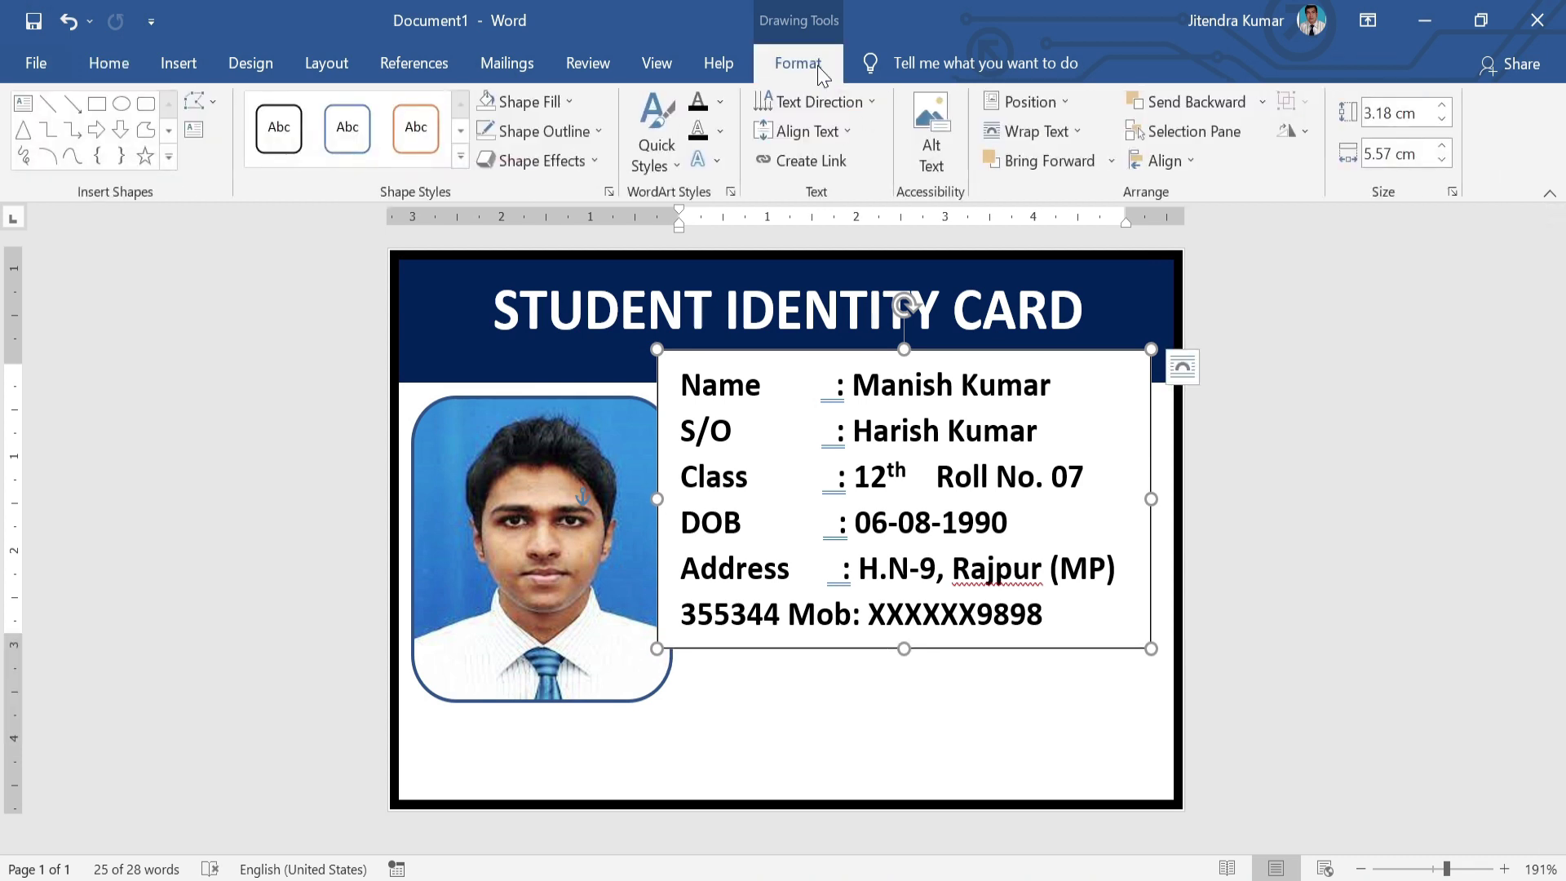
{"action": "left_click", "coordinate": [569, 102]}
{"action": "left_click", "coordinate": [532, 334]}
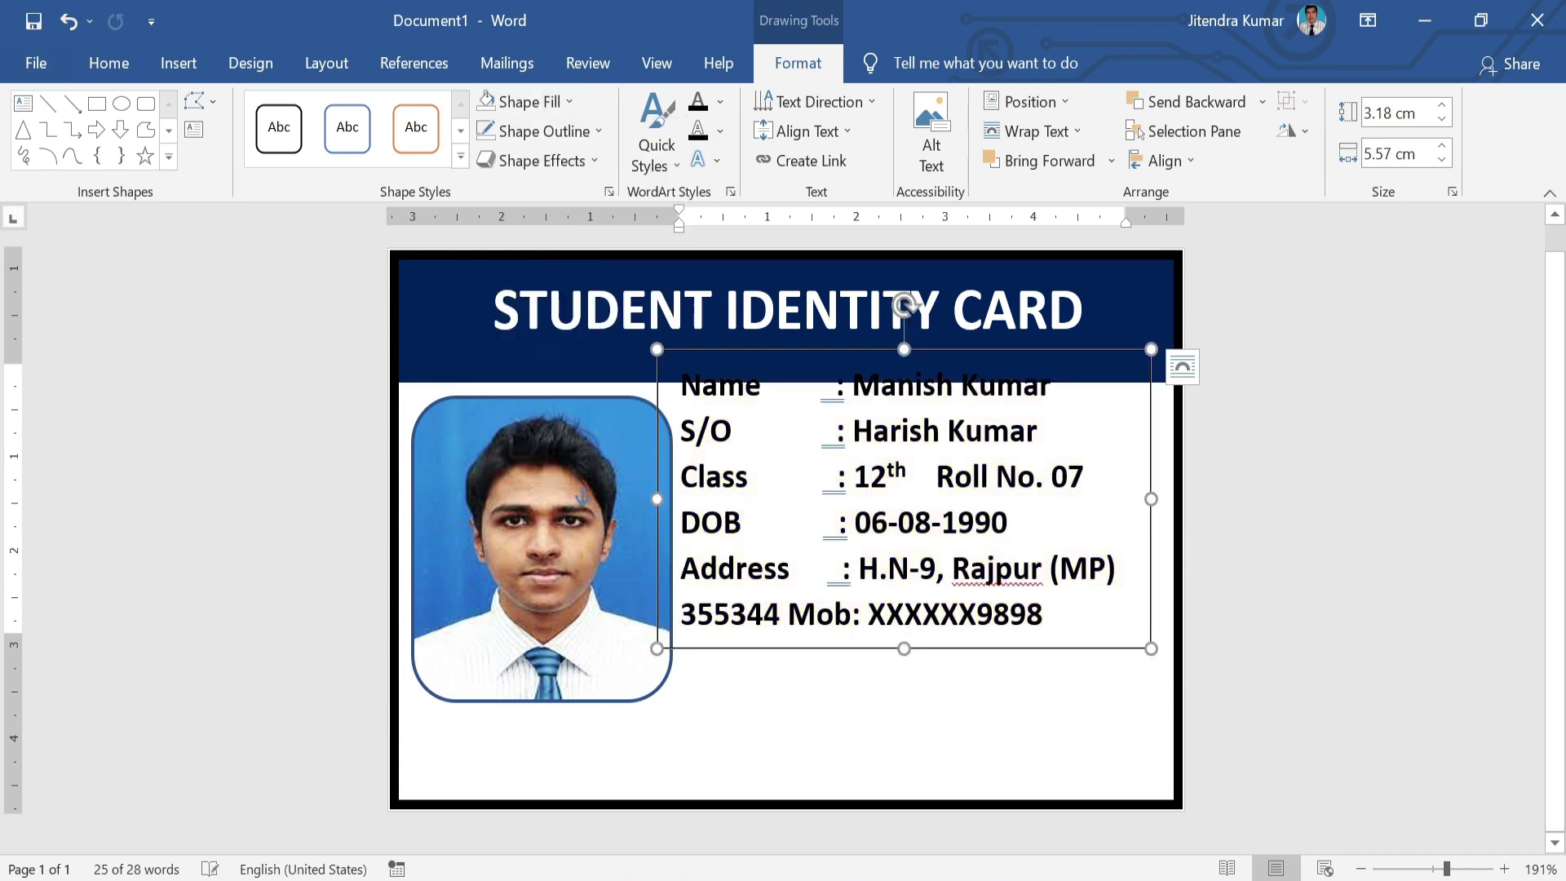
{"action": "left_click", "coordinate": [591, 132]}
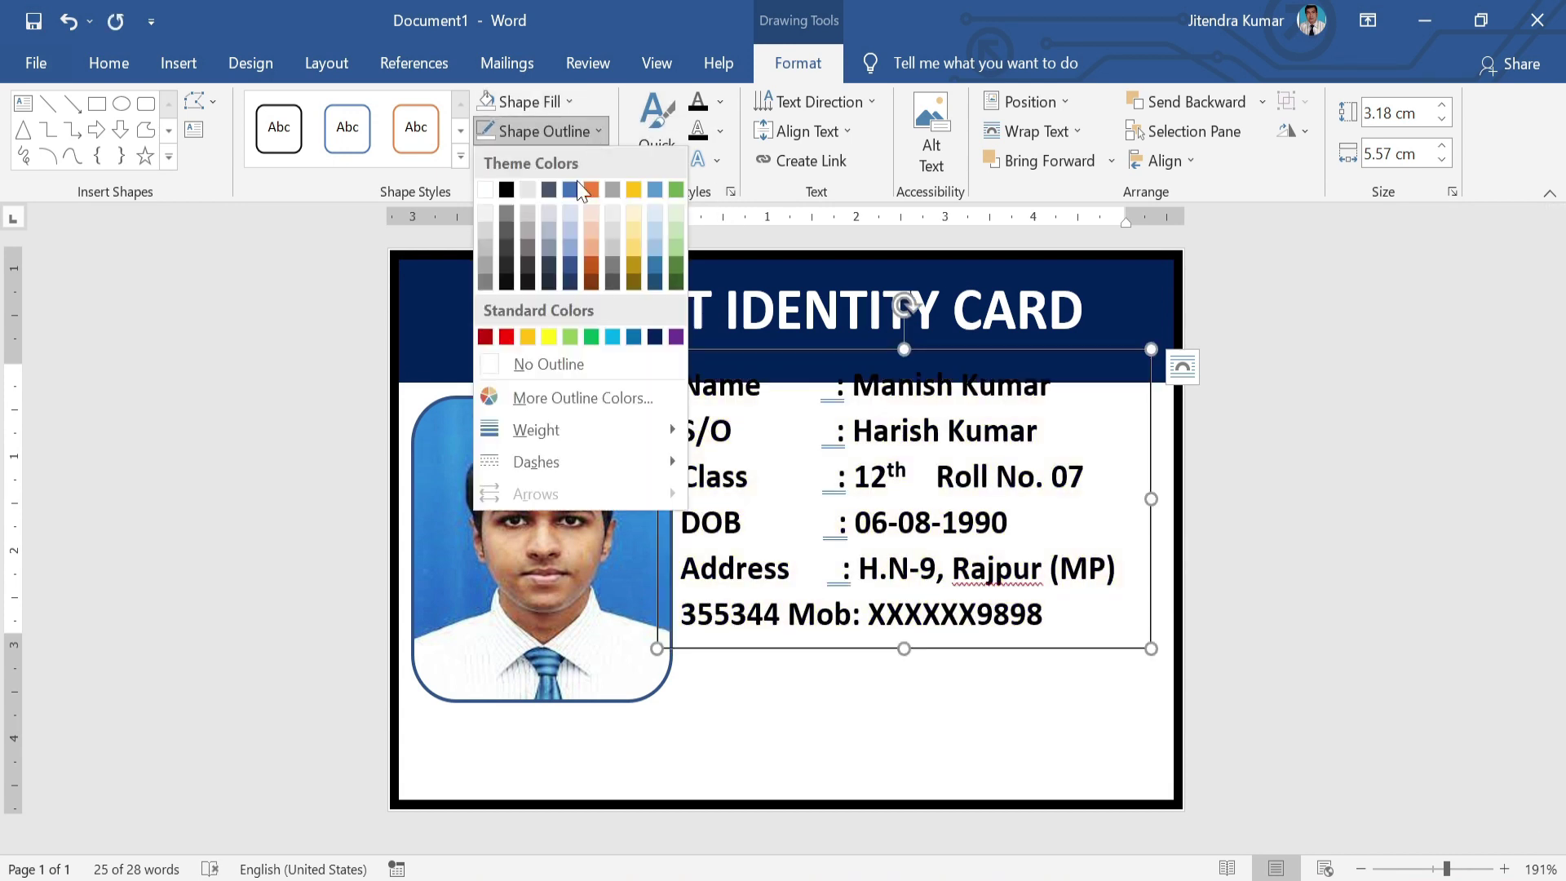
{"action": "left_click", "coordinate": [559, 371]}
{"action": "mouse_move", "coordinate": [1014, 650]}
{"action": "left_mouse_down"}
{"action": "mouse_move", "coordinate": [1046, 718]}
{"action": "mouse_move", "coordinate": [1039, 705]}
{"action": "left_mouse_up"}
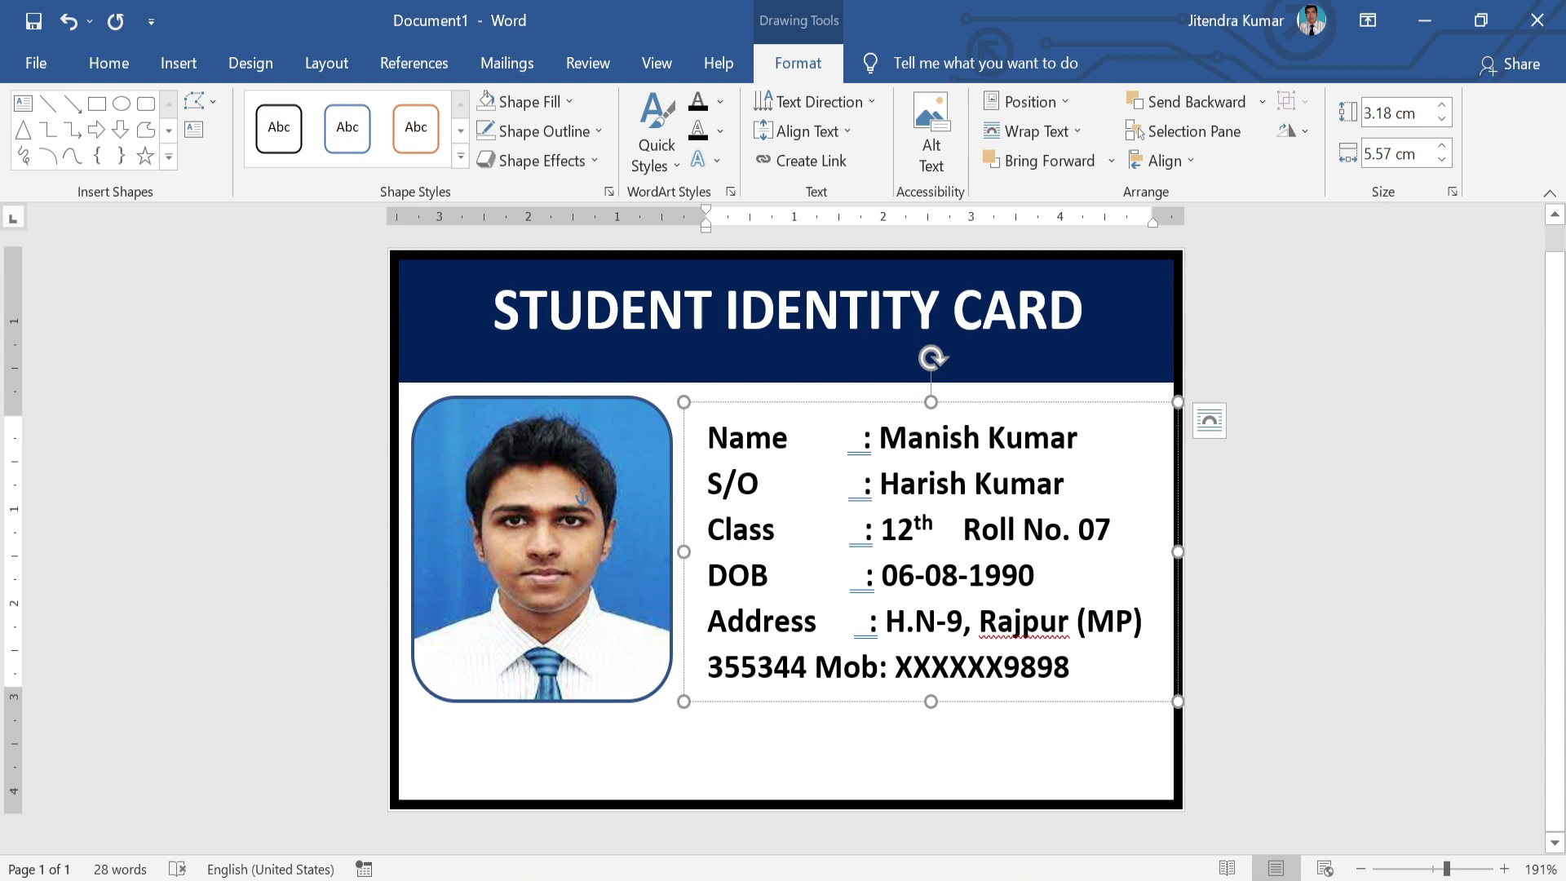
{"action": "left_click_drag", "start_coordinate": [707, 438], "coordinate": [787, 438]}
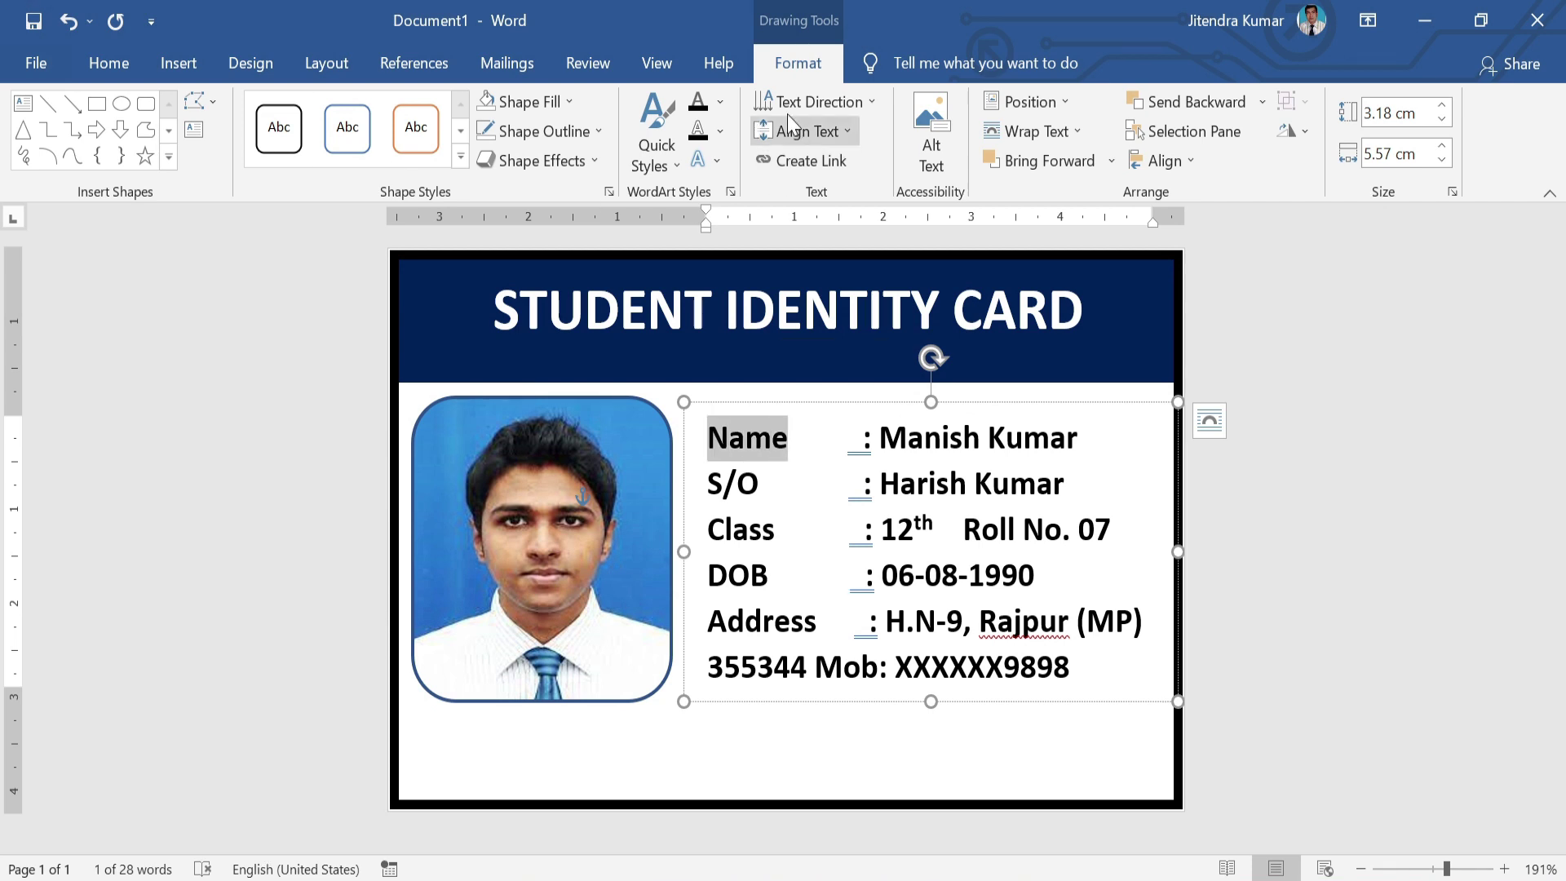
Apply green text fill to Name, then repeat with F4 on S/O, Class, DOB, Address and Roll No.
{"action": "left_click", "coordinate": [721, 103]}
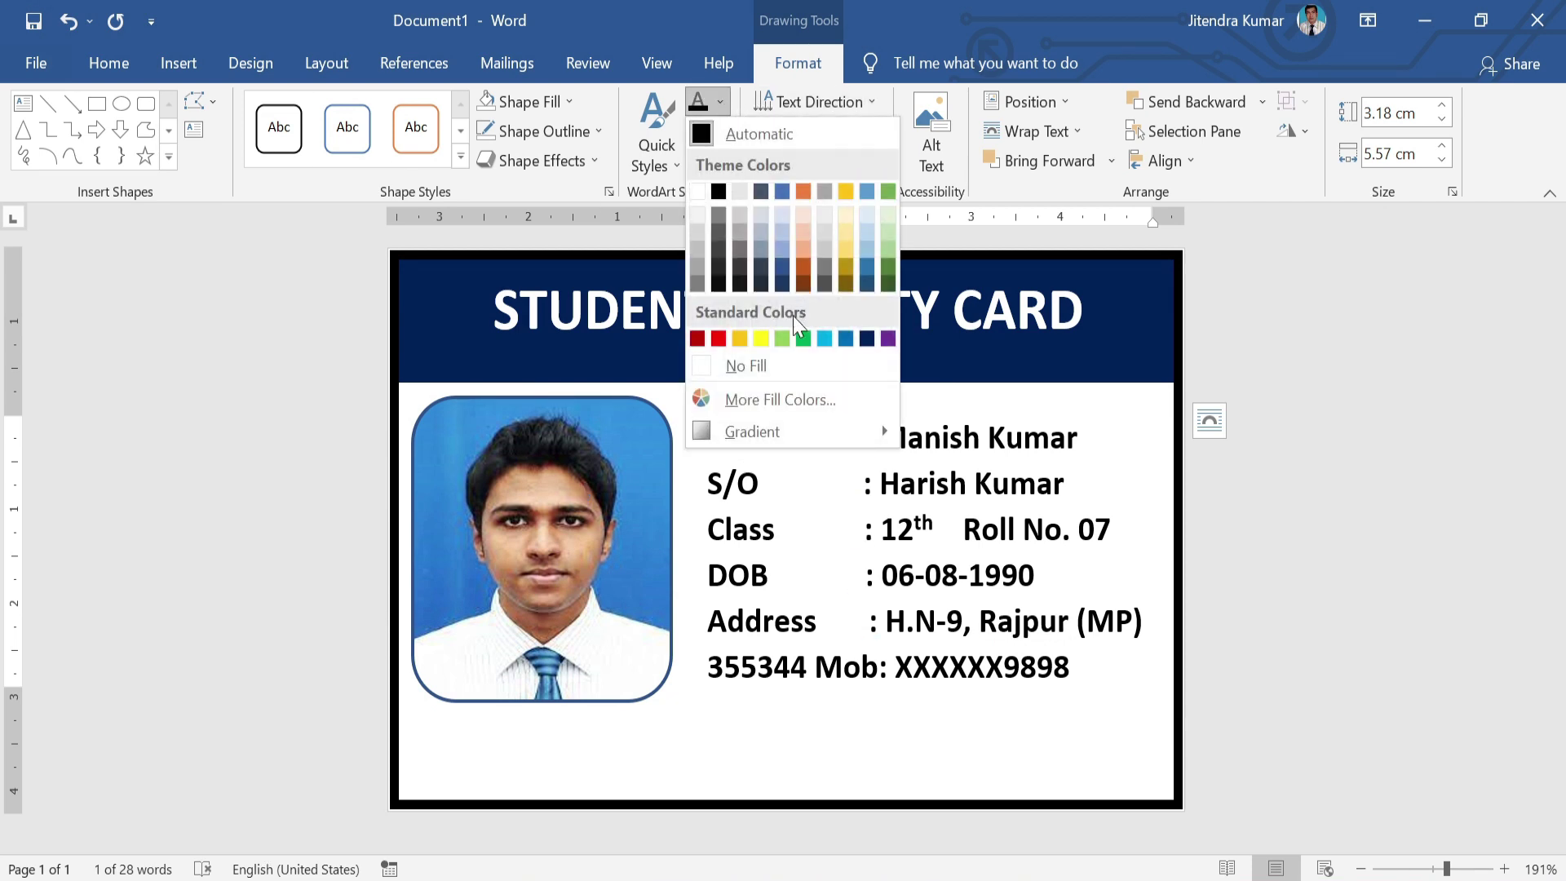
{"action": "left_click", "coordinate": [803, 339]}
{"action": "left_click_drag", "start_coordinate": [707, 483], "coordinate": [747, 483]}
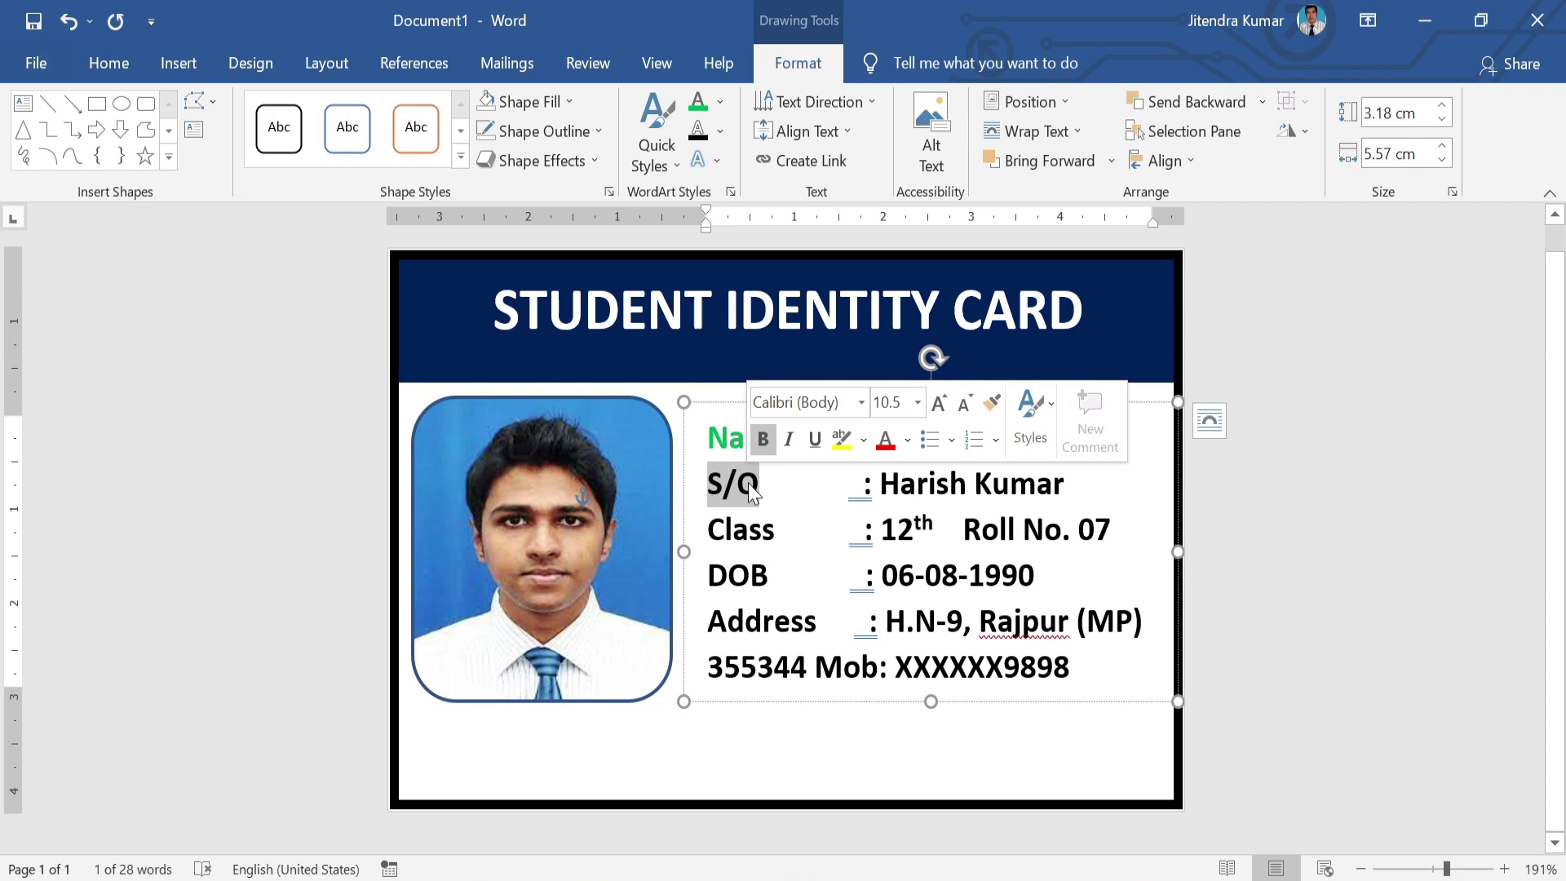
{"action": "key", "text": "F4"}
{"action": "left_click_drag", "start_coordinate": [707, 530], "coordinate": [775, 530]}
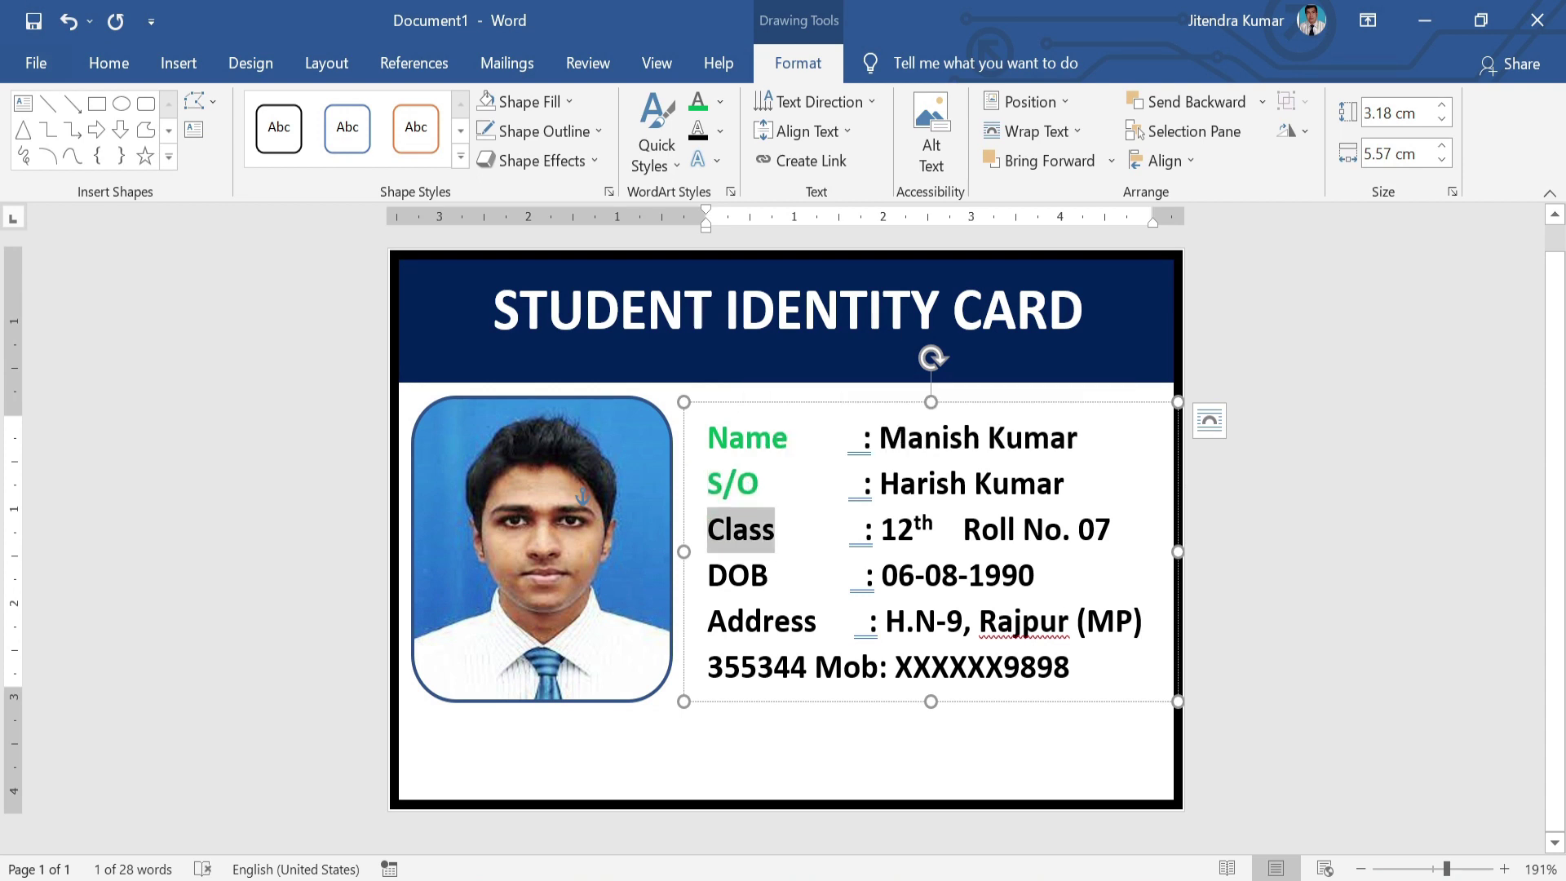
{"action": "key", "text": "F4"}
{"action": "left_click_drag", "start_coordinate": [707, 575], "coordinate": [768, 575]}
{"action": "key", "text": "F4"}
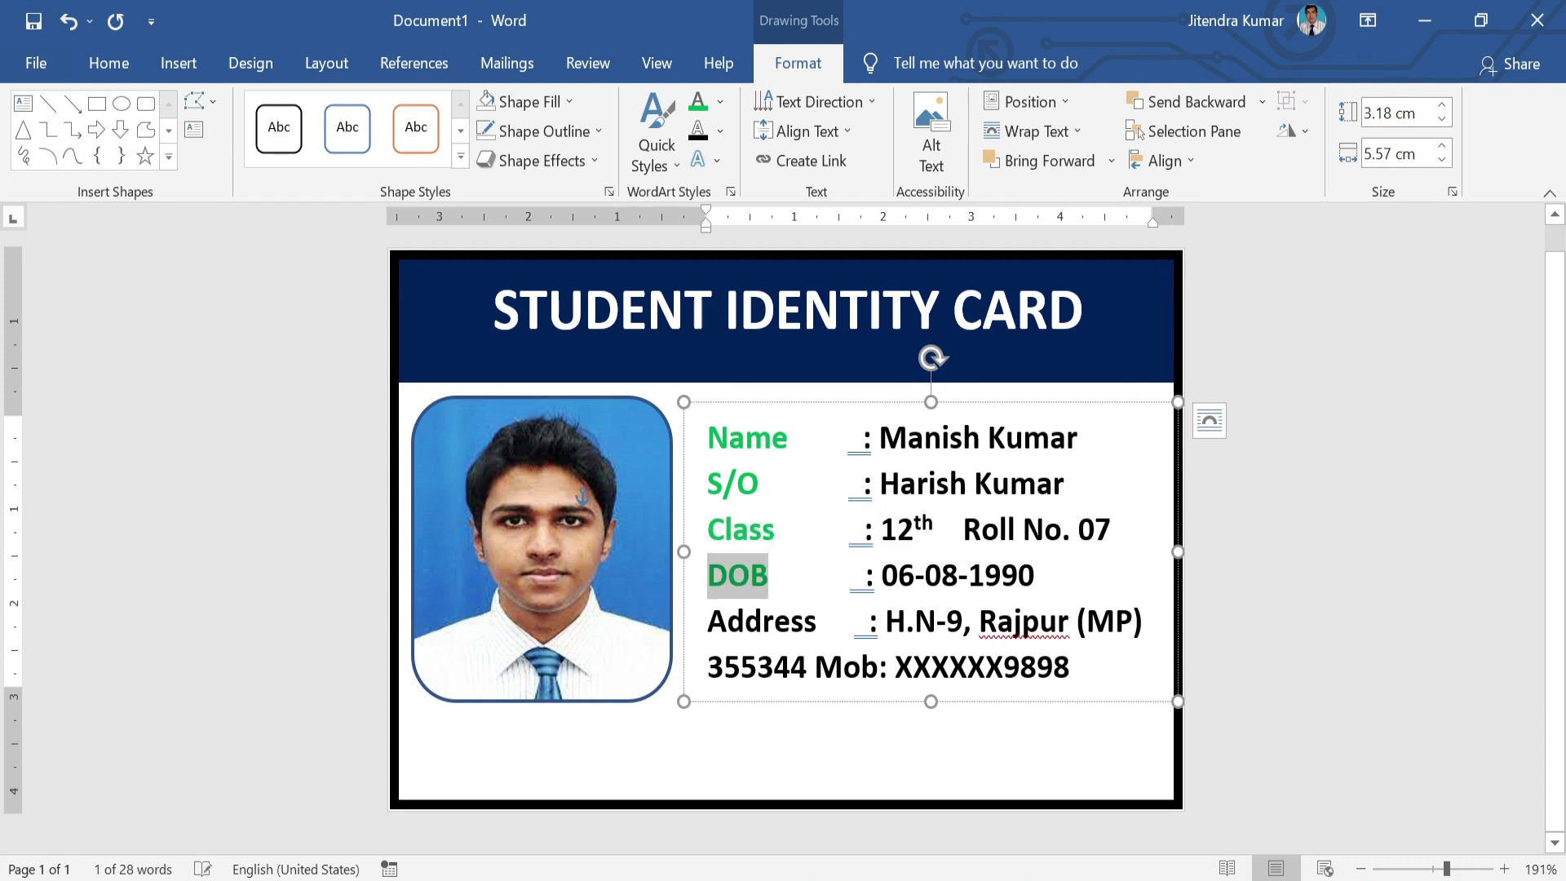
{"action": "left_click_drag", "start_coordinate": [707, 621], "coordinate": [816, 628]}
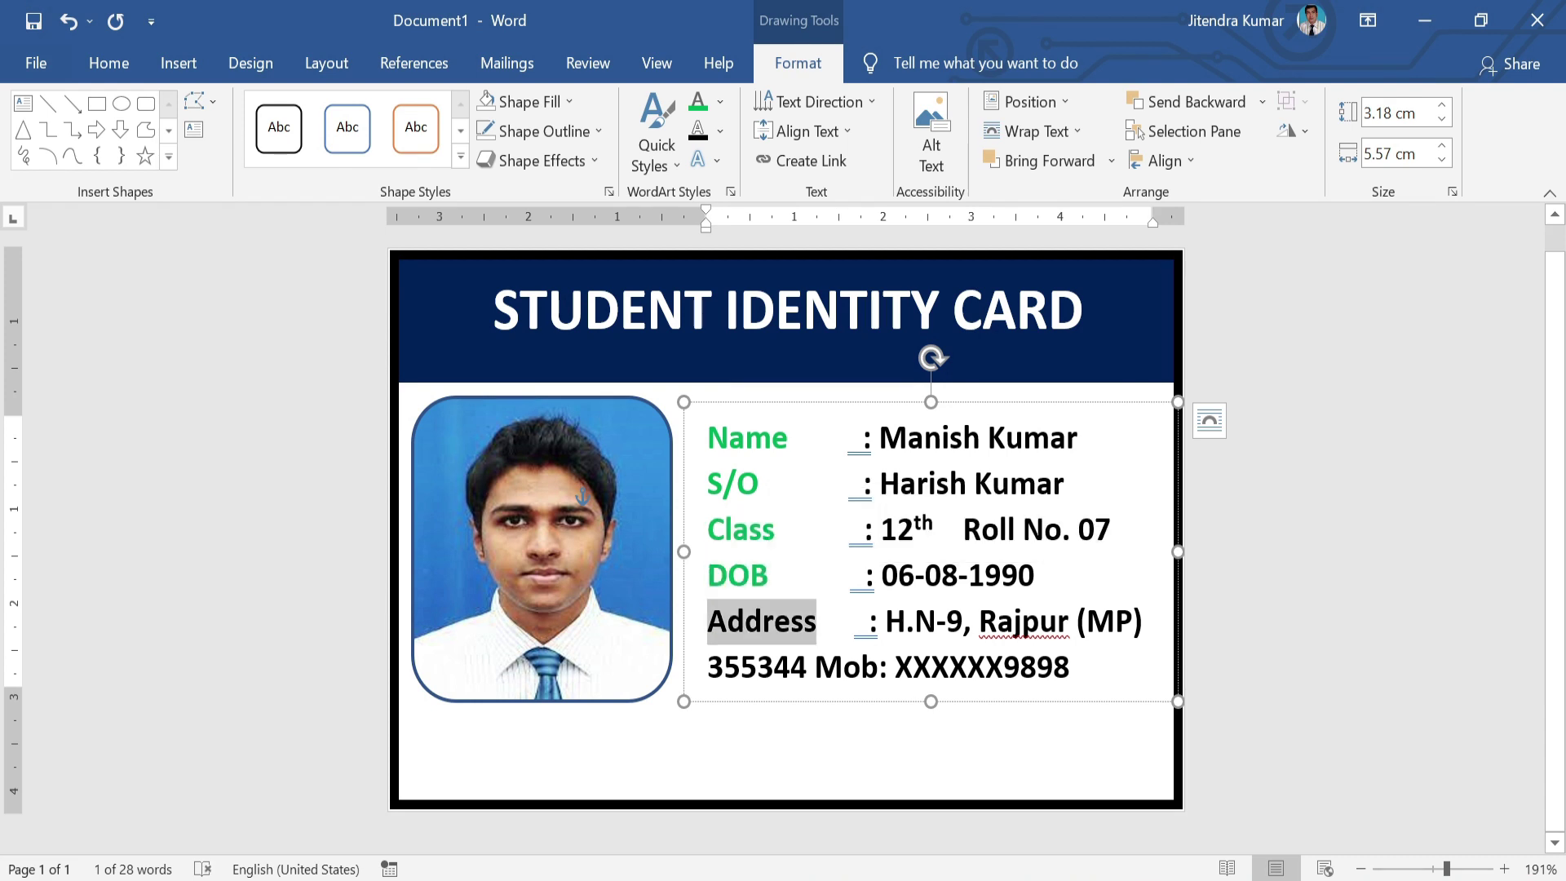
{"action": "key", "text": "F4"}
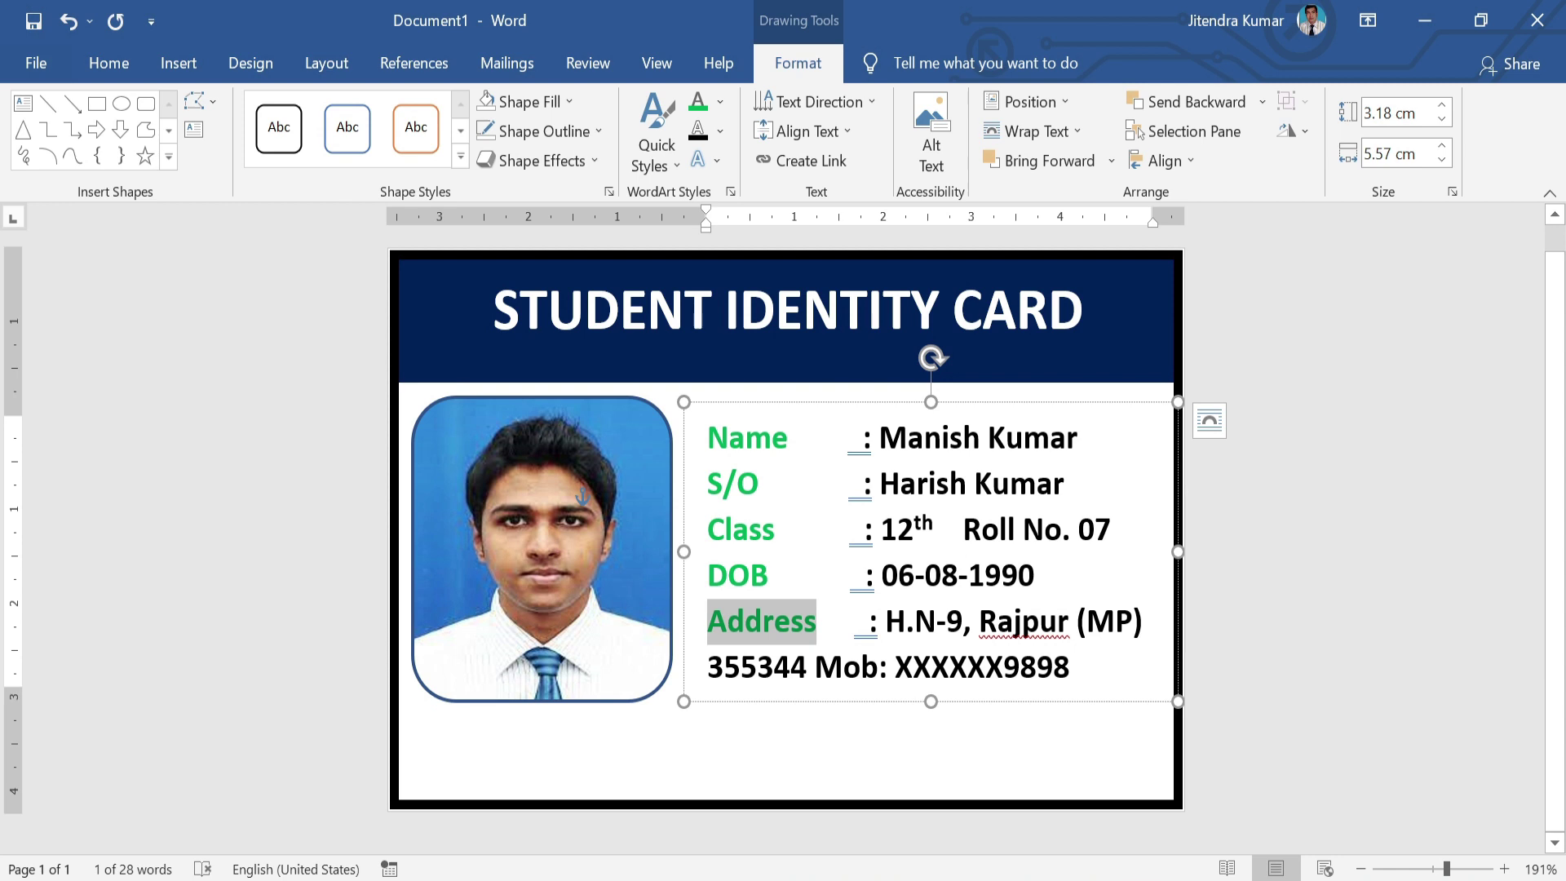
{"action": "left_click_drag", "start_coordinate": [963, 530], "coordinate": [1061, 530]}
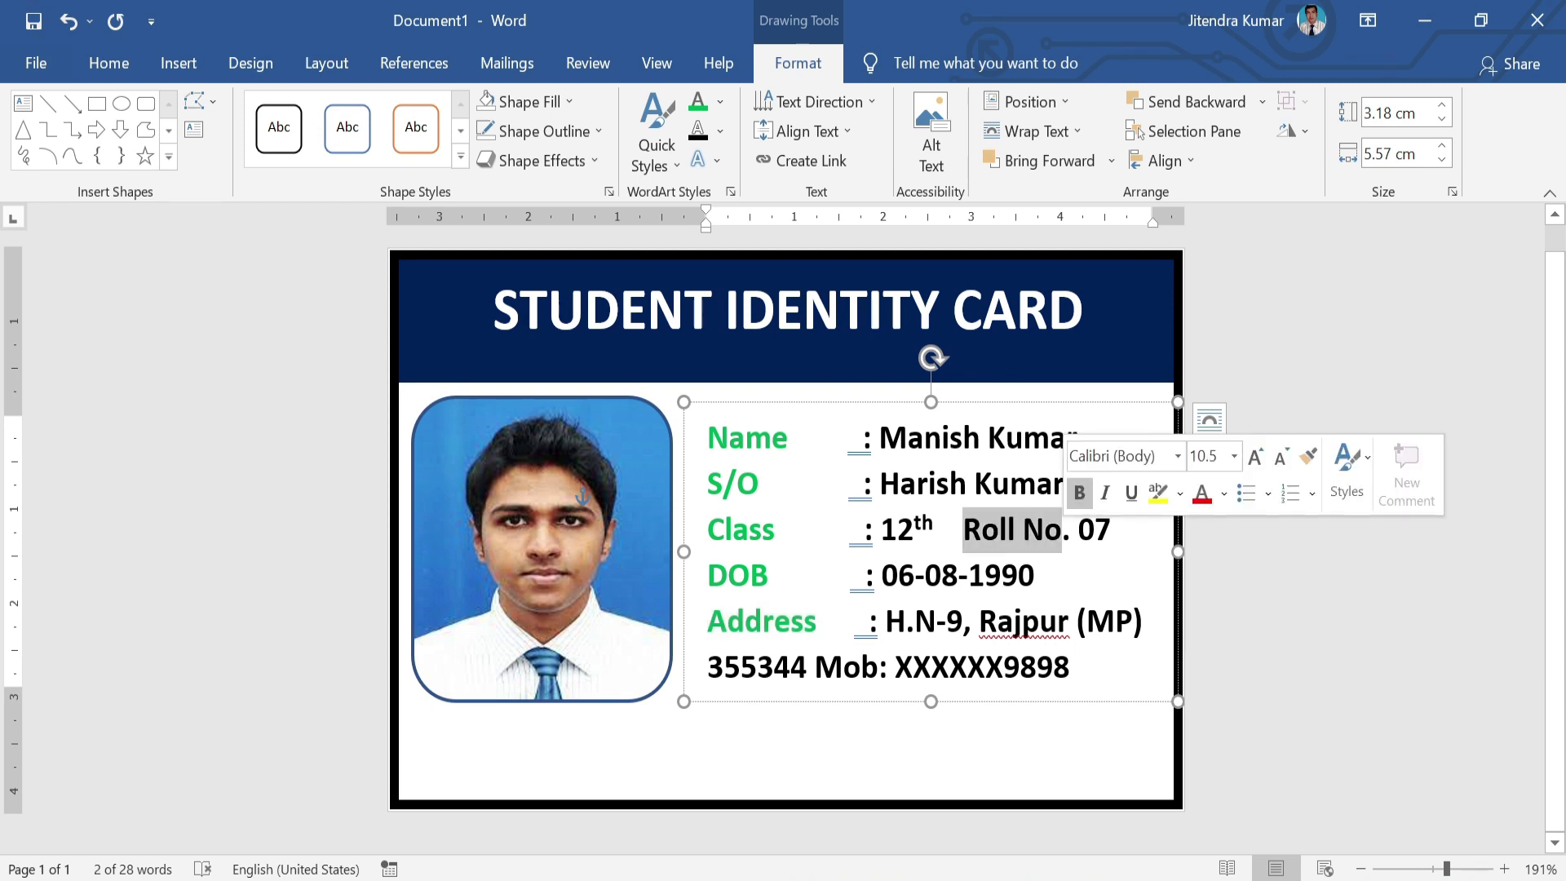
{"action": "key", "text": "F4"}
{"action": "left_click", "coordinate": [613, 500]}
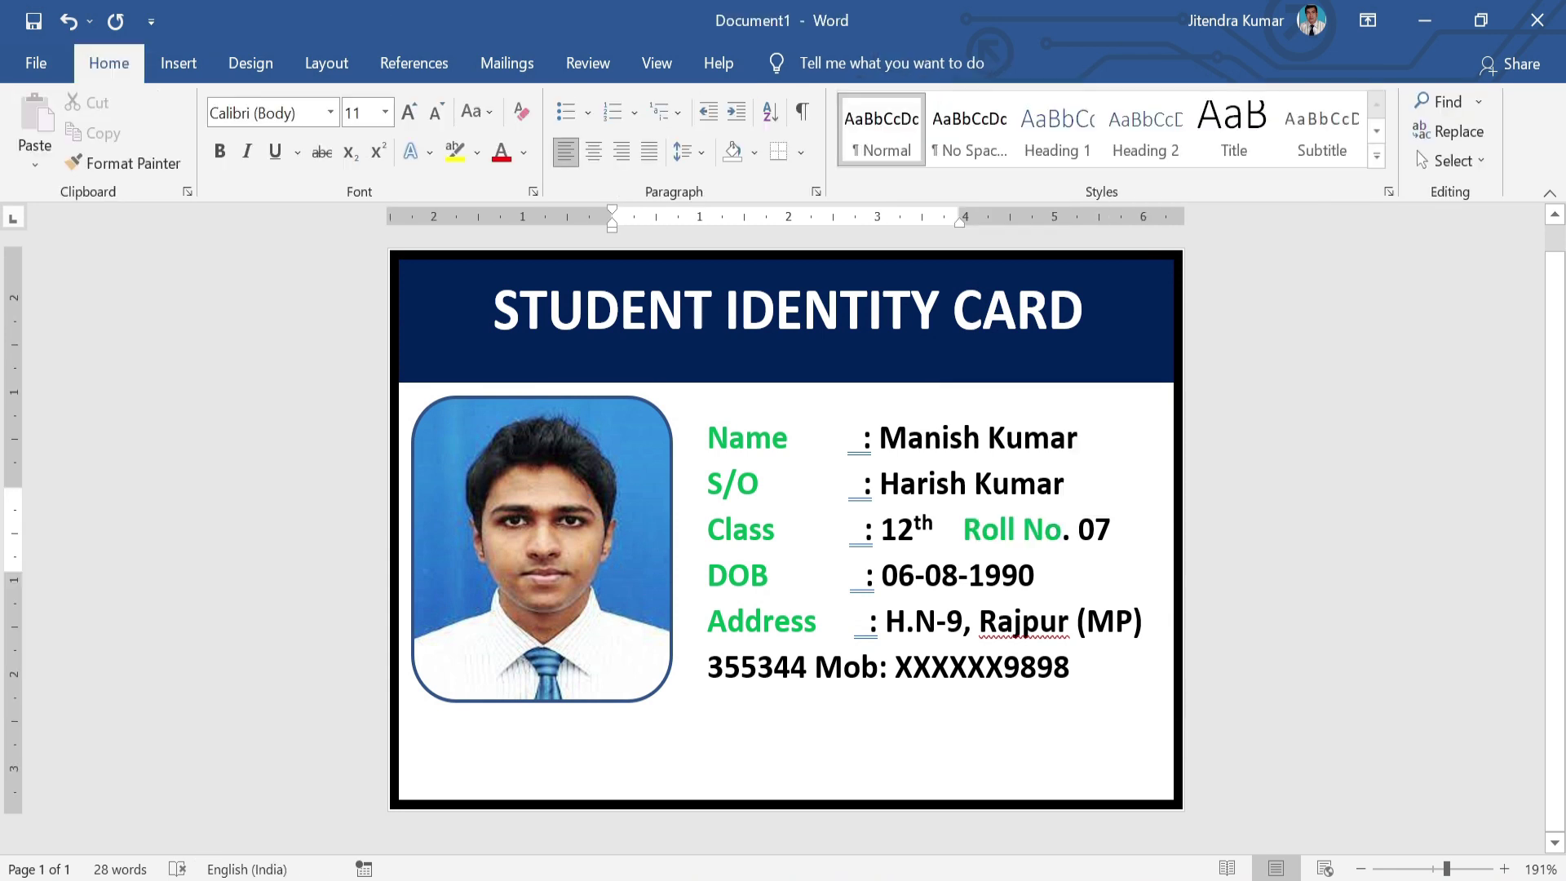
Draw a rectangle across the card's bottom and shorten it into a thin band.
{"action": "left_click", "coordinate": [178, 64]}
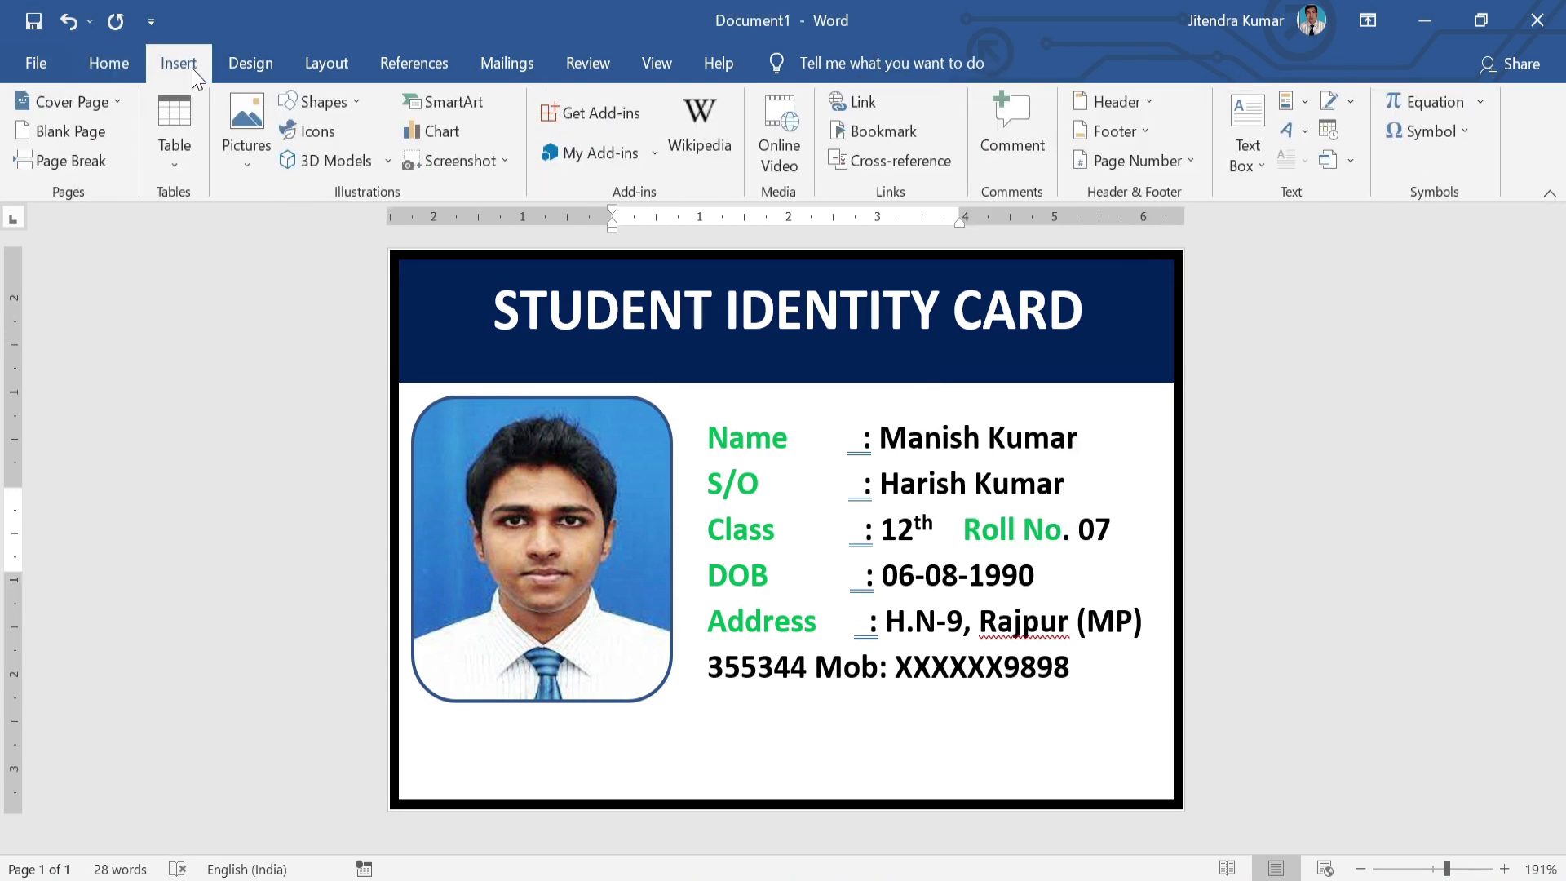
{"action": "left_click", "coordinate": [347, 105]}
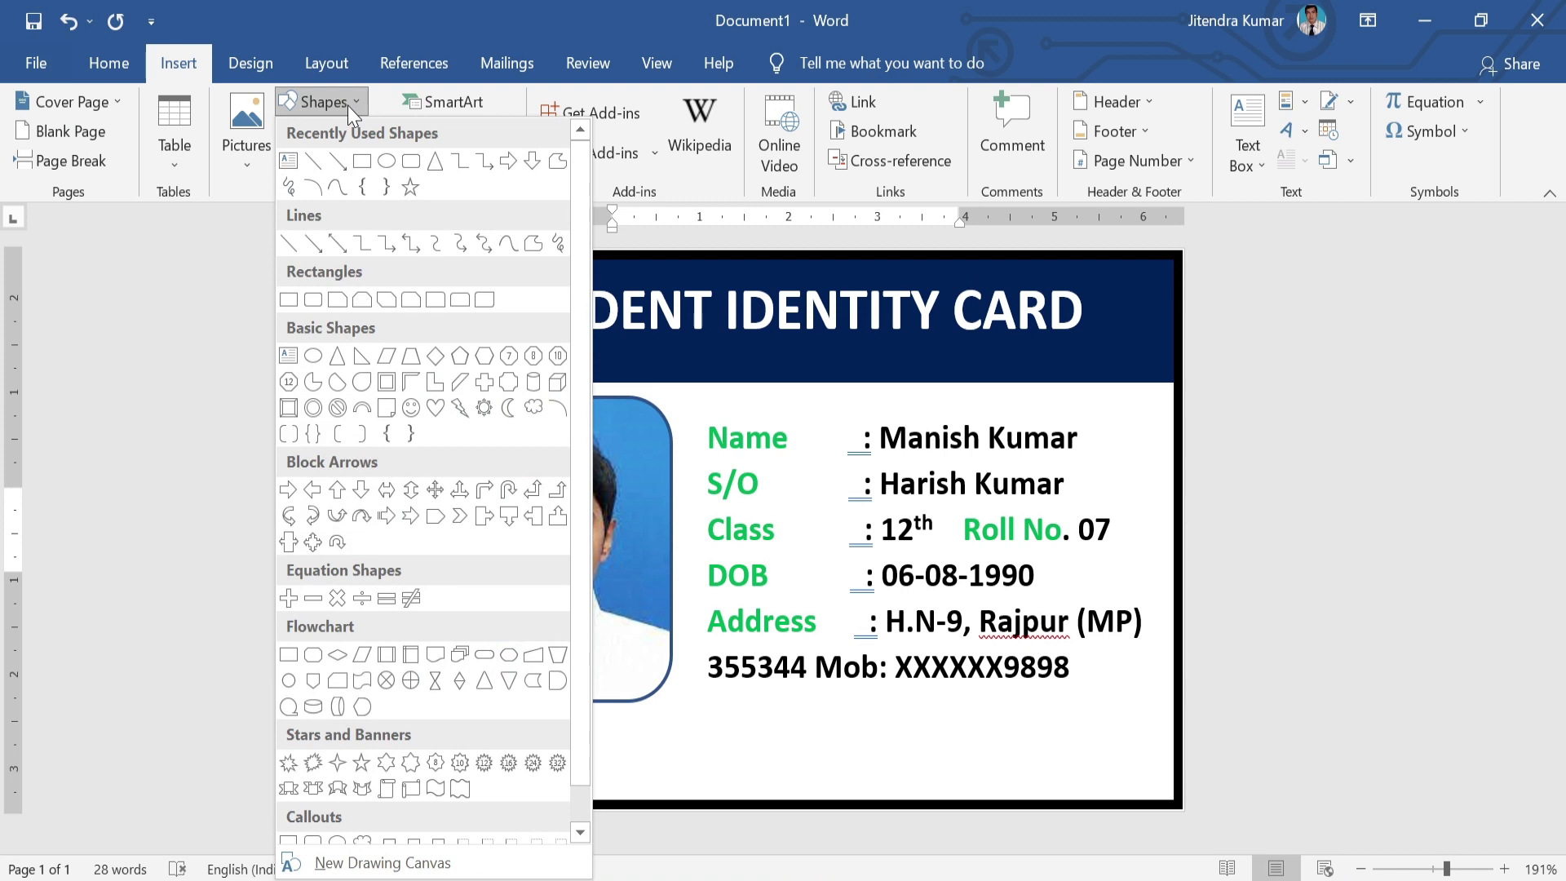
{"action": "left_click", "coordinate": [361, 168]}
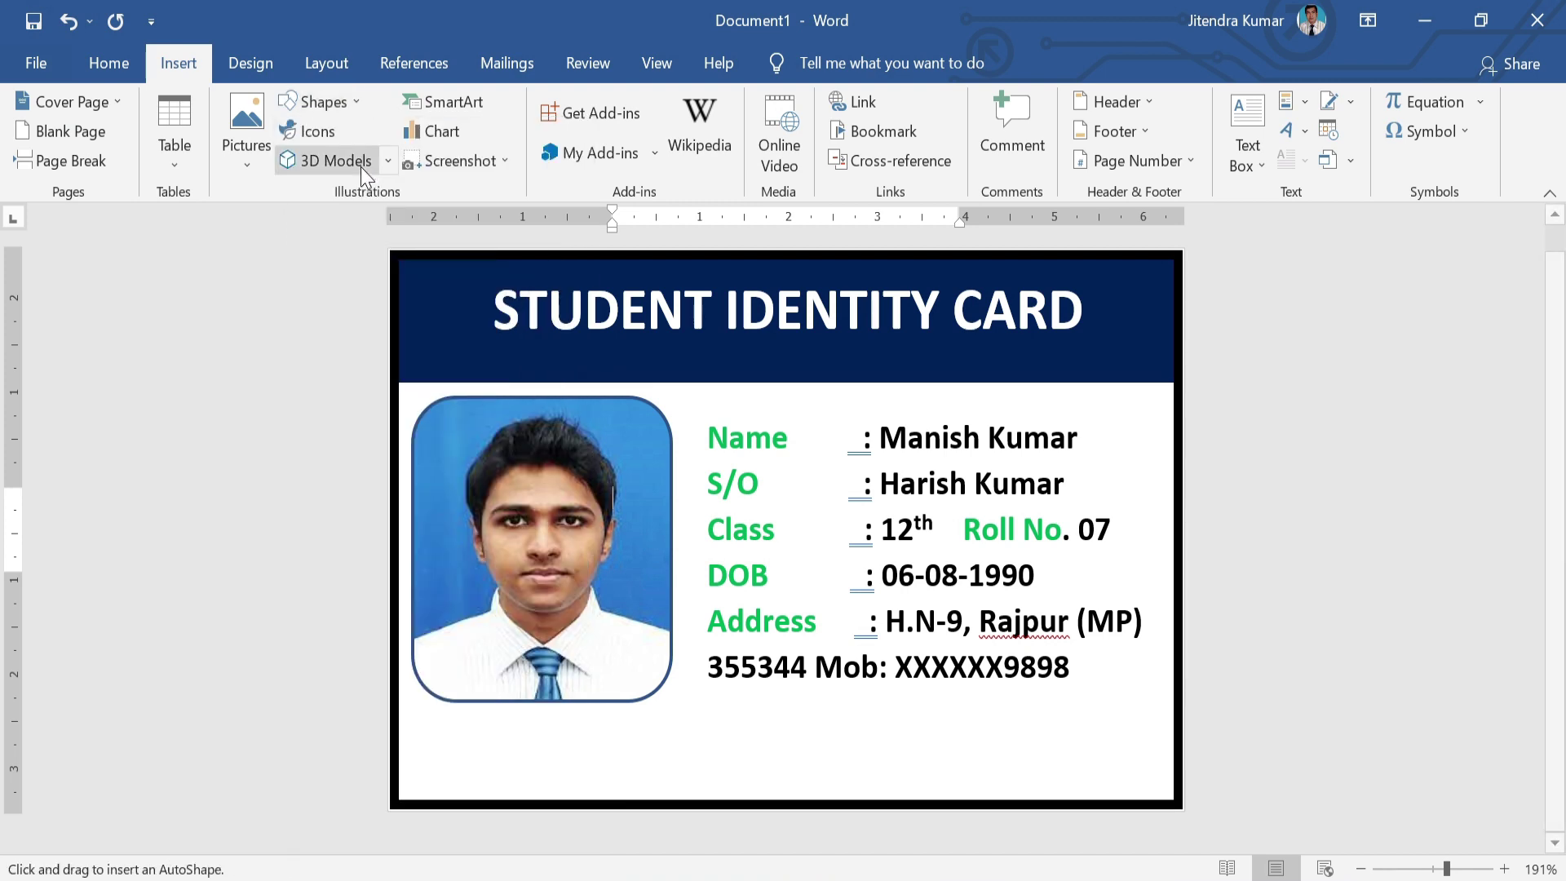
{"action": "left_click_drag", "start_coordinate": [406, 701], "coordinate": [1178, 799]}
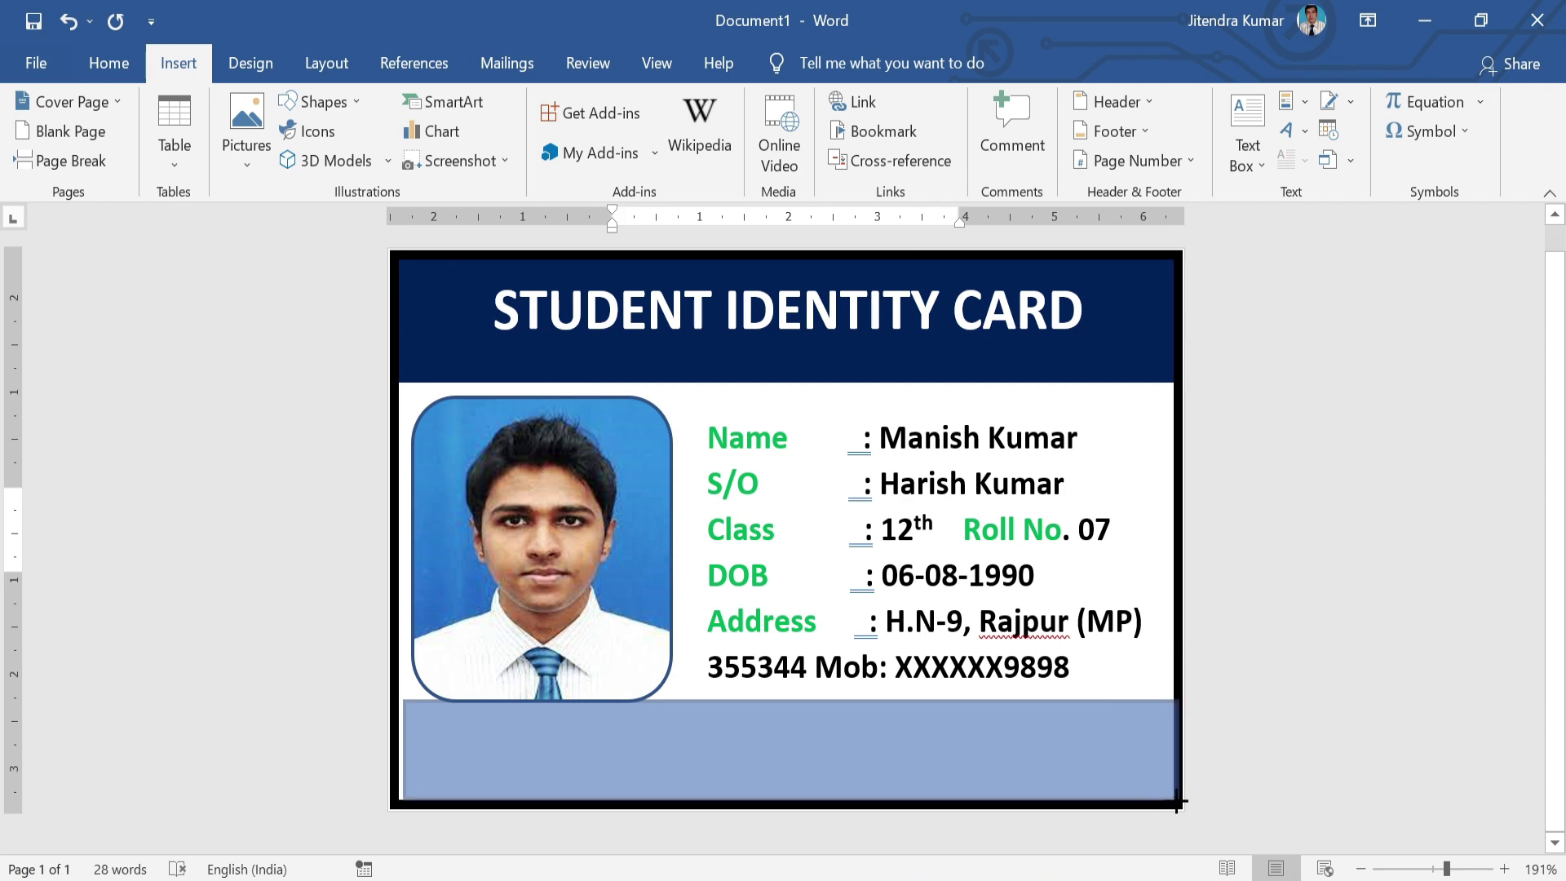
{"action": "left_click_drag", "start_coordinate": [787, 700], "coordinate": [787, 715]}
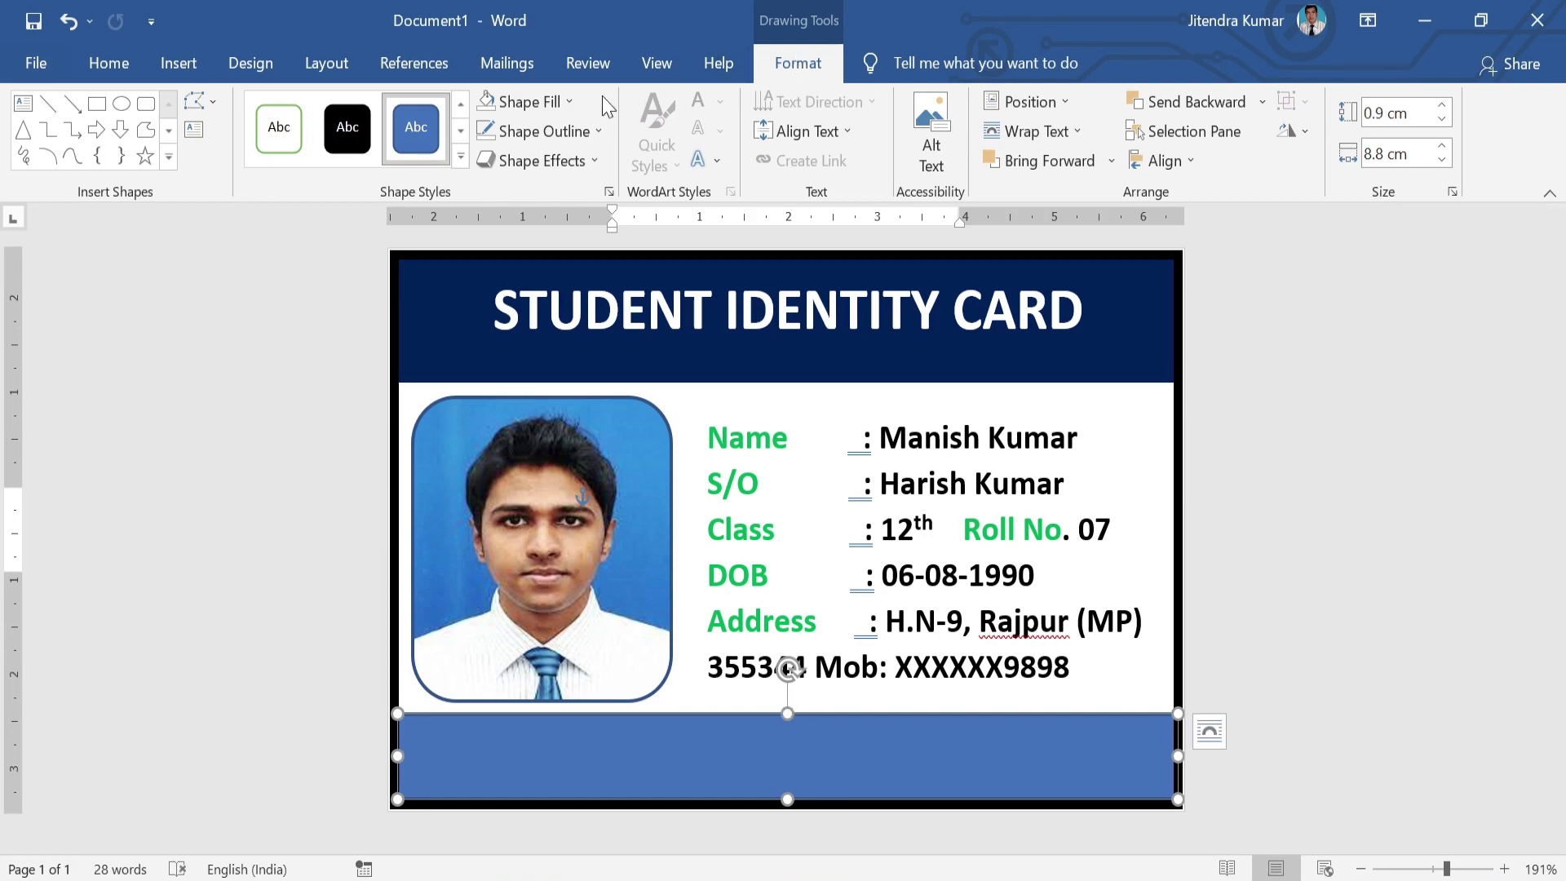
Fill the bottom rectangle with navy and remove its outline.
{"action": "left_click", "coordinate": [530, 101]}
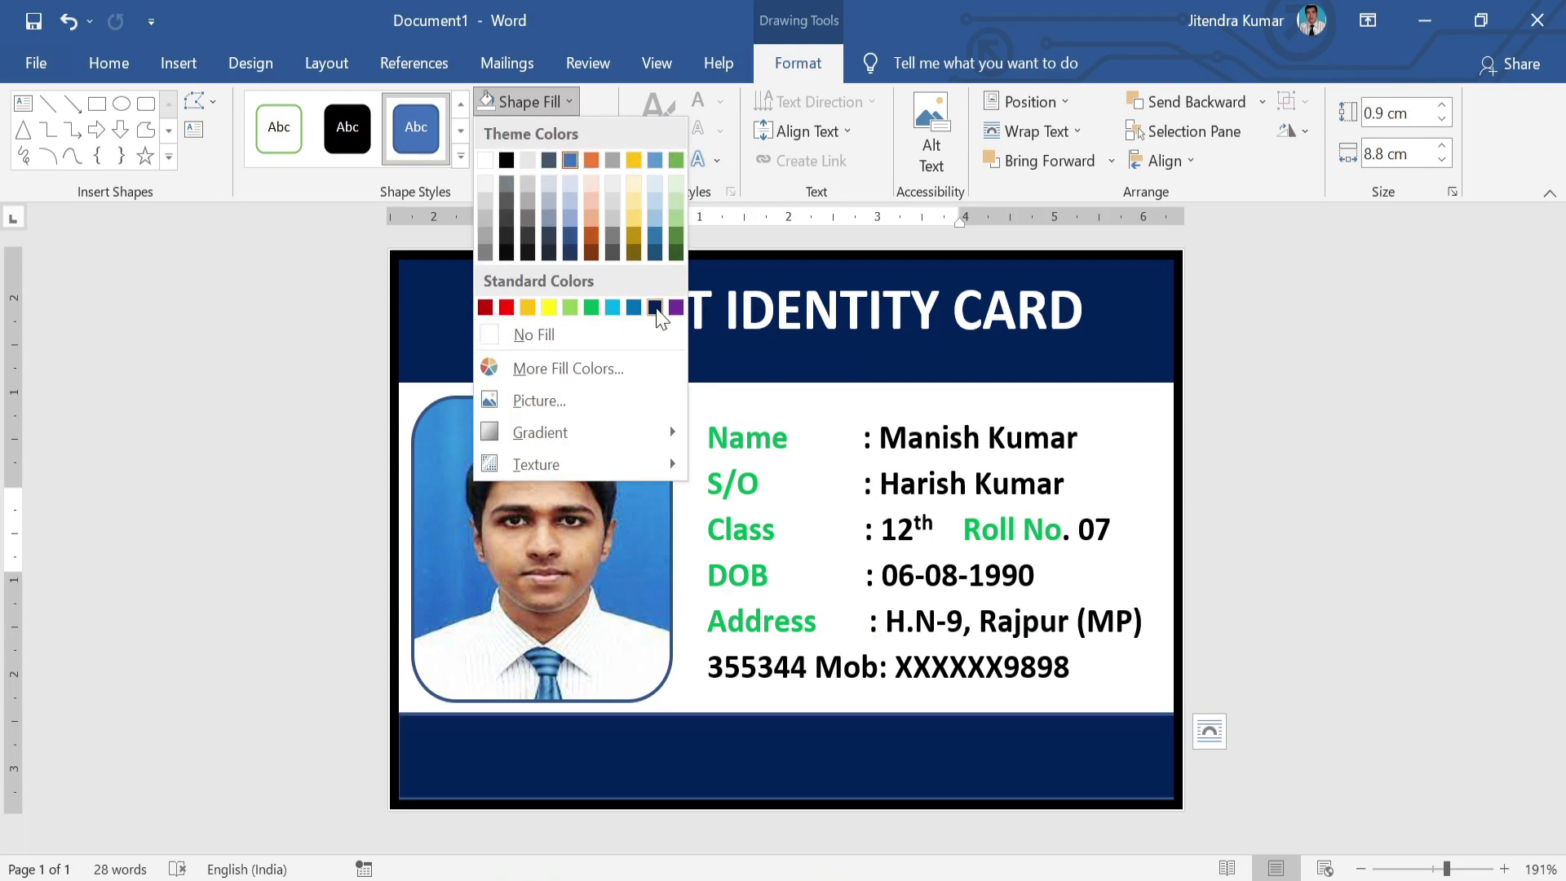
{"action": "left_click", "coordinate": [655, 308]}
{"action": "left_click", "coordinate": [585, 133]}
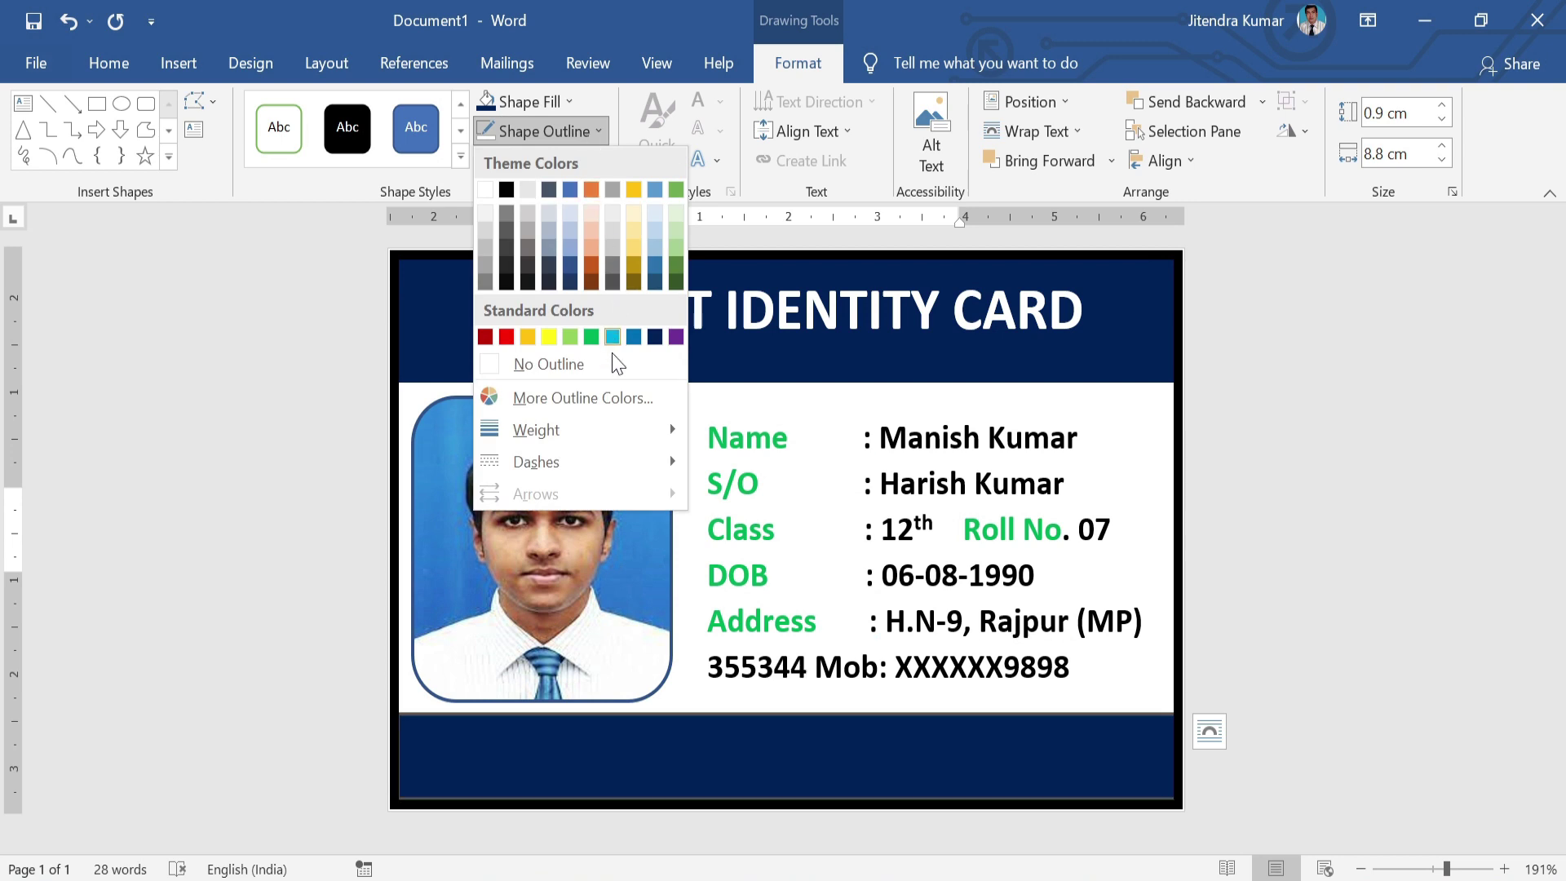
{"action": "left_click", "coordinate": [570, 361]}
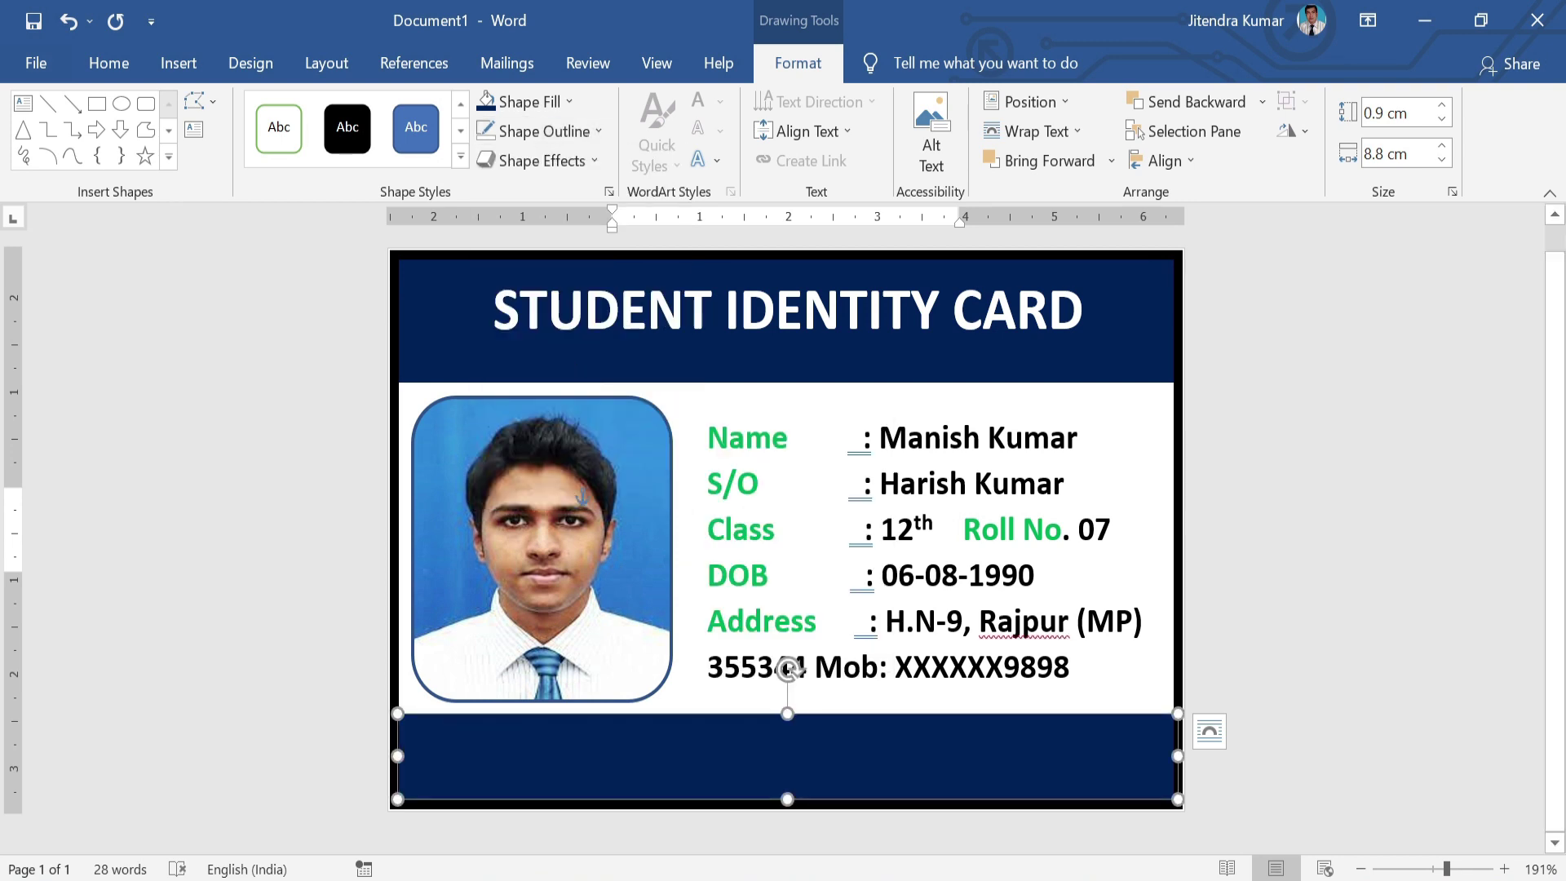
{"action": "left_click", "coordinate": [193, 68]}
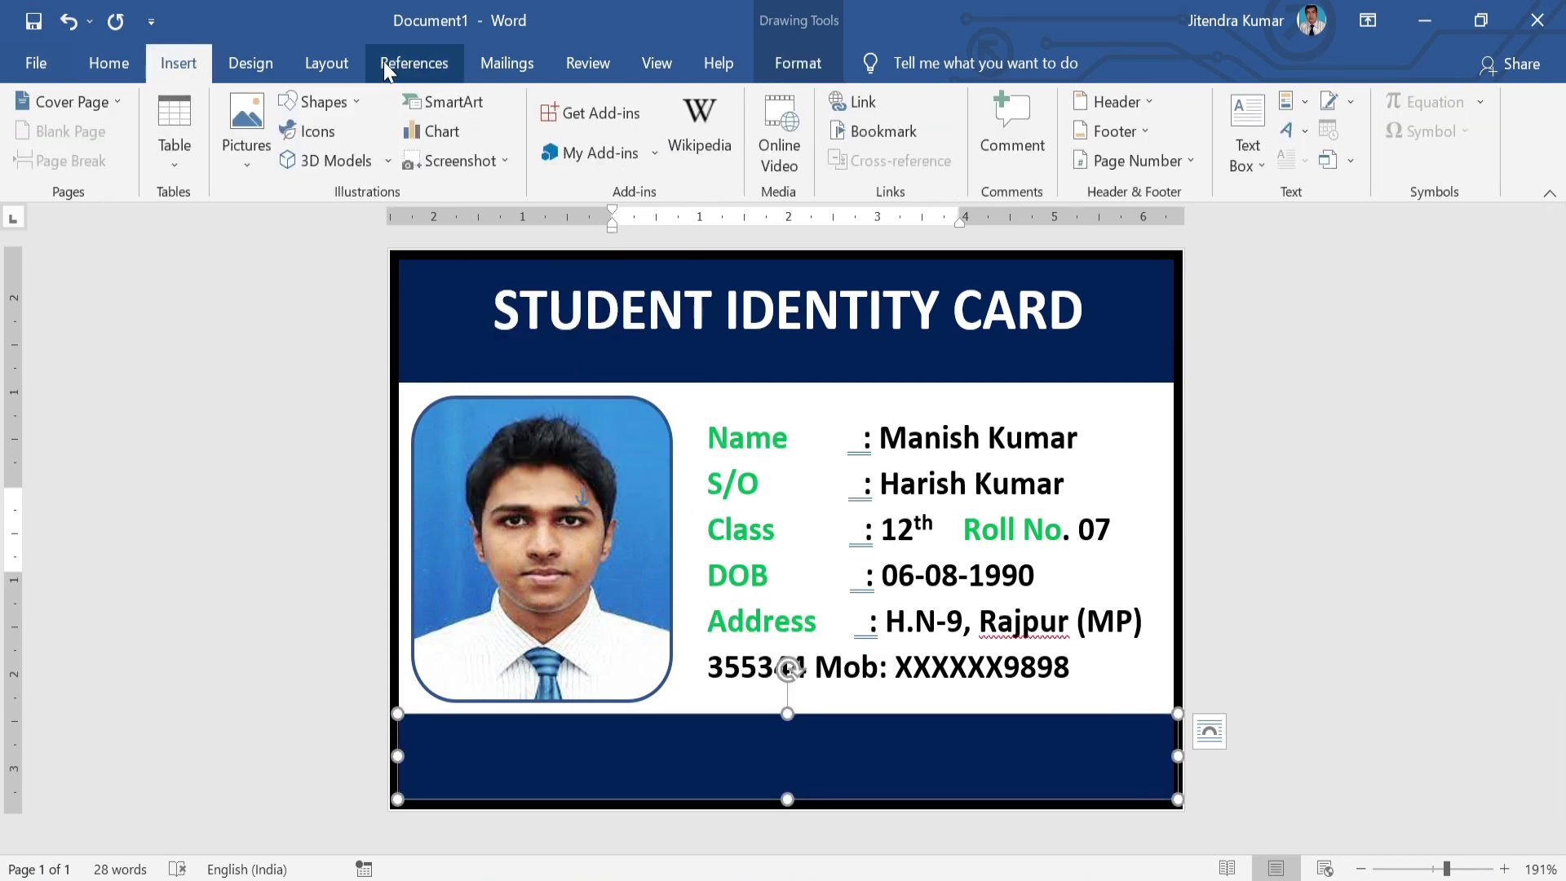
Draw a rectangle at the footer band's right end and slant its left edge using Edit Points.
{"action": "left_click", "coordinate": [354, 95]}
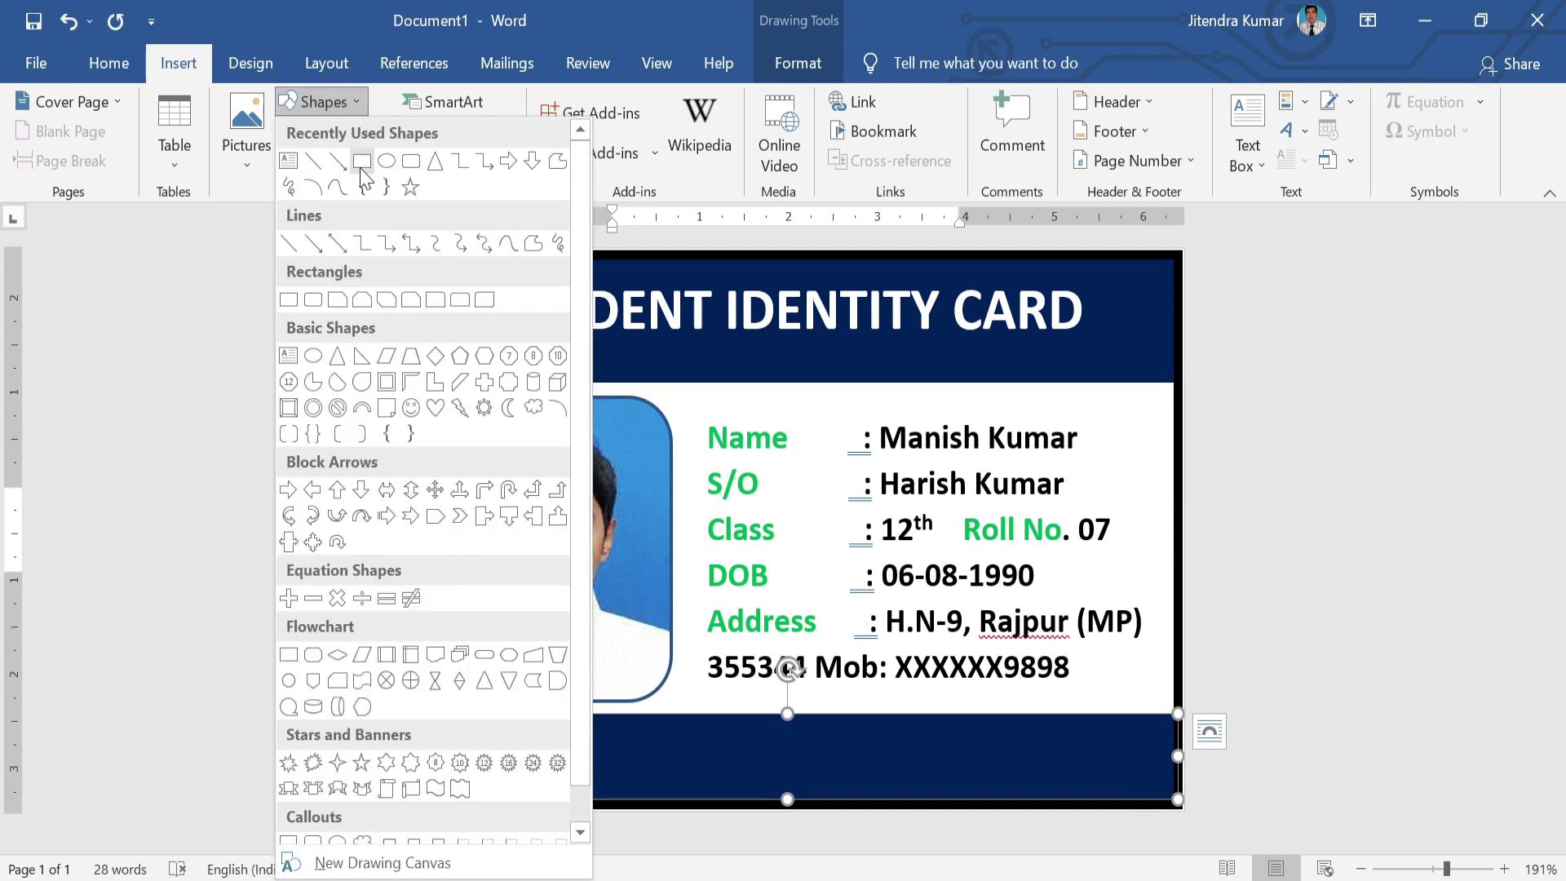
{"action": "left_click", "coordinate": [362, 161]}
{"action": "mouse_move", "coordinate": [726, 737]}
{"action": "left_mouse_down"}
{"action": "mouse_move", "coordinate": [977, 802]}
{"action": "mouse_move", "coordinate": [1073, 788]}
{"action": "left_mouse_up"}
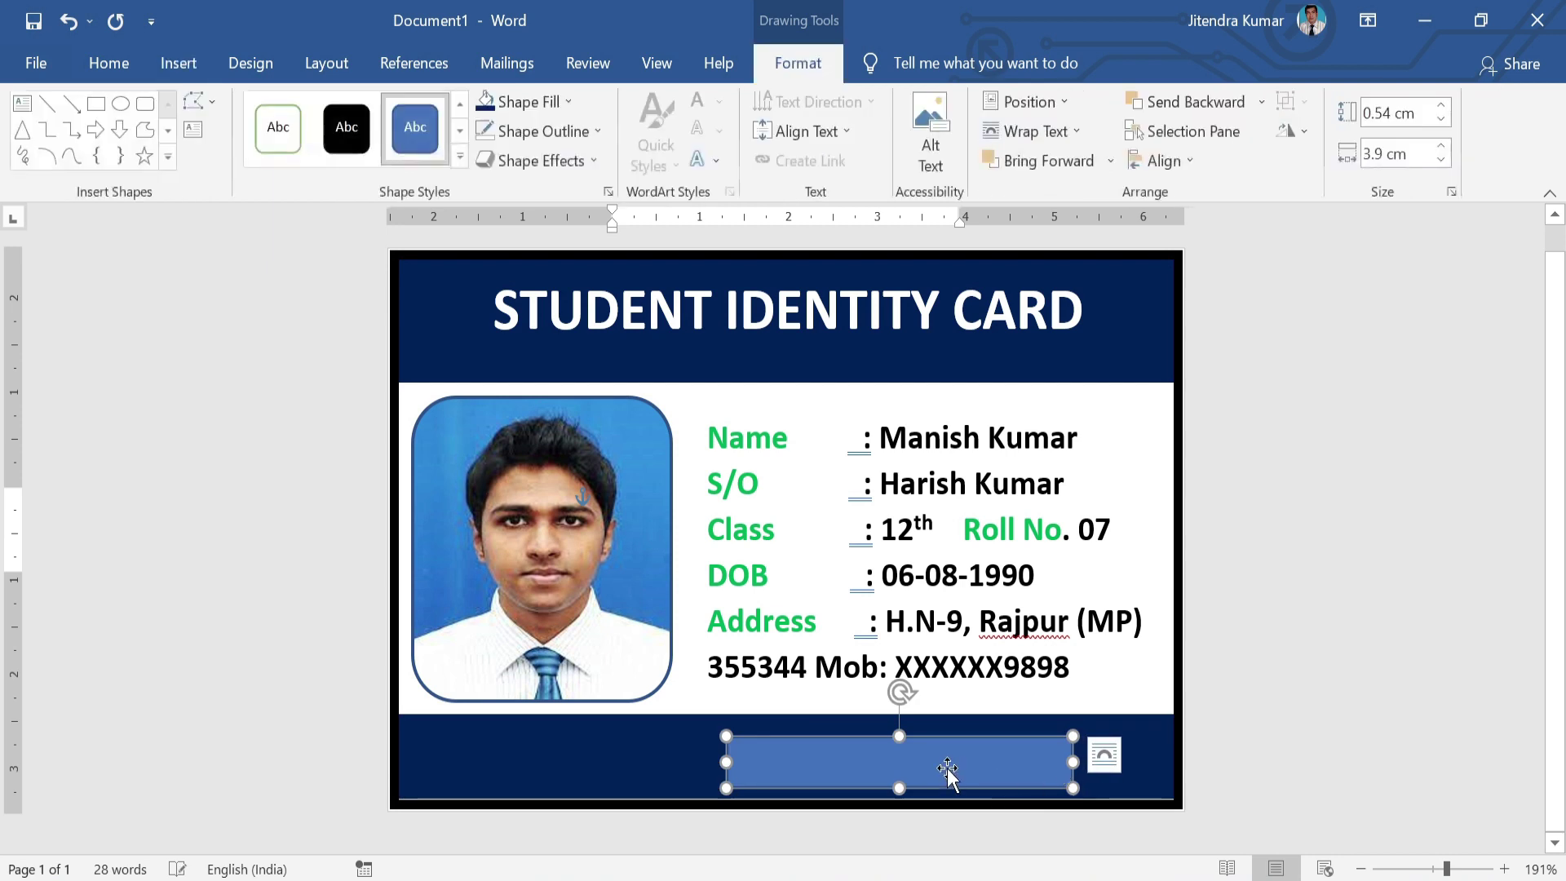
{"action": "left_click_drag", "start_coordinate": [947, 769], "coordinate": [1056, 777]}
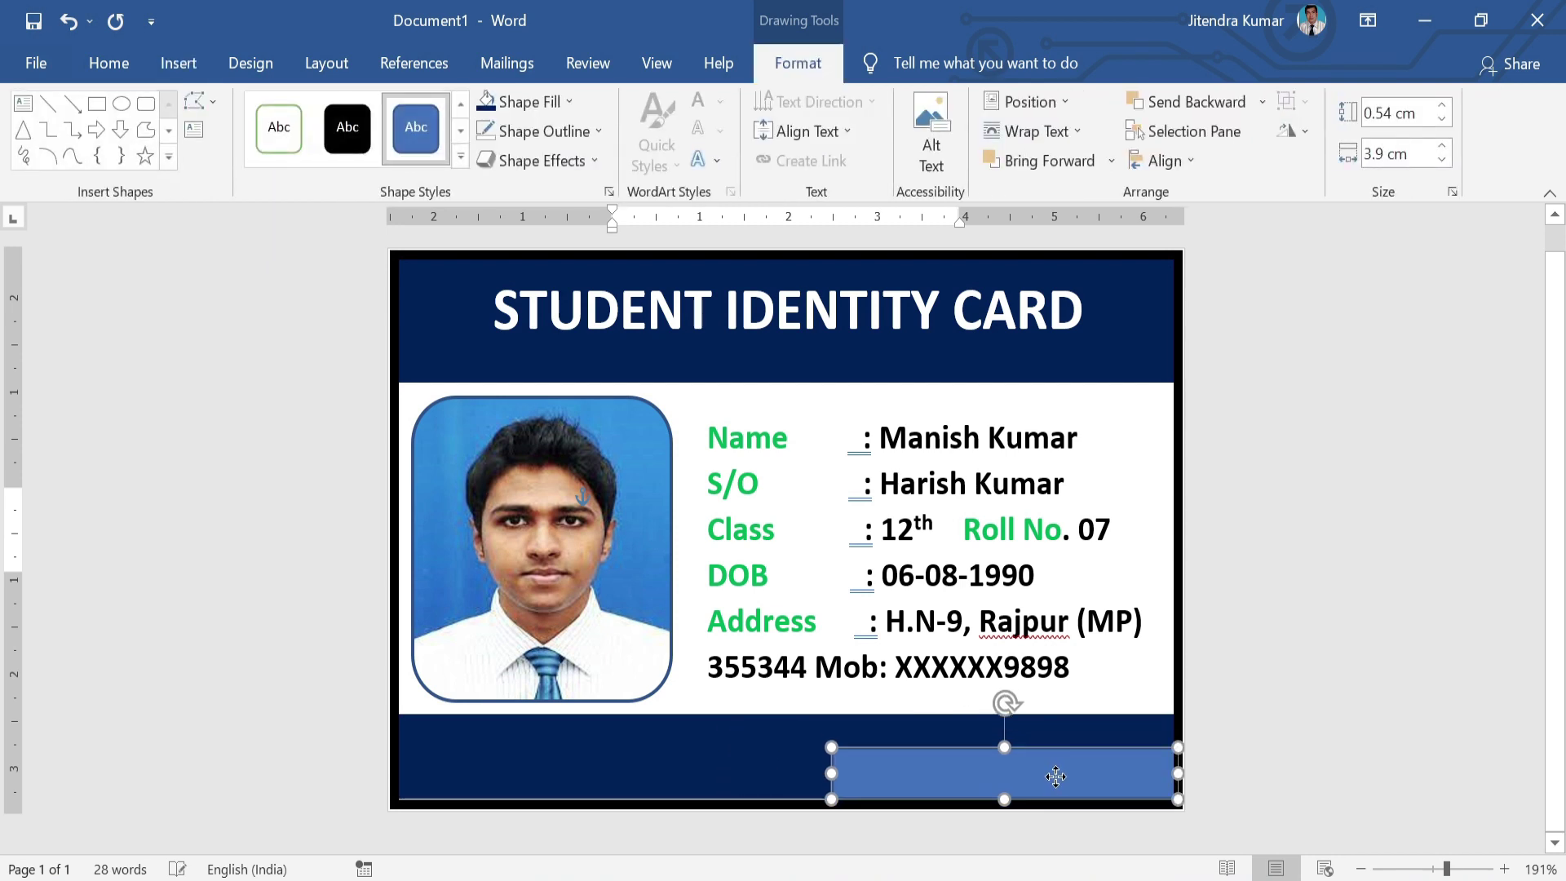
{"action": "right_click", "coordinate": [832, 746]}
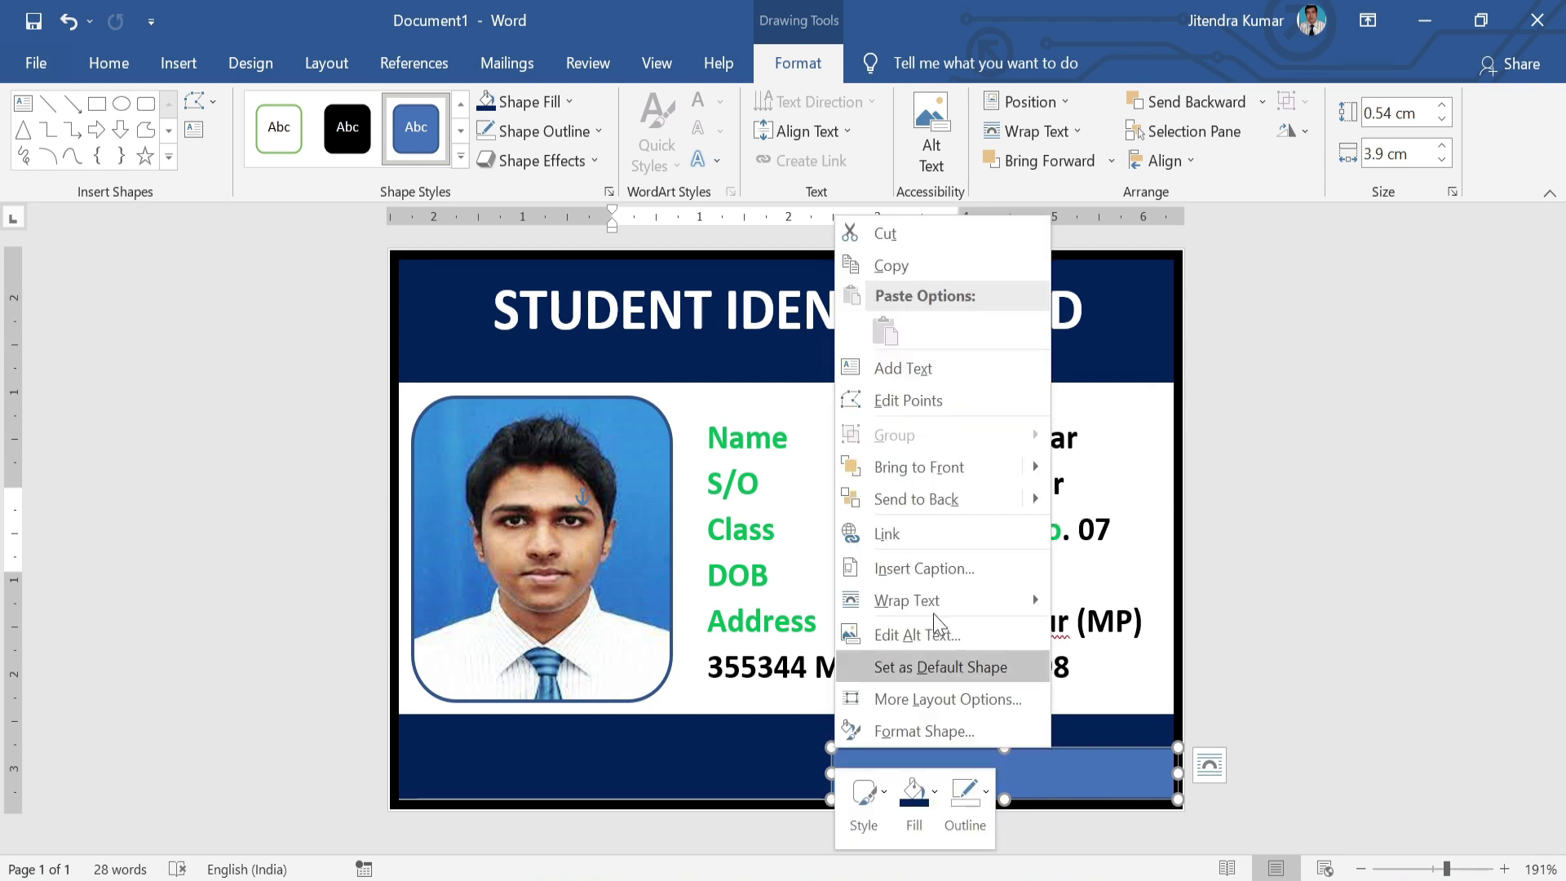
{"action": "left_click", "coordinate": [905, 401]}
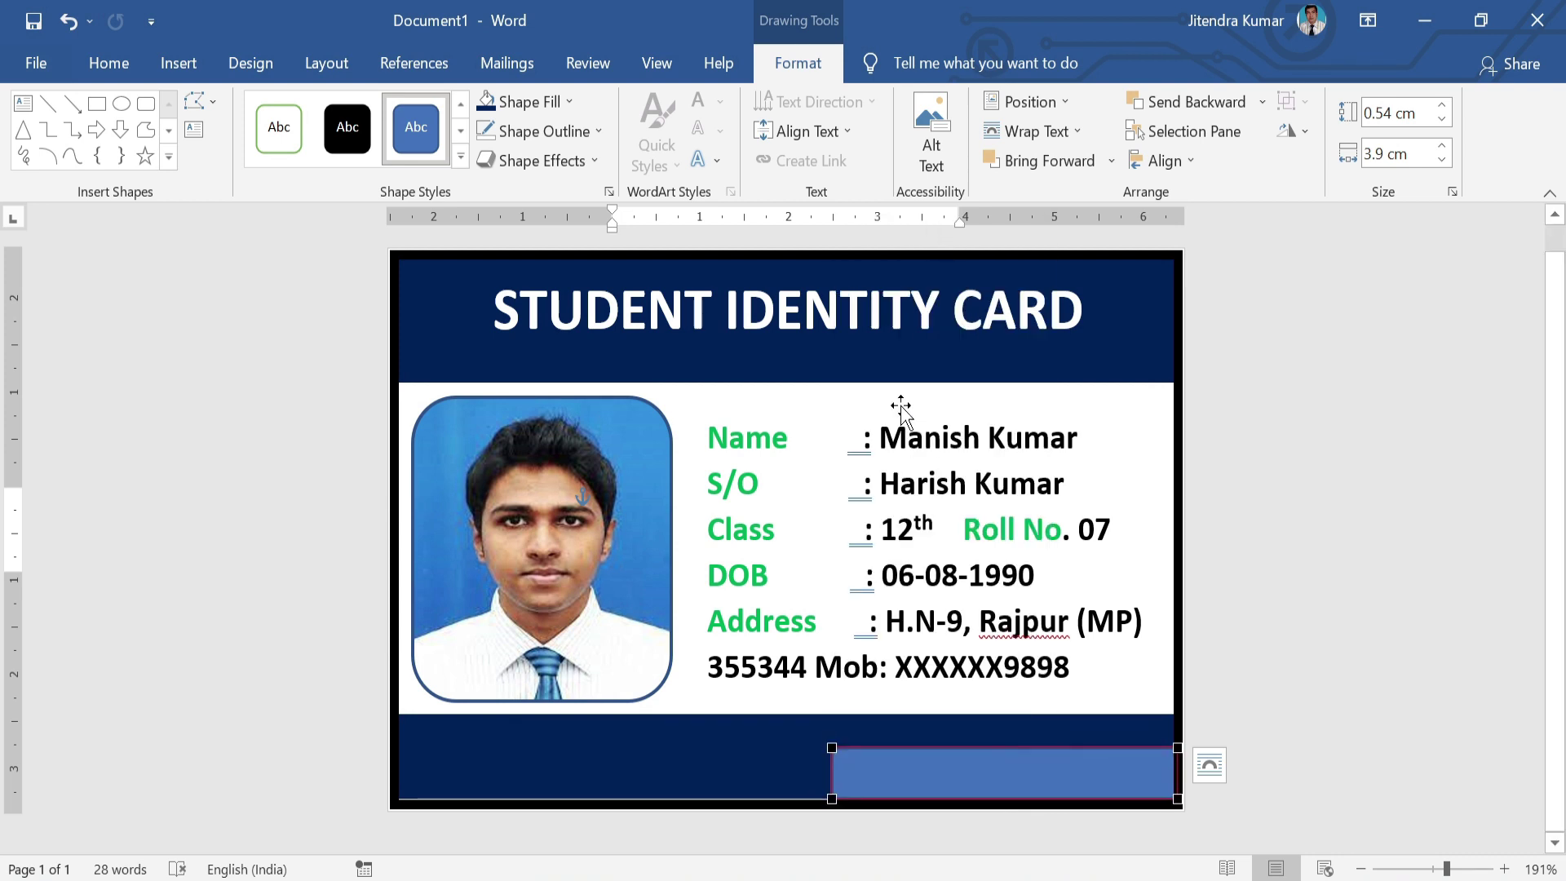
{"action": "left_click_drag", "start_coordinate": [835, 747], "coordinate": [865, 750]}
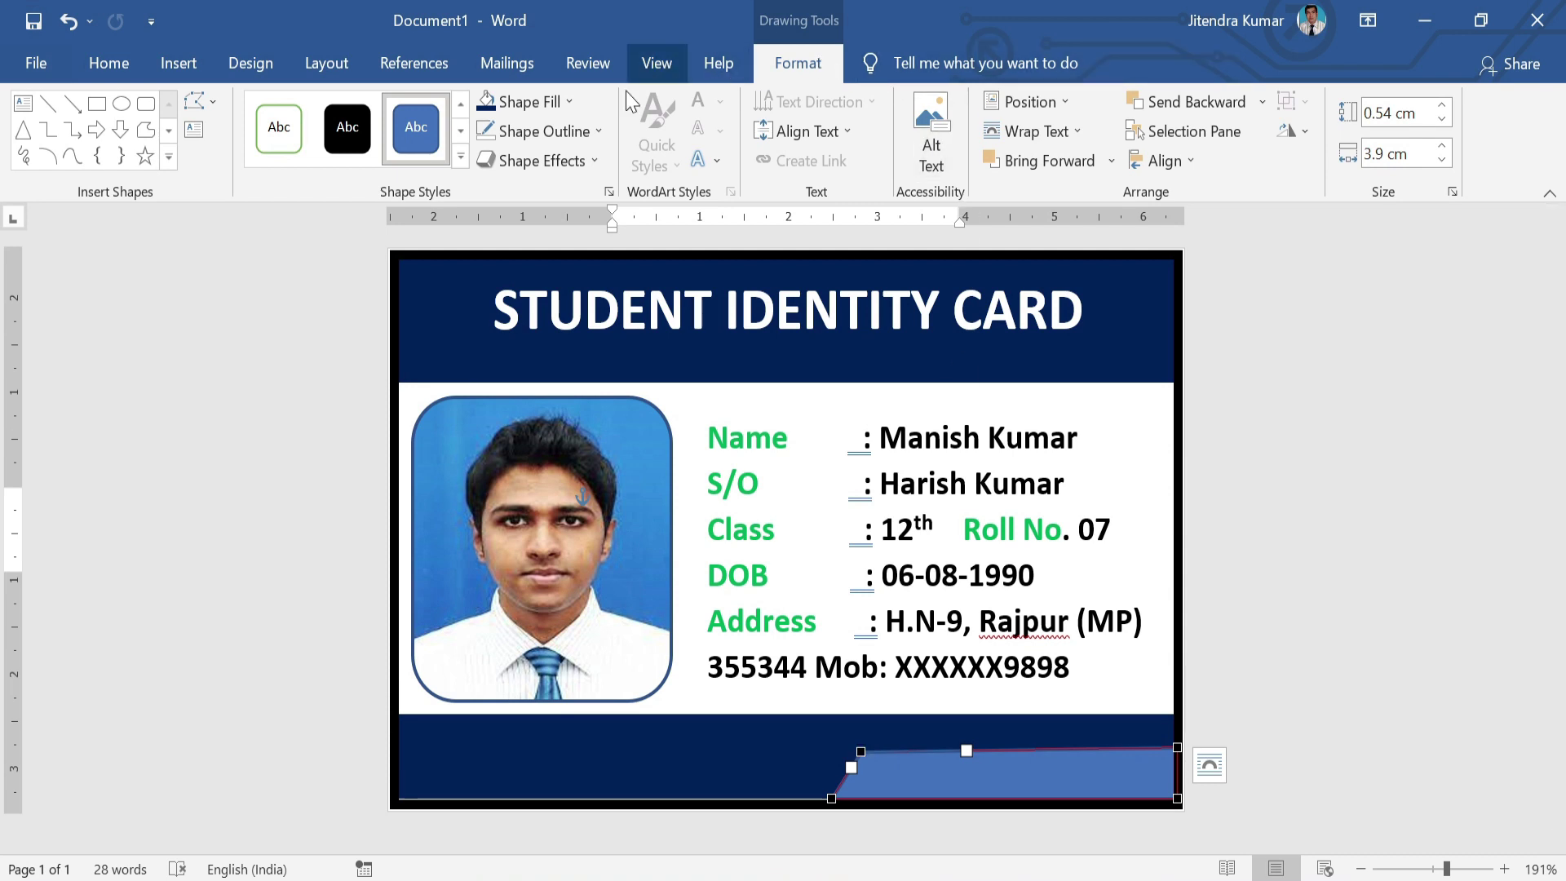
Give the slanted shape no outline and a white fill.
{"action": "left_click", "coordinate": [598, 132]}
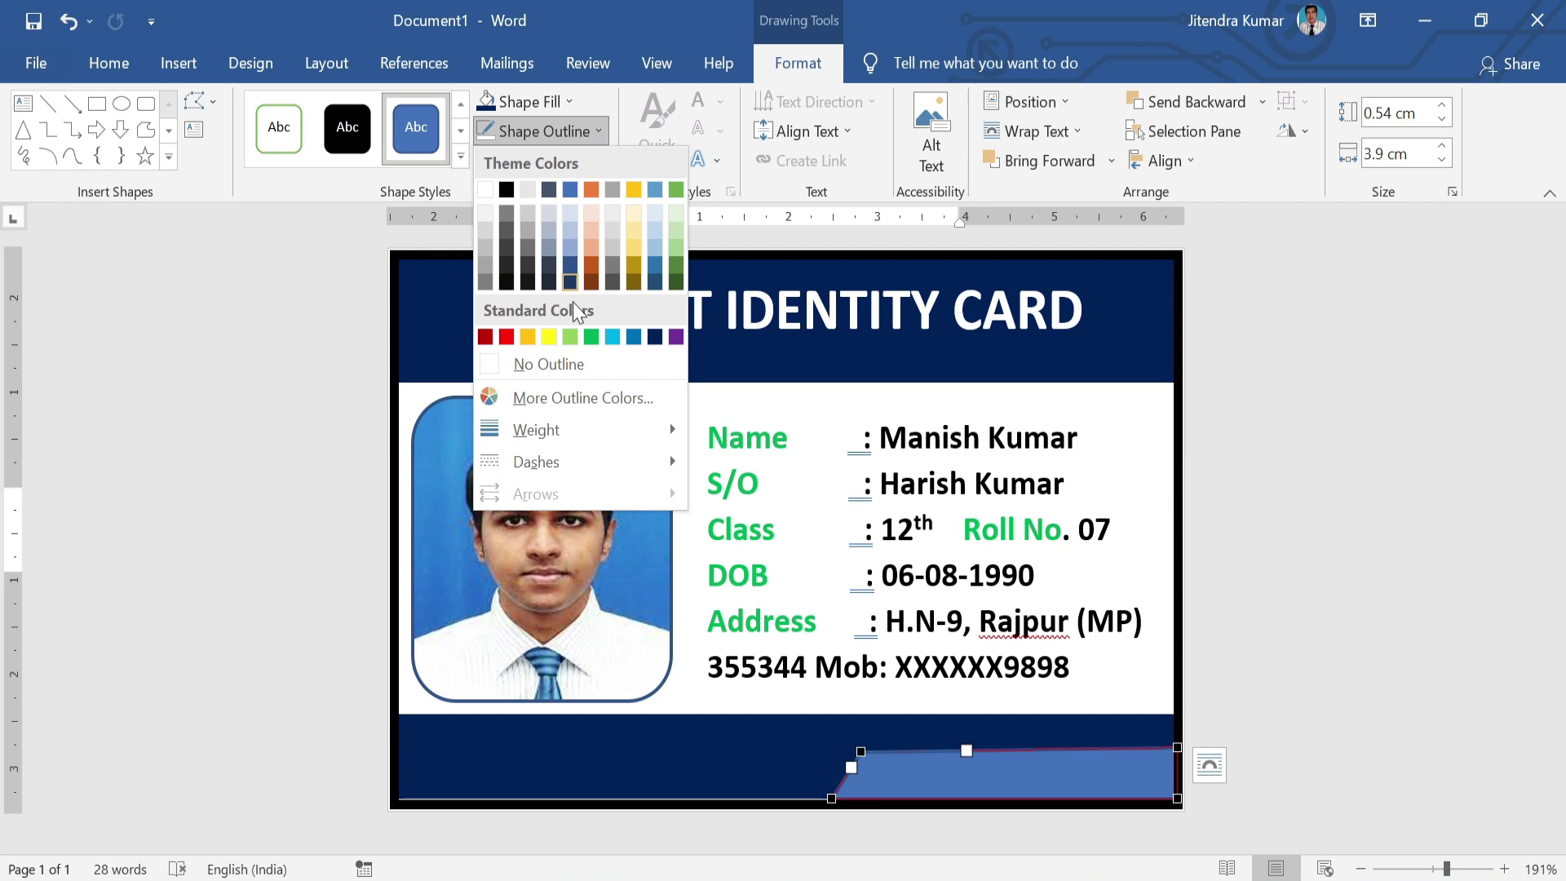
{"action": "left_click", "coordinate": [522, 363]}
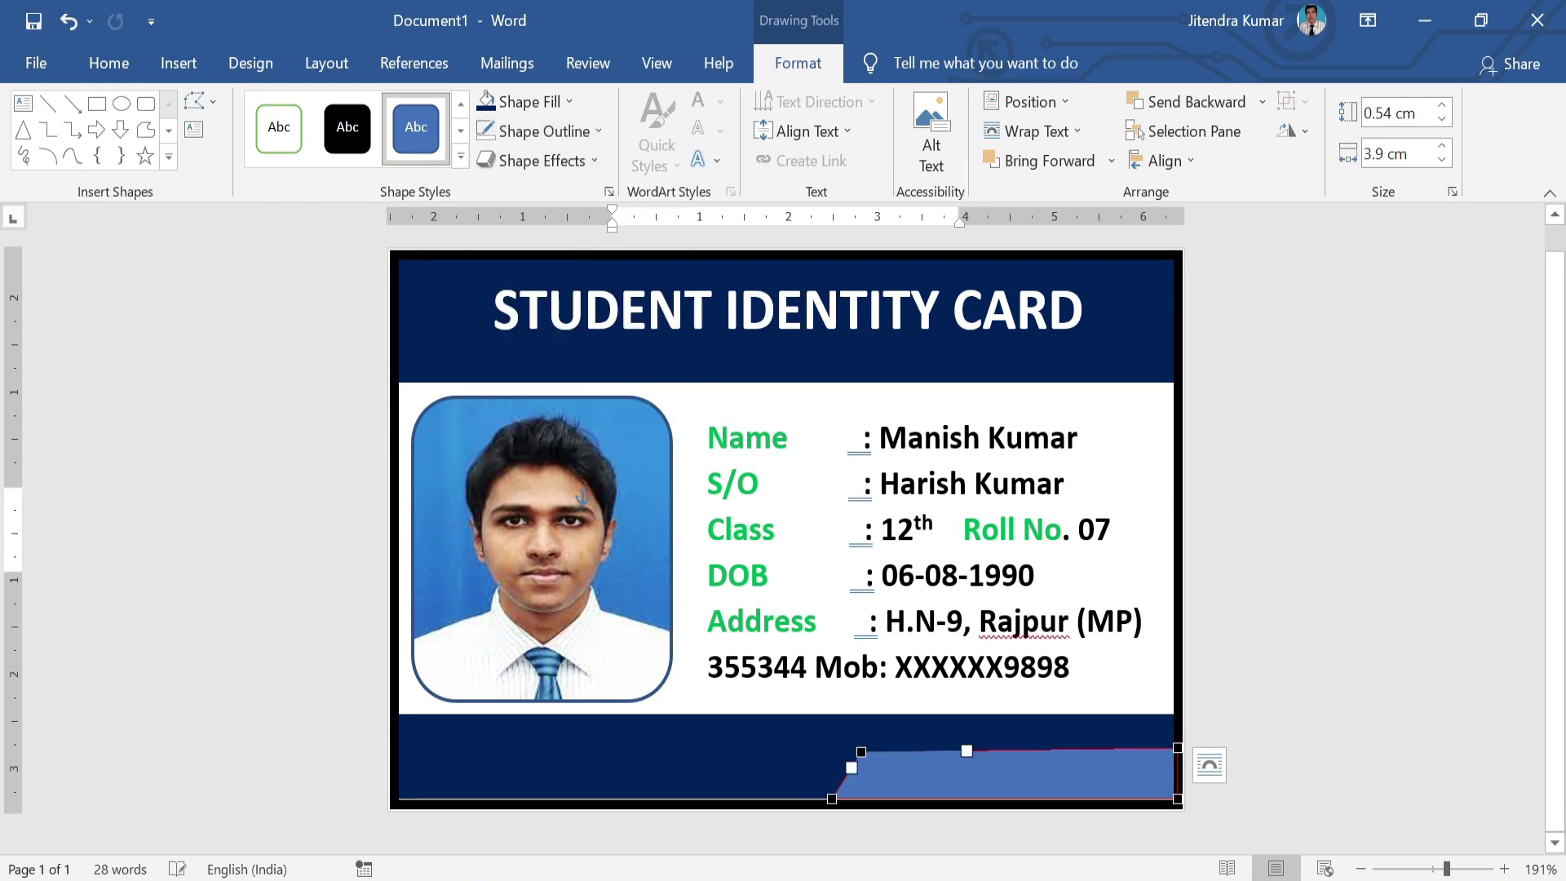
{"action": "left_click", "coordinate": [570, 105]}
{"action": "left_click", "coordinate": [483, 160]}
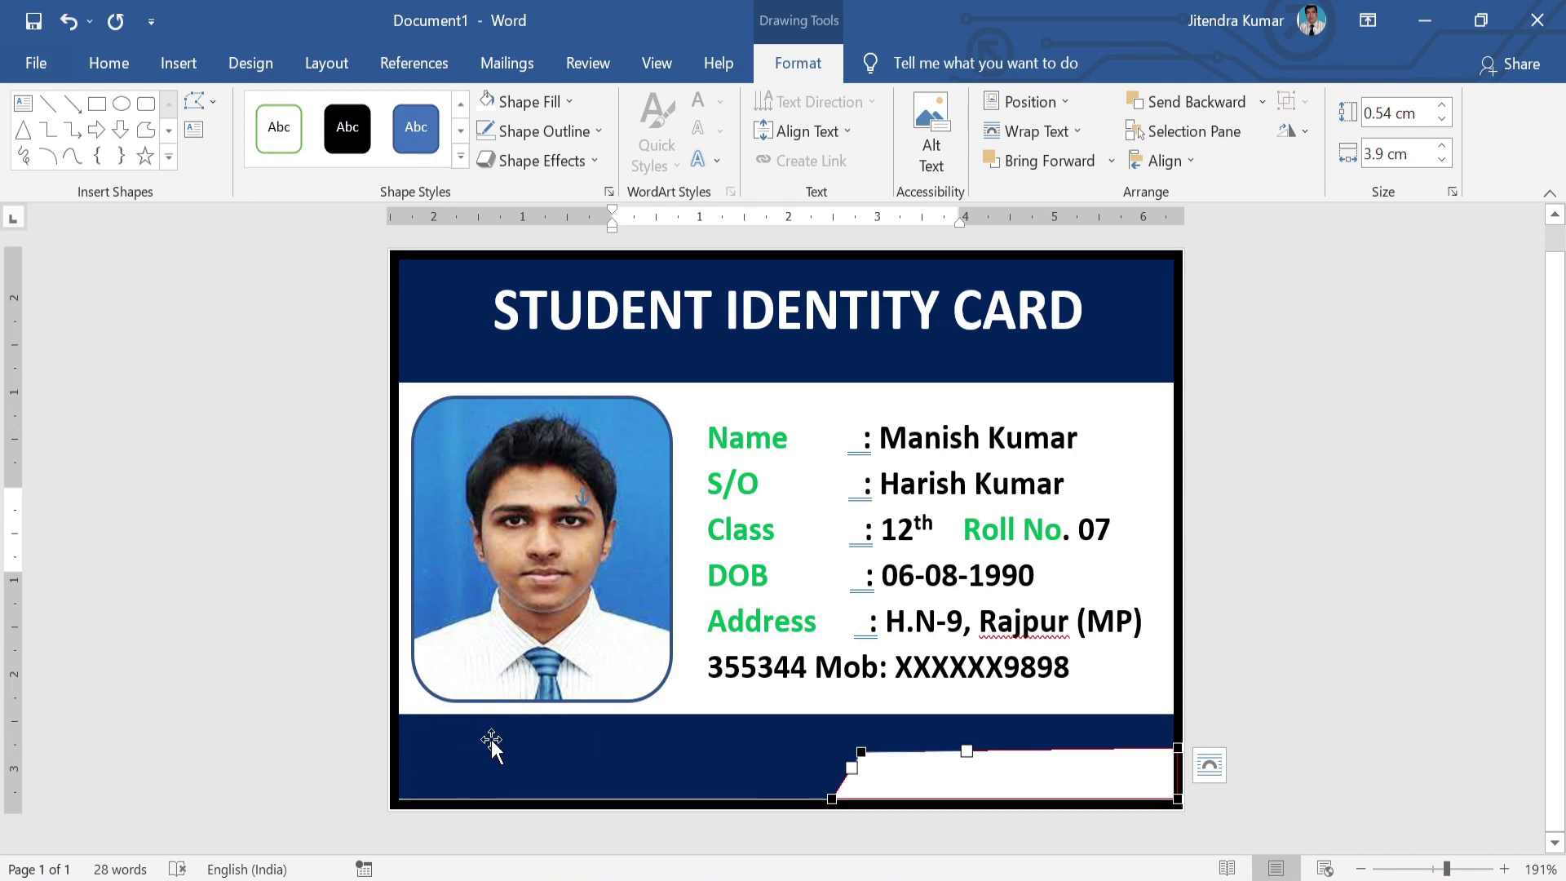
Insert the Computer Log picture from the My Logo Creation folder.
{"action": "left_click", "coordinate": [184, 62]}
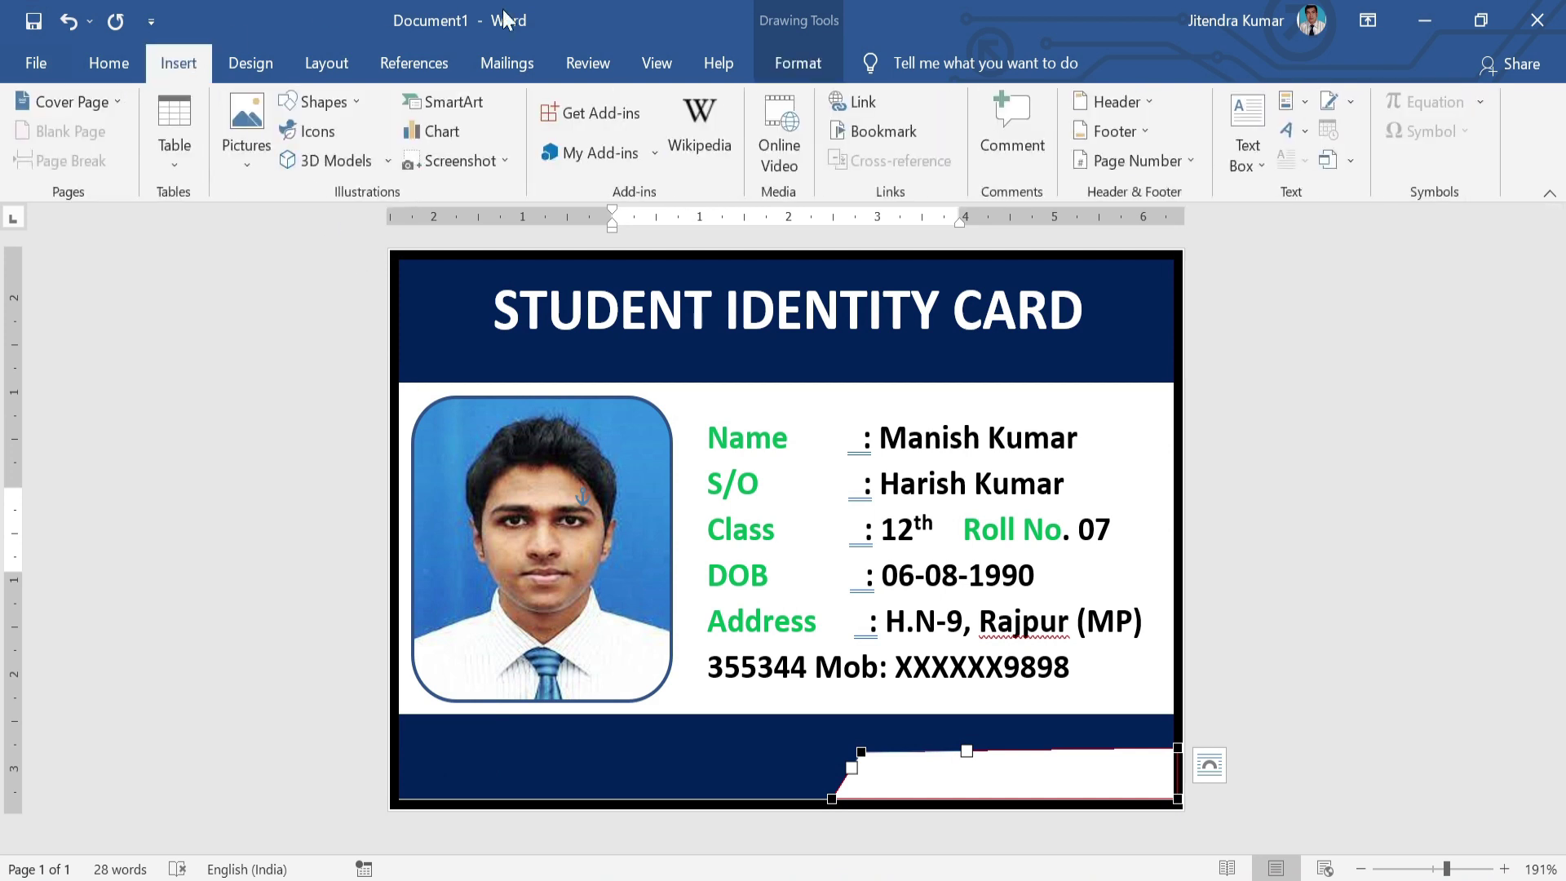
{"action": "left_click", "coordinate": [248, 155]}
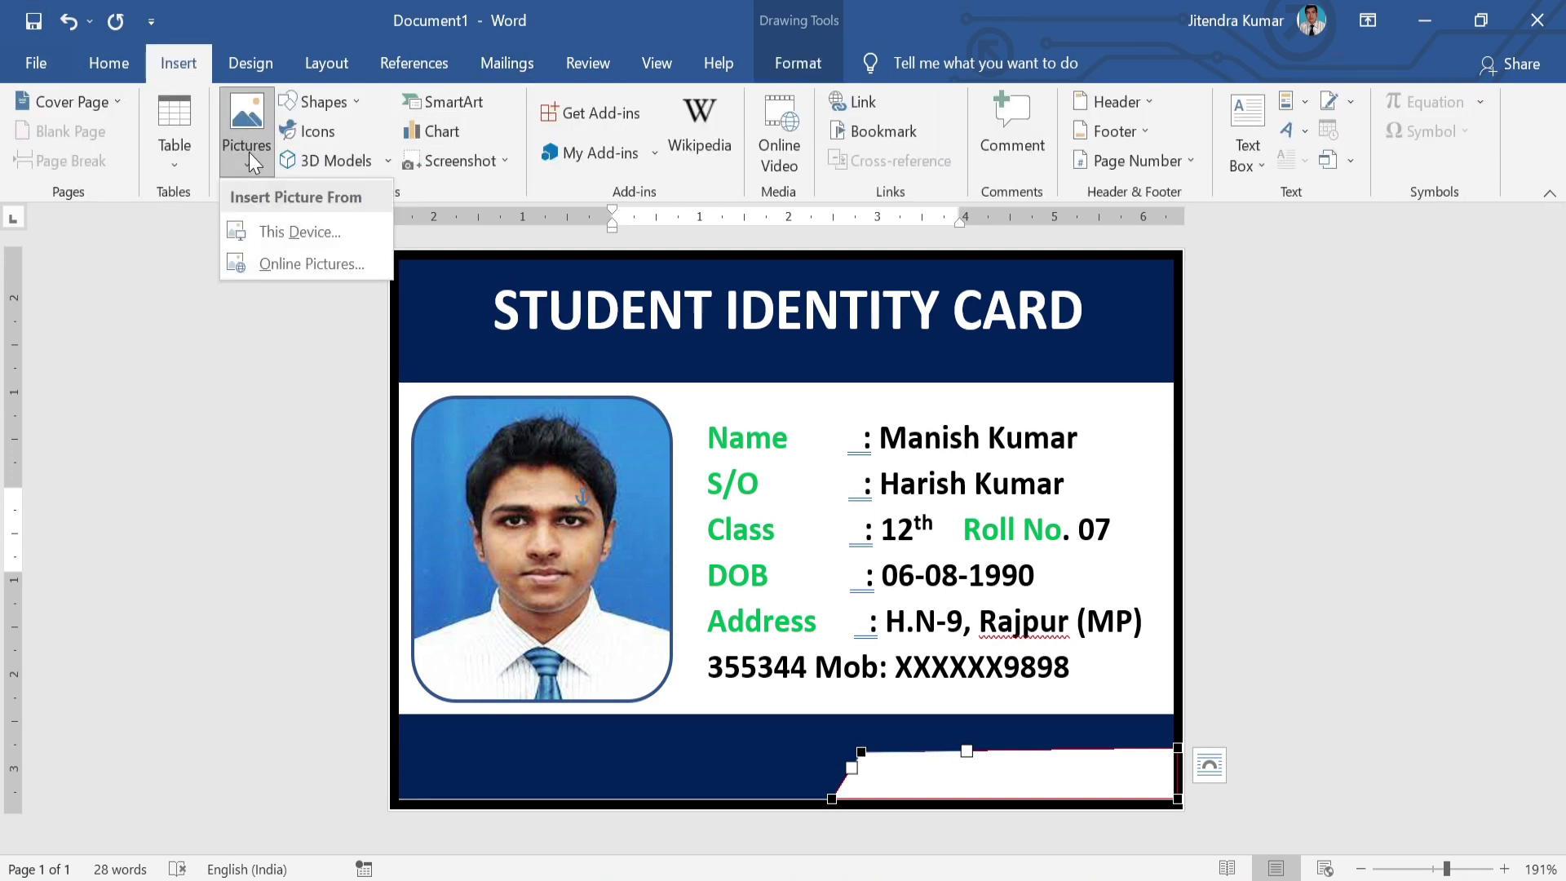
{"action": "left_click", "coordinate": [274, 219]}
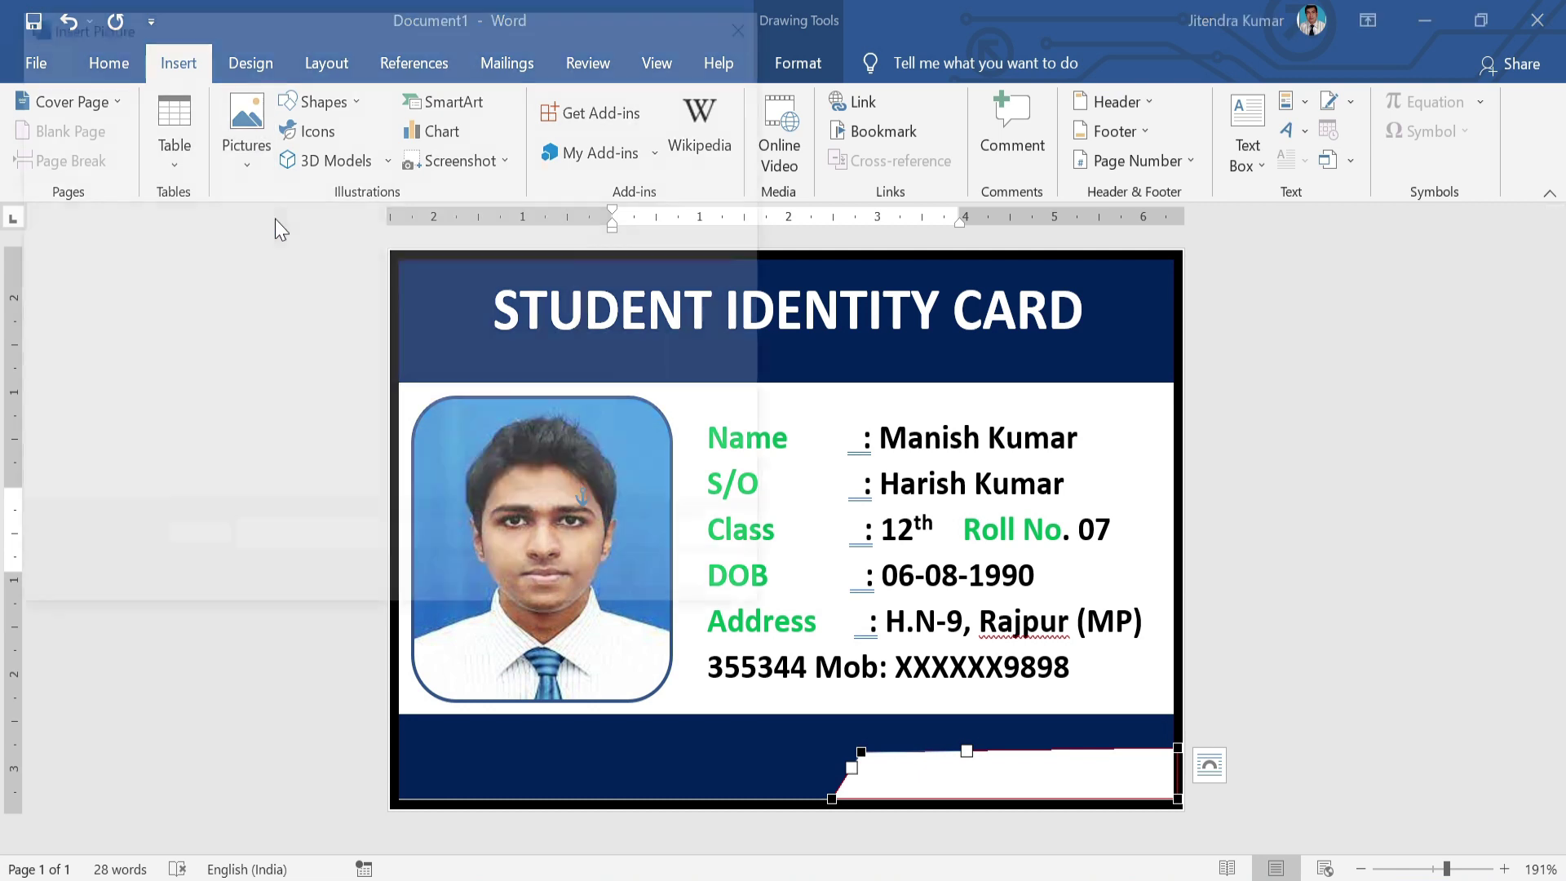
{"action": "left_click", "coordinate": [224, 63]}
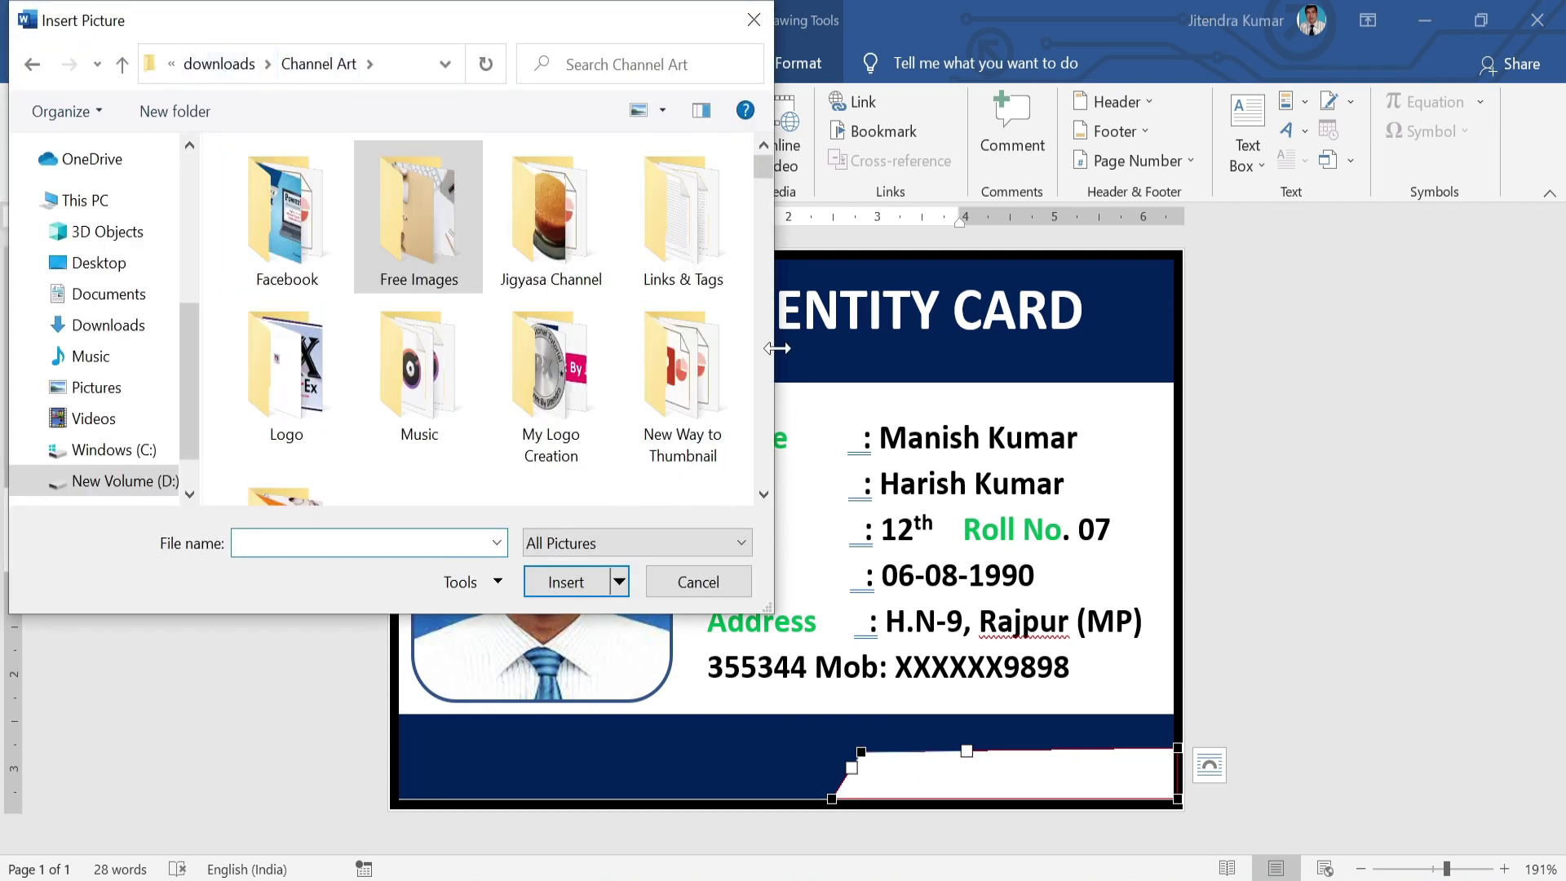
{"action": "left_click", "coordinate": [581, 376]}
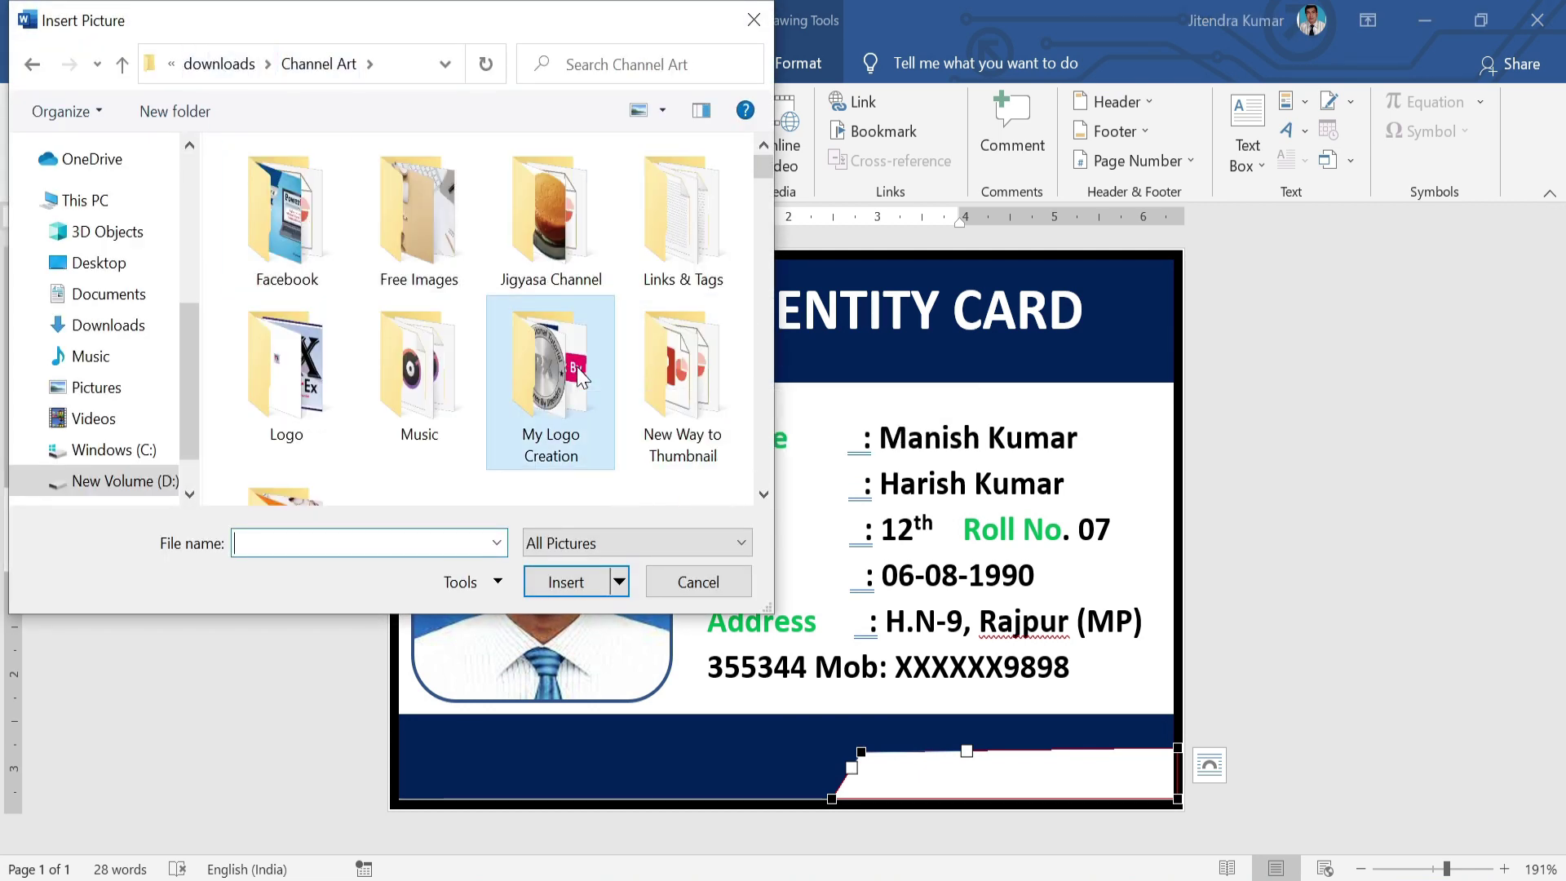
{"action": "double_click", "coordinate": [579, 373]}
{"action": "left_click", "coordinate": [335, 217]}
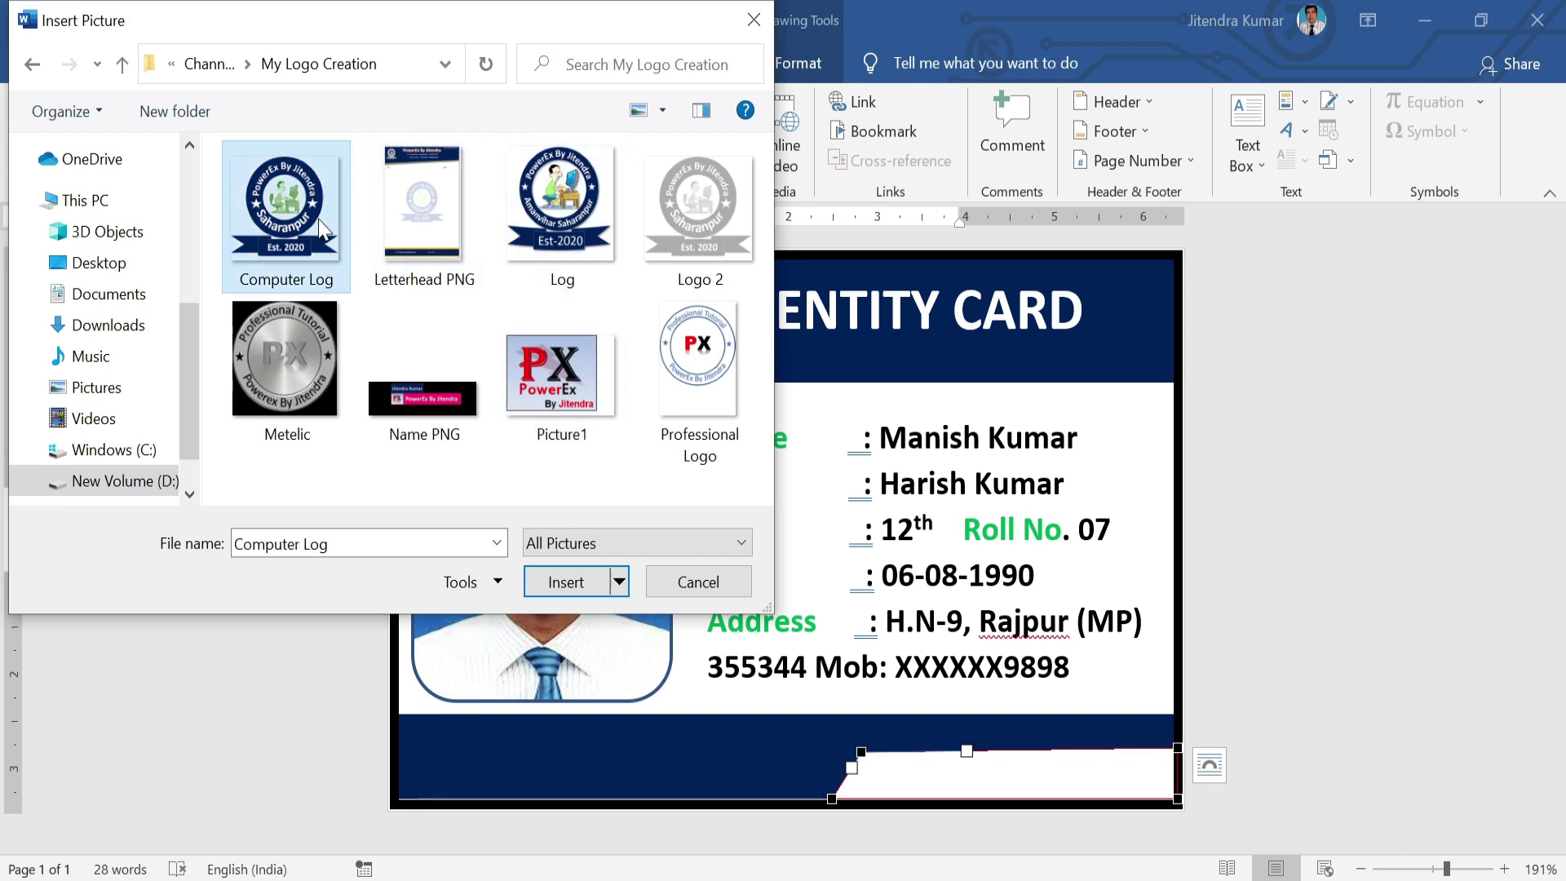
{"action": "double_click", "coordinate": [320, 221]}
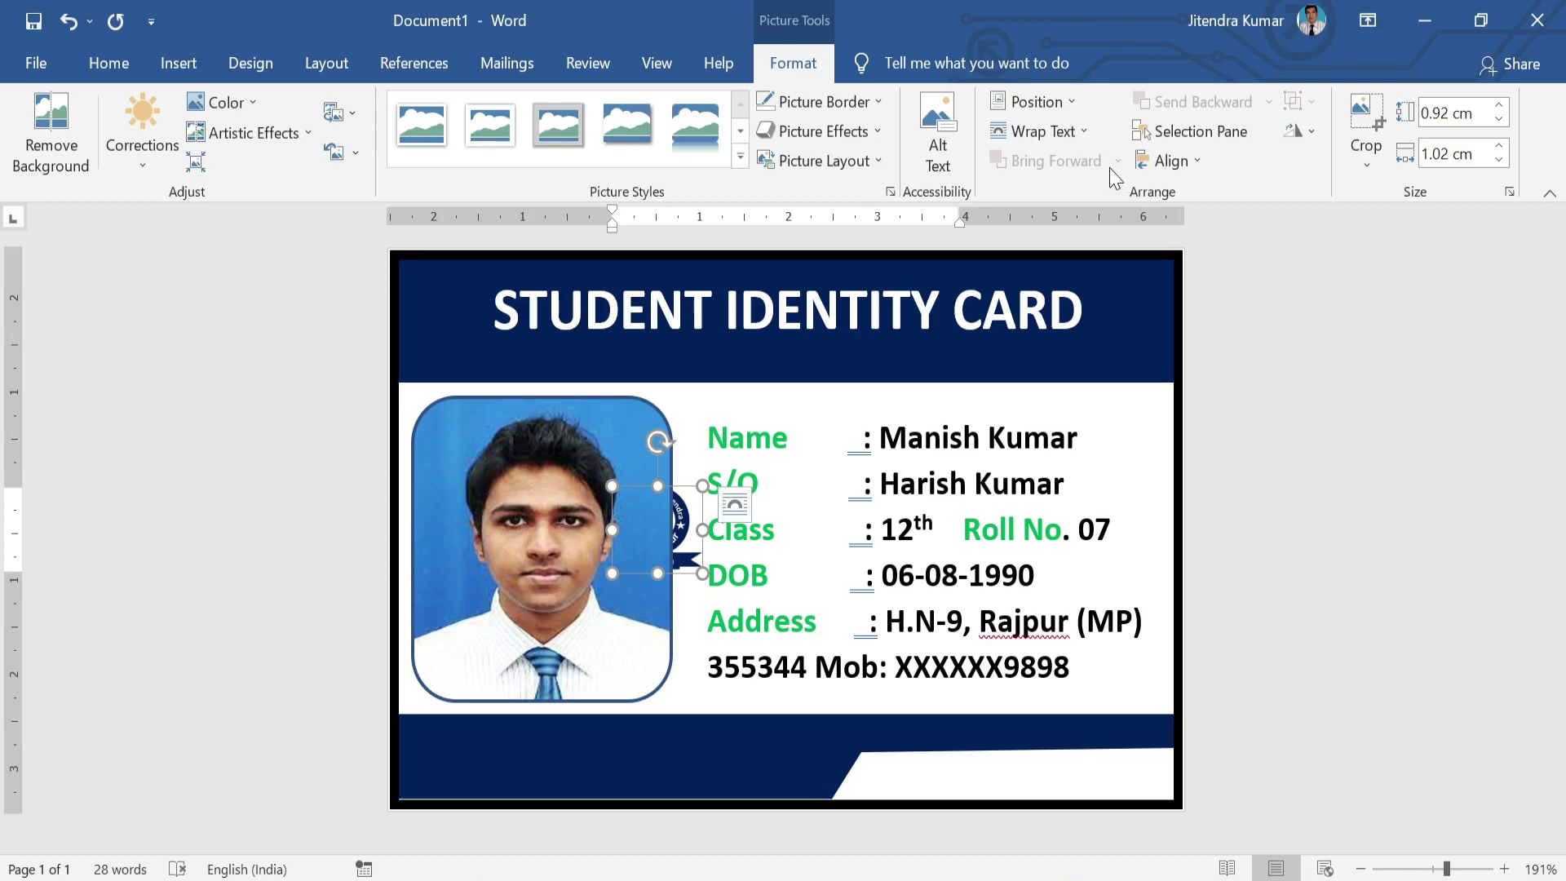
Set the logo to In Front of Text and move it to the footer band's left end.
{"action": "left_click", "coordinate": [1085, 132]}
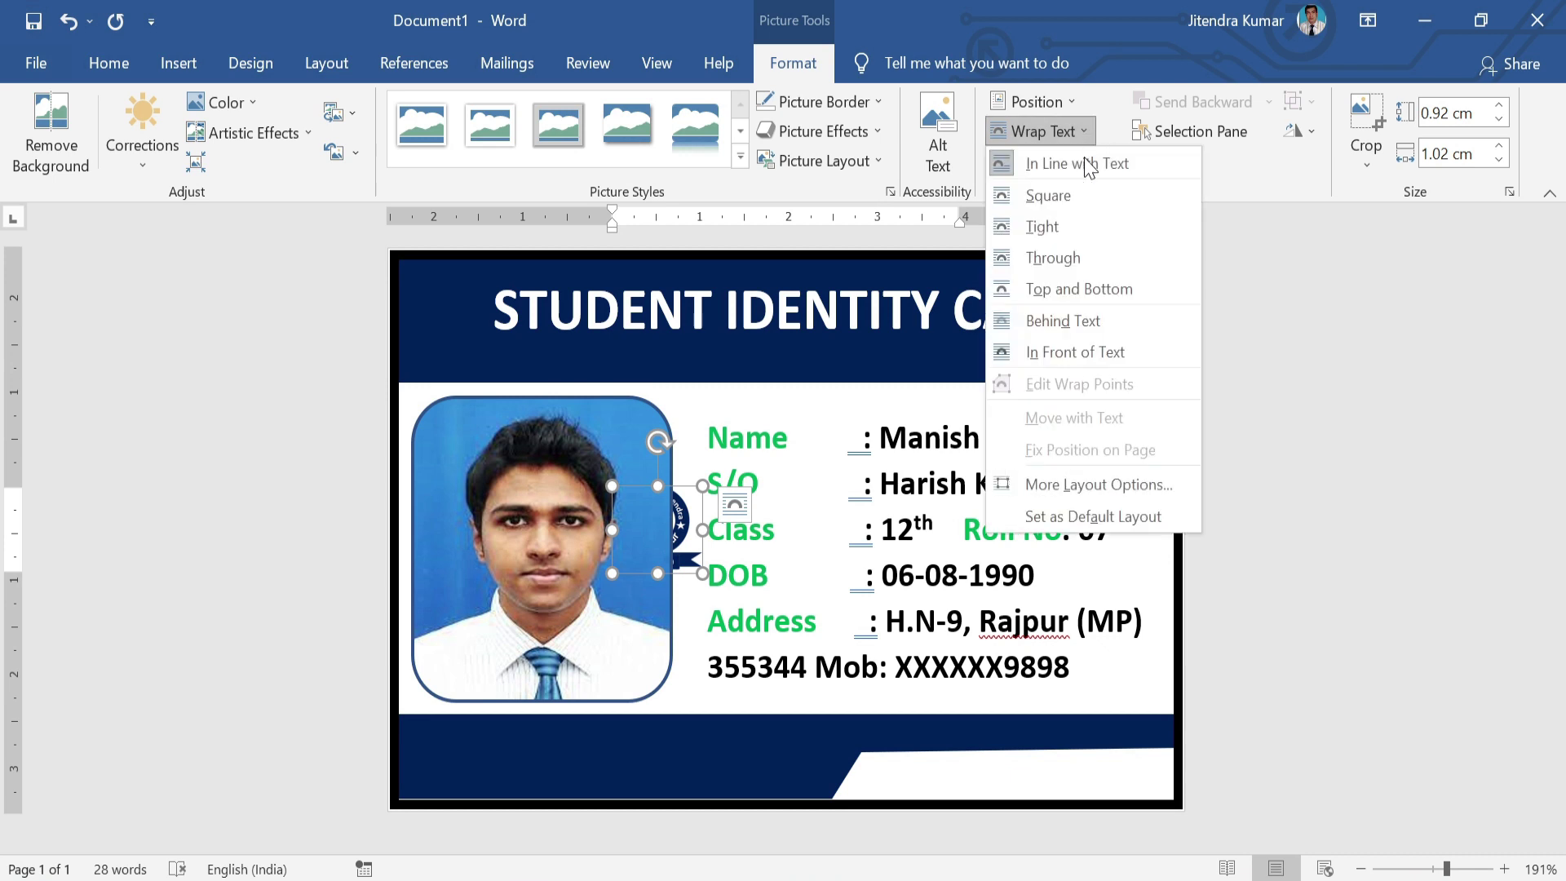
{"action": "left_click", "coordinate": [1102, 354]}
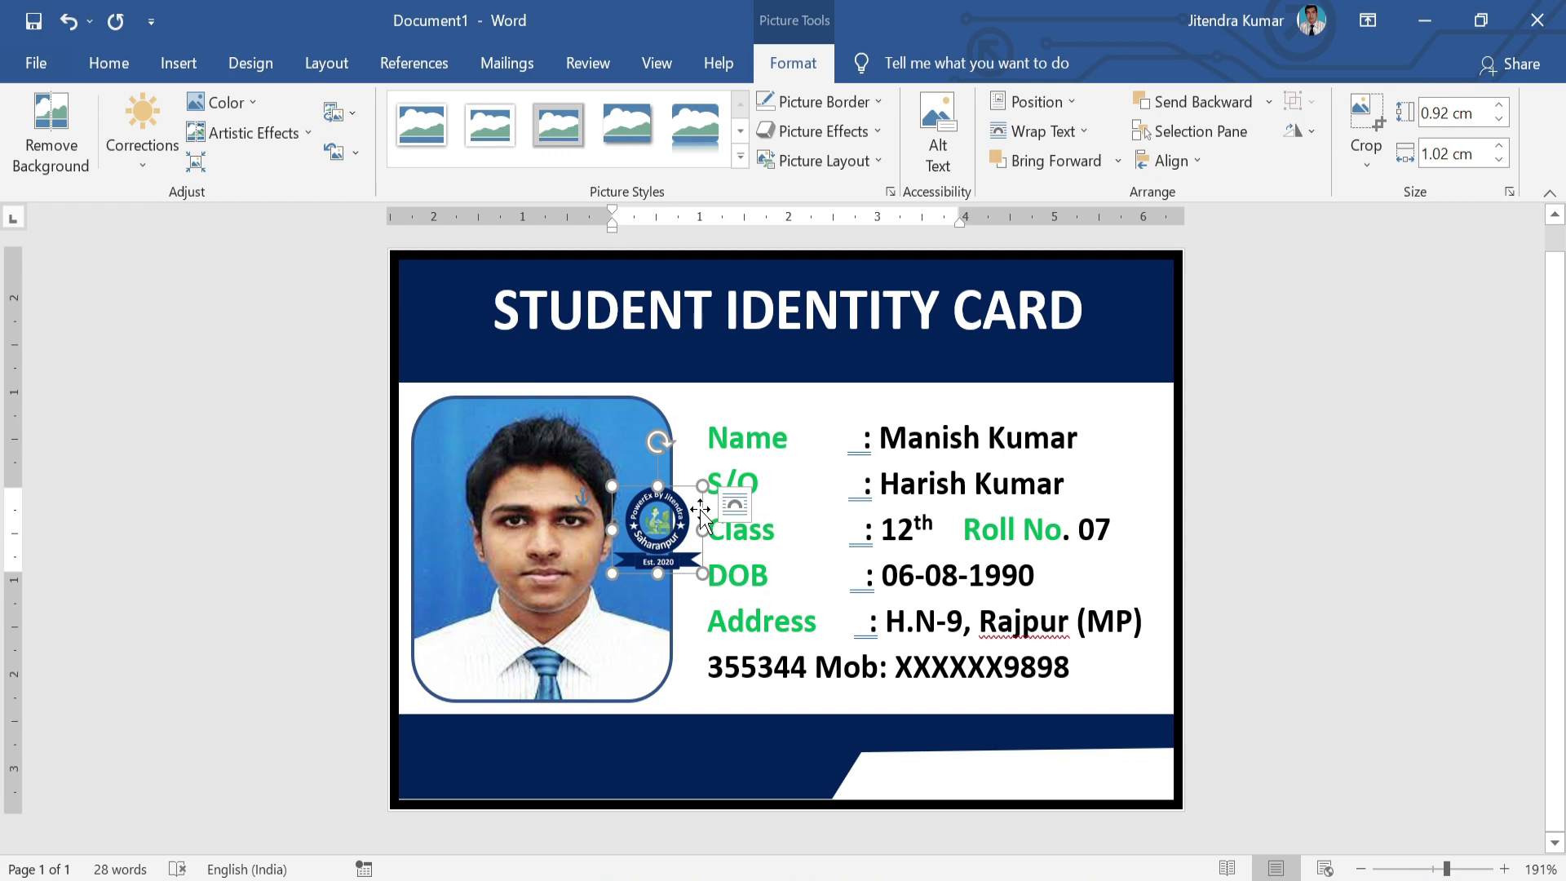
{"action": "mouse_move", "coordinate": [700, 530]}
{"action": "left_mouse_down"}
{"action": "mouse_move", "coordinate": [685, 682]}
{"action": "mouse_move", "coordinate": [490, 736]}
{"action": "left_mouse_up"}
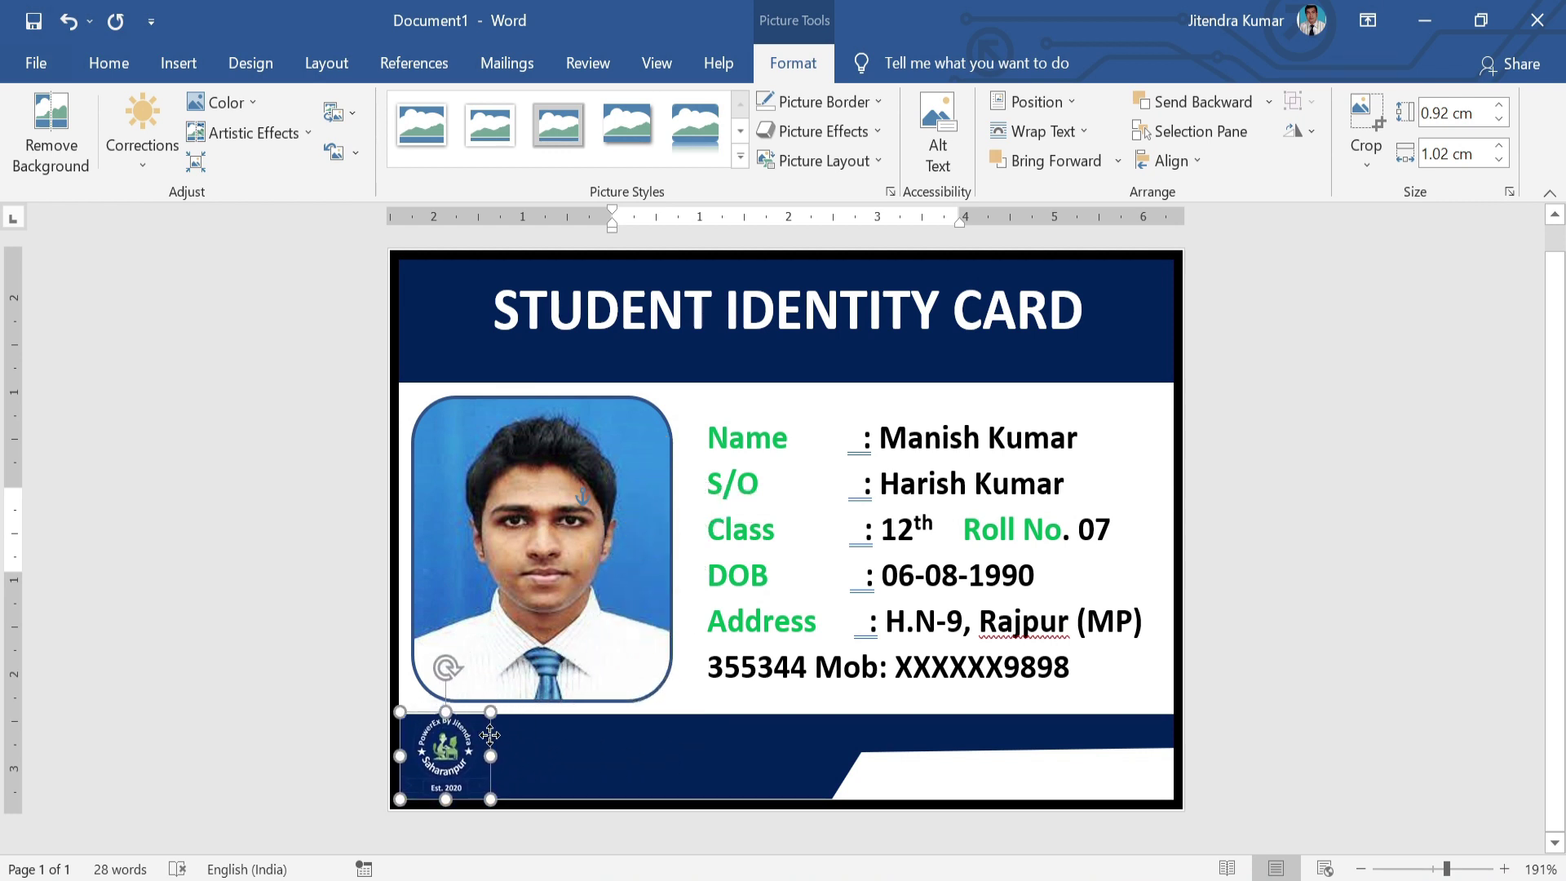
{"action": "left_click_drag", "start_coordinate": [490, 735], "coordinate": [490, 736]}
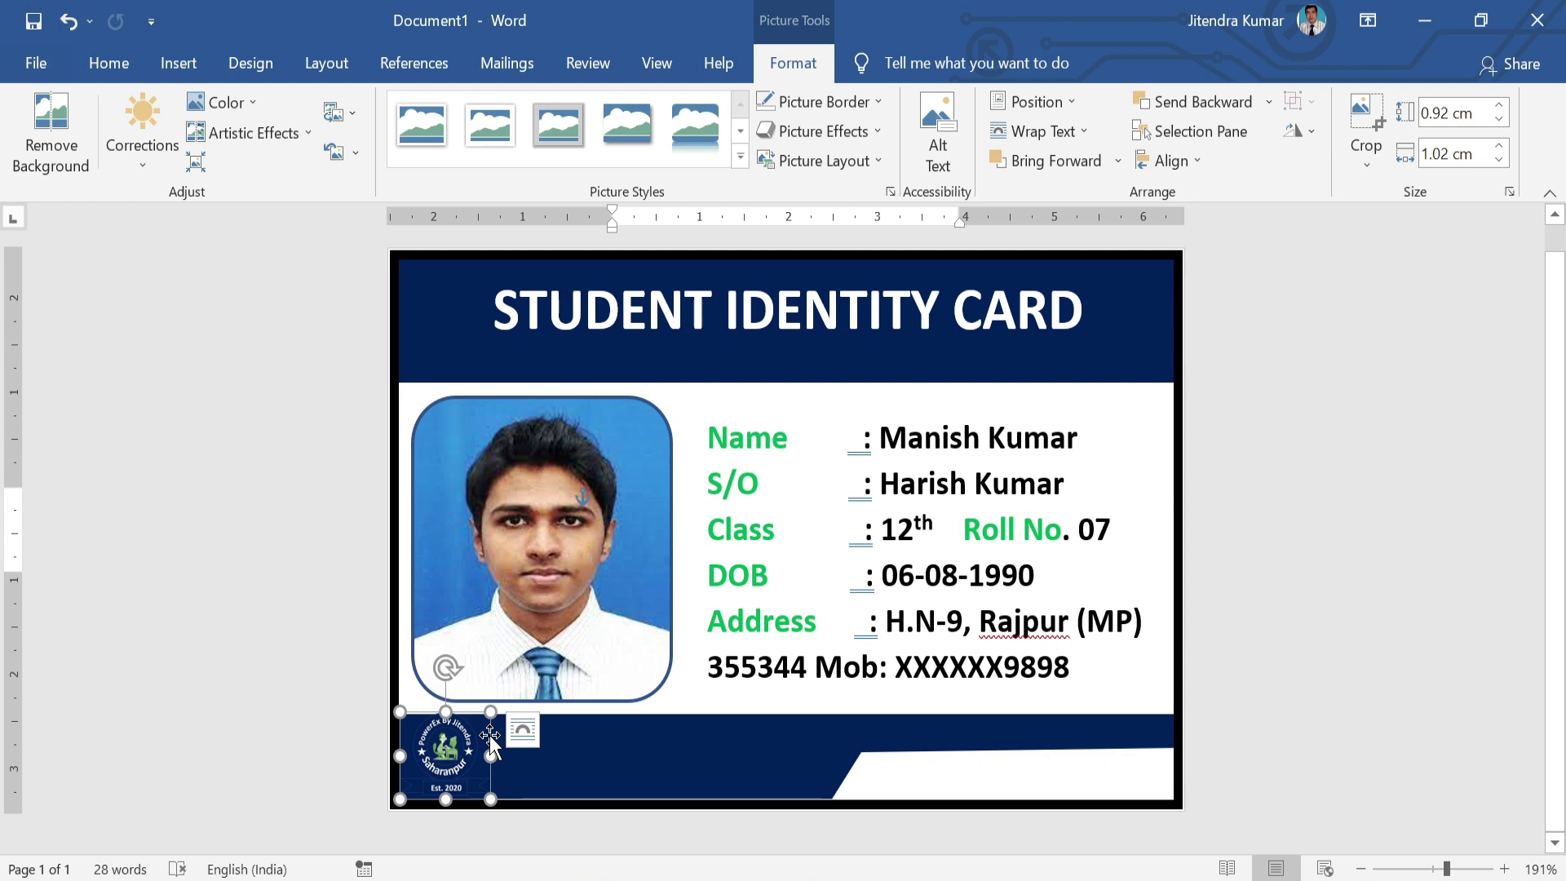
{"action": "left_click", "coordinate": [619, 749]}
Draw a text box across the footer band and type 'JK Computer Centre'.
{"action": "left_click", "coordinate": [178, 63]}
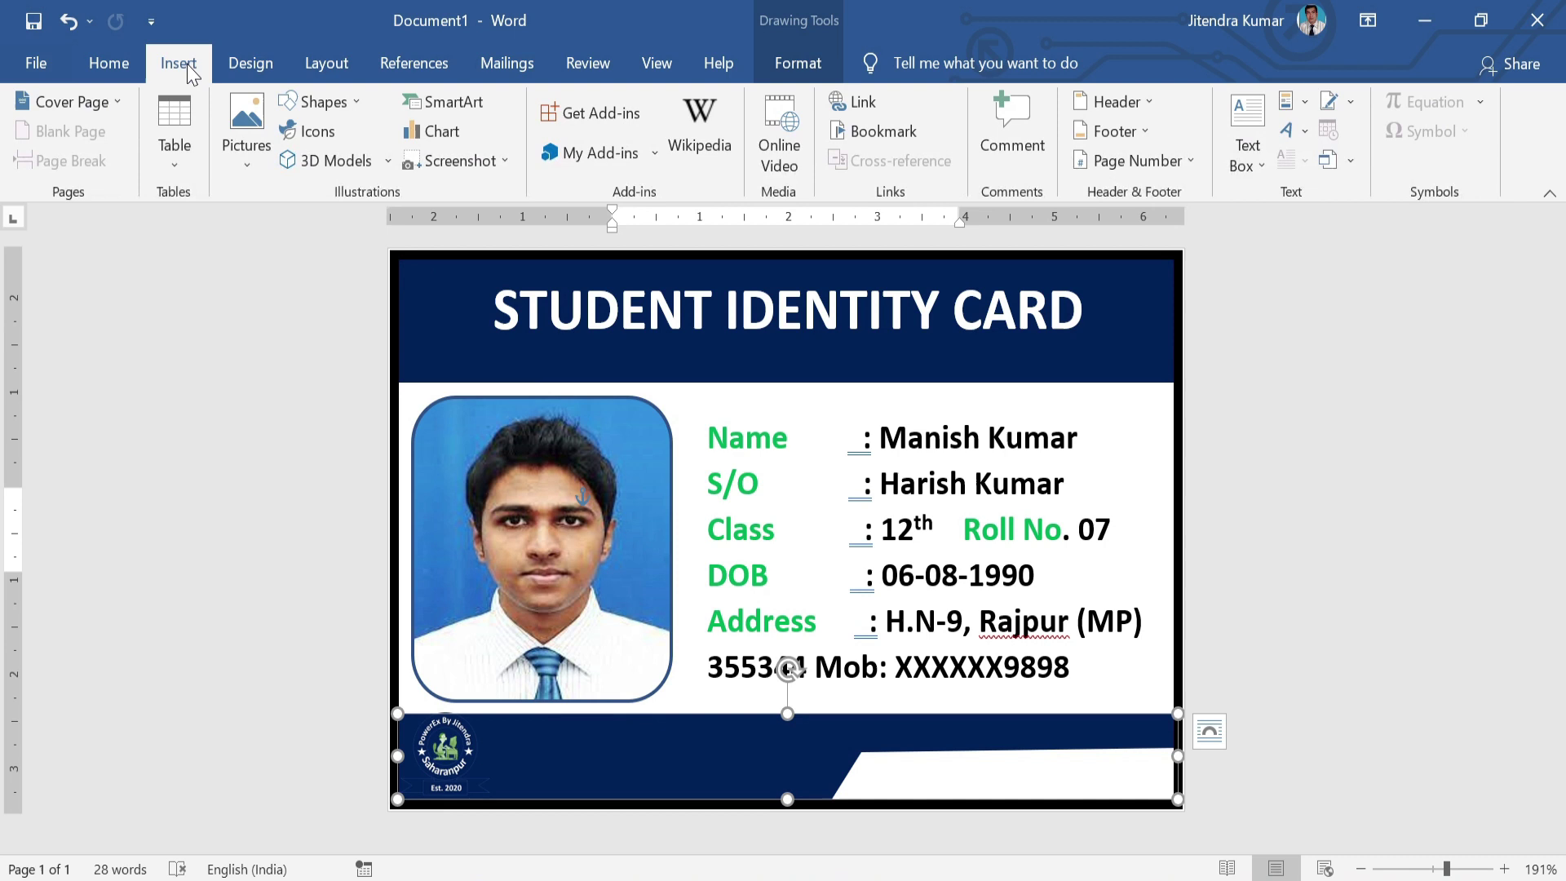
{"action": "left_click", "coordinate": [354, 103]}
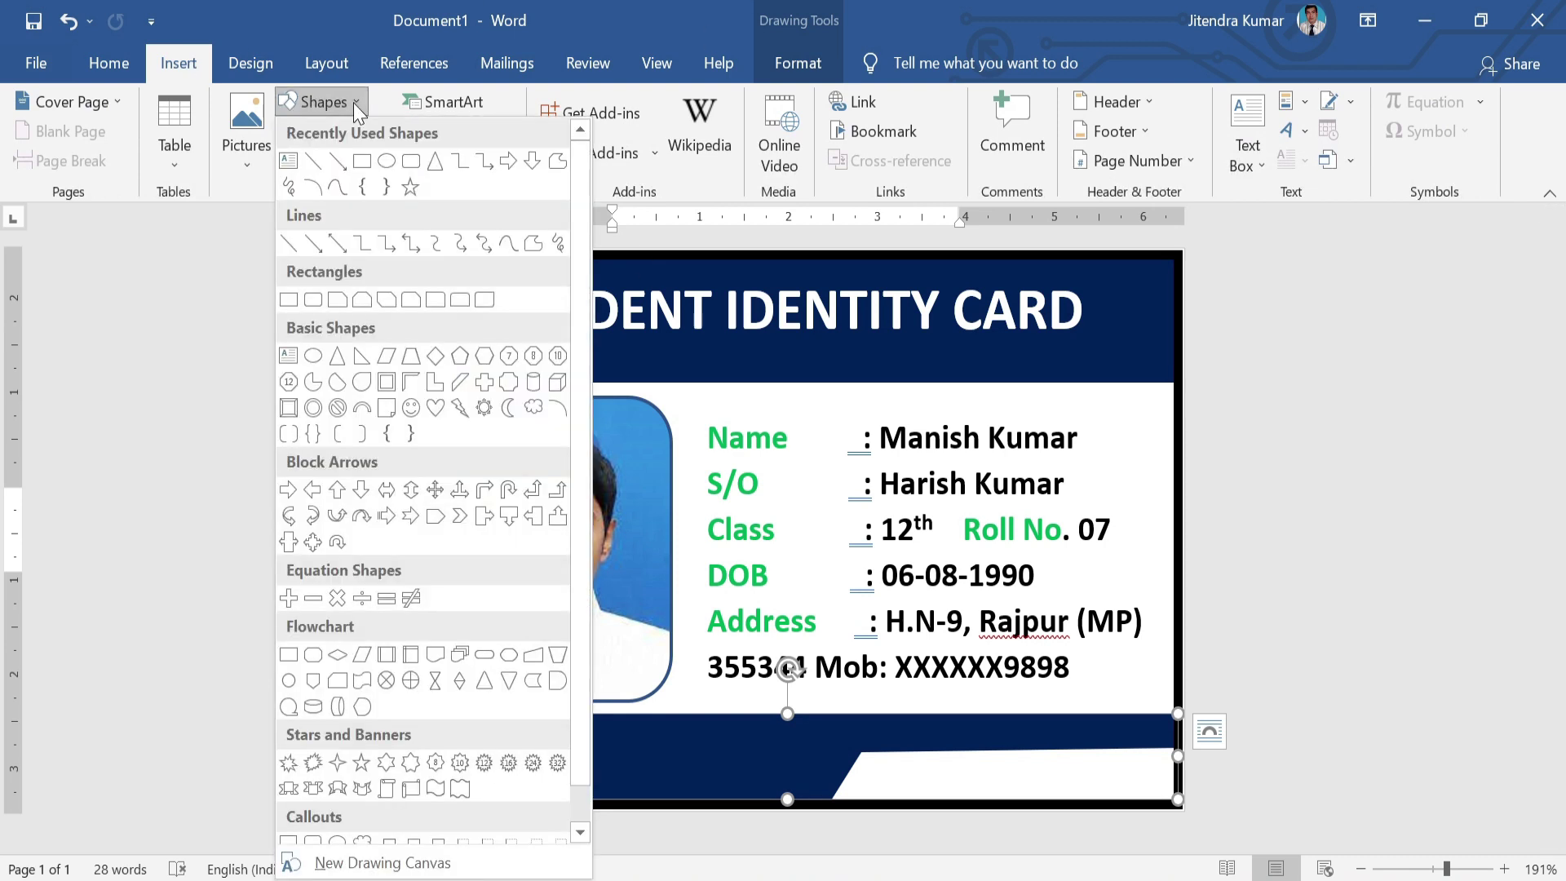
{"action": "left_click", "coordinate": [287, 162]}
{"action": "left_click_drag", "start_coordinate": [486, 715], "coordinate": [1083, 778]}
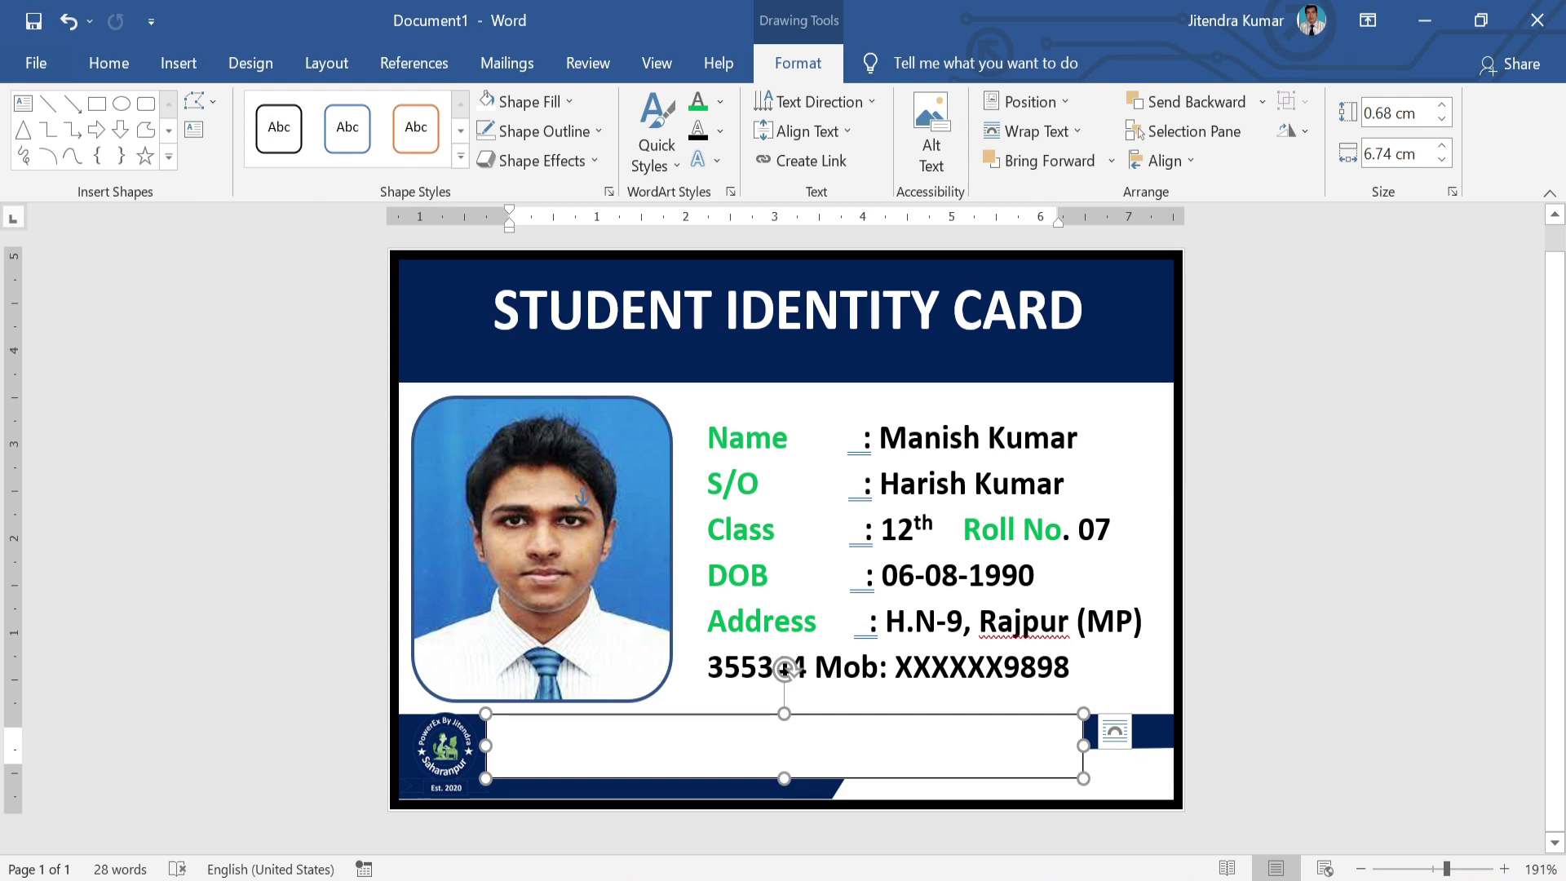
{"action": "type", "text": "JK Computer Centre"}
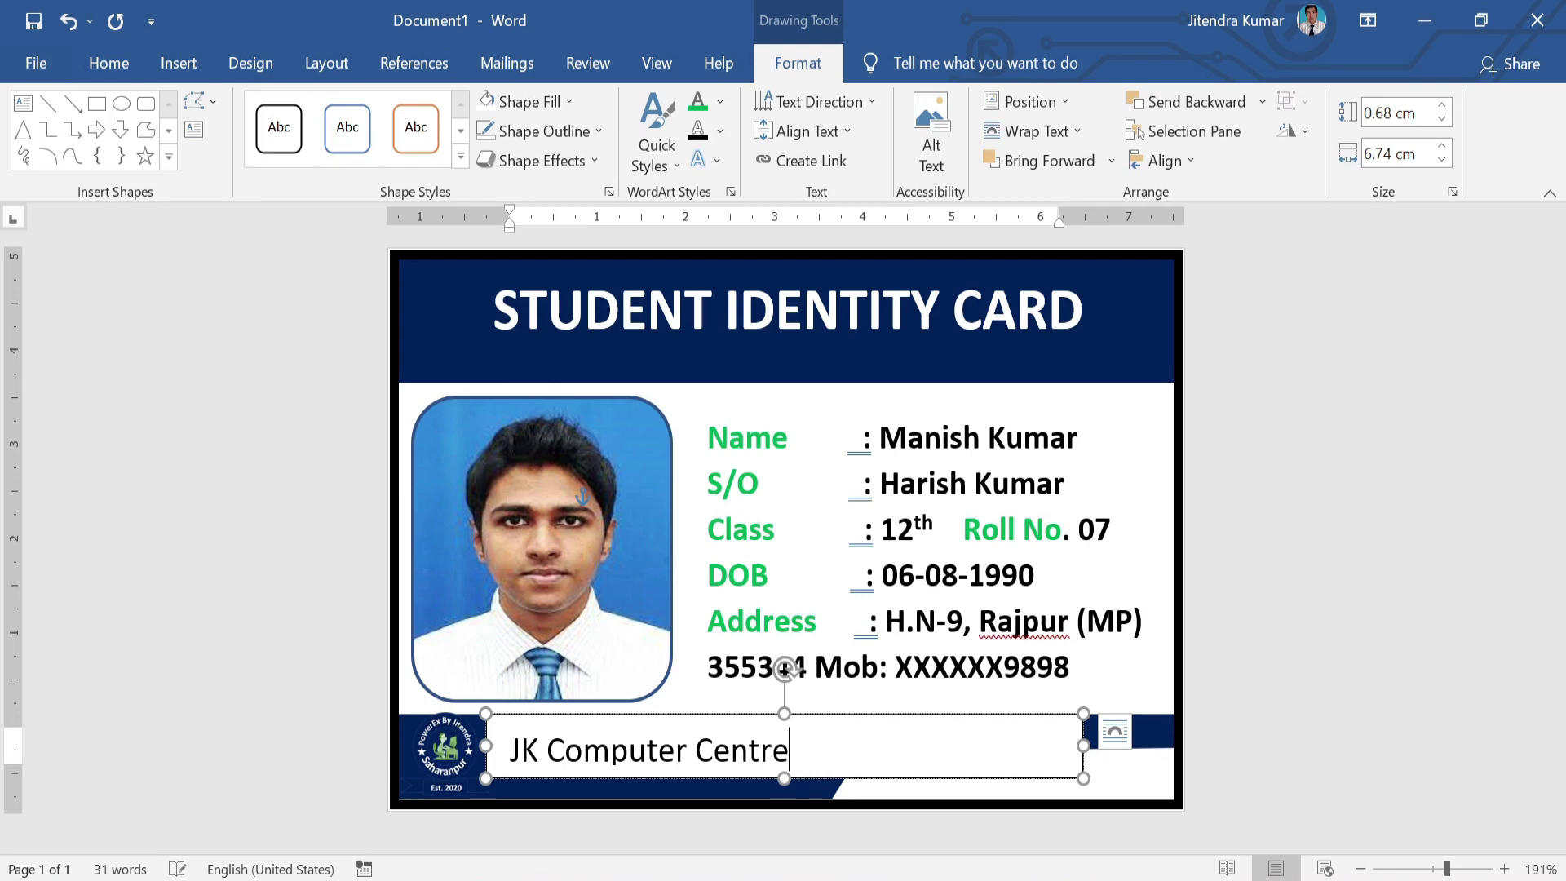
Make 'JK Computer Centre' bold 18 pt and resize the text box to fit.
{"action": "triple_click", "coordinate": [734, 746]}
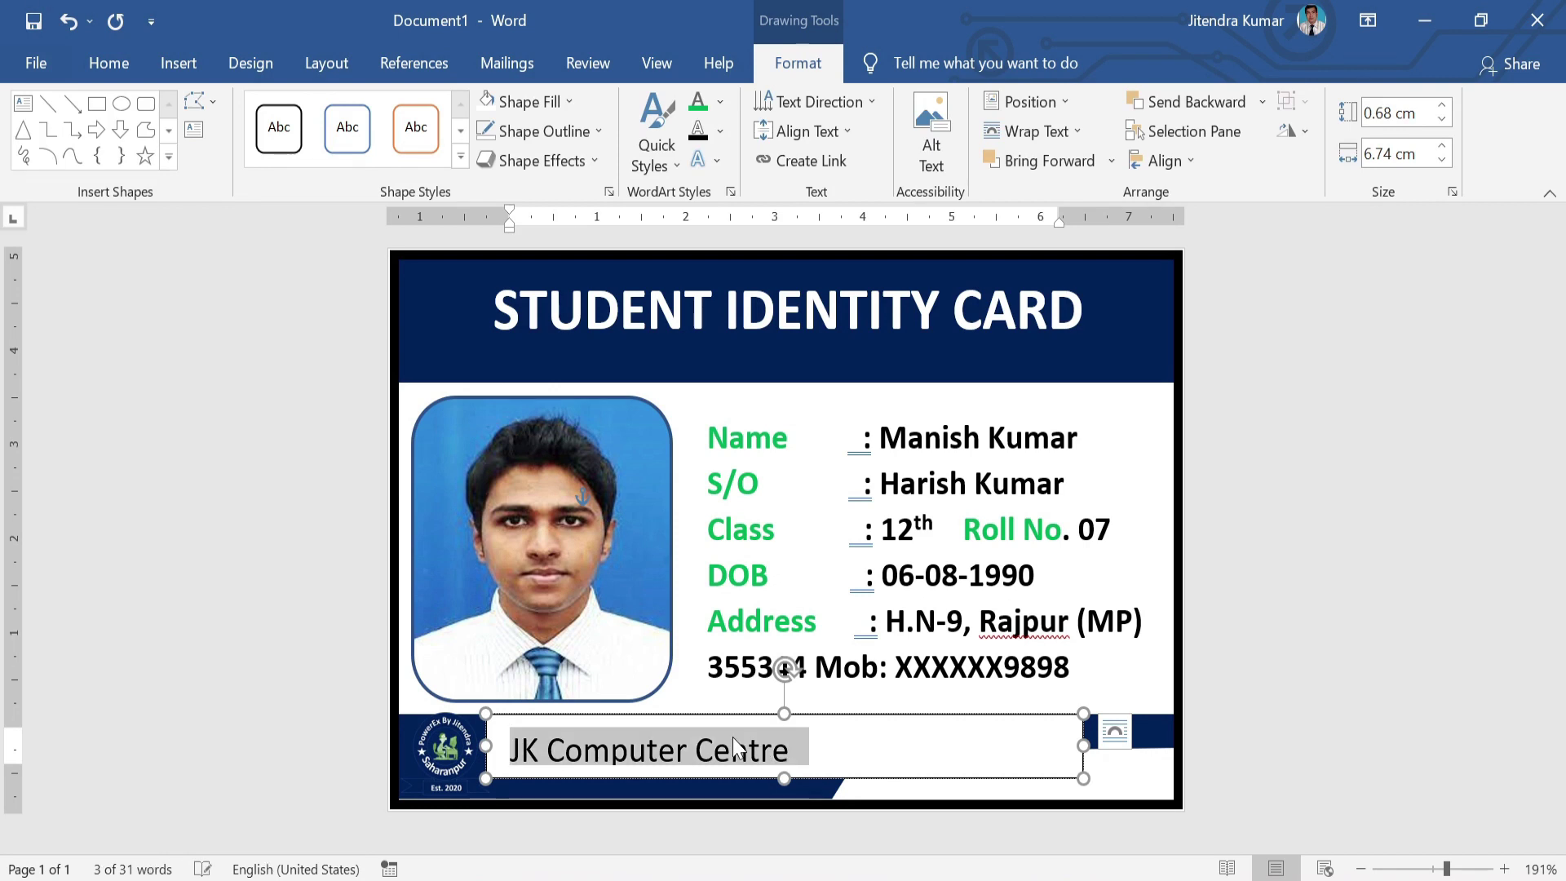
{"action": "left_click", "coordinate": [133, 70]}
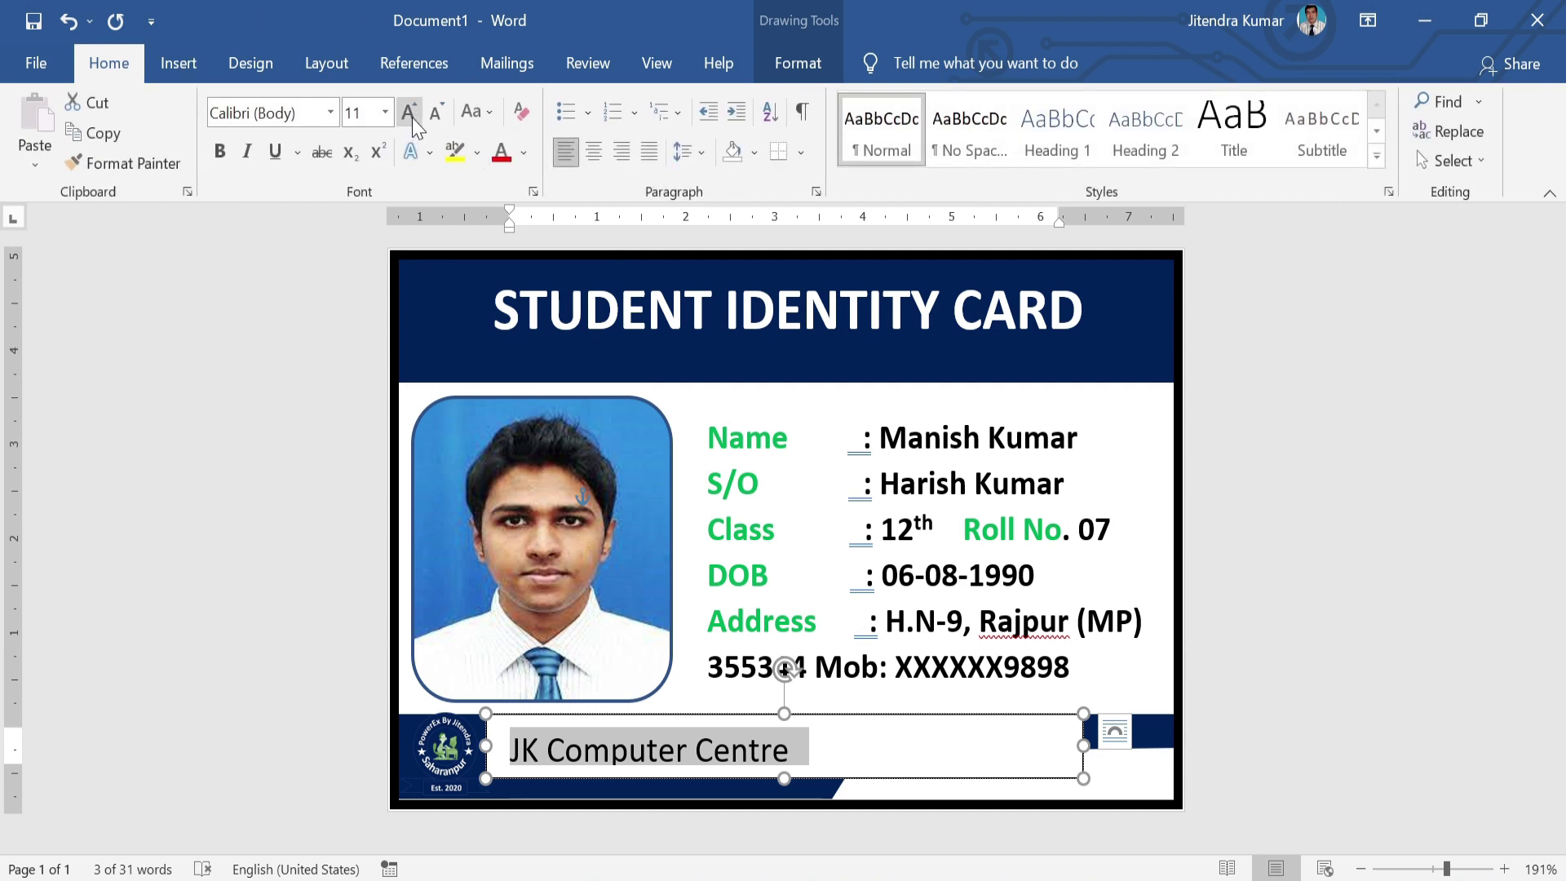
{"action": "left_click", "coordinate": [412, 117]}
{"action": "left_click", "coordinate": [413, 117]}
{"action": "left_click", "coordinate": [413, 118]}
{"action": "left_click", "coordinate": [413, 118]}
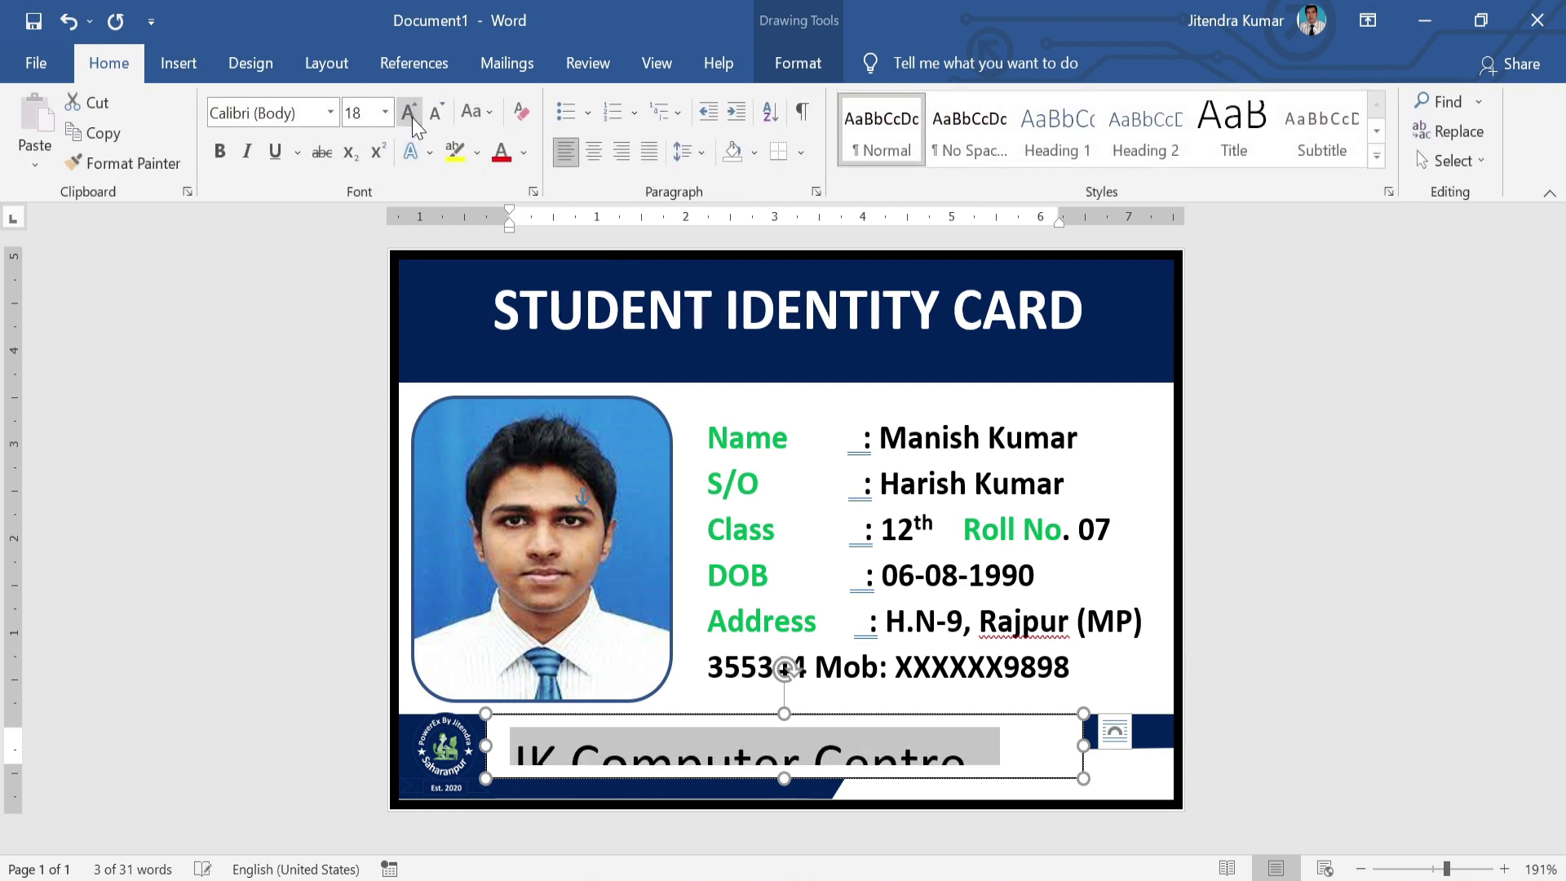
{"action": "left_click", "coordinate": [218, 154]}
{"action": "left_click_drag", "start_coordinate": [784, 779], "coordinate": [783, 827]}
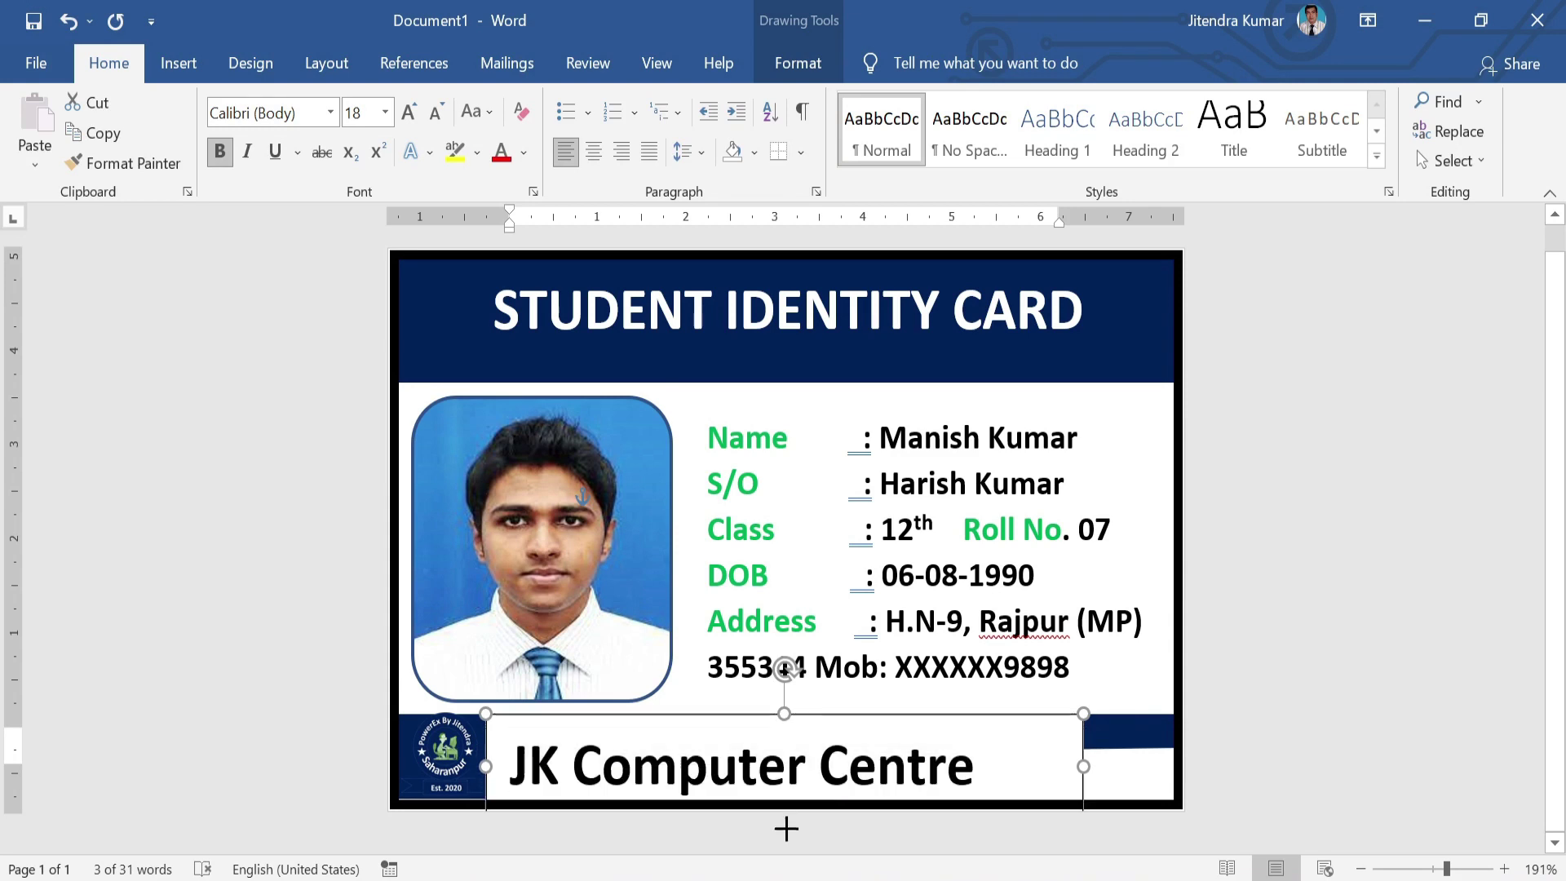
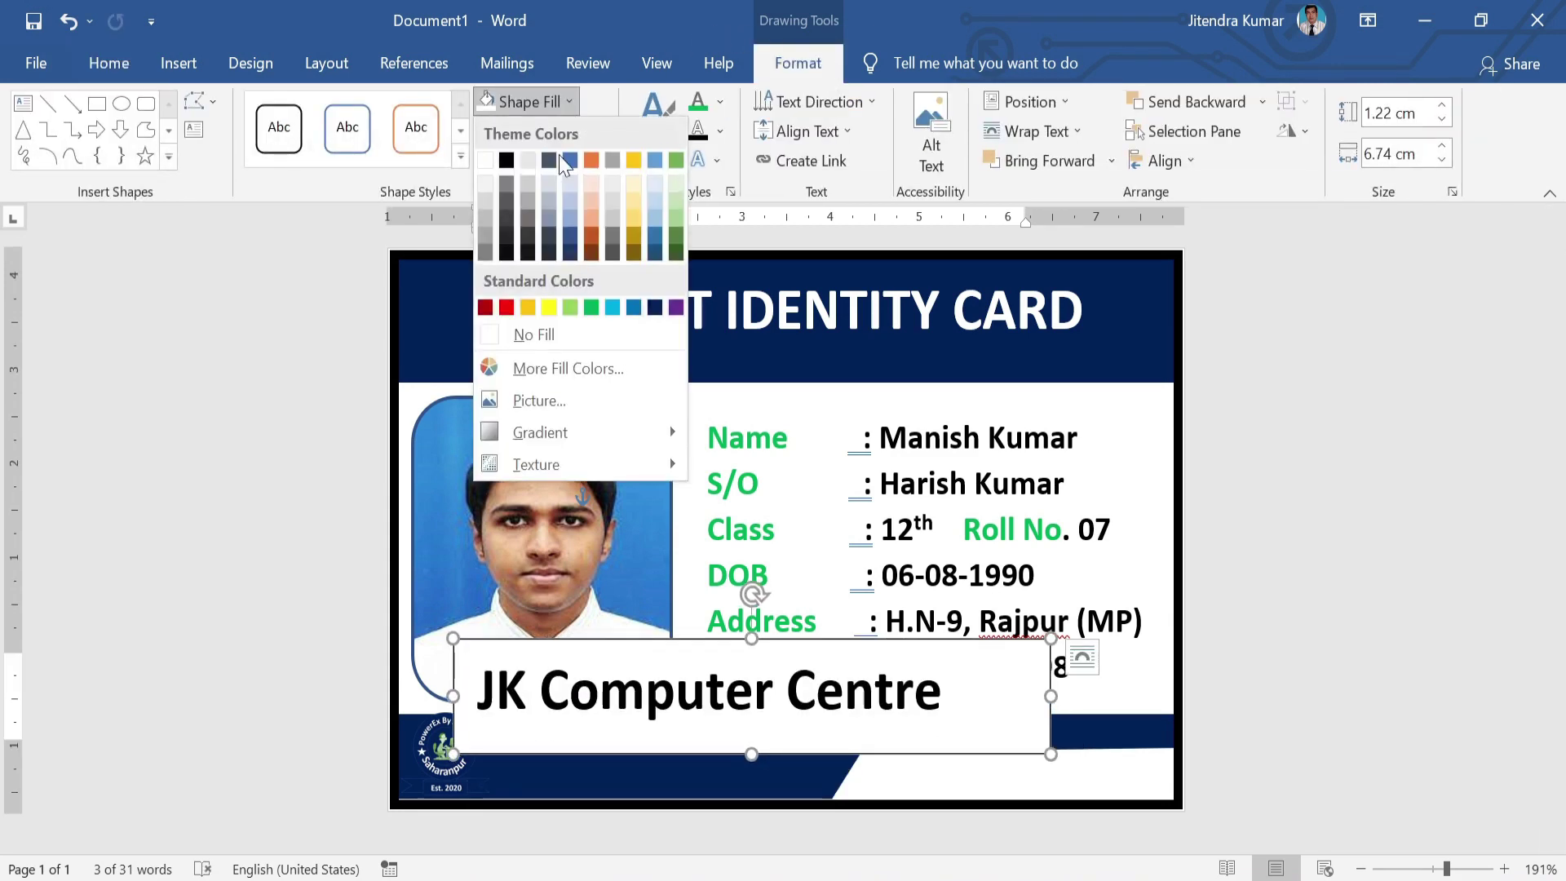
Give the JK Computer Centre box no fill and no outline, and make its text white.
{"action": "left_click", "coordinate": [542, 341]}
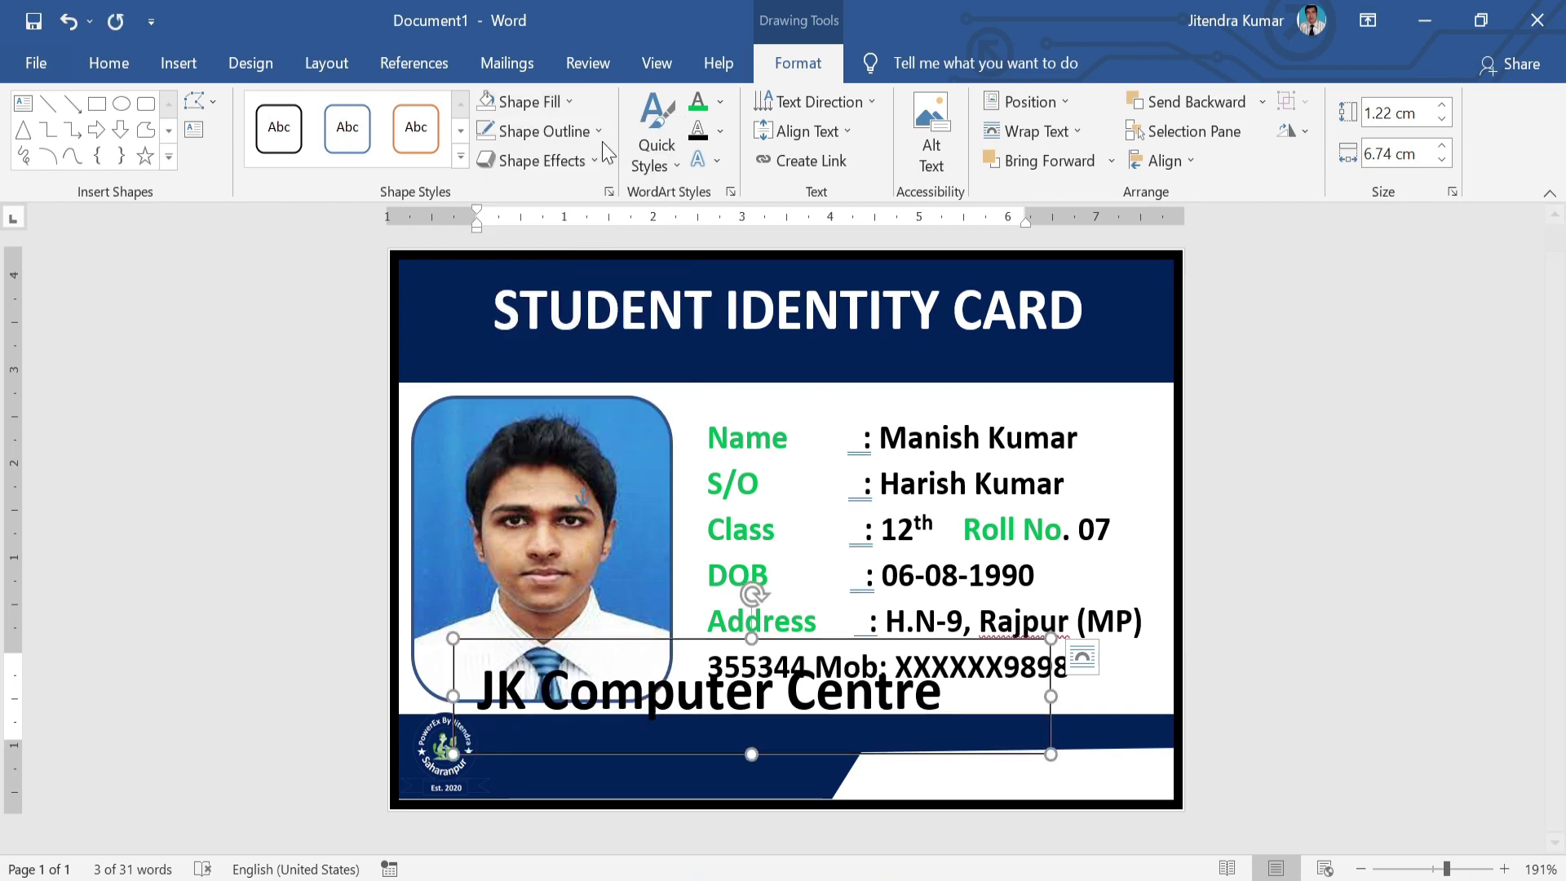
{"action": "left_click", "coordinate": [594, 133]}
{"action": "left_click", "coordinate": [539, 363]}
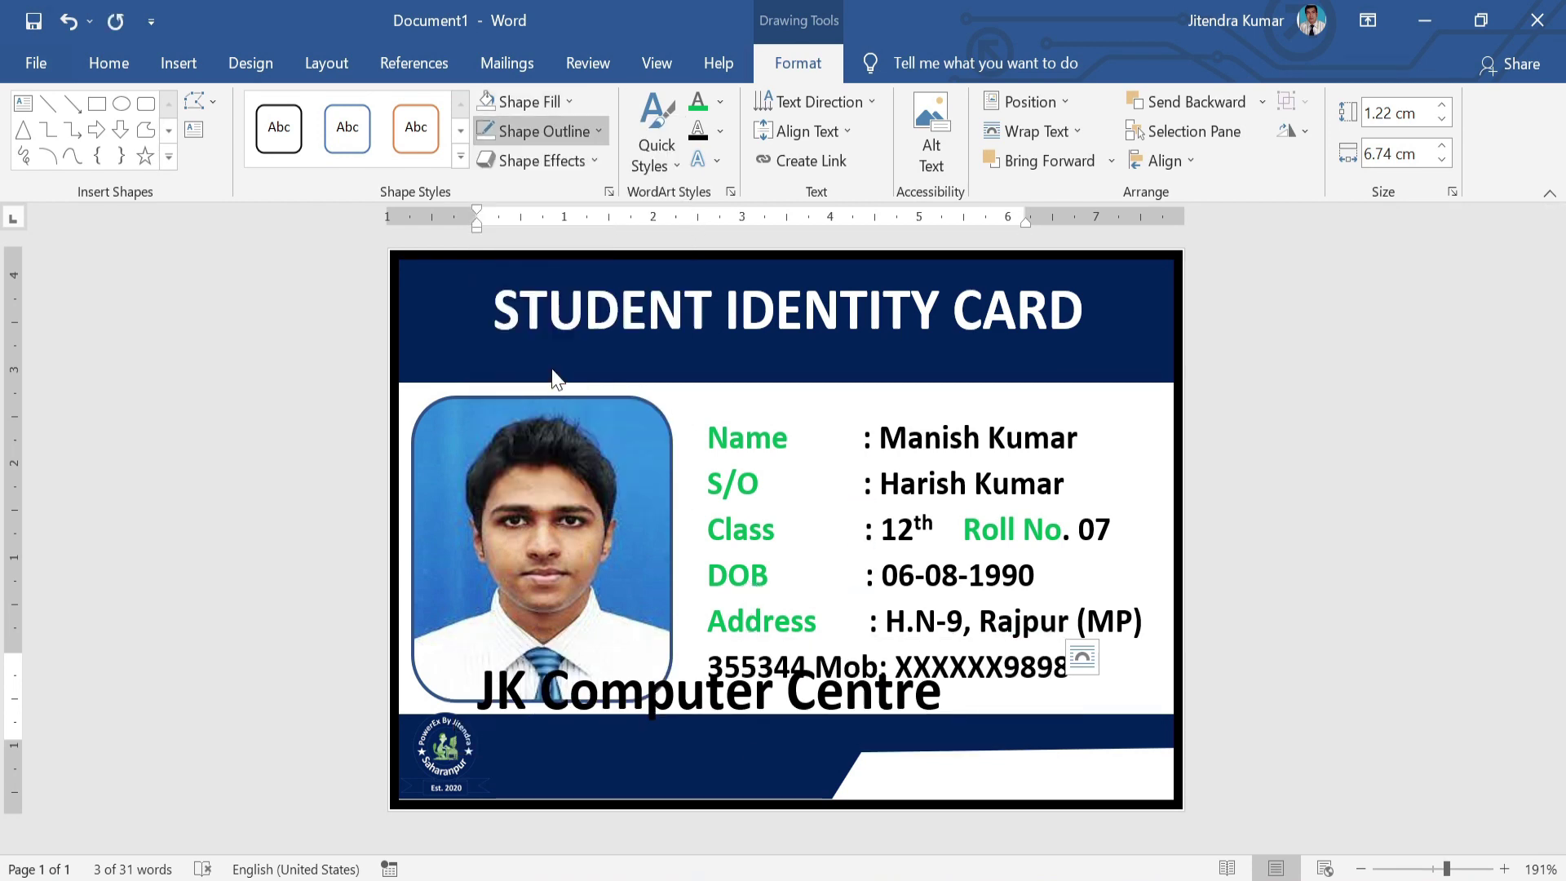
{"action": "left_click", "coordinate": [109, 64]}
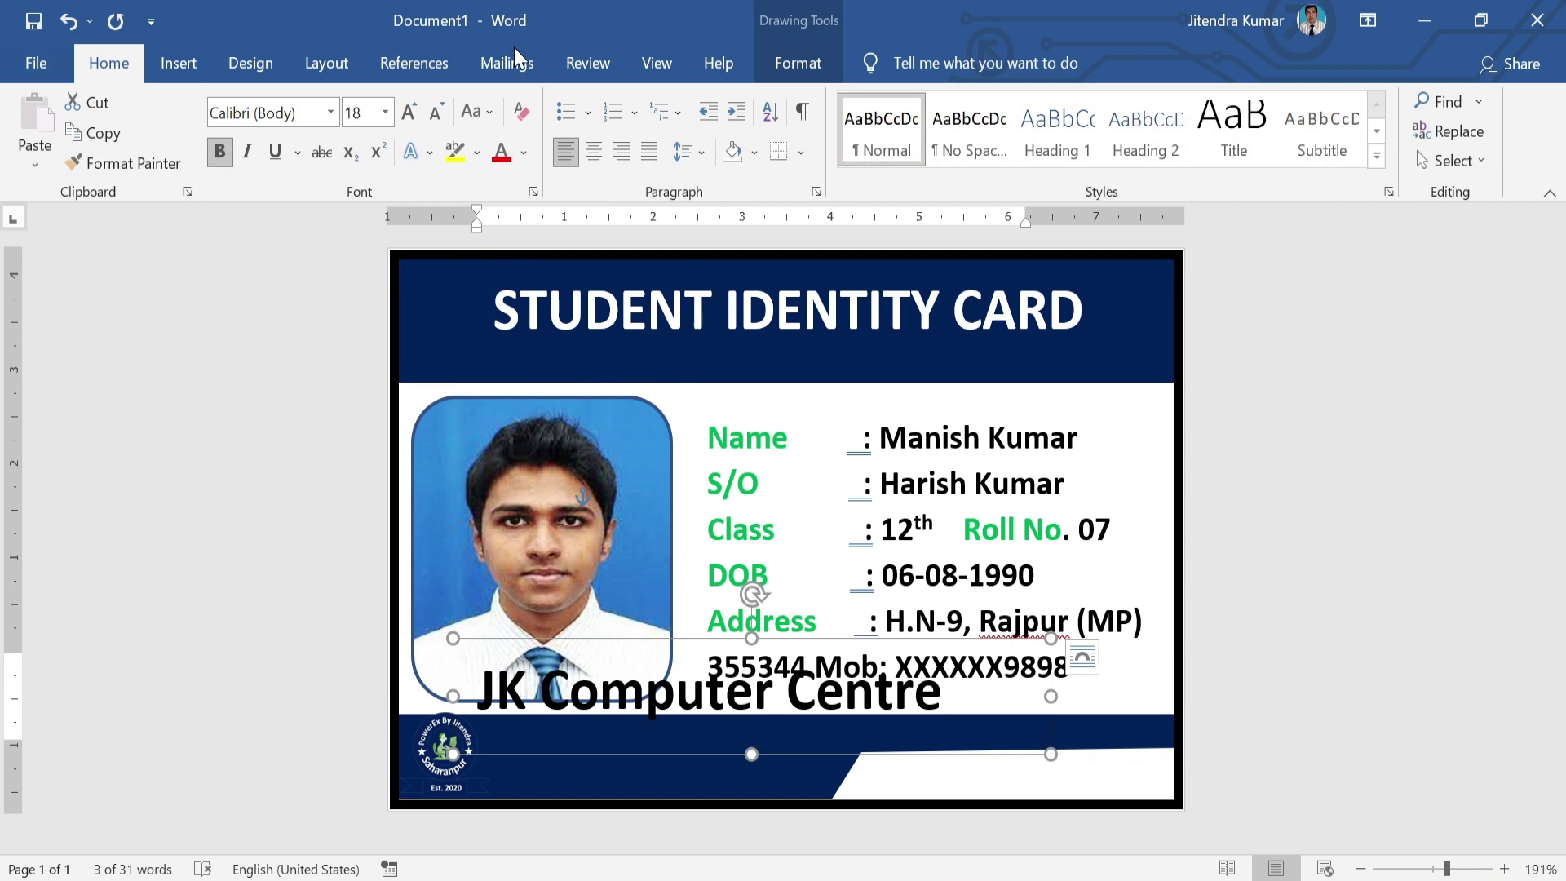
{"action": "left_click", "coordinate": [522, 161]}
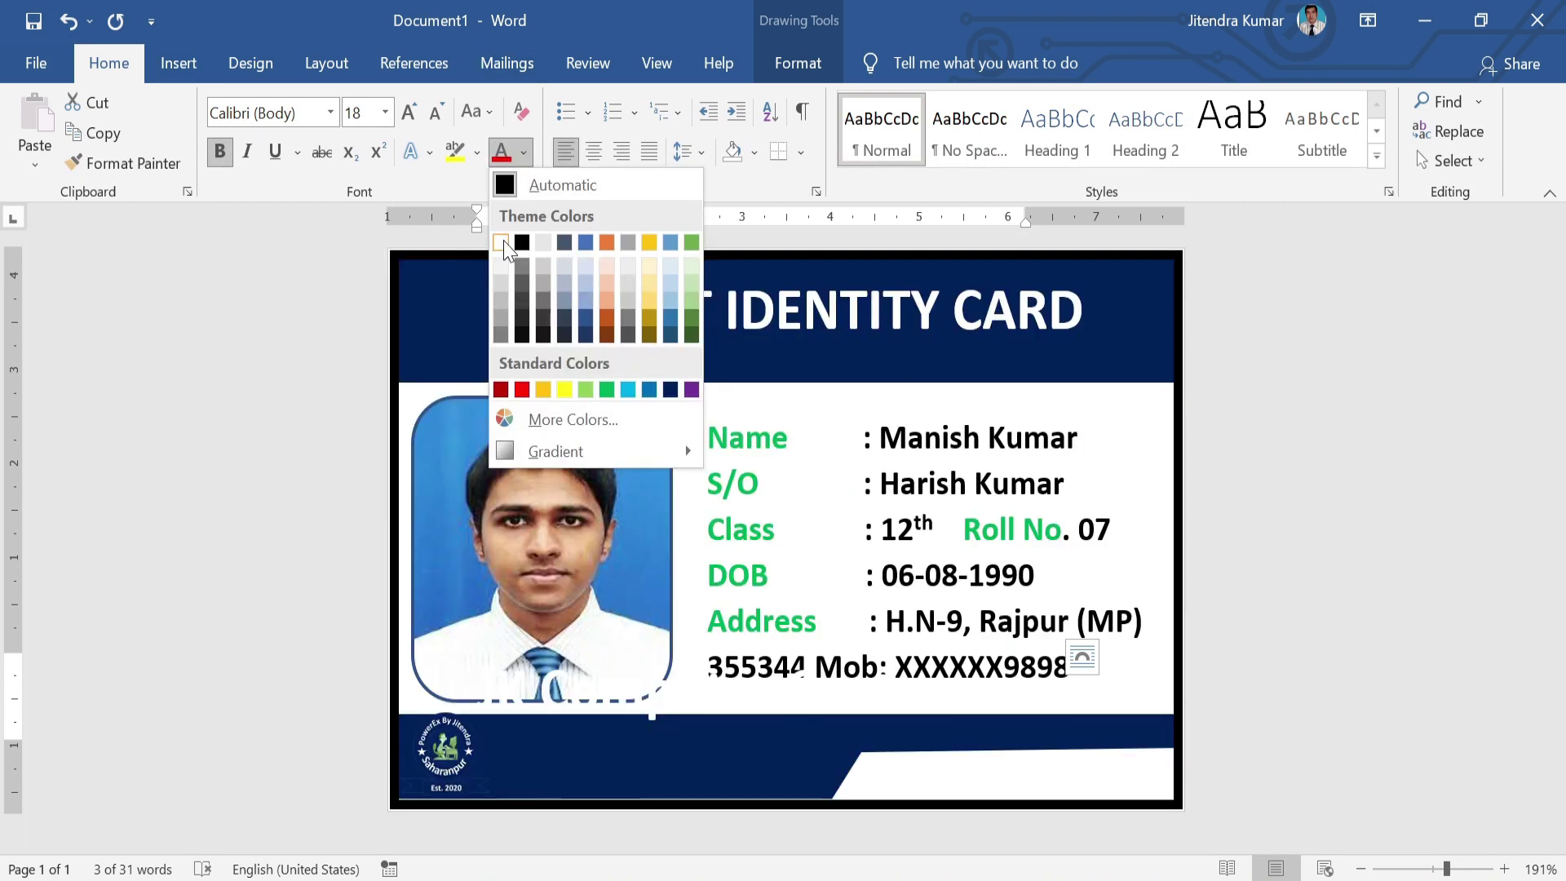
{"action": "left_click", "coordinate": [507, 235]}
Move the JK Computer Centre box into the navy footer band and shrink its text to 14.
{"action": "left_click_drag", "start_coordinate": [829, 640], "coordinate": [812, 676]}
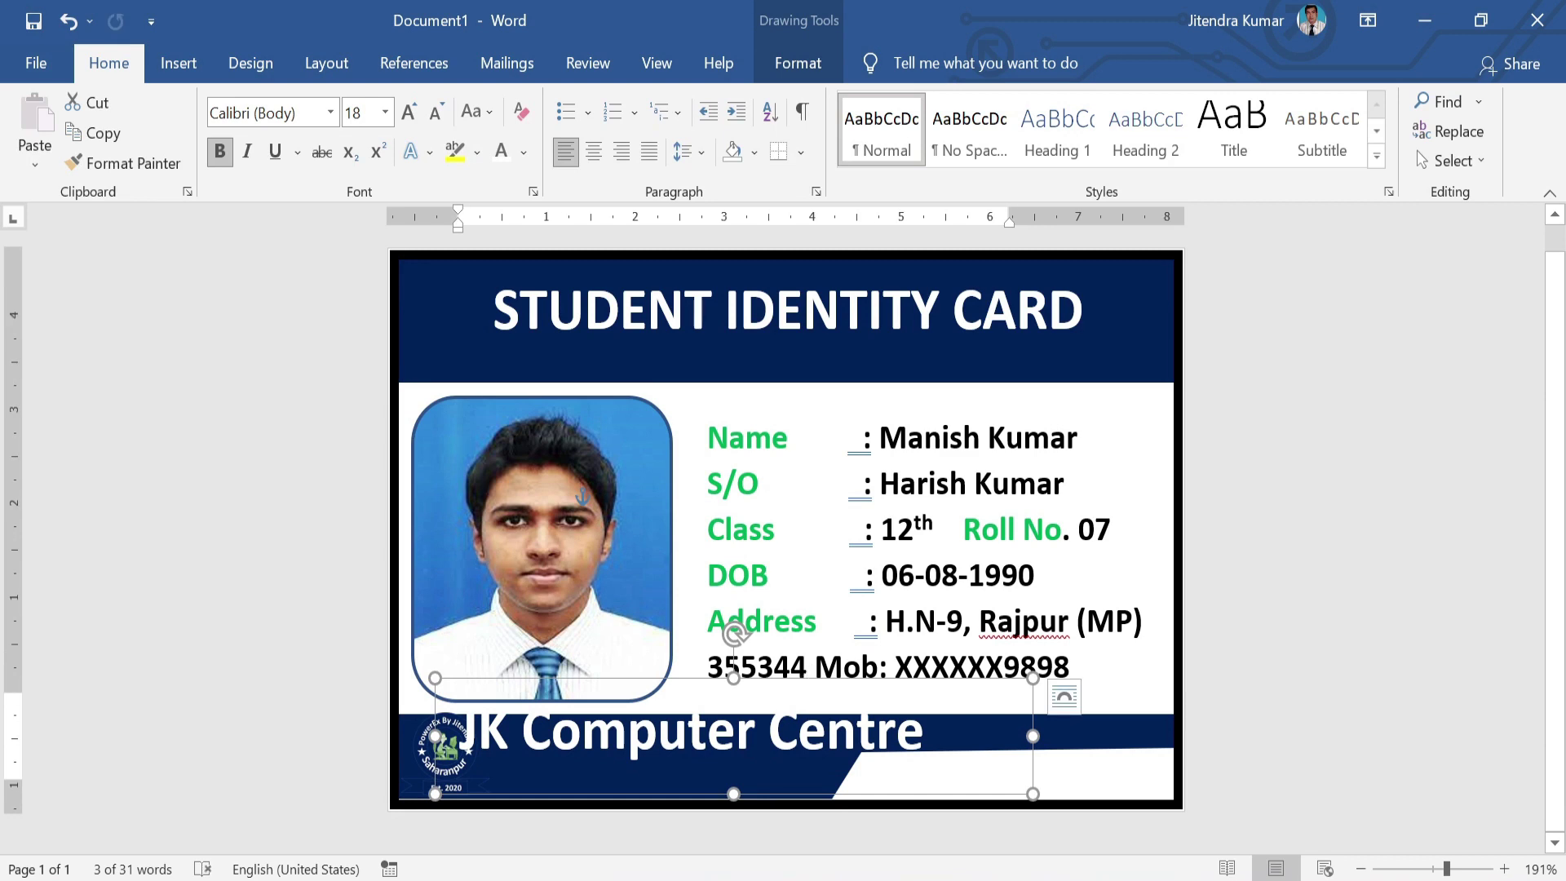
{"action": "key", "text": "ctrl+a"}
{"action": "left_click", "coordinate": [437, 116]}
{"action": "key", "text": "Right"}
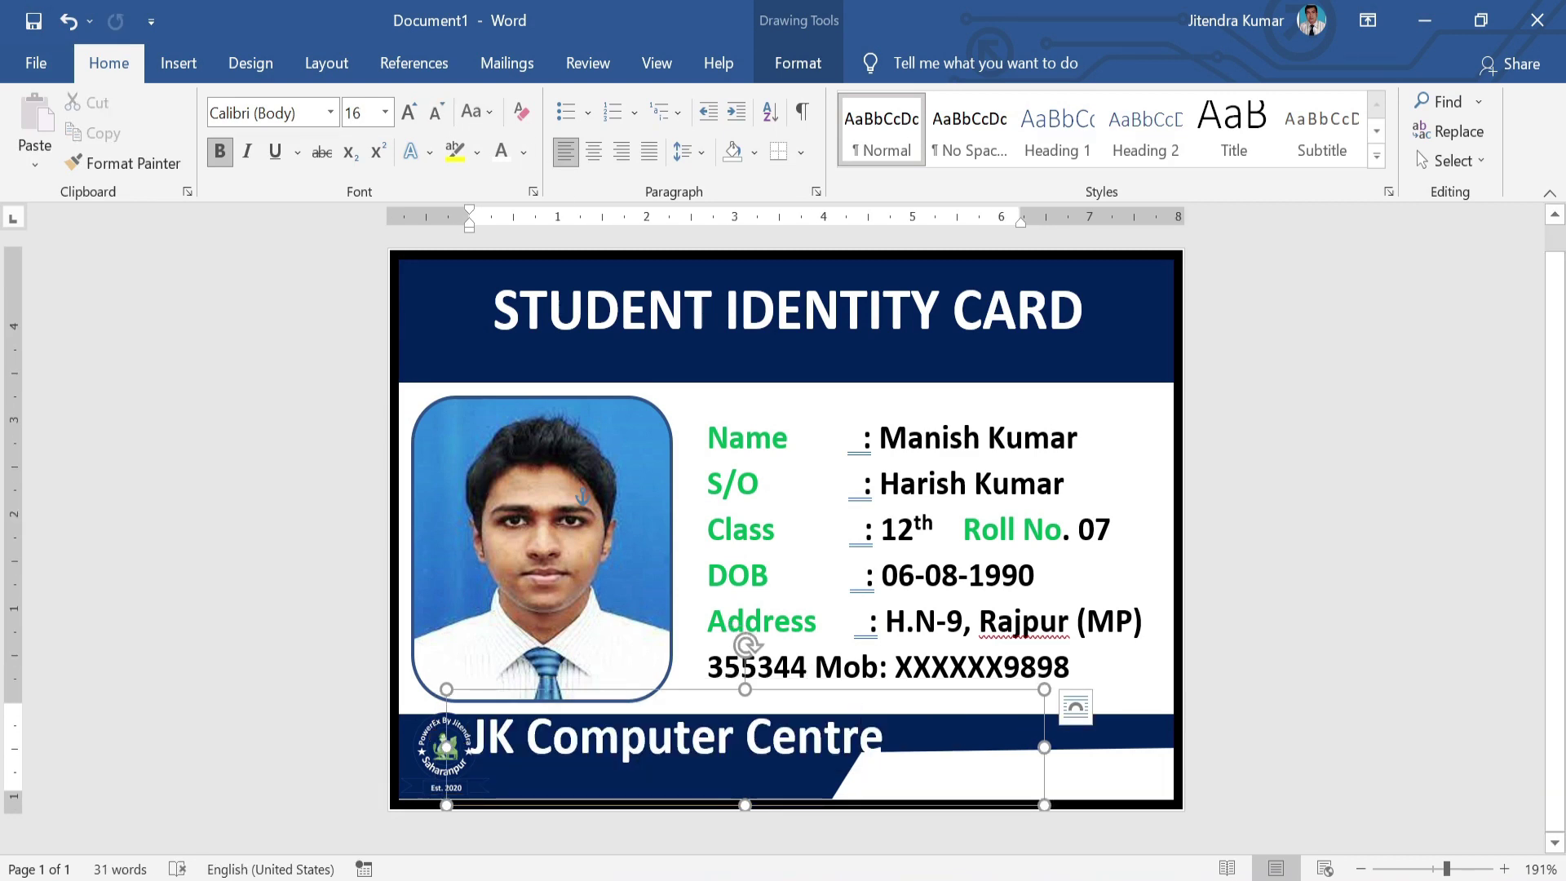
{"action": "key", "text": "ctrl+a"}
{"action": "left_click", "coordinate": [436, 112]}
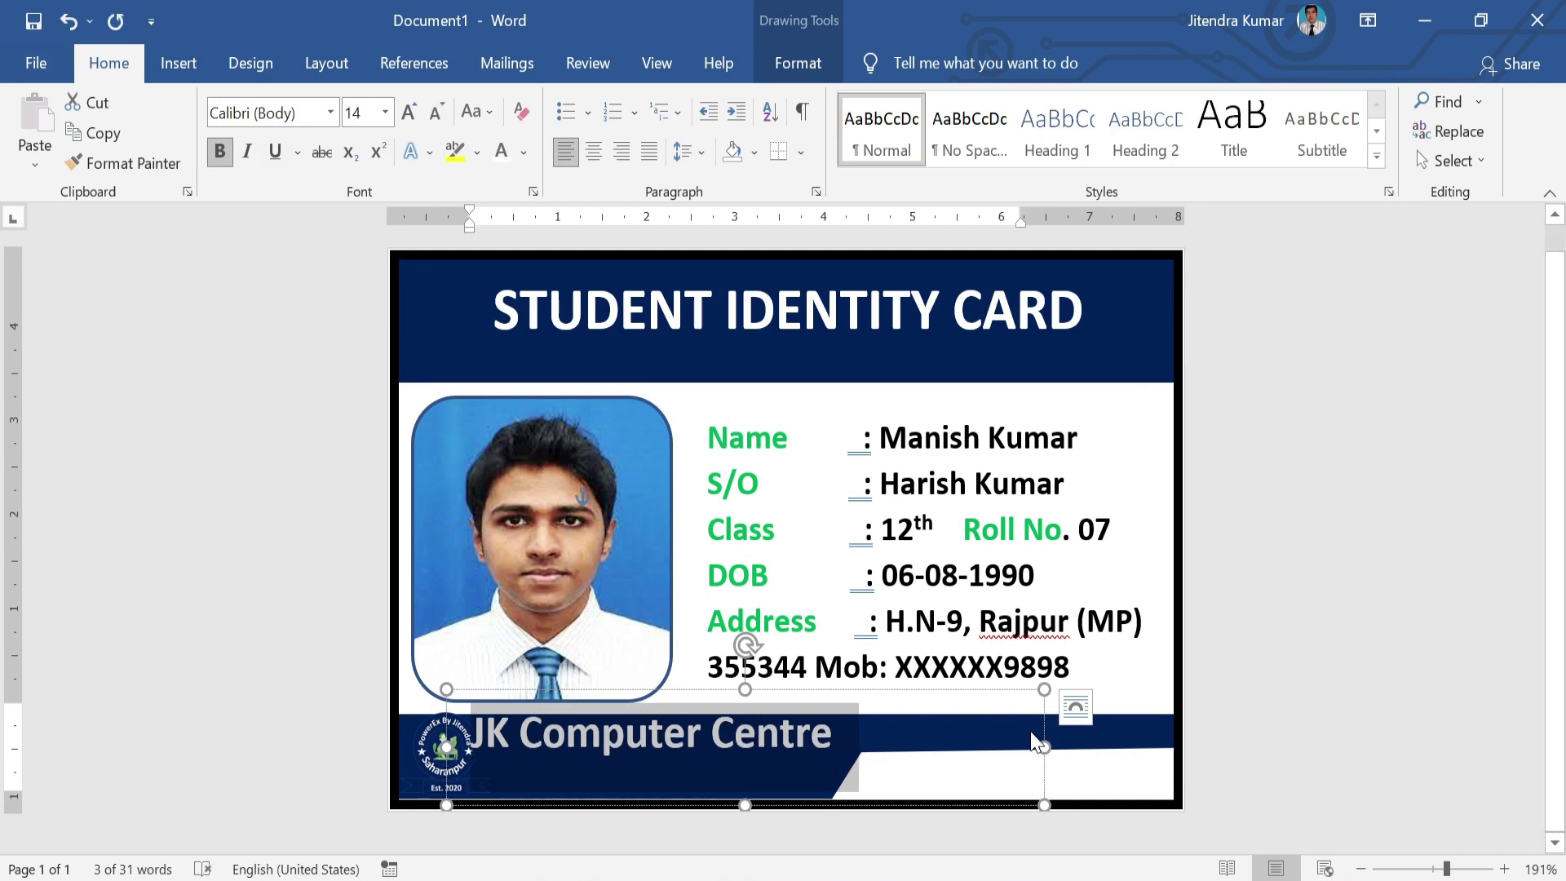
{"action": "left_click_drag", "start_coordinate": [1034, 742], "coordinate": [1065, 740]}
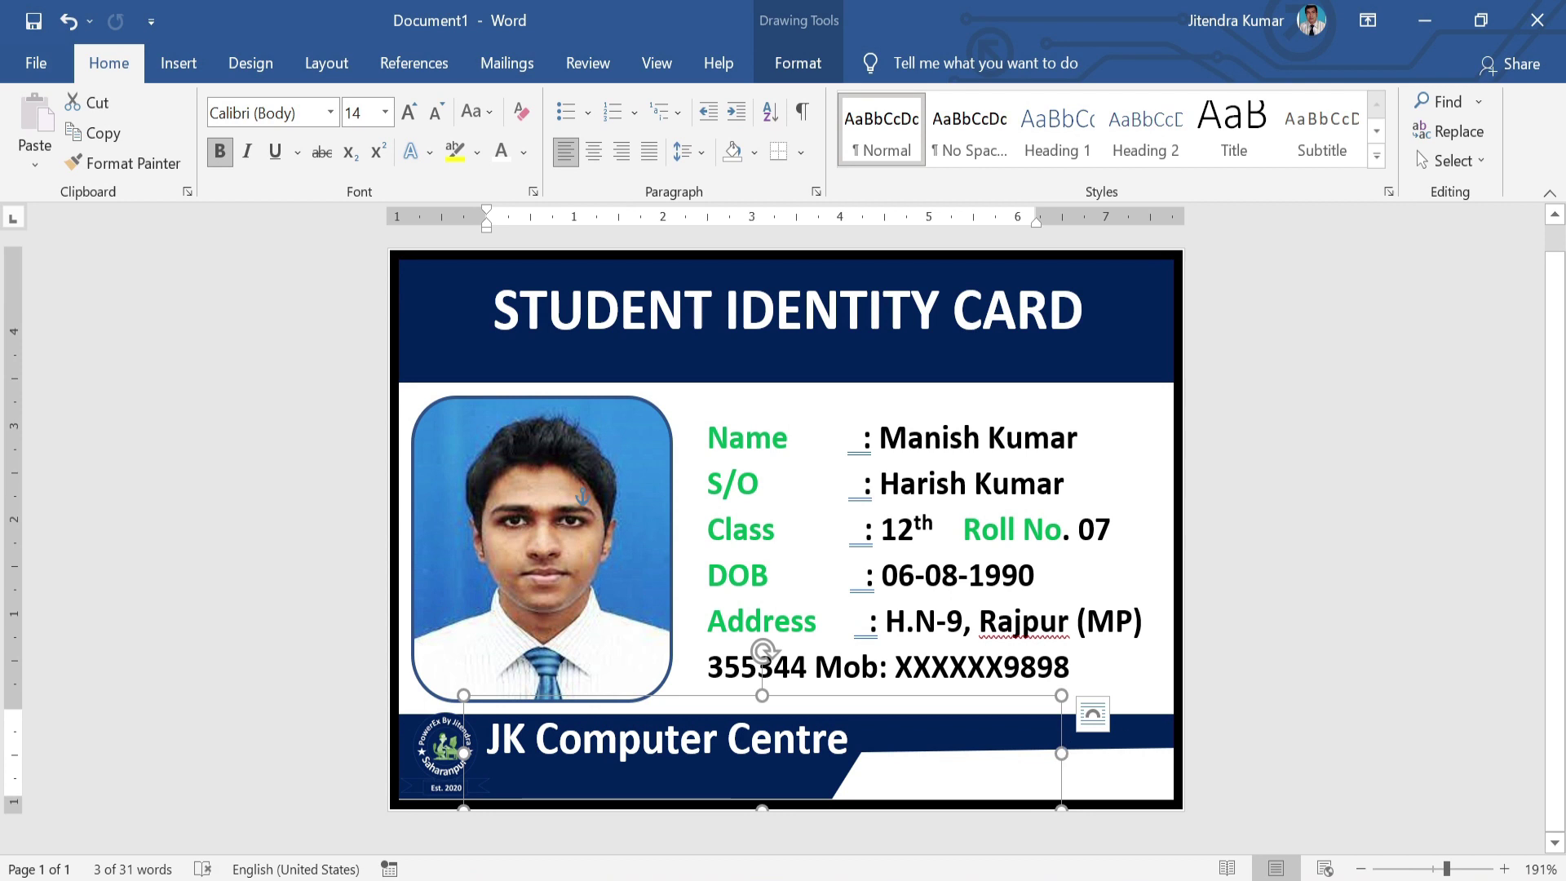
{"action": "key", "text": "Escape"}
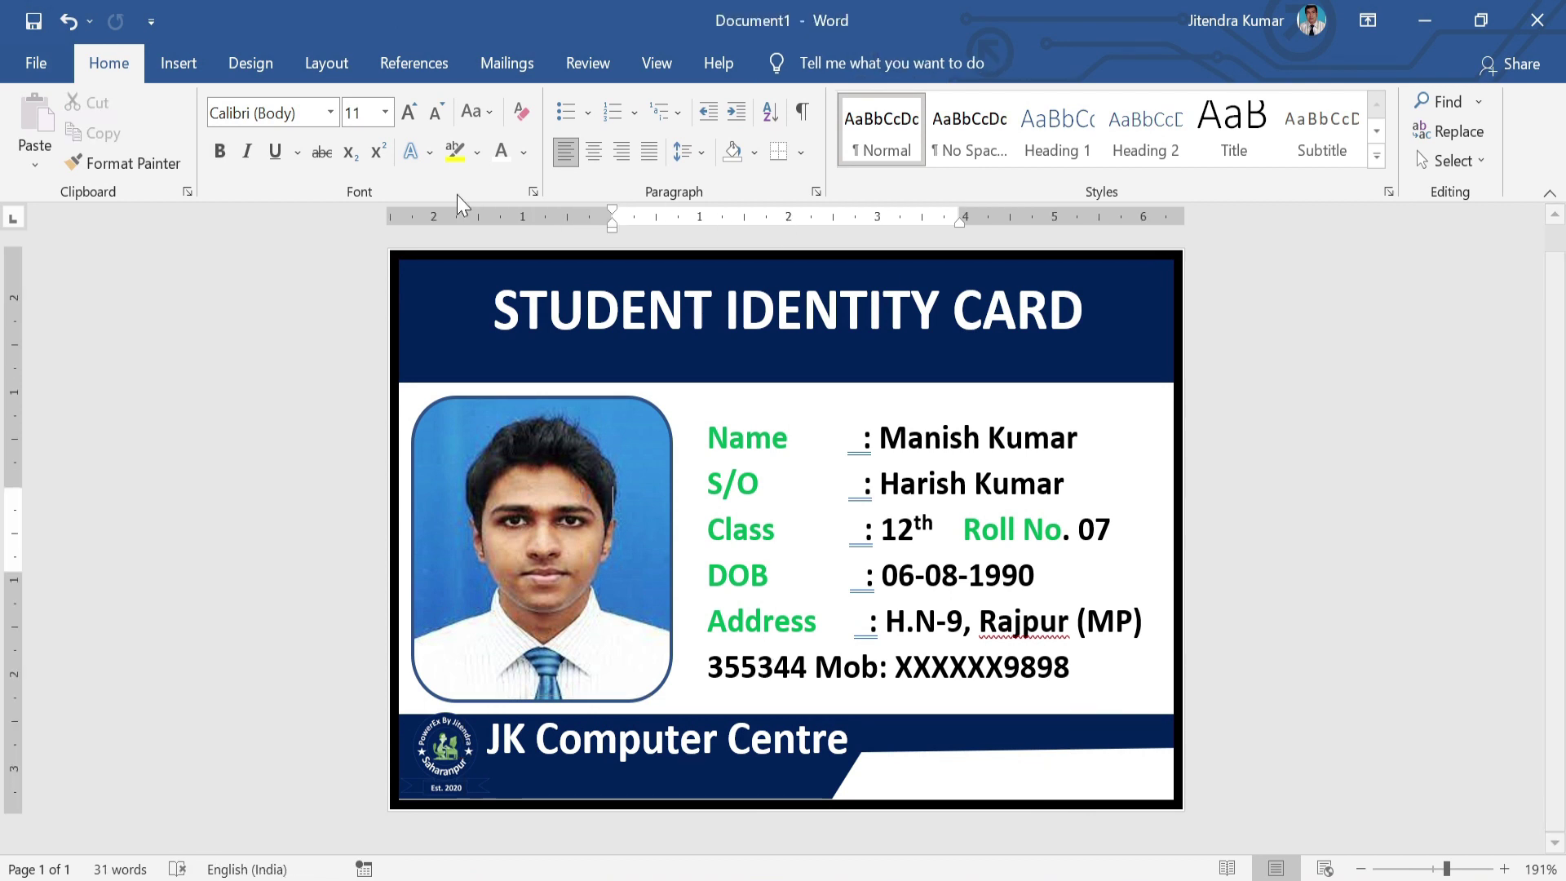
Draw a new text box on the card, move it below the Address line and make it taller.
{"action": "left_click", "coordinate": [191, 69]}
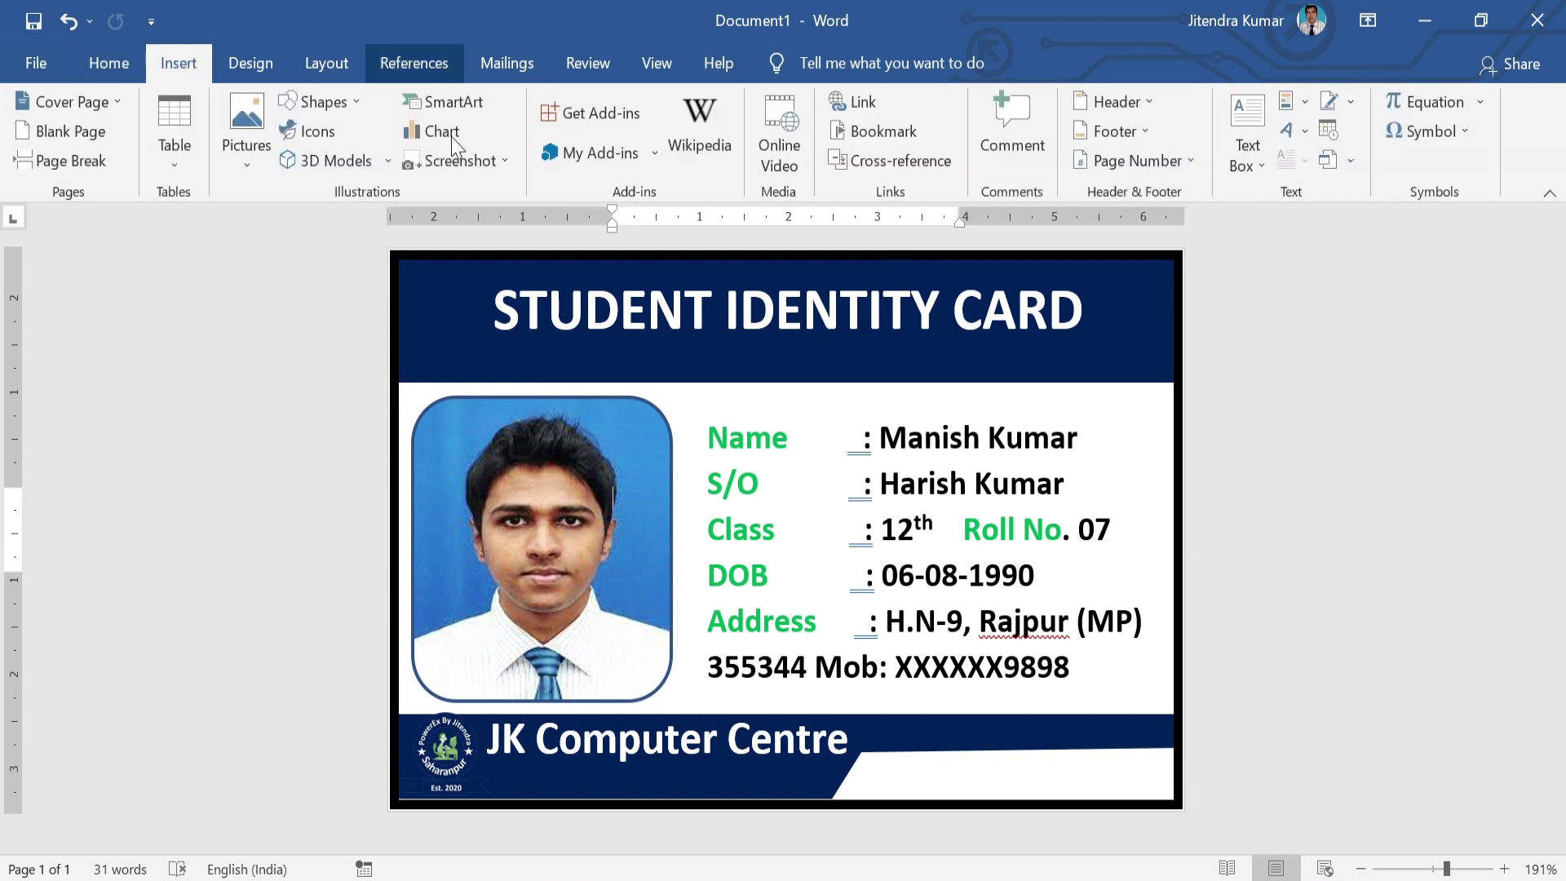
{"action": "left_click", "coordinate": [335, 103]}
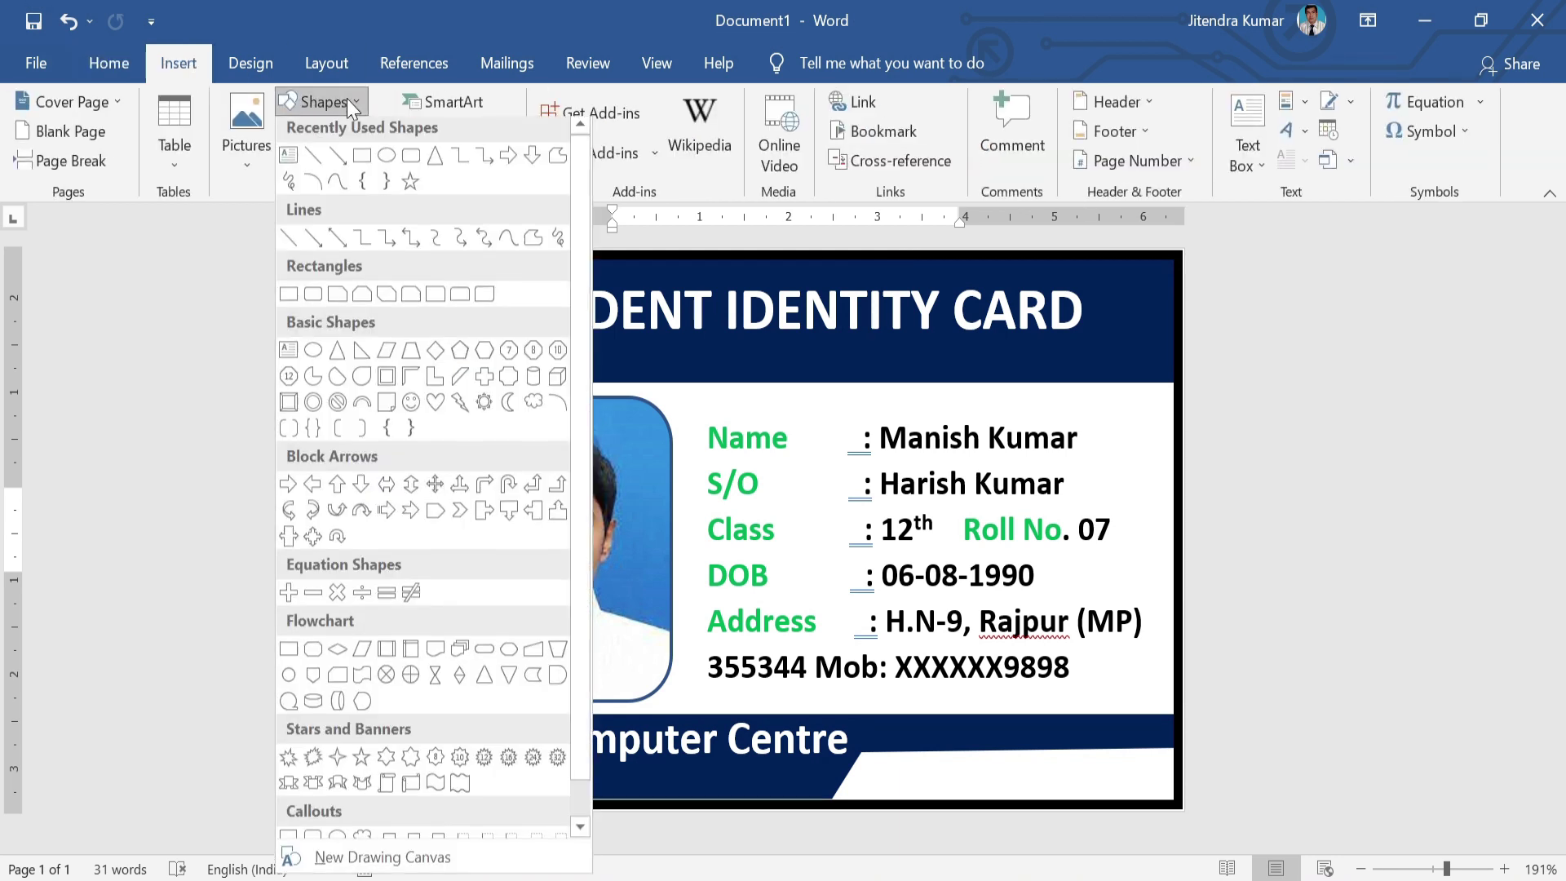
{"action": "left_click", "coordinate": [288, 161]}
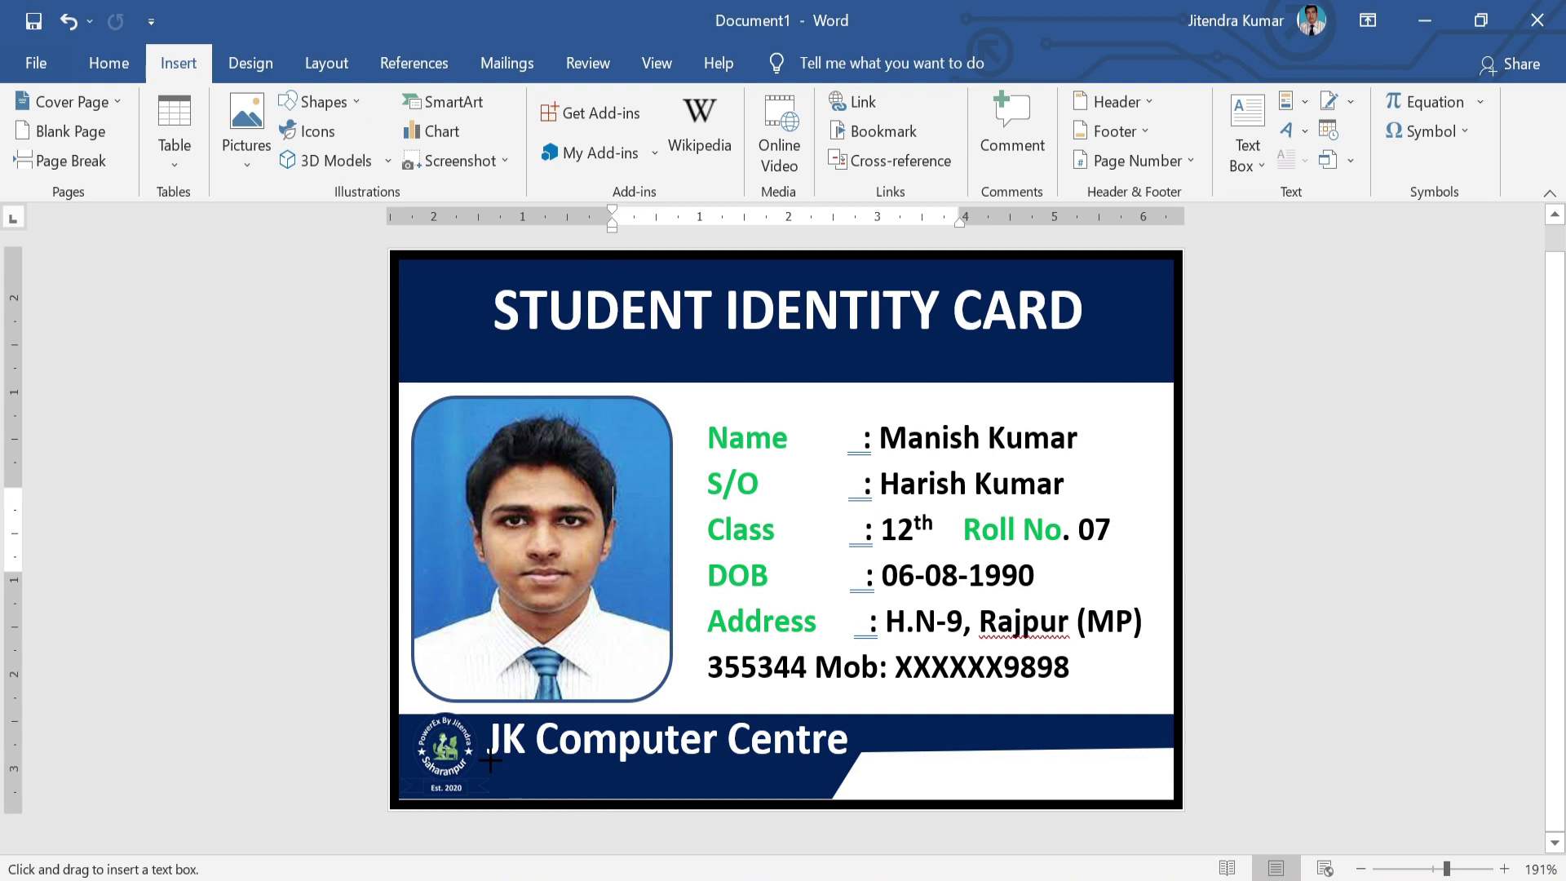
{"action": "mouse_move", "coordinate": [488, 758]}
{"action": "left_mouse_down"}
{"action": "mouse_move", "coordinate": [1052, 824]}
{"action": "mouse_move", "coordinate": [1069, 808]}
{"action": "left_mouse_up"}
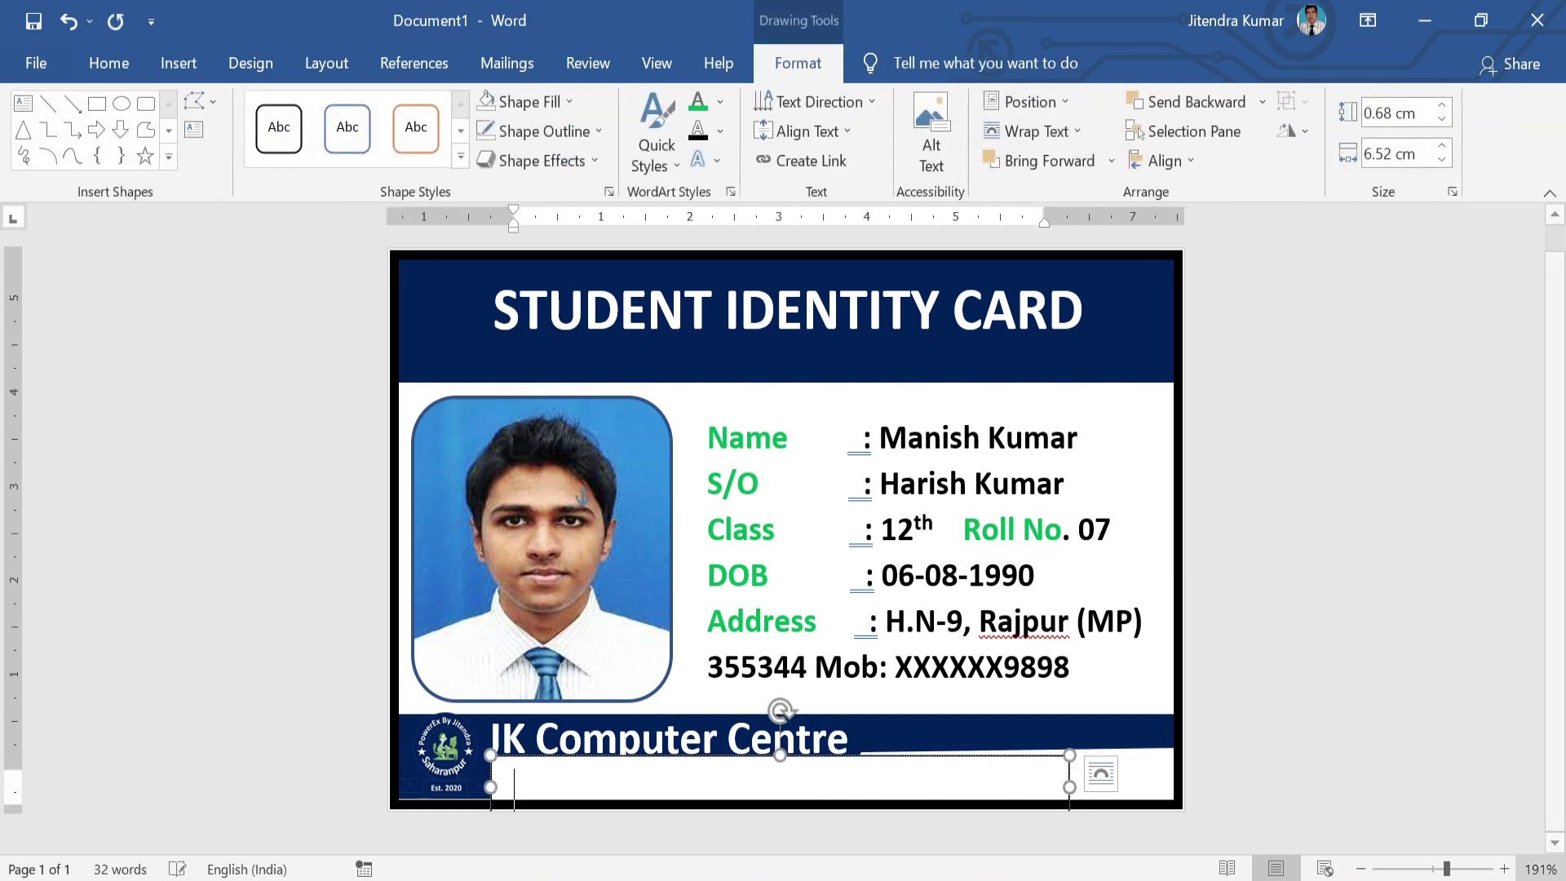
{"action": "left_click_drag", "start_coordinate": [1449, 871], "coordinate": [1460, 869]}
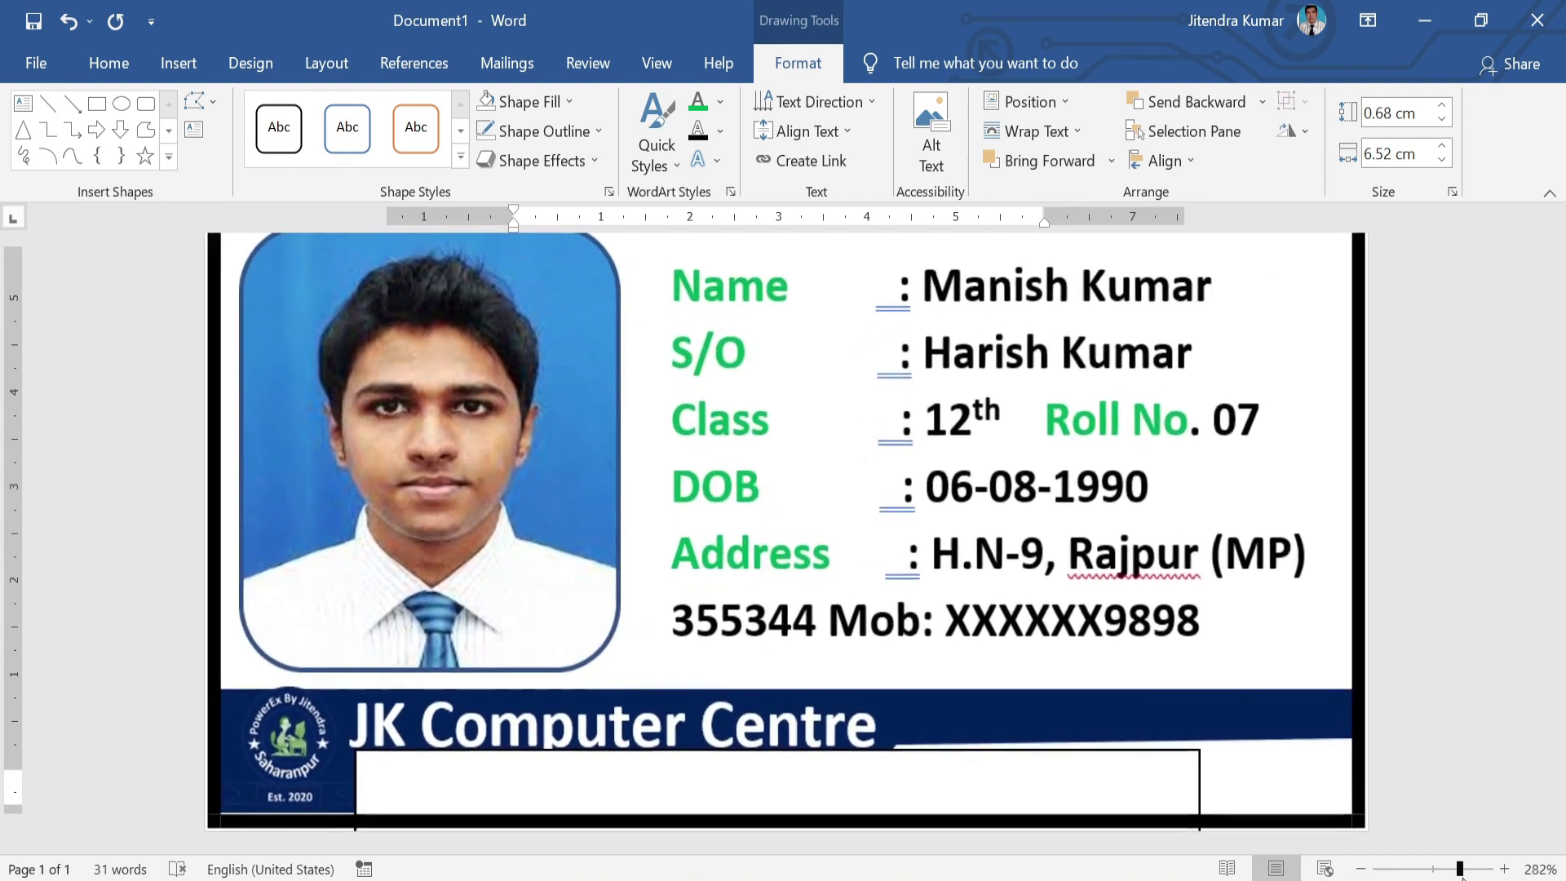
{"action": "scroll", "coordinate": [1554, 530], "scroll_direction": "down", "scroll_amount": 1}
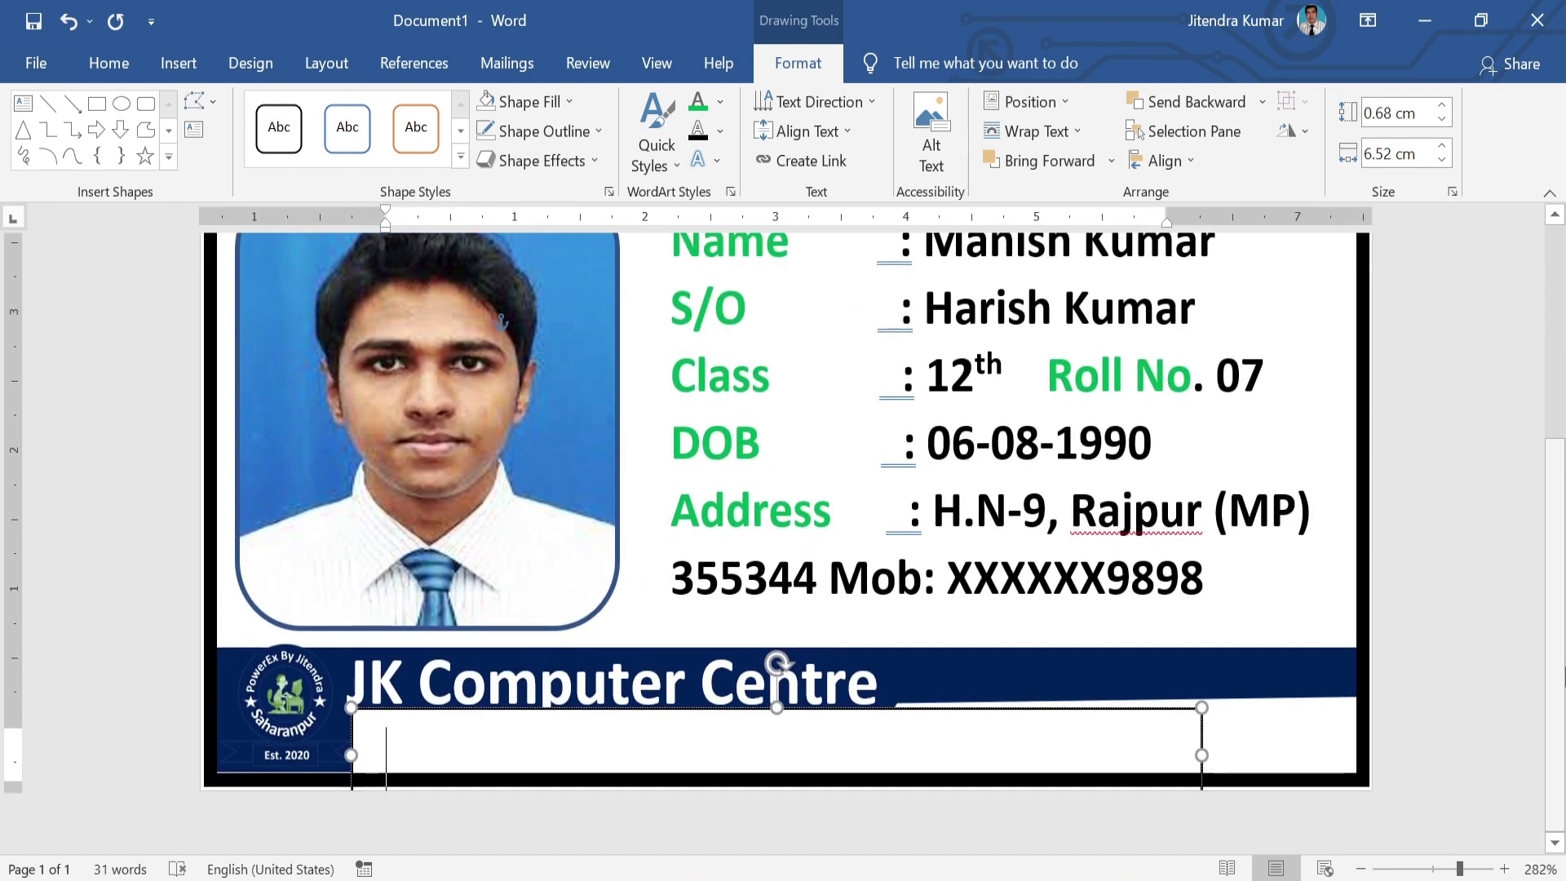
{"action": "left_click_drag", "start_coordinate": [1101, 709], "coordinate": [1052, 551]}
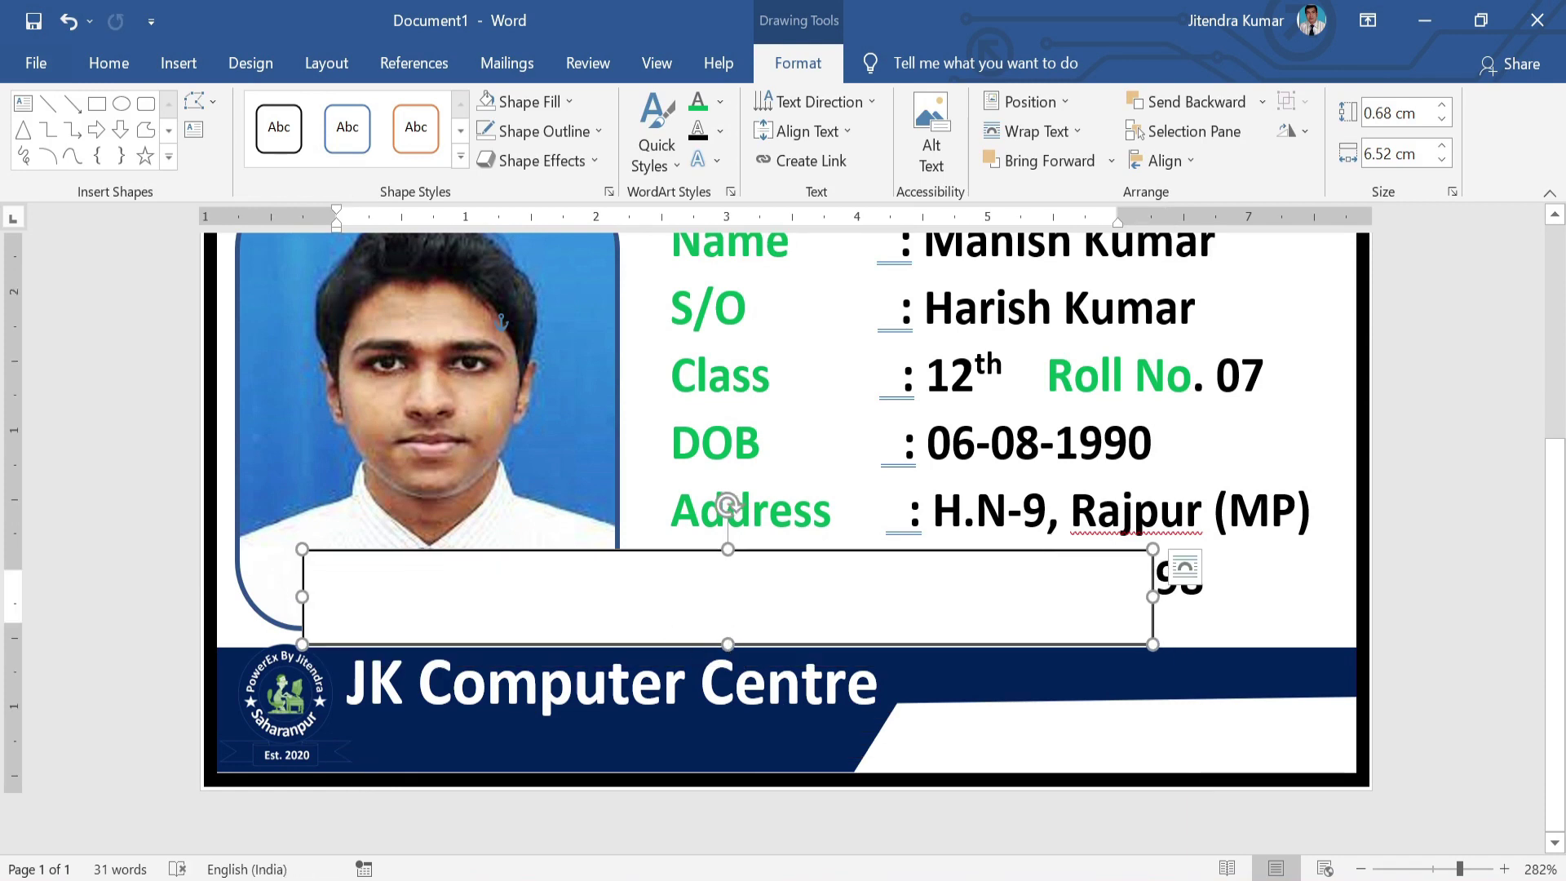
{"action": "left_click_drag", "start_coordinate": [727, 644], "coordinate": [728, 685]}
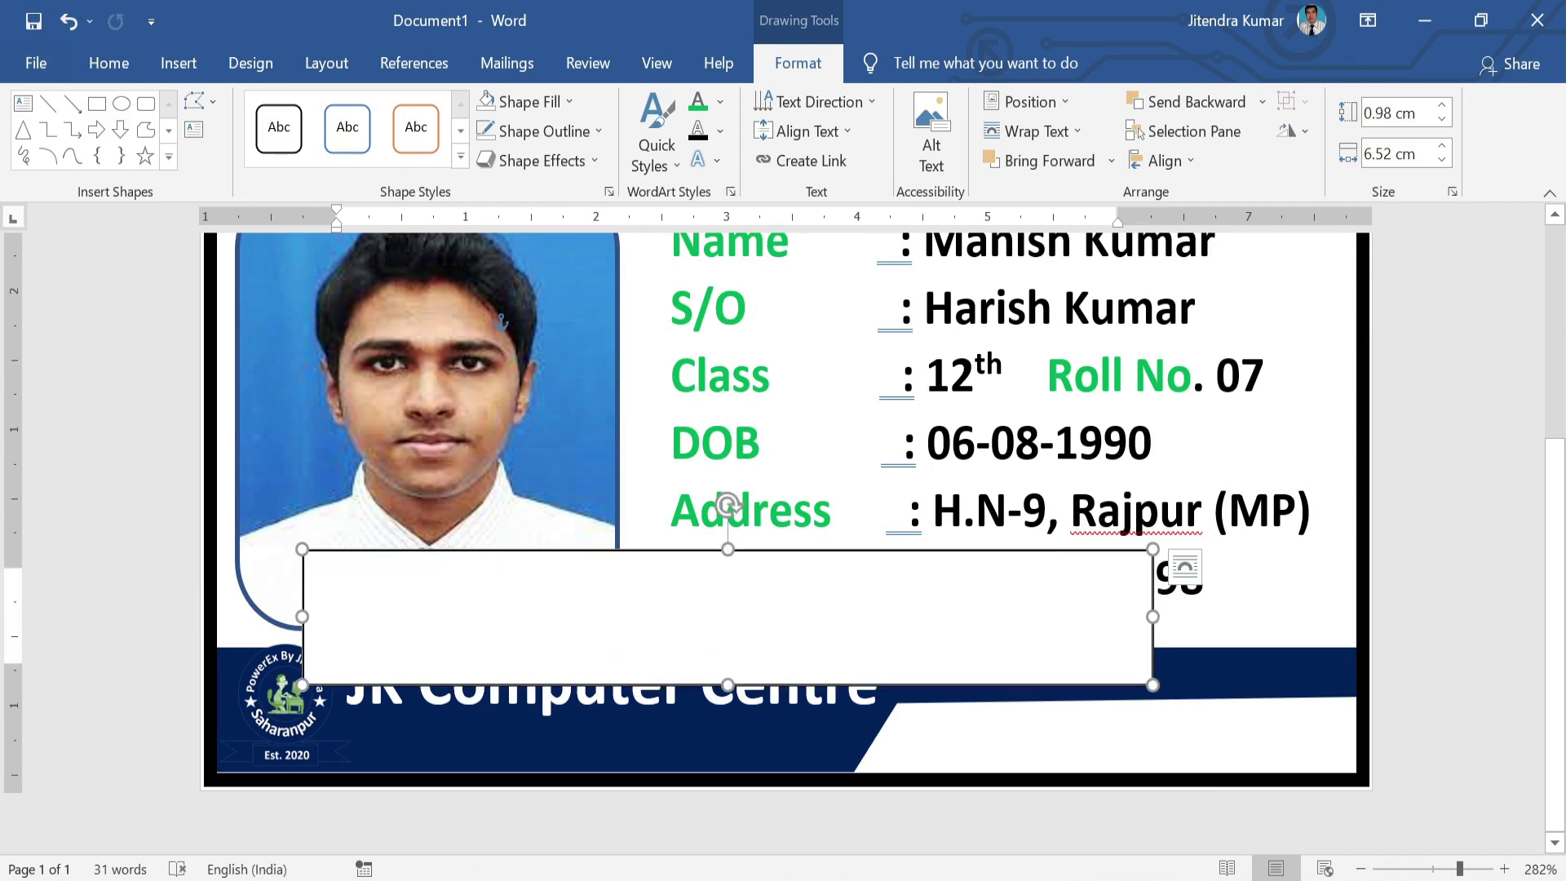
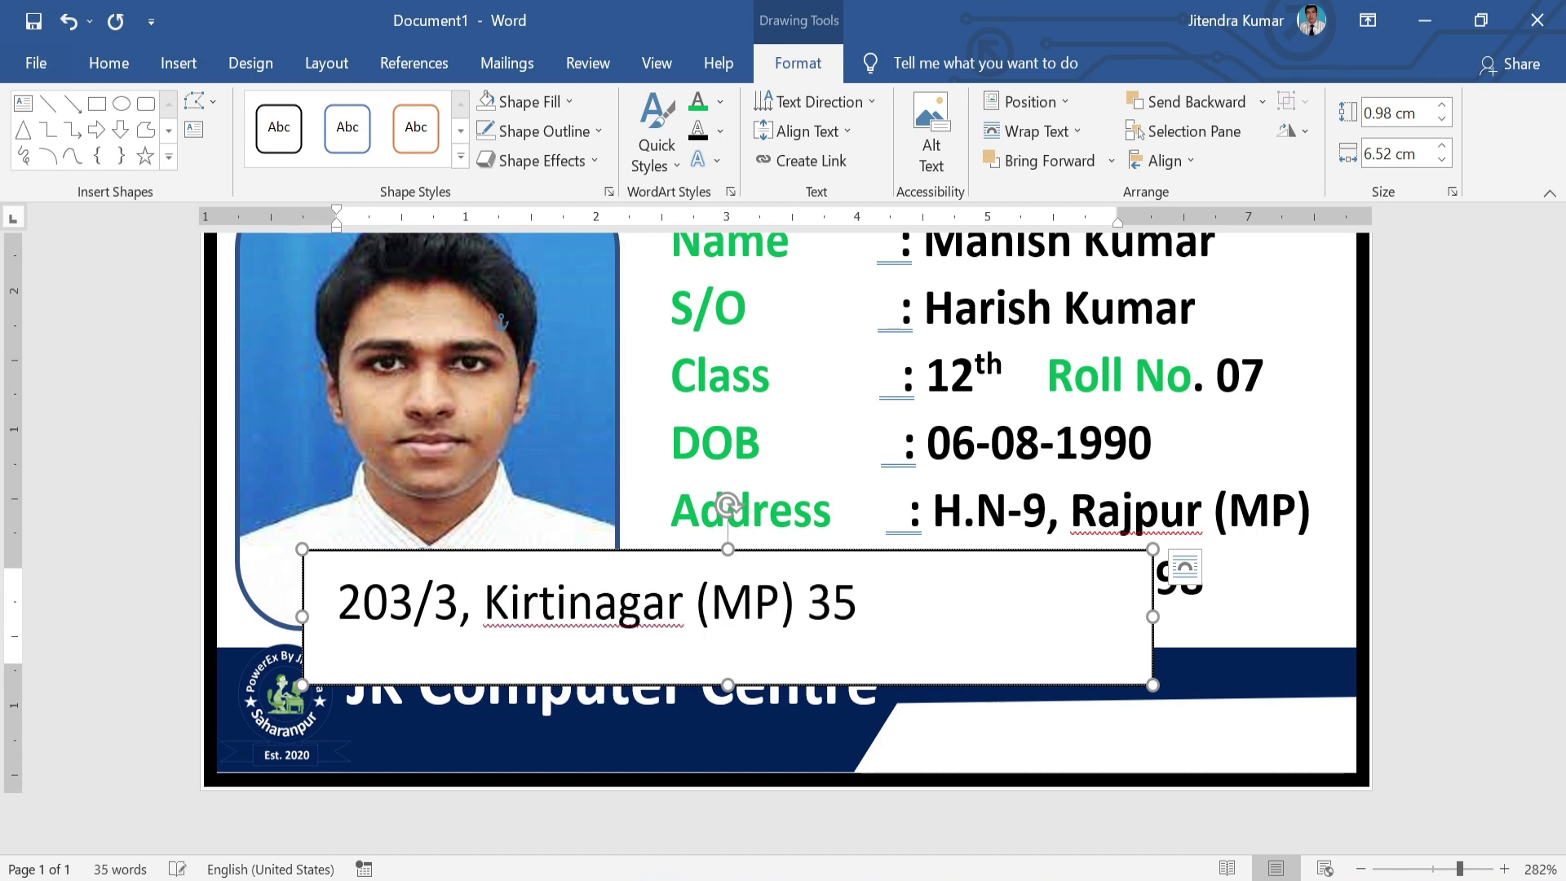
Type the extra address line, then a line with the mobile number and e-mail label.
{"action": "key", "text": "Return"}
{"action": "type", "text": "Mob: XXXXXX7878"}
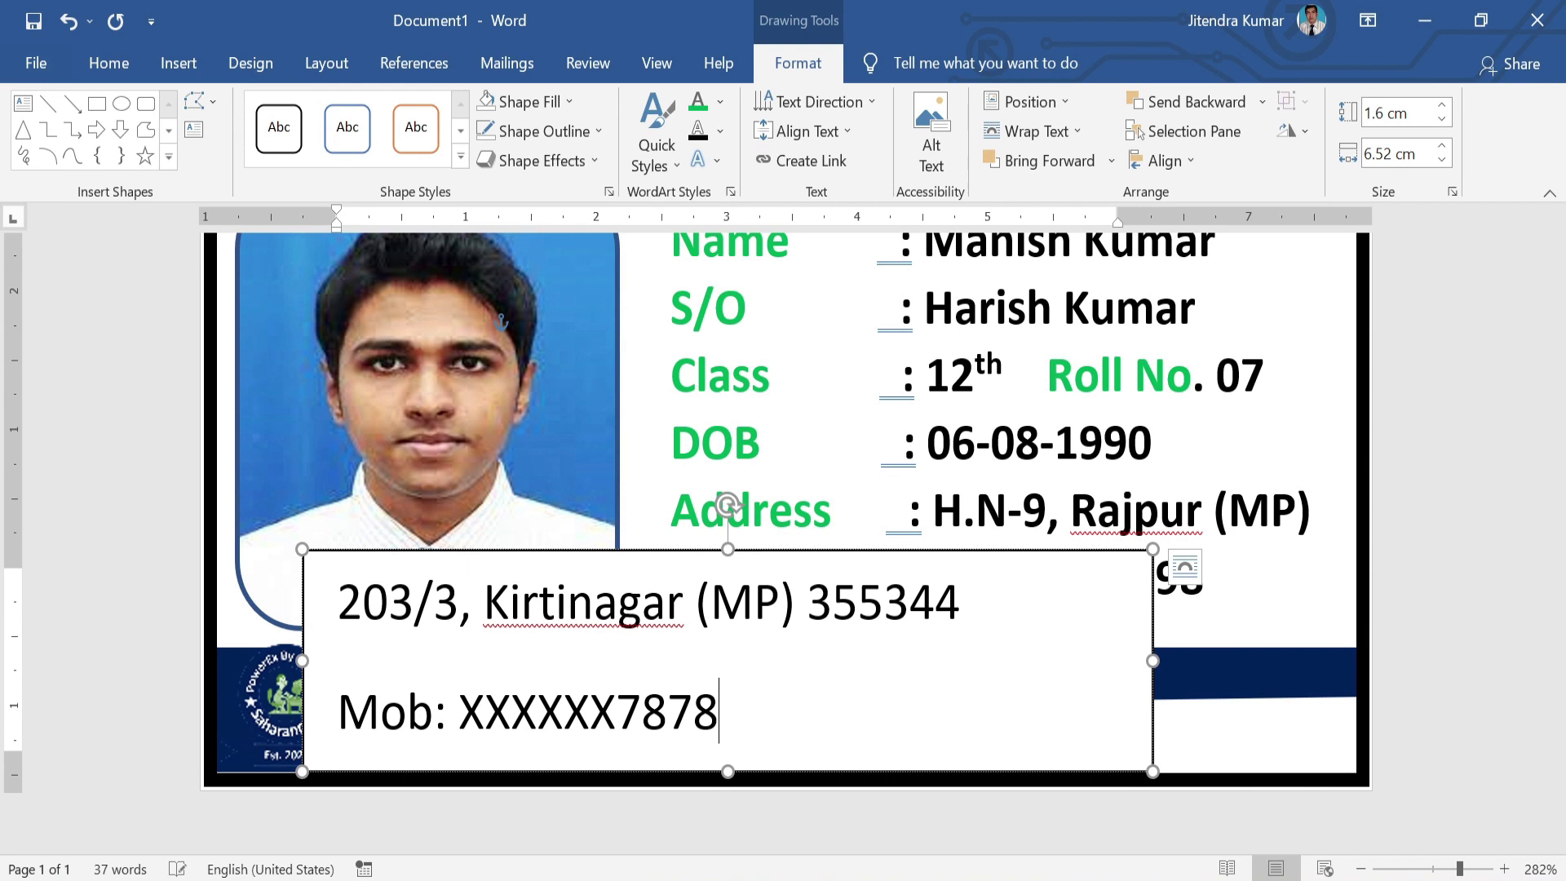
{"action": "type", "text": " email: XXX"}
{"action": "key", "text": "BackSpace"}
{"action": "key", "text": "BackSpace"}
{"action": "key", "text": "BackSpace"}
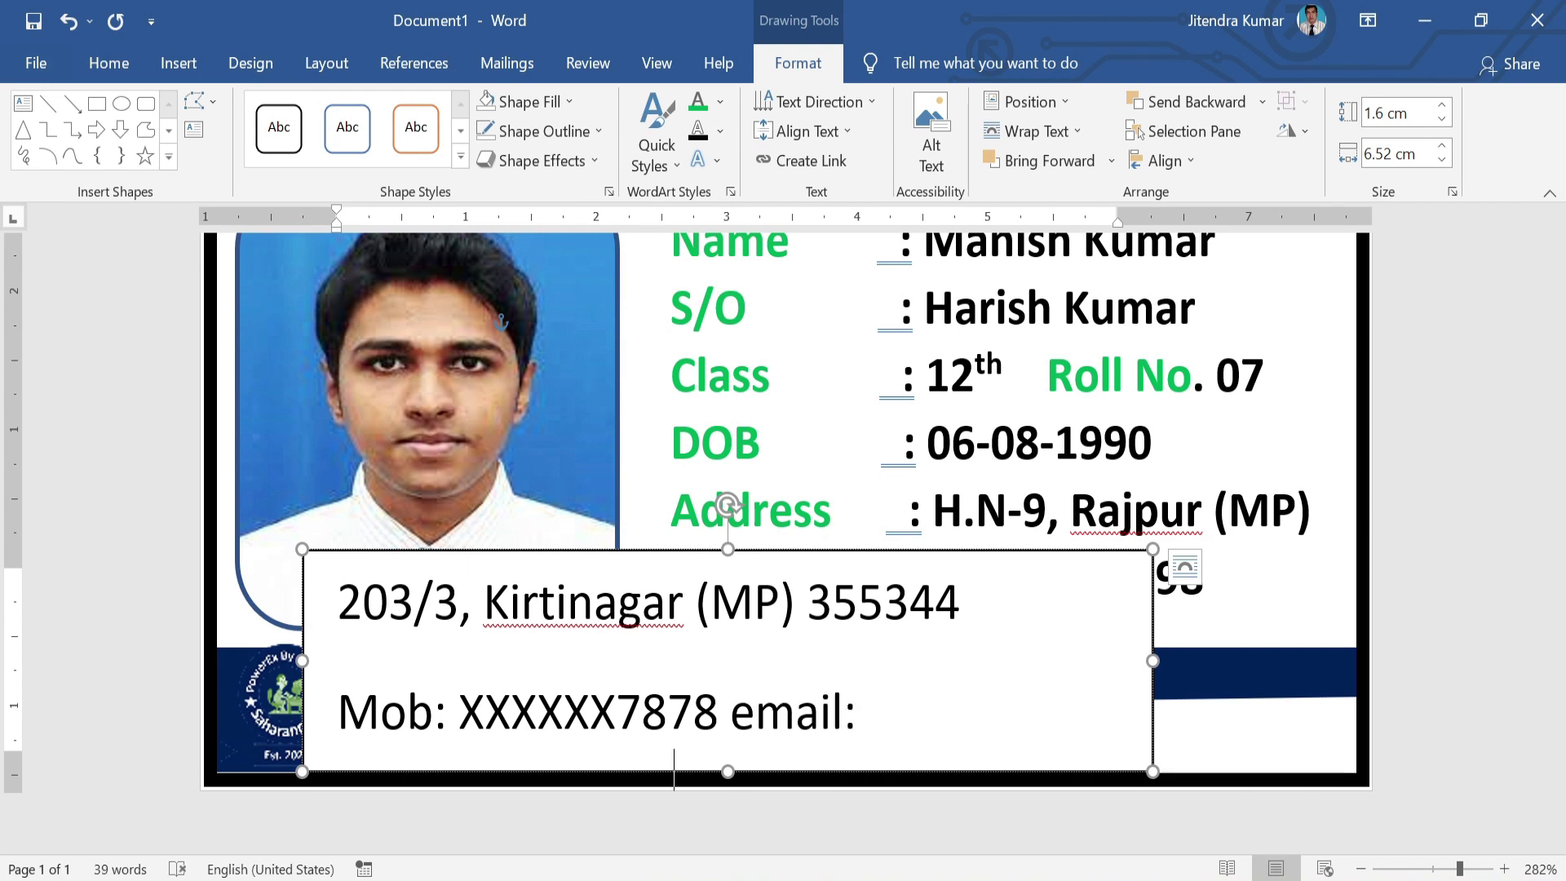
Remove the space after paragraphs, make the text bold, and shrink it to size 5.
{"action": "key", "text": "ctrl+a"}
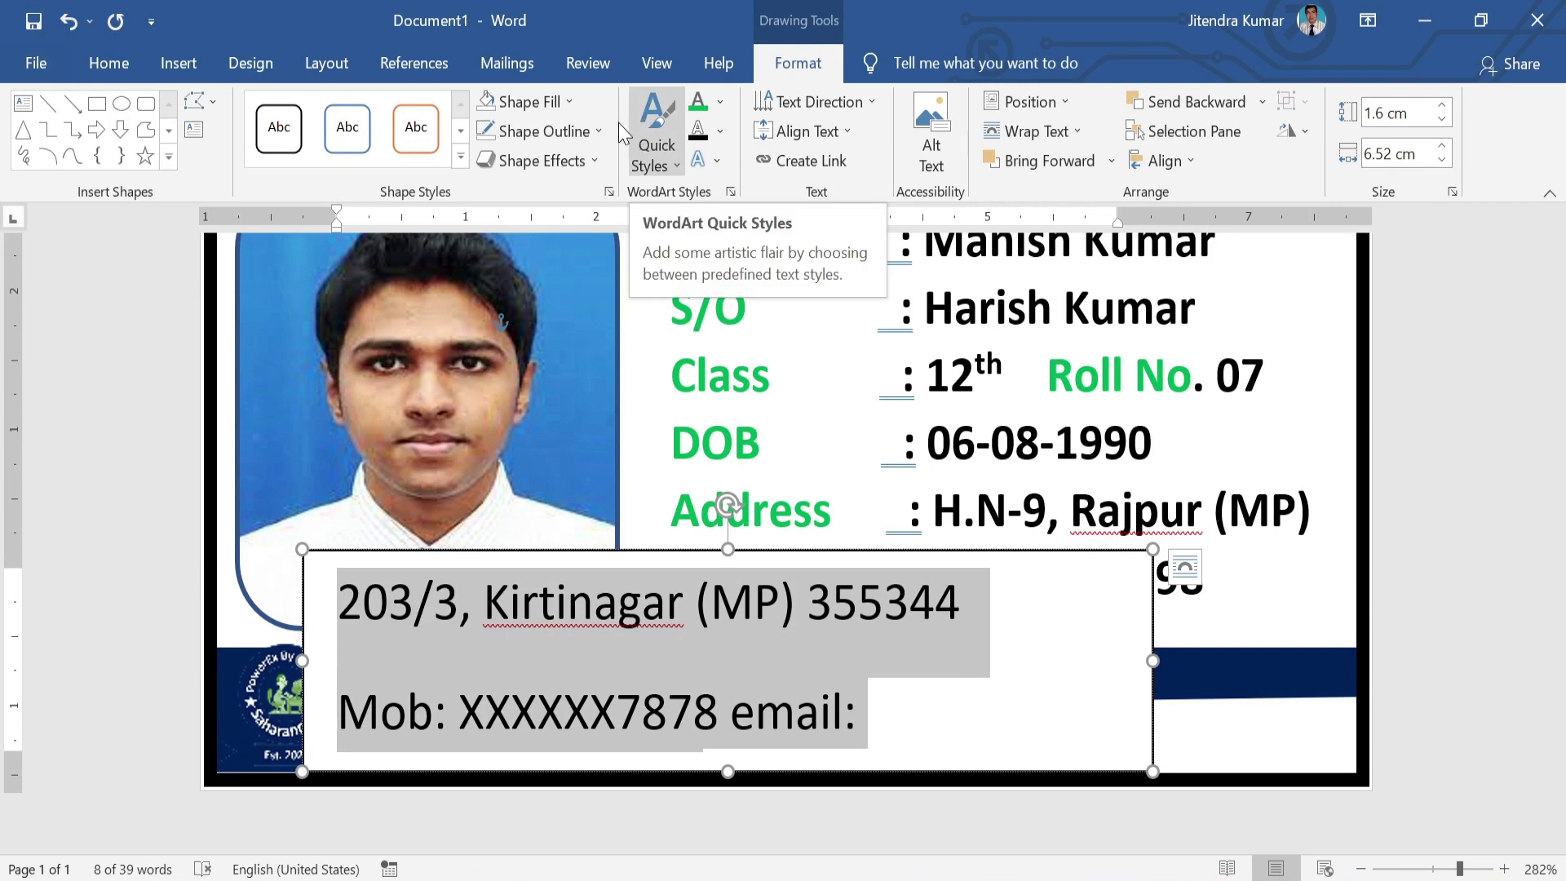
{"action": "left_click", "coordinate": [109, 63]}
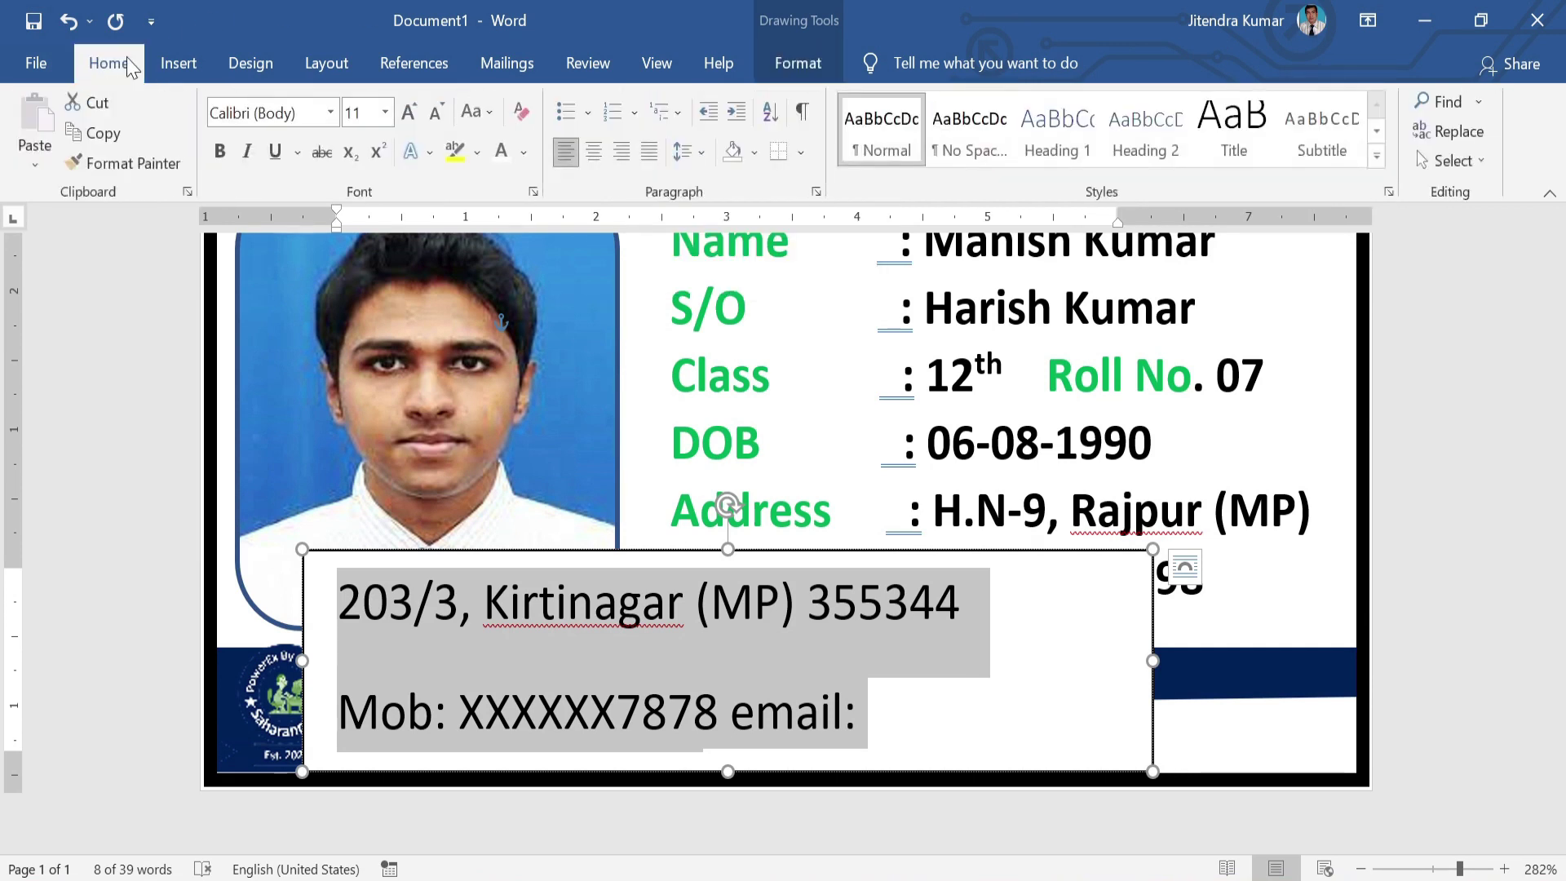
{"action": "left_click", "coordinate": [701, 153]}
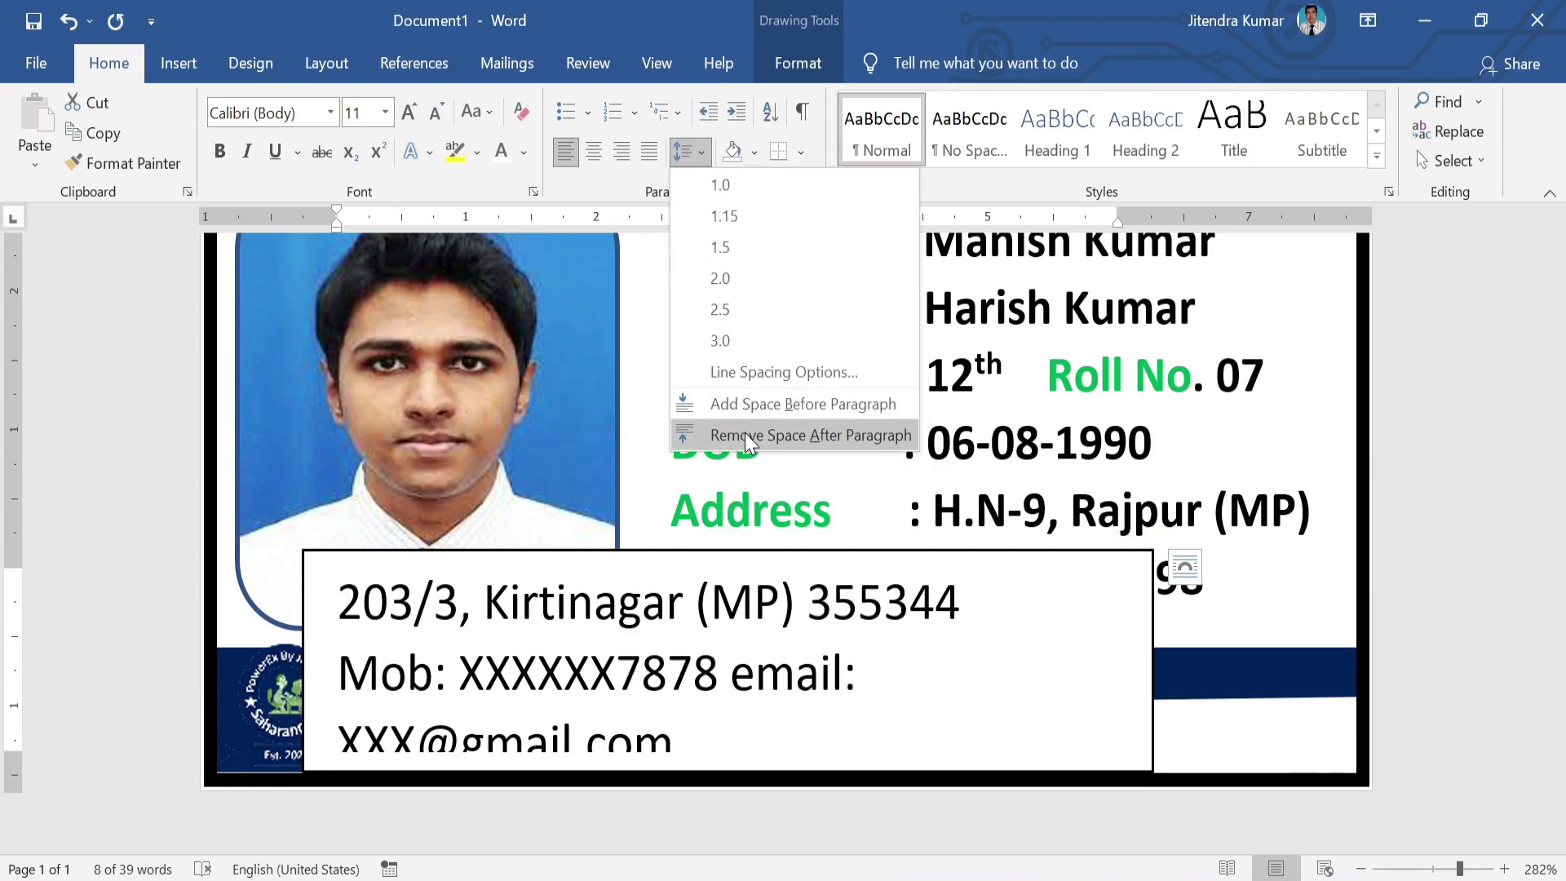
{"action": "left_click", "coordinate": [745, 434]}
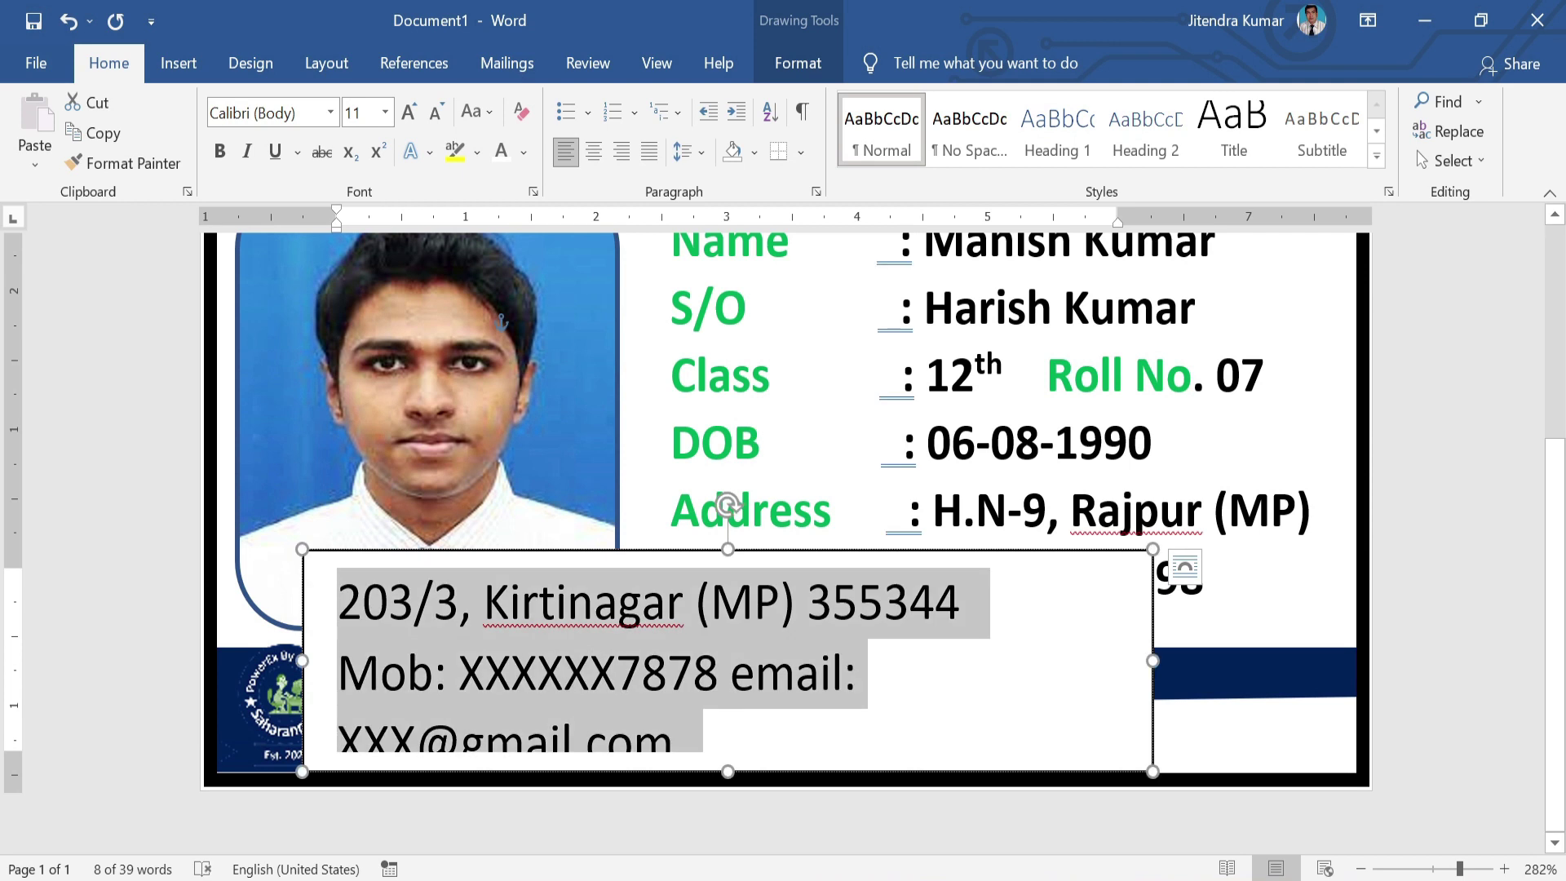
{"action": "left_click", "coordinate": [219, 151]}
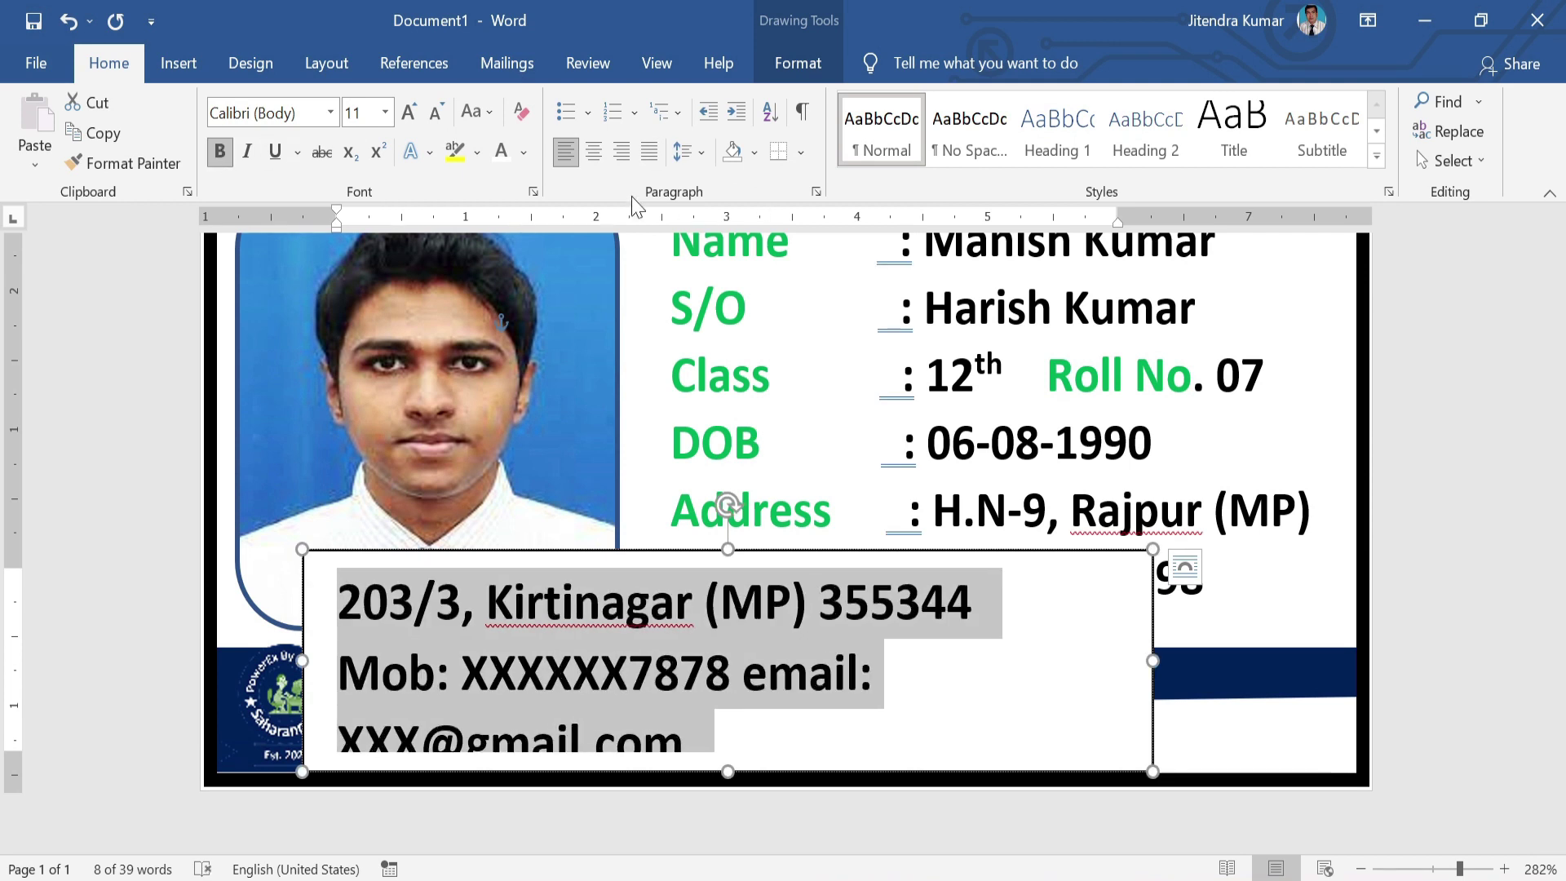
{"action": "left_click", "coordinate": [443, 116]}
{"action": "left_click", "coordinate": [443, 116]}
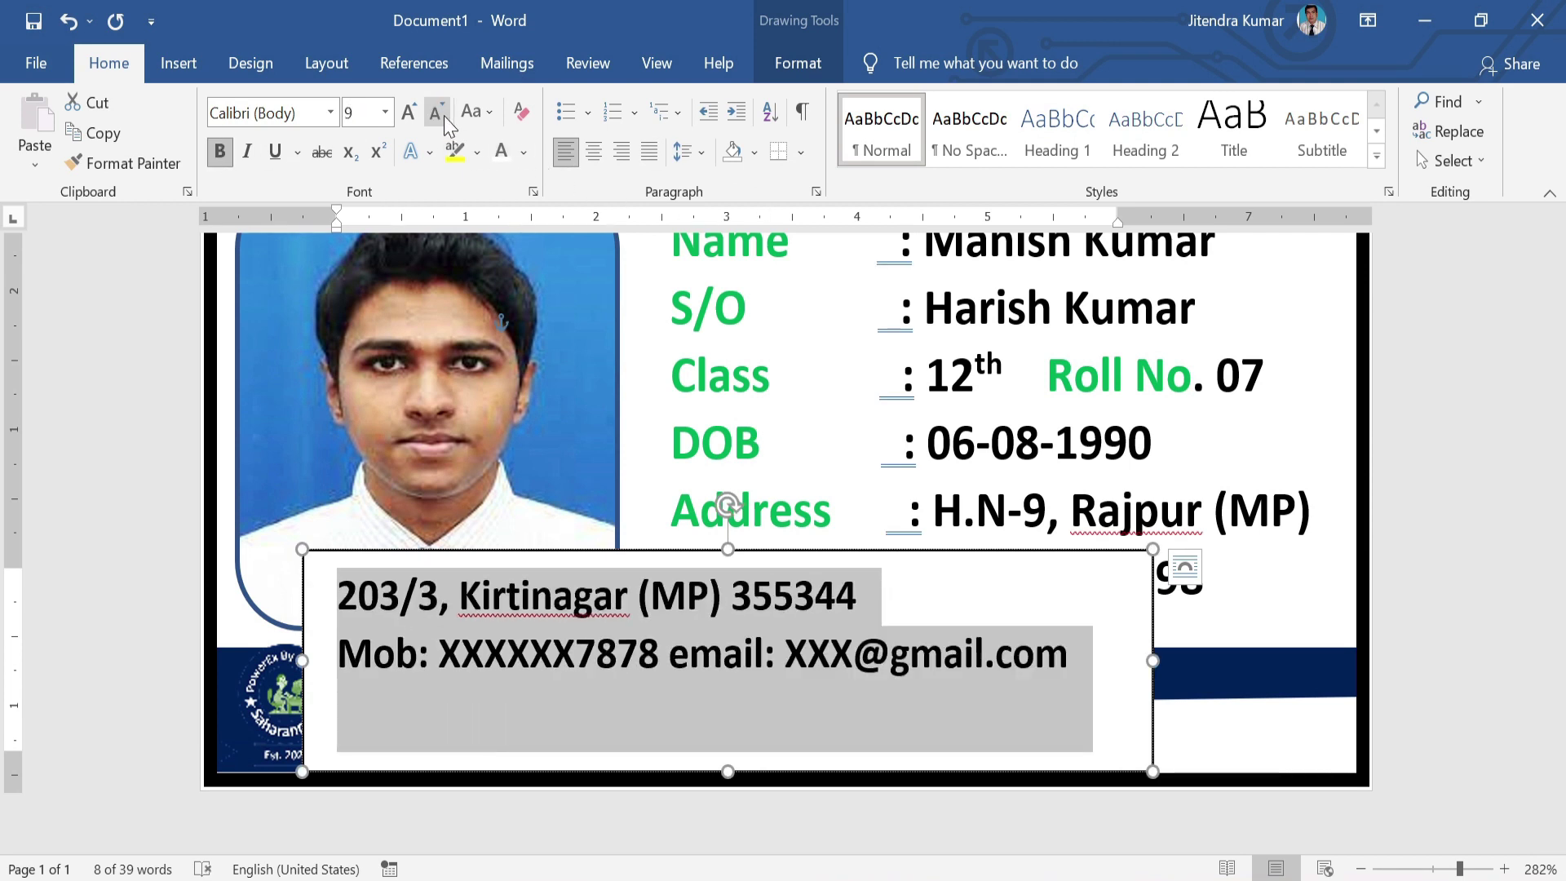
{"action": "left_click", "coordinate": [444, 115]}
{"action": "left_click", "coordinate": [444, 116]}
{"action": "left_click", "coordinate": [444, 116]}
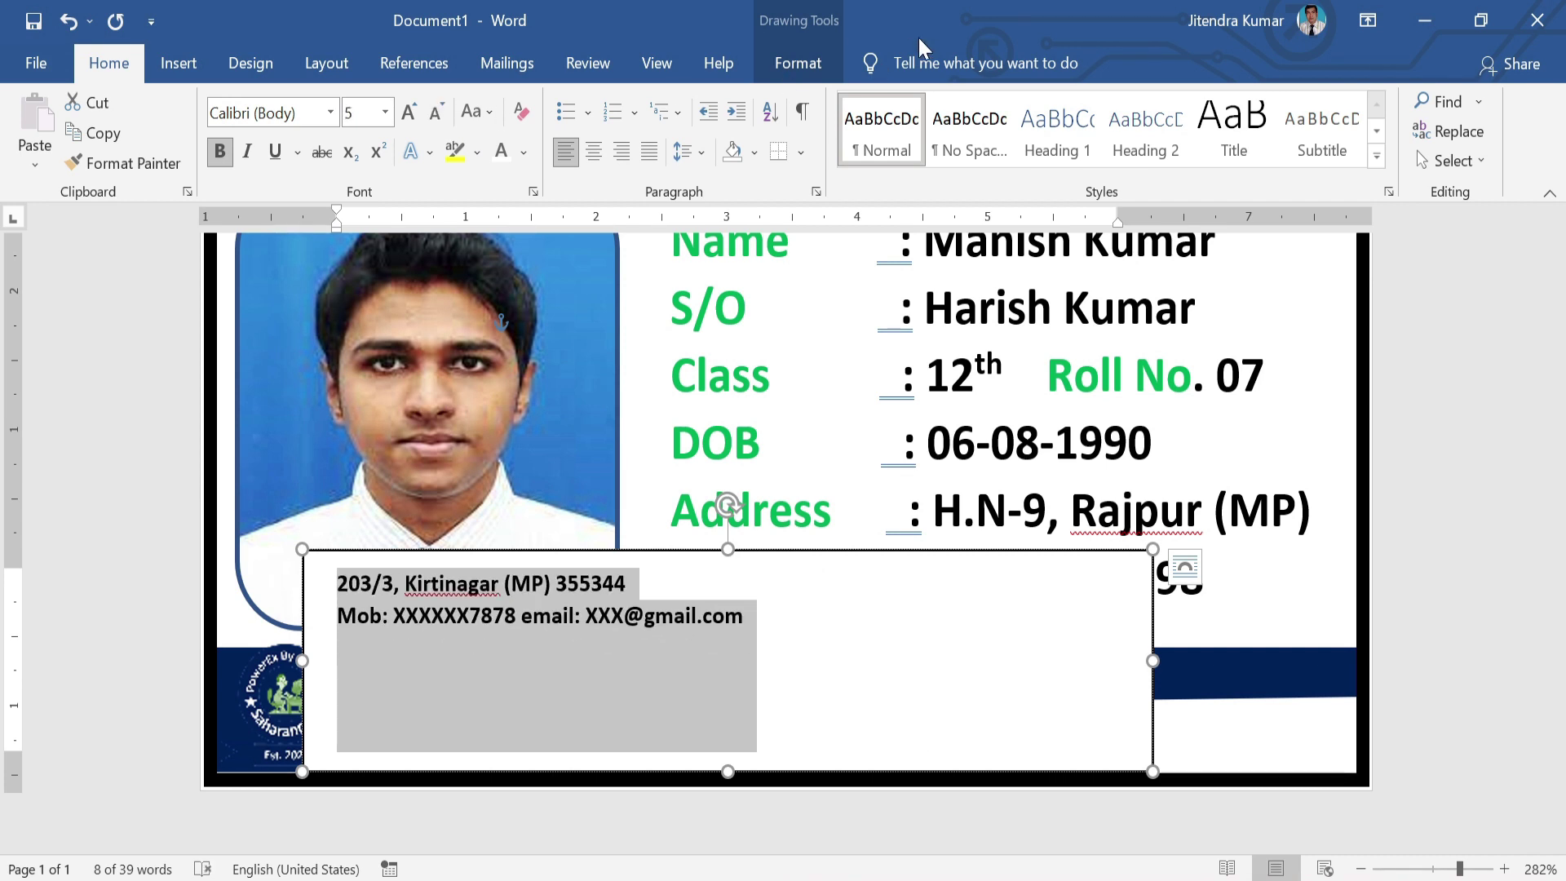
{"action": "left_click", "coordinate": [813, 65]}
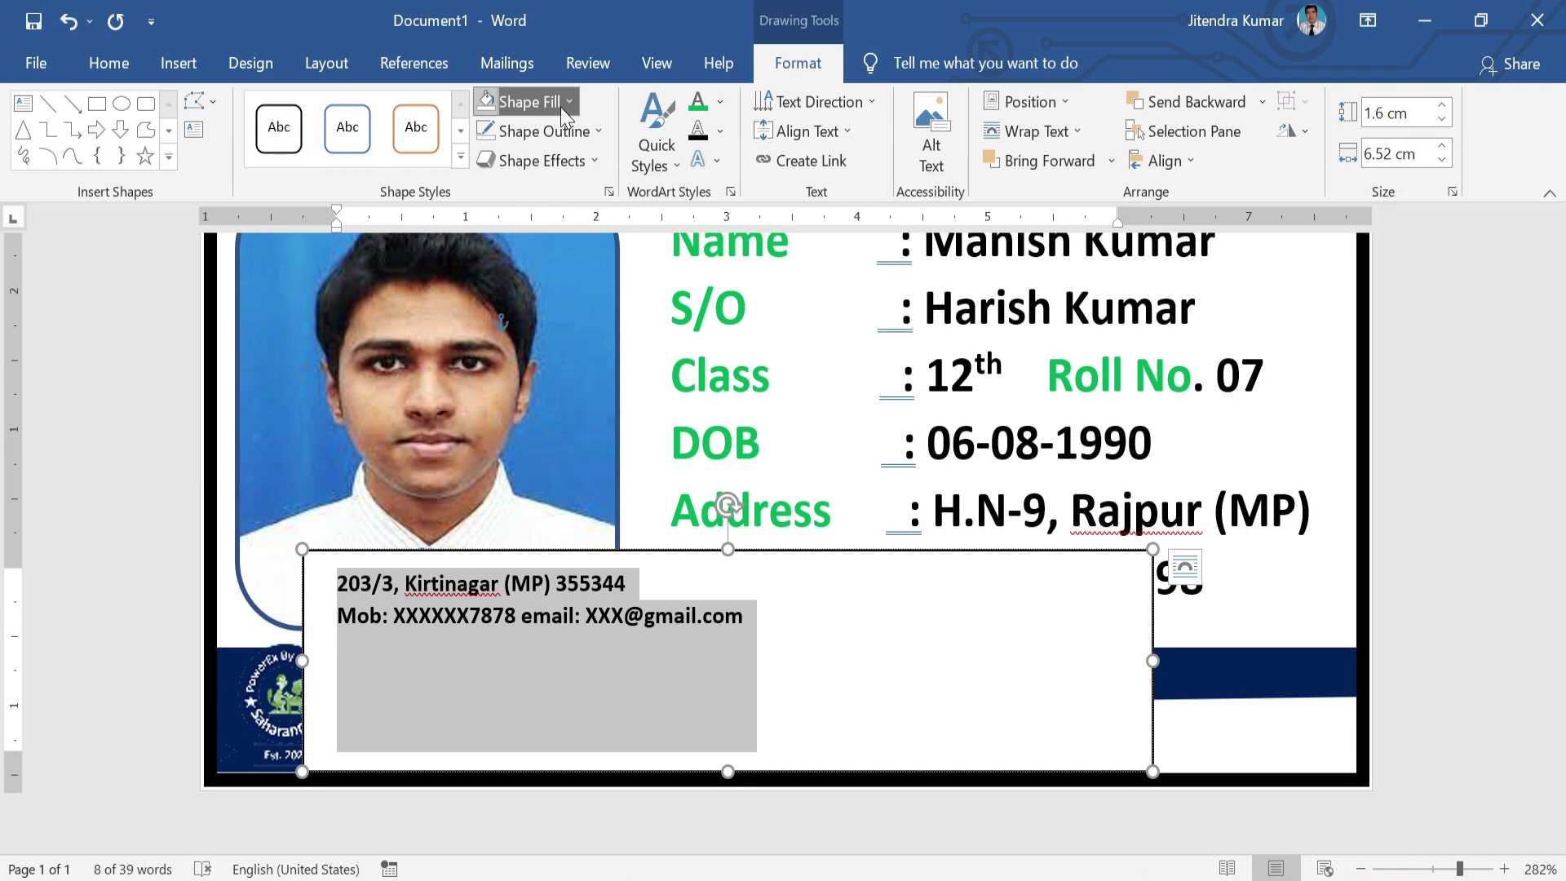
Remove the fill and border from the address text box.
{"action": "left_click", "coordinate": [560, 105]}
{"action": "left_click", "coordinate": [537, 331]}
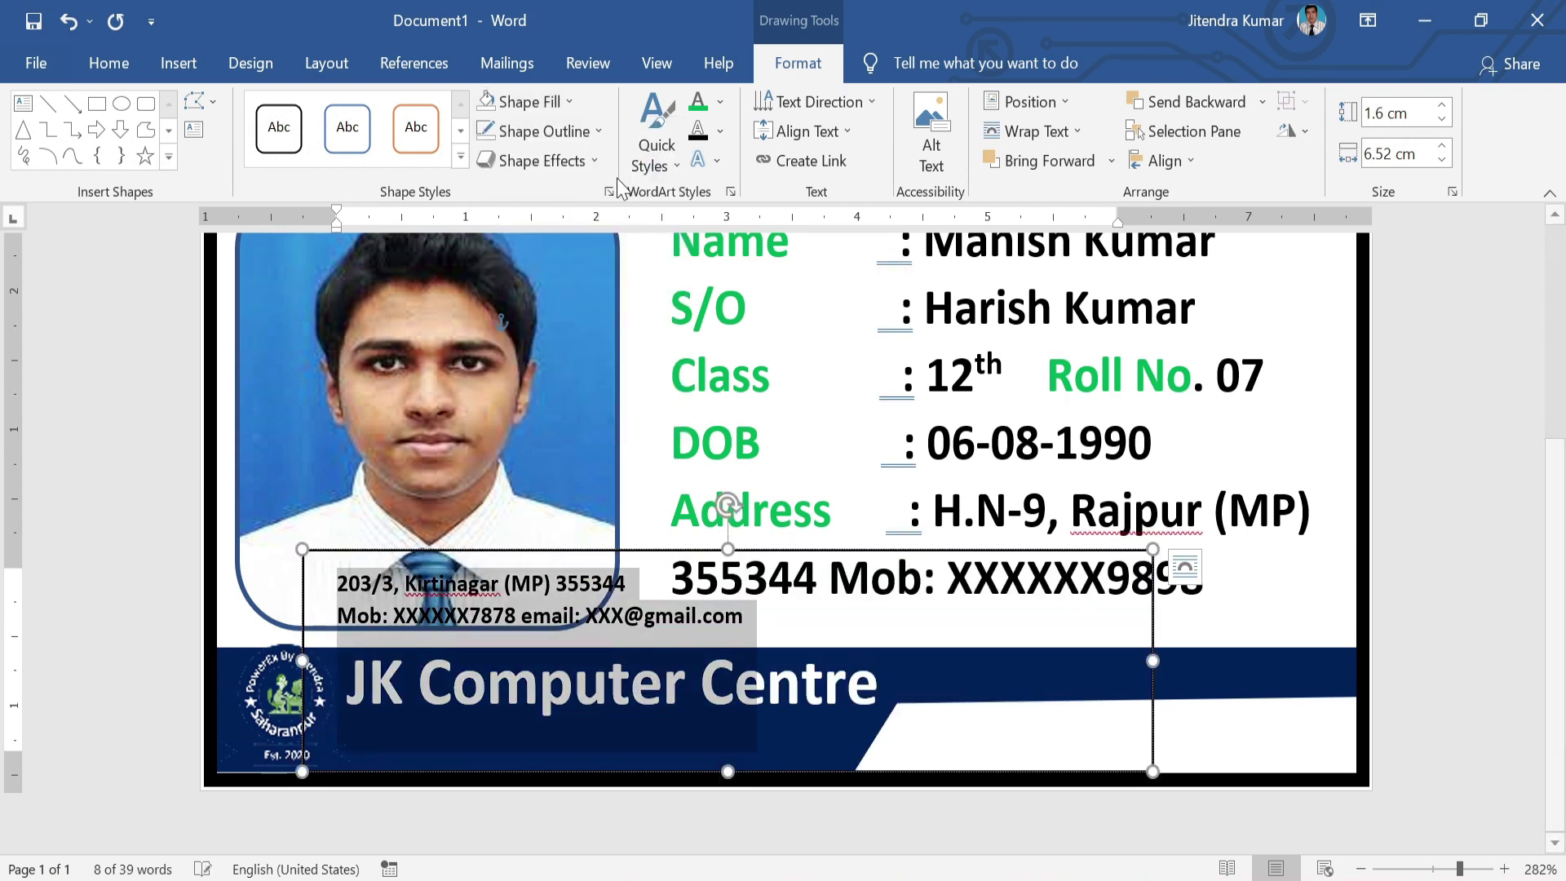
{"action": "left_click", "coordinate": [590, 129]}
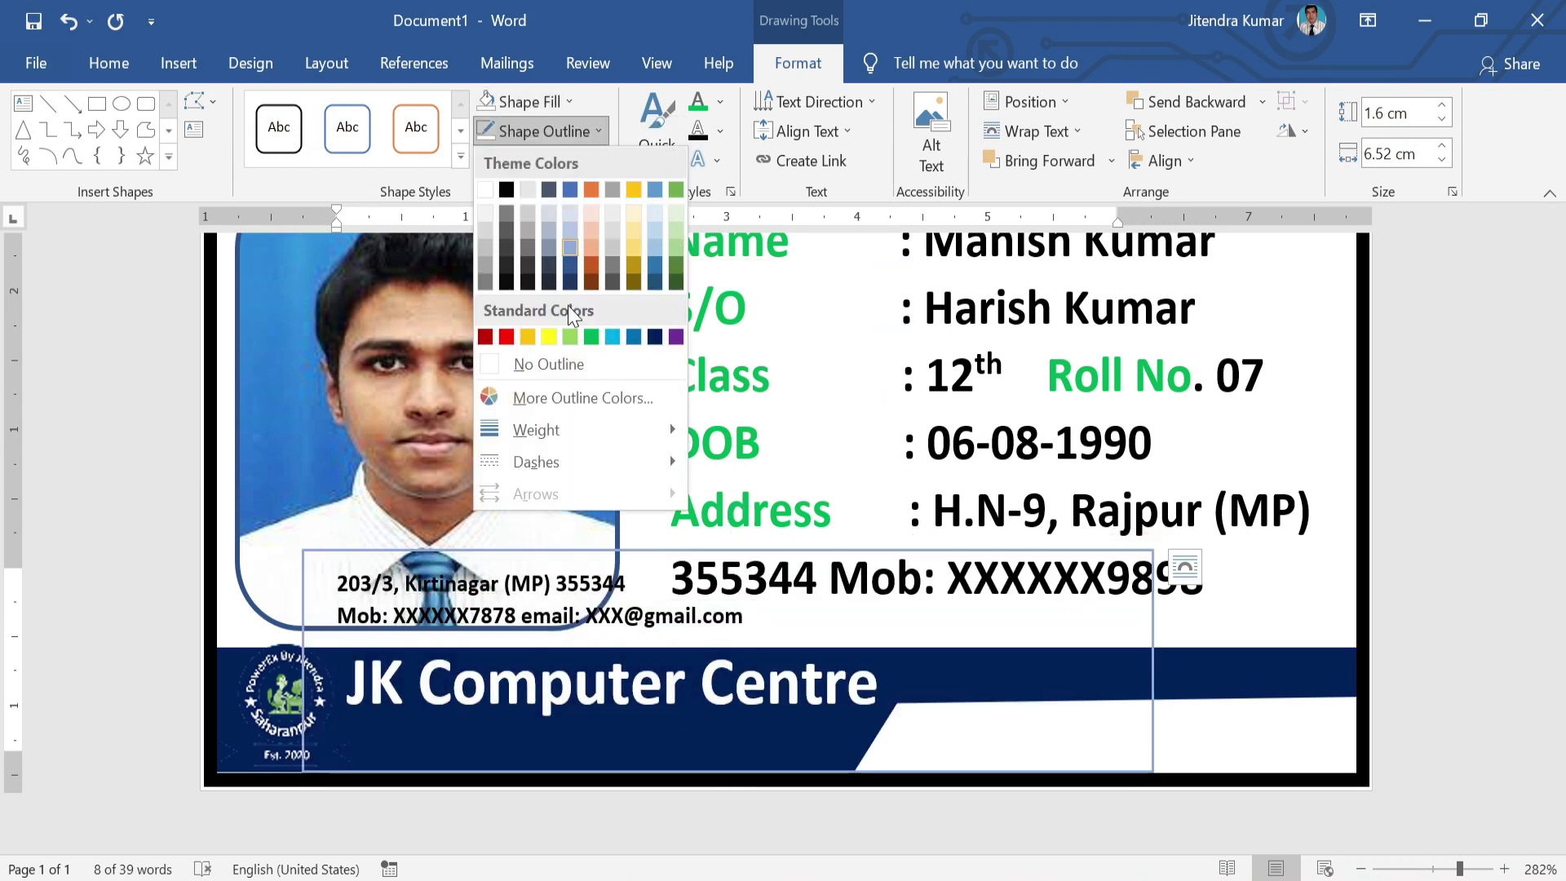
{"action": "left_click", "coordinate": [563, 372]}
Move the address box into the navy footer band and make its text white.
{"action": "mouse_move", "coordinate": [673, 568]}
{"action": "left_mouse_down"}
{"action": "mouse_move", "coordinate": [673, 737]}
{"action": "mouse_move", "coordinate": [662, 688]}
{"action": "left_mouse_up"}
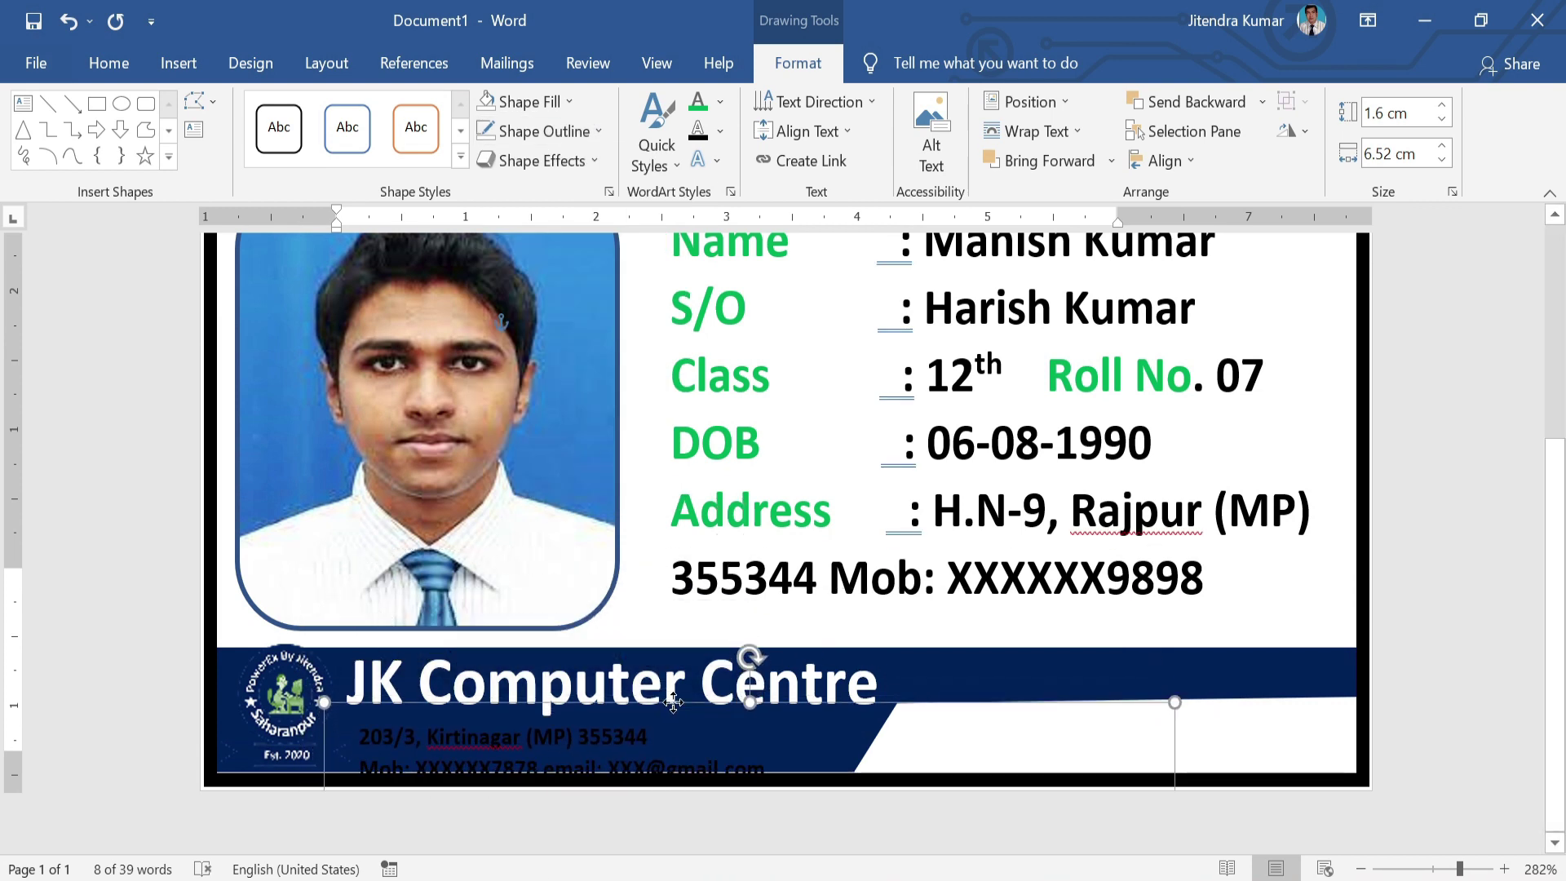
{"action": "left_click_drag", "start_coordinate": [662, 687], "coordinate": [662, 688]}
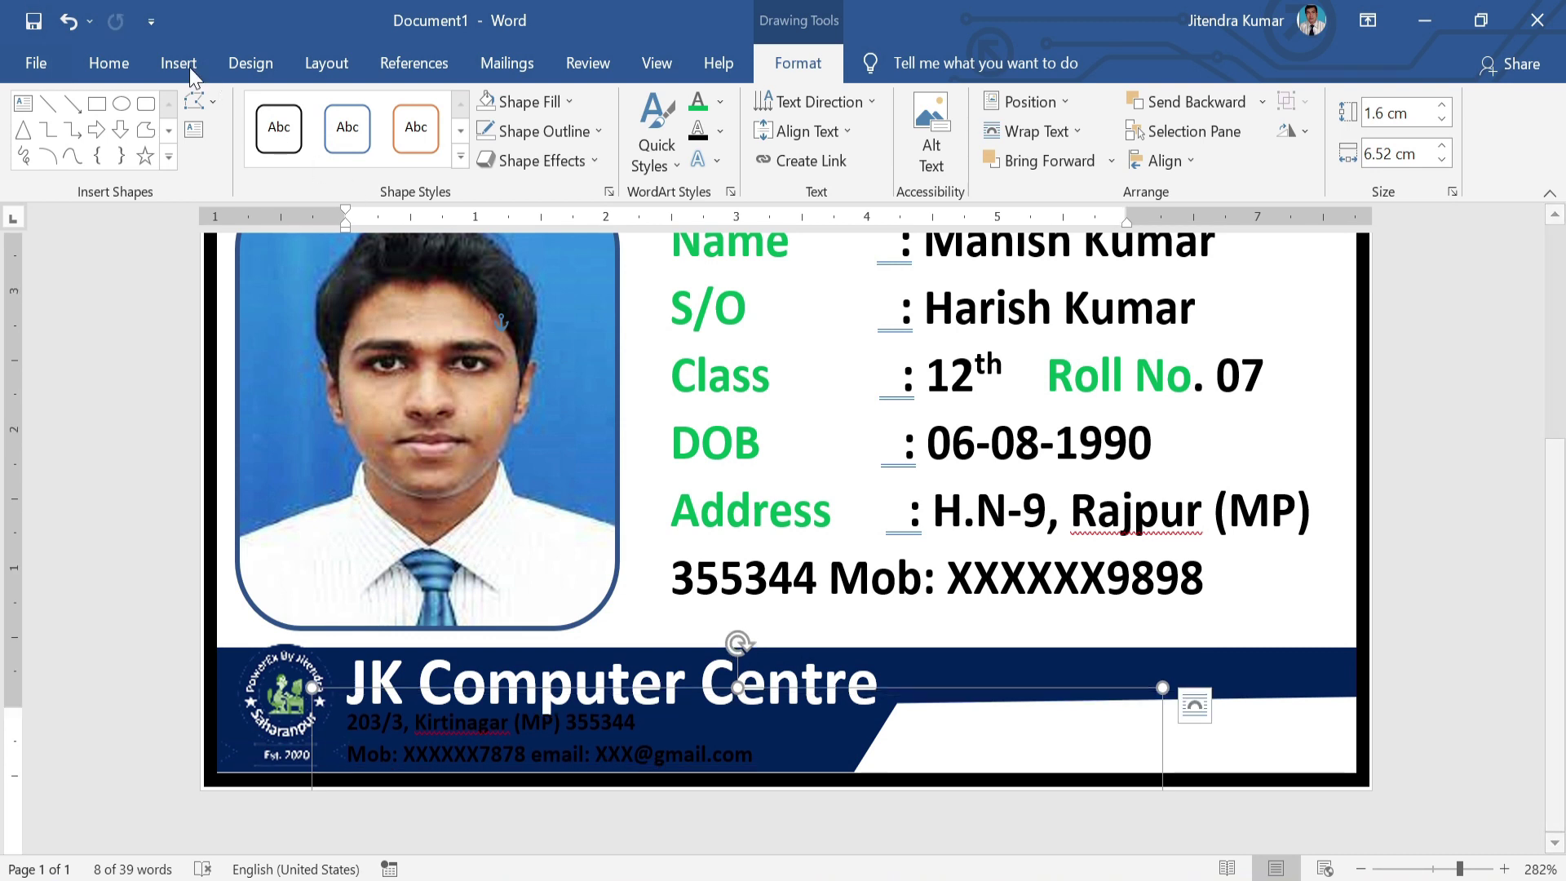
{"action": "left_click", "coordinate": [130, 58]}
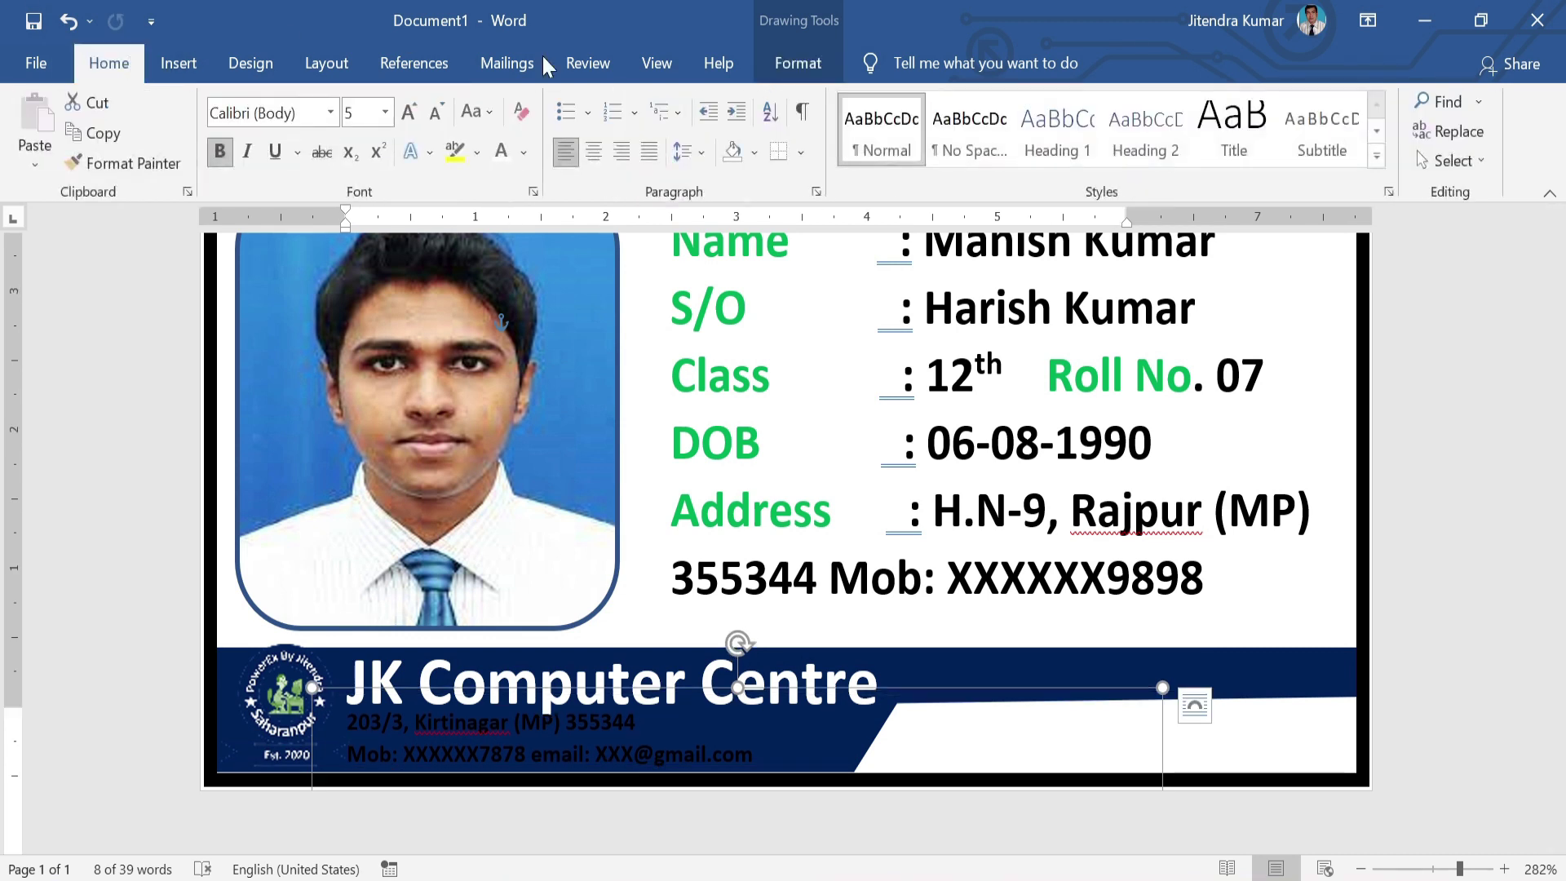
{"action": "left_click", "coordinate": [502, 149]}
{"action": "left_click", "coordinate": [734, 755]}
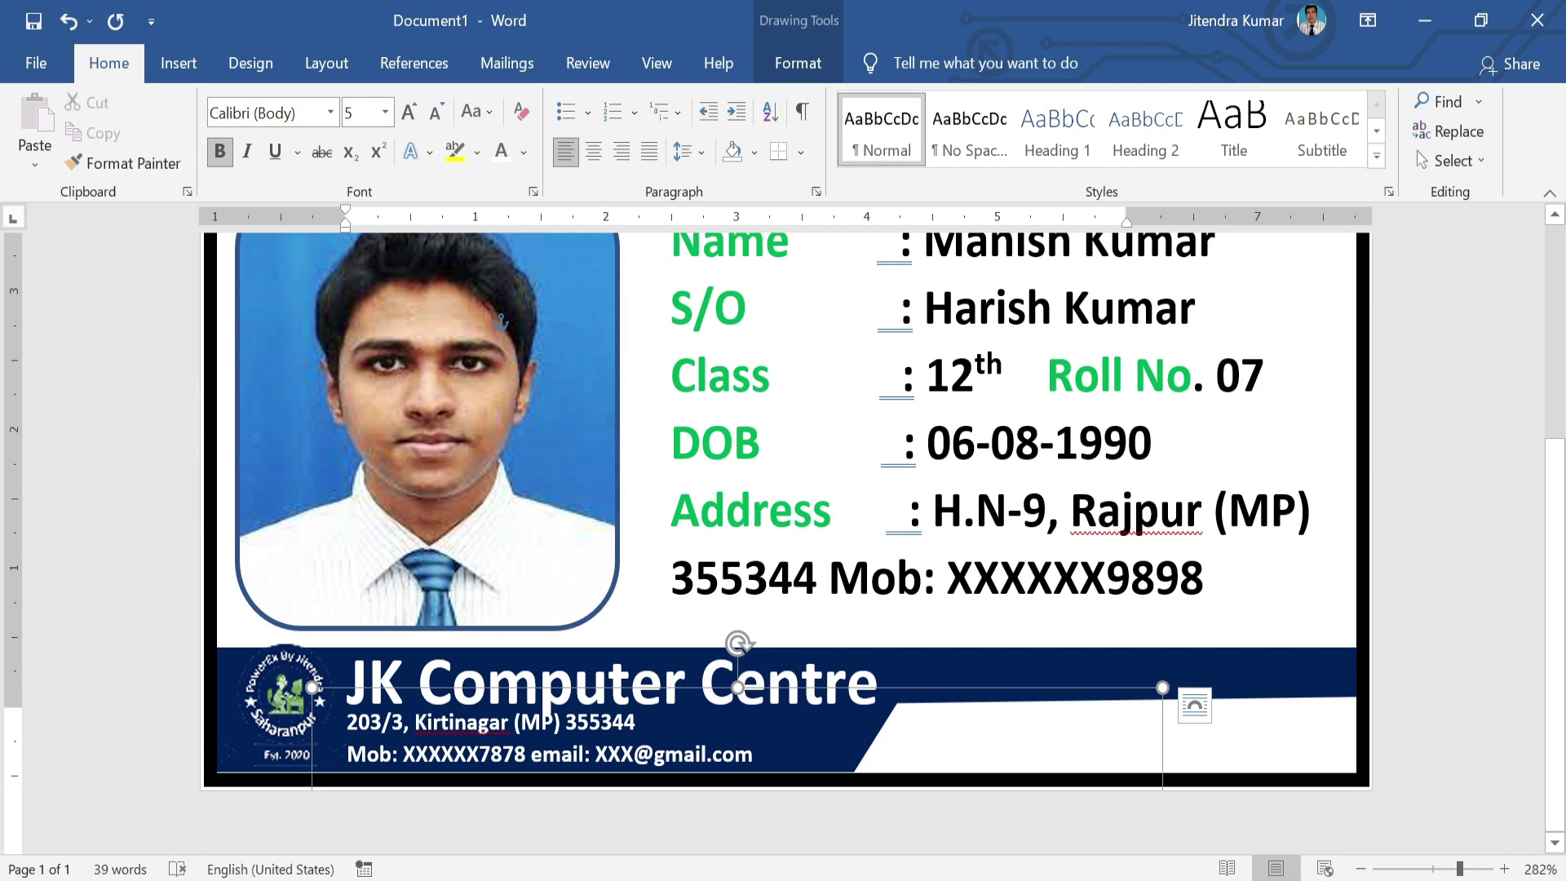
{"action": "left_click", "coordinate": [897, 700]}
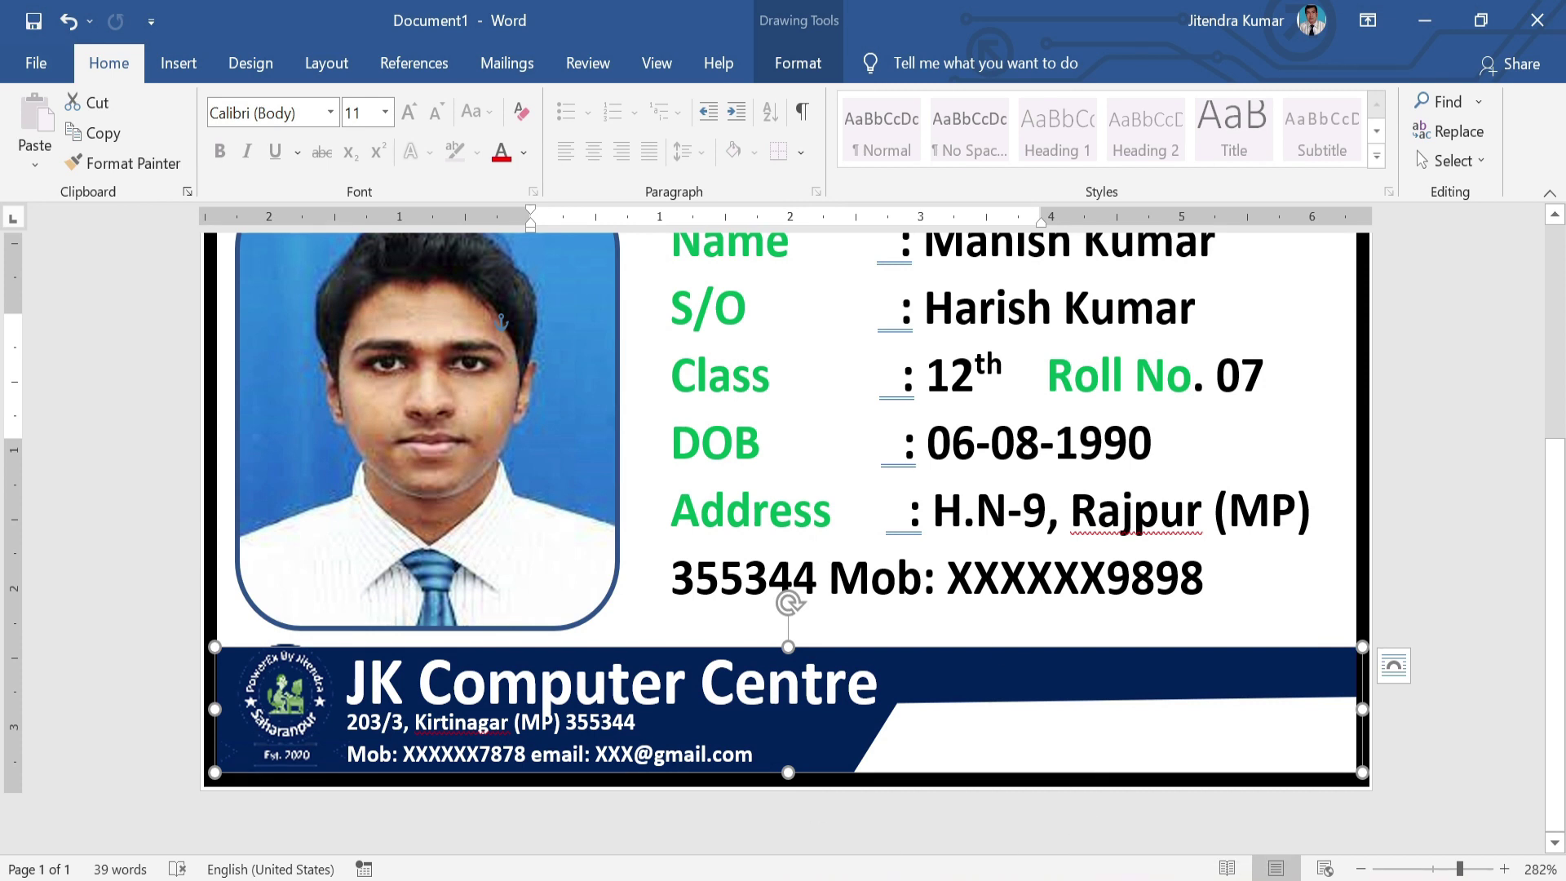
Draw a text box below the mobile line and type the student's name, class and roll number unspaced.
{"action": "left_click", "coordinate": [181, 65]}
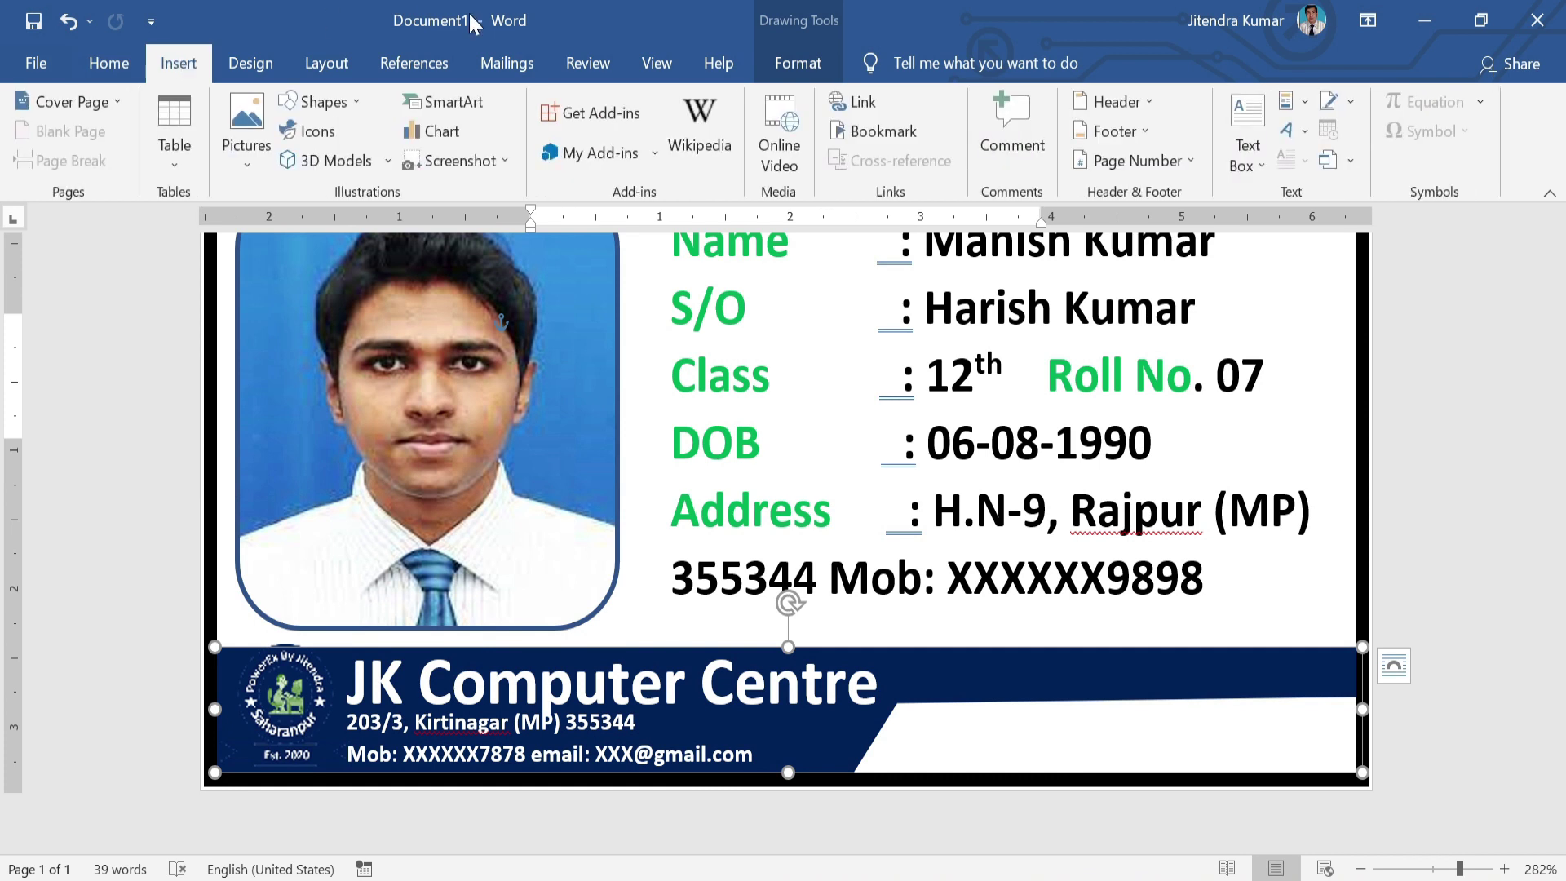
{"action": "left_click", "coordinate": [320, 102]}
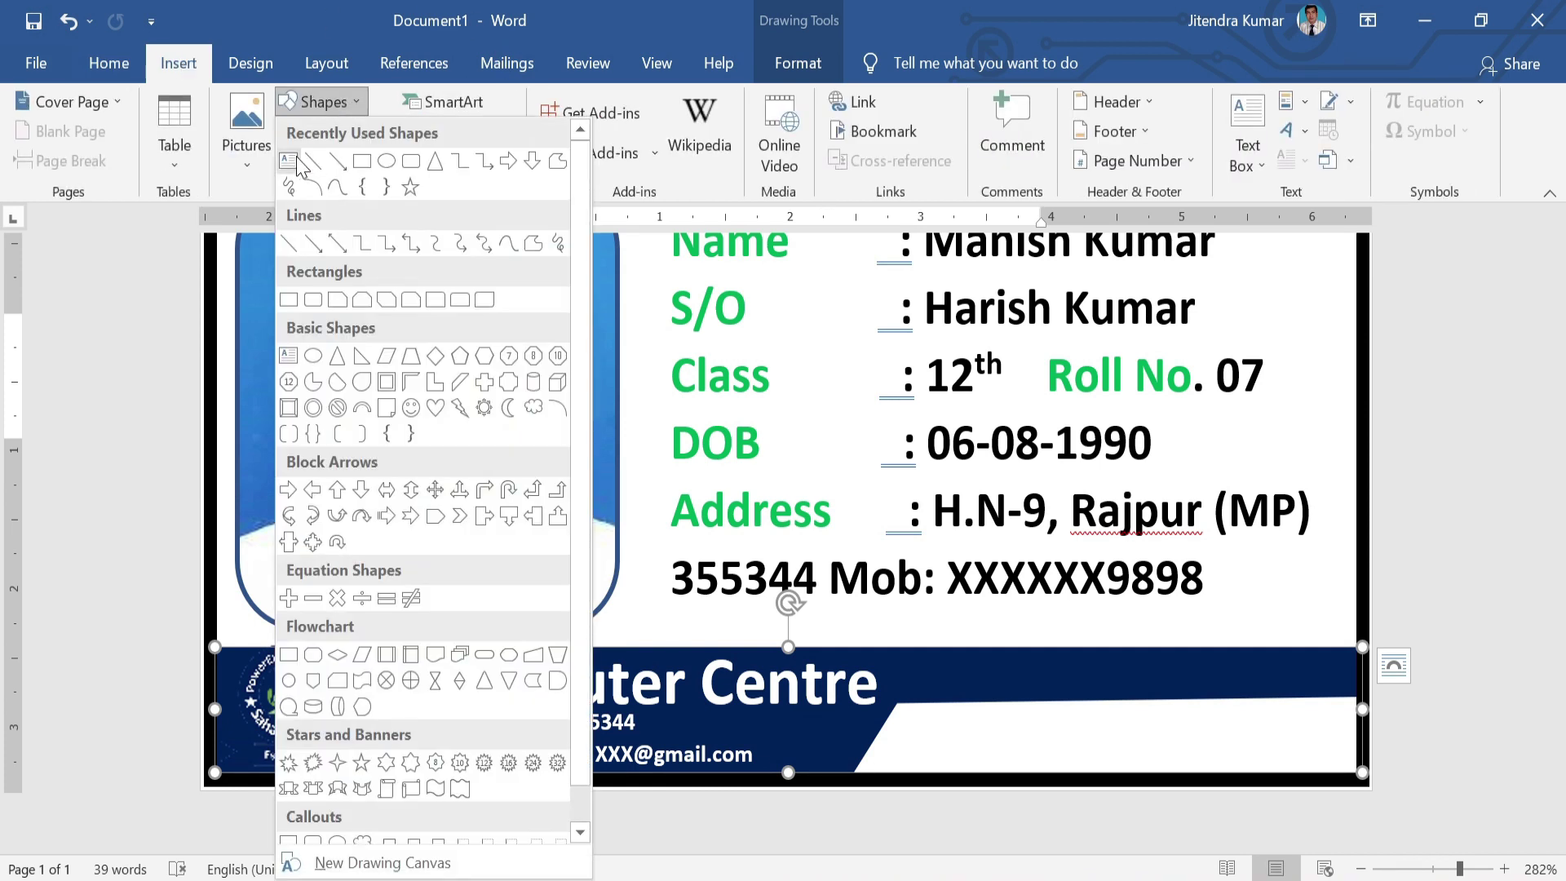
{"action": "left_click", "coordinate": [289, 162]}
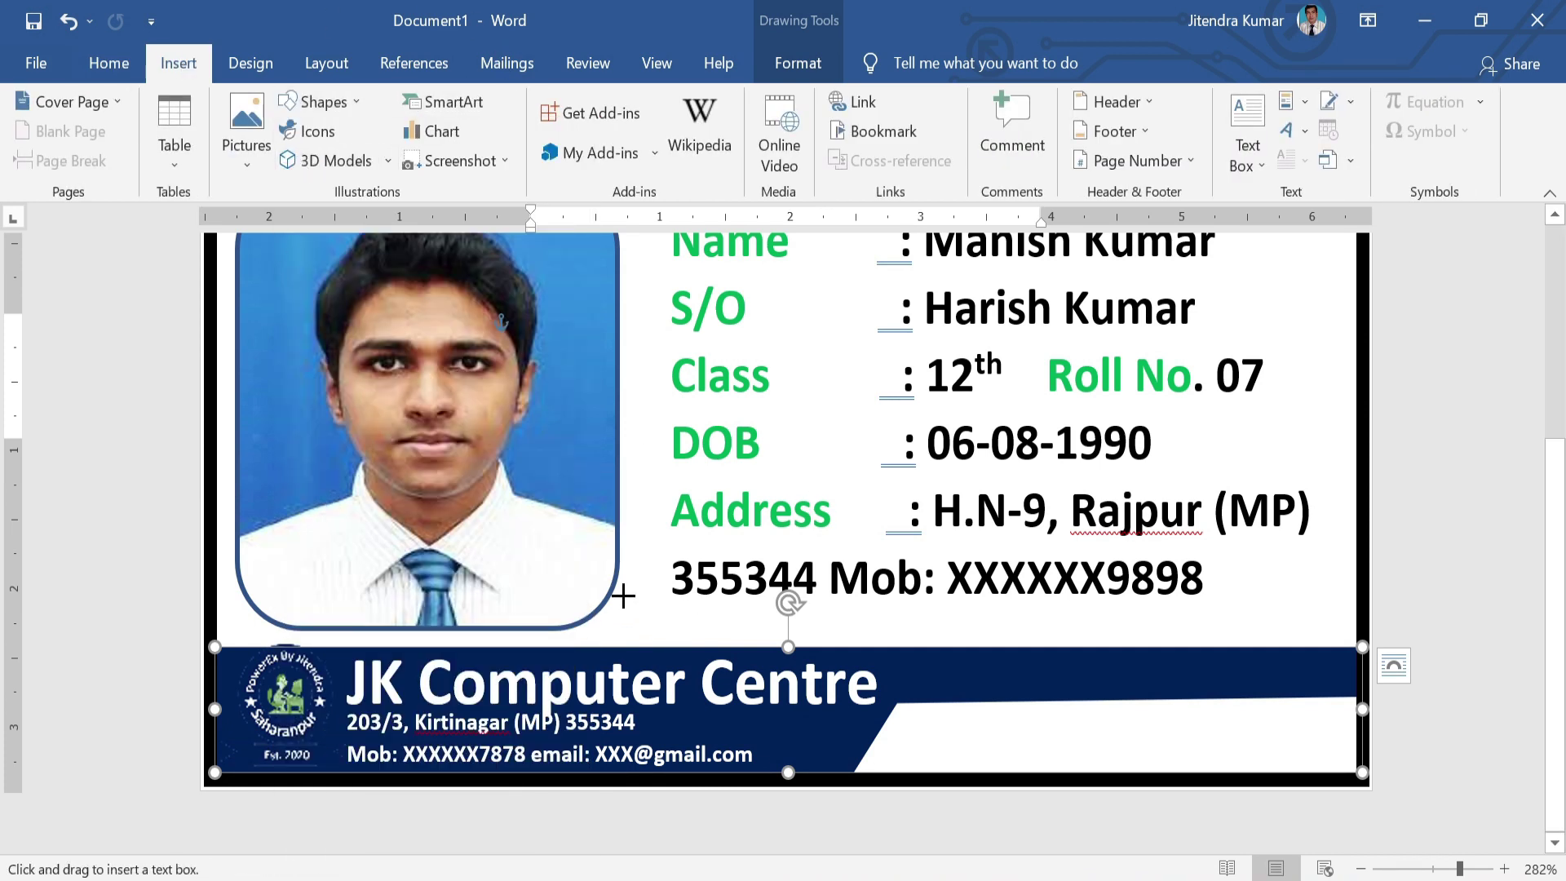
{"action": "left_click_drag", "start_coordinate": [623, 595], "coordinate": [1326, 698]}
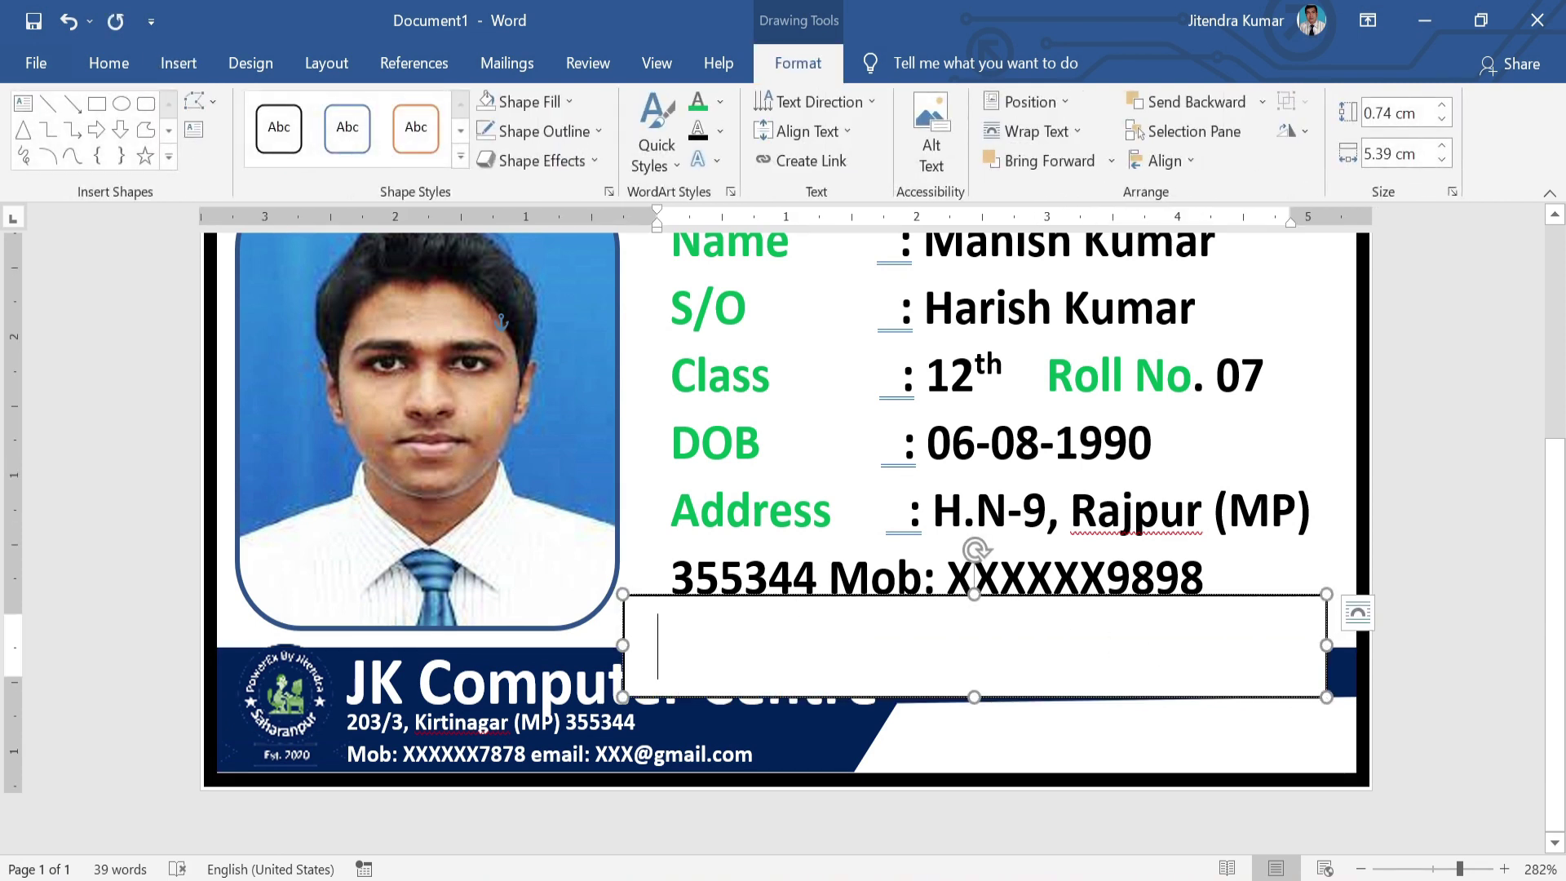
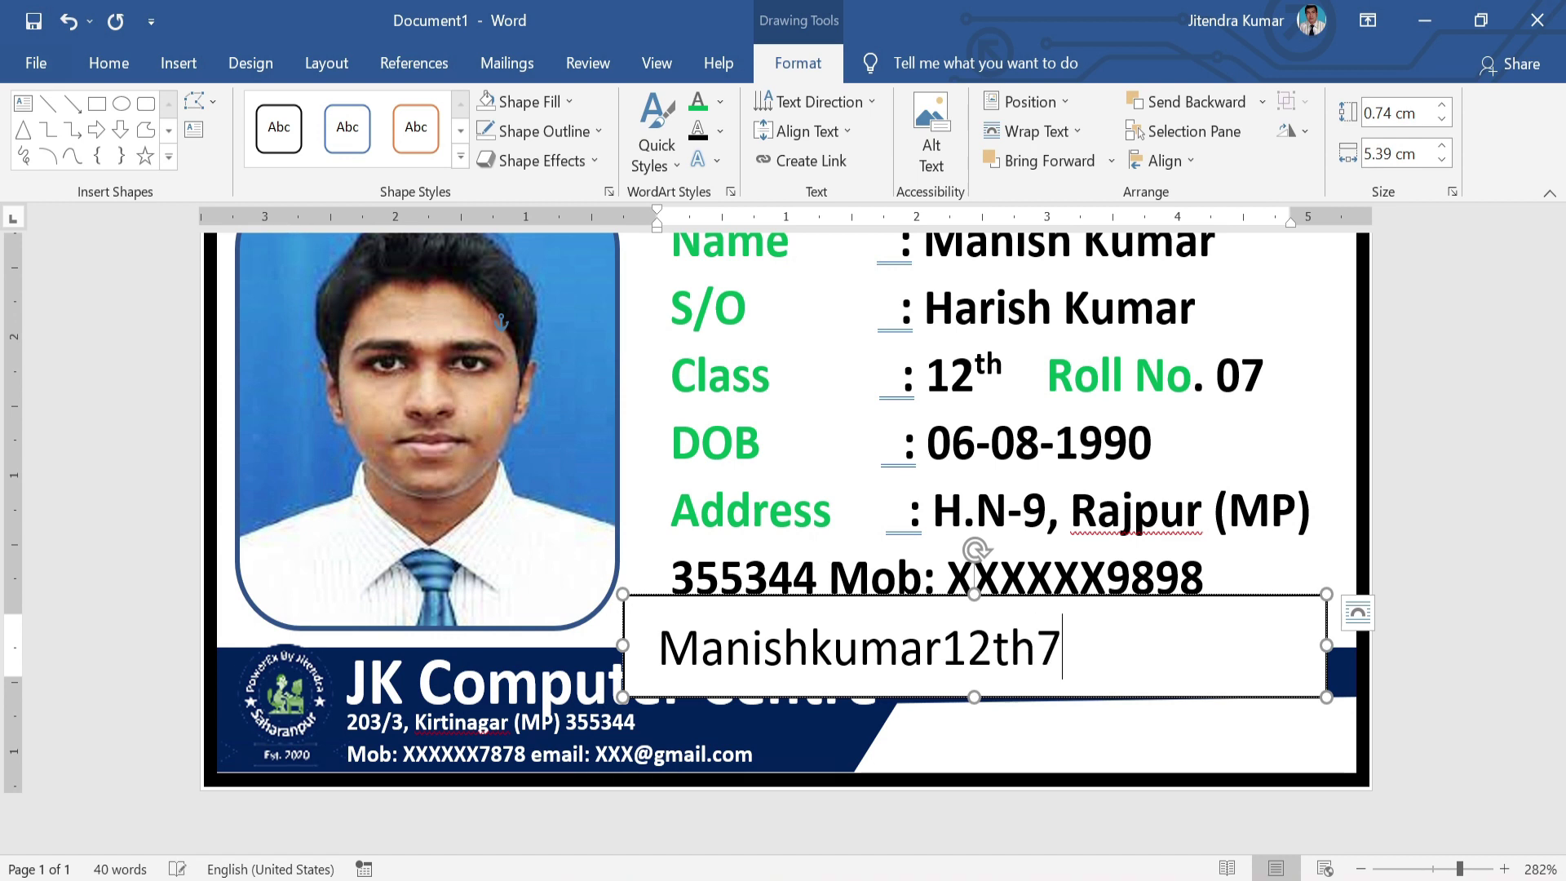
{"action": "double_click", "coordinate": [997, 650]}
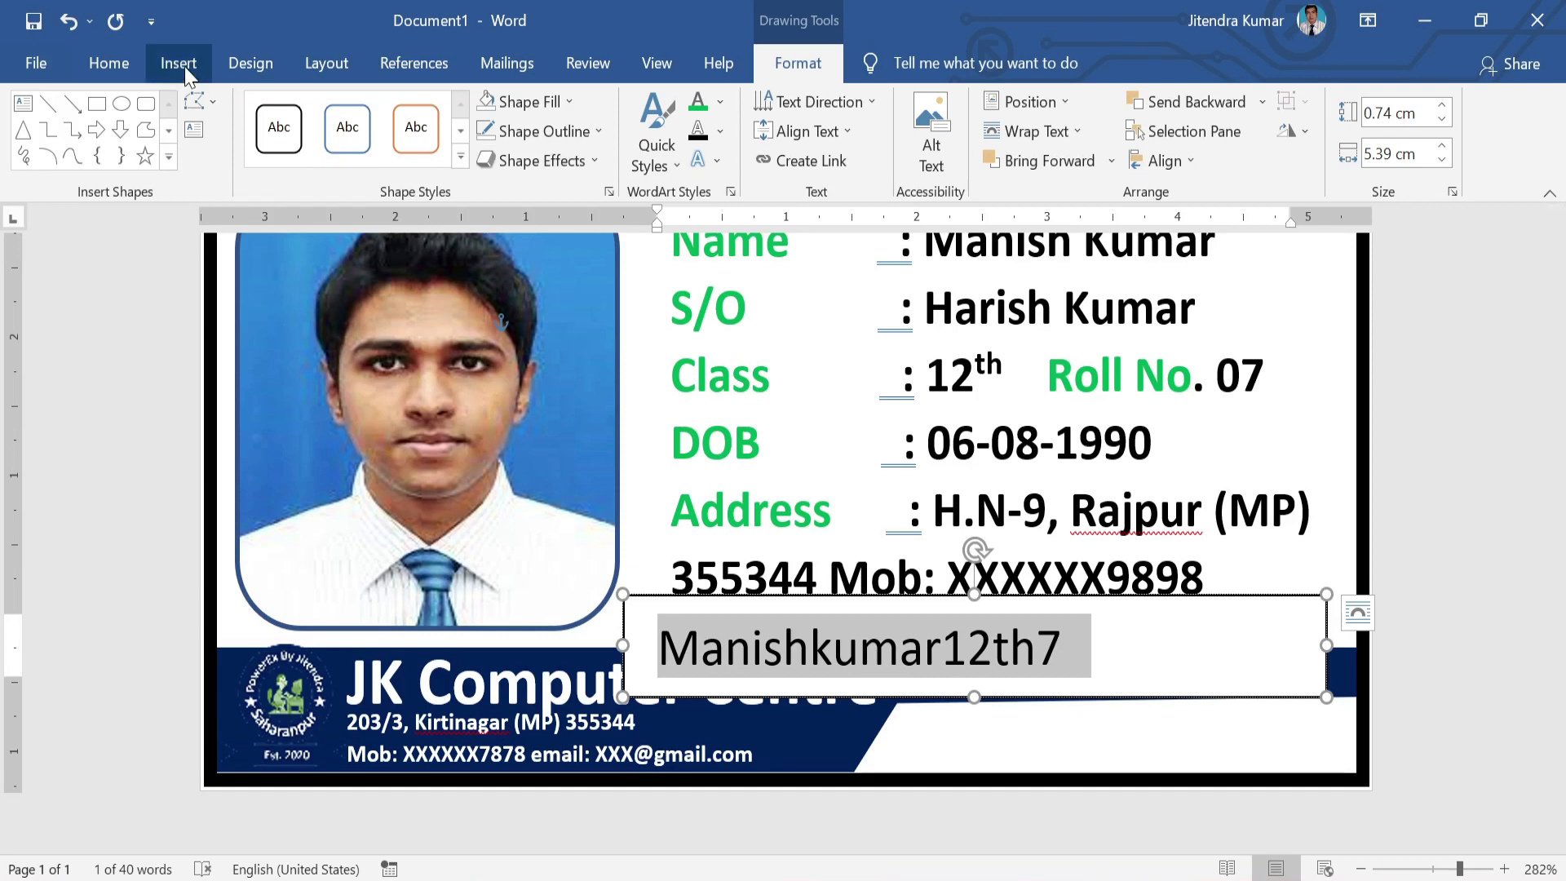
Apply the Bar-Code 39 font to the selected word and reduce its size two steps.
{"action": "left_click", "coordinate": [137, 72]}
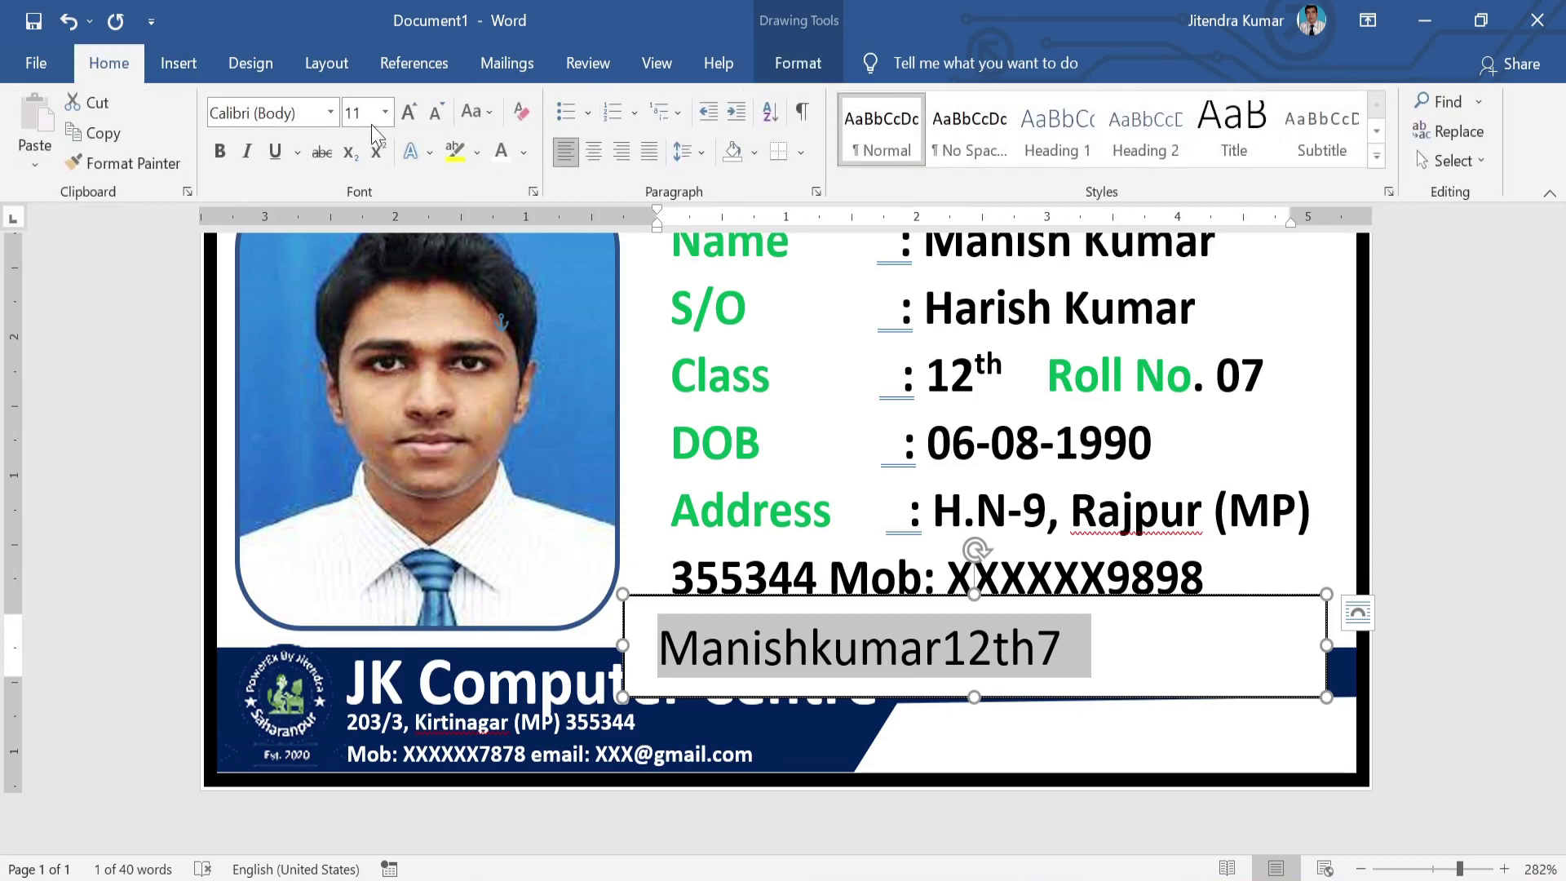
{"action": "left_click", "coordinate": [330, 113]}
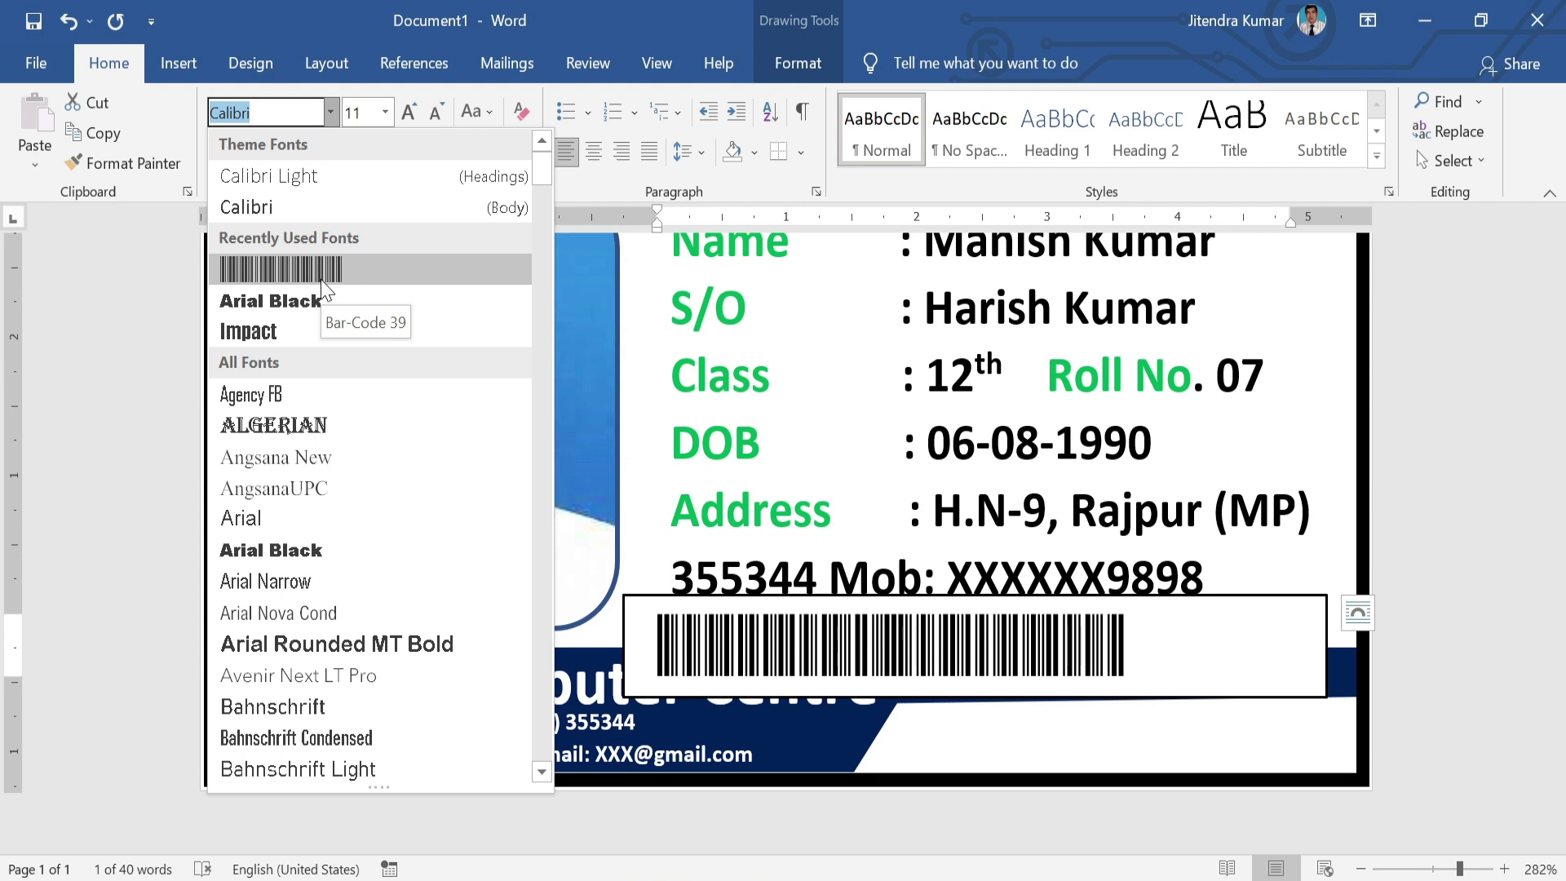
{"action": "left_click", "coordinate": [320, 279]}
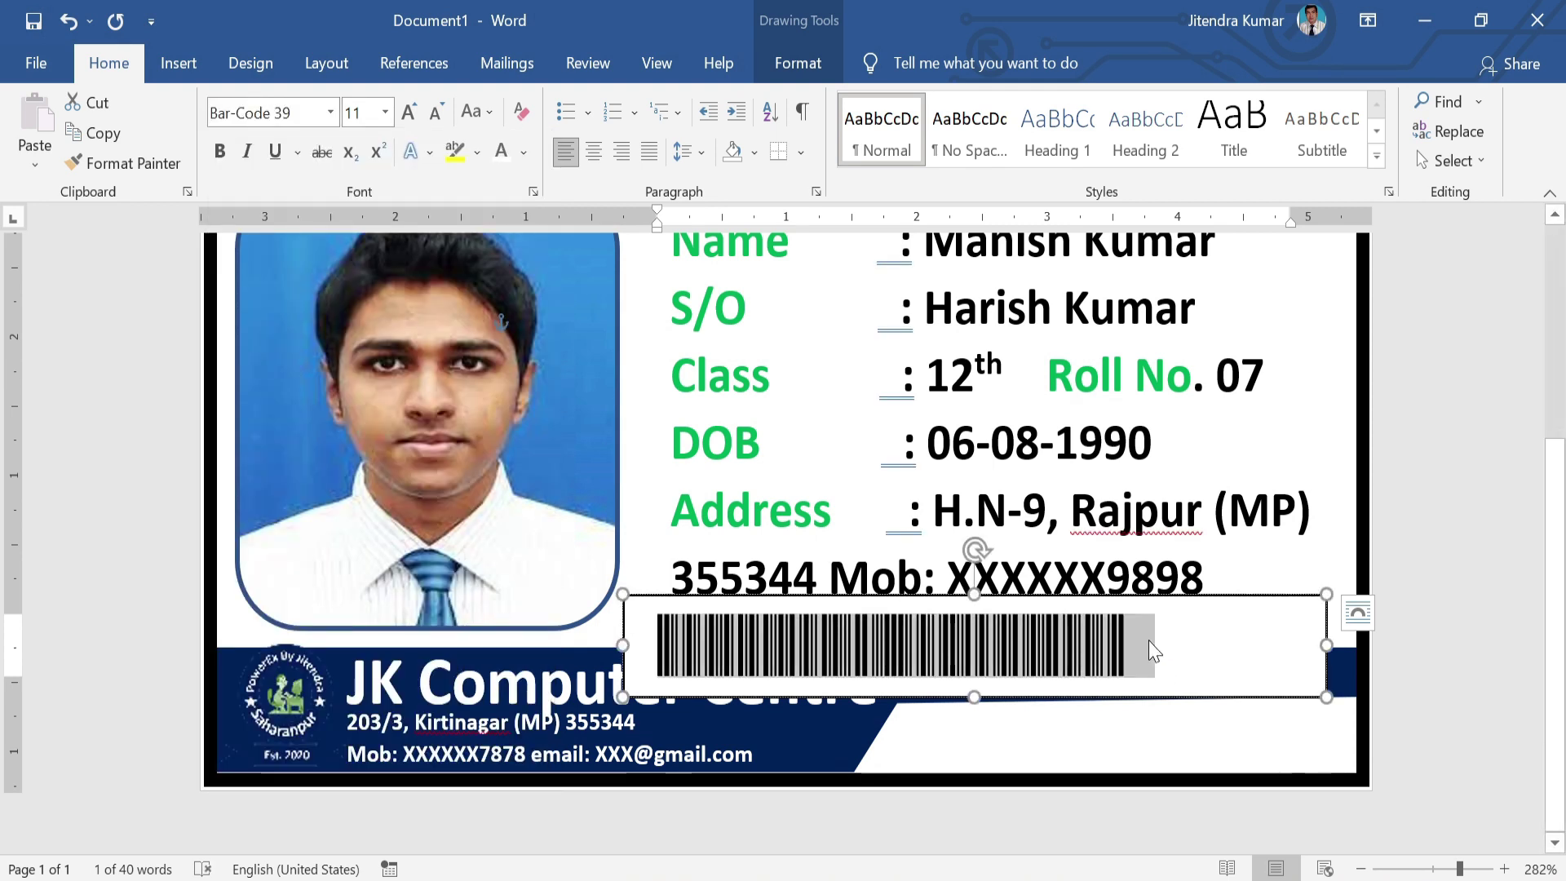
{"action": "left_click", "coordinate": [437, 113]}
{"action": "left_click", "coordinate": [437, 113]}
Give the barcode text box no fill and no outline.
{"action": "left_click", "coordinate": [808, 63]}
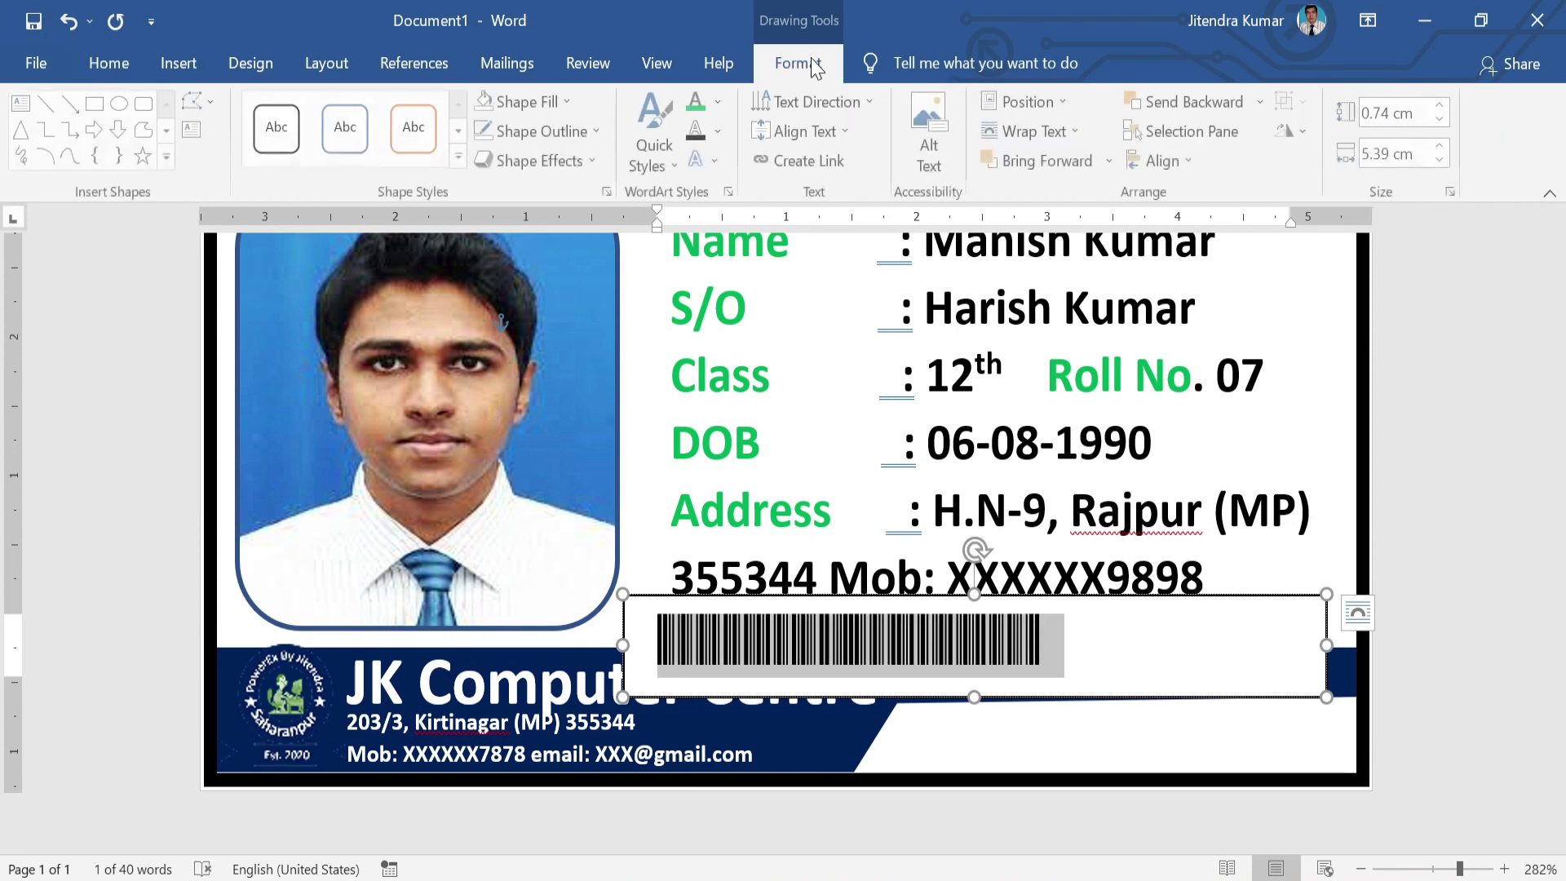
{"action": "left_click", "coordinate": [552, 100]}
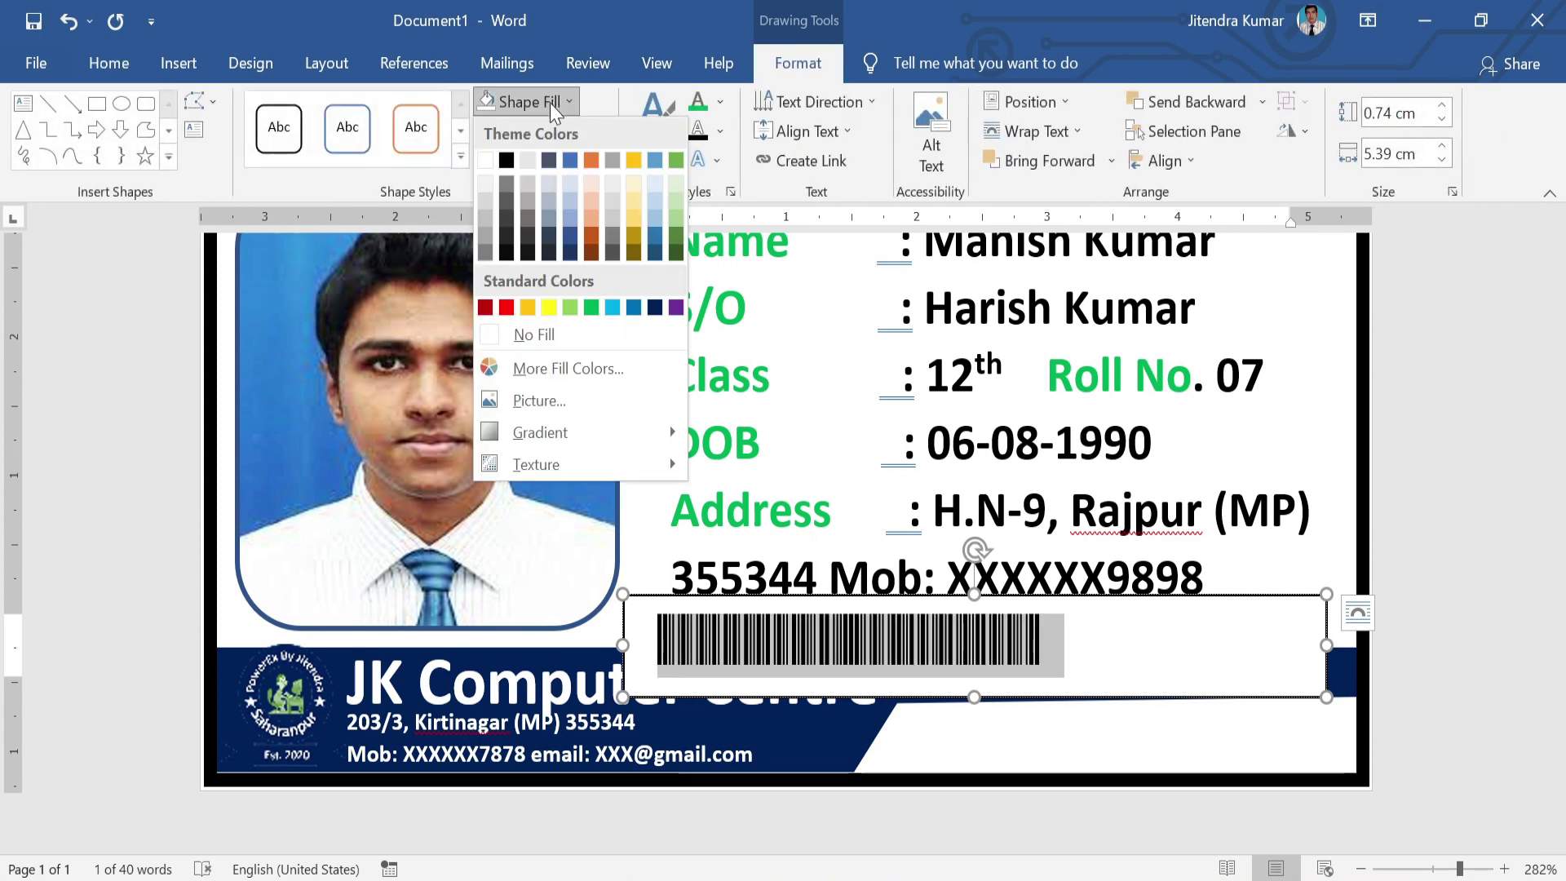
{"action": "left_click", "coordinate": [540, 333]}
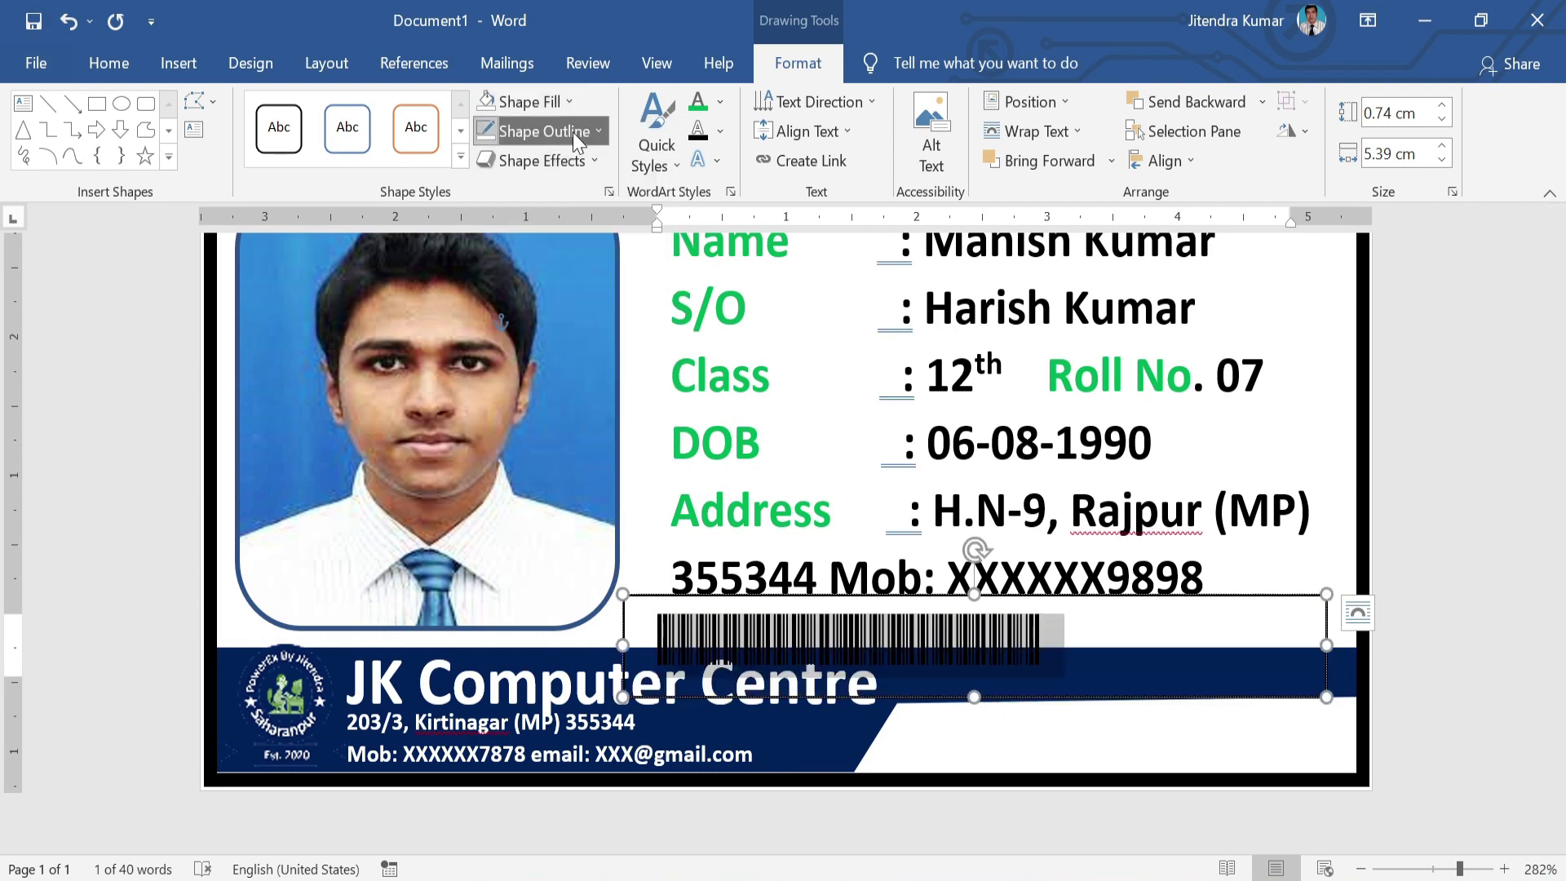
{"action": "left_click", "coordinate": [572, 133]}
{"action": "left_click", "coordinate": [551, 359]}
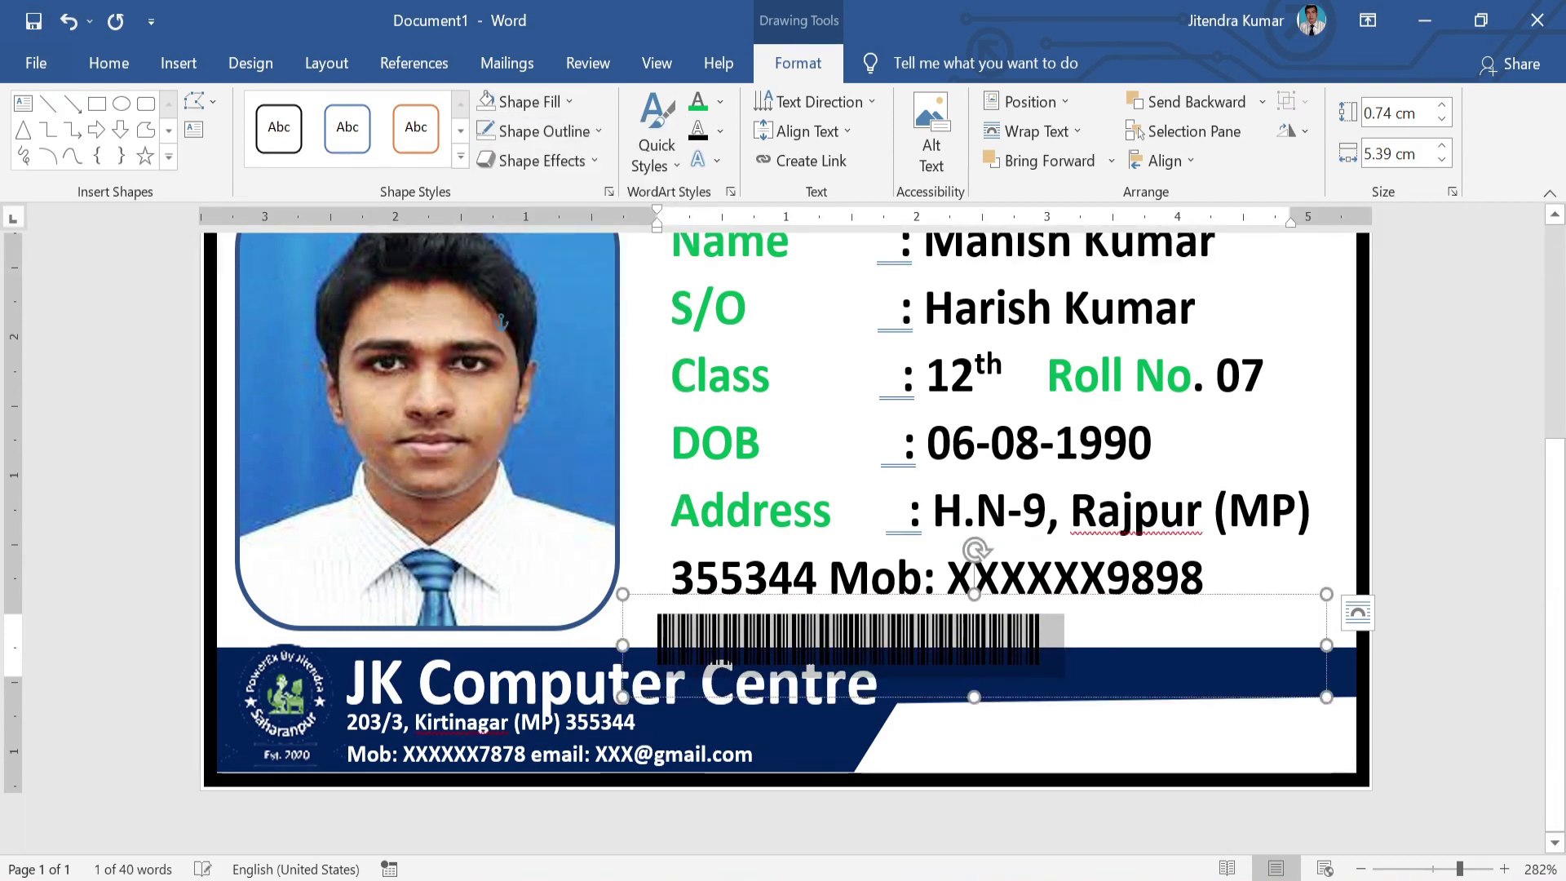
Move the barcode to the card's bottom-right corner, enlarge it to size 10, and nudge it left.
{"action": "left_click_drag", "start_coordinate": [1223, 595], "coordinate": [1495, 695]}
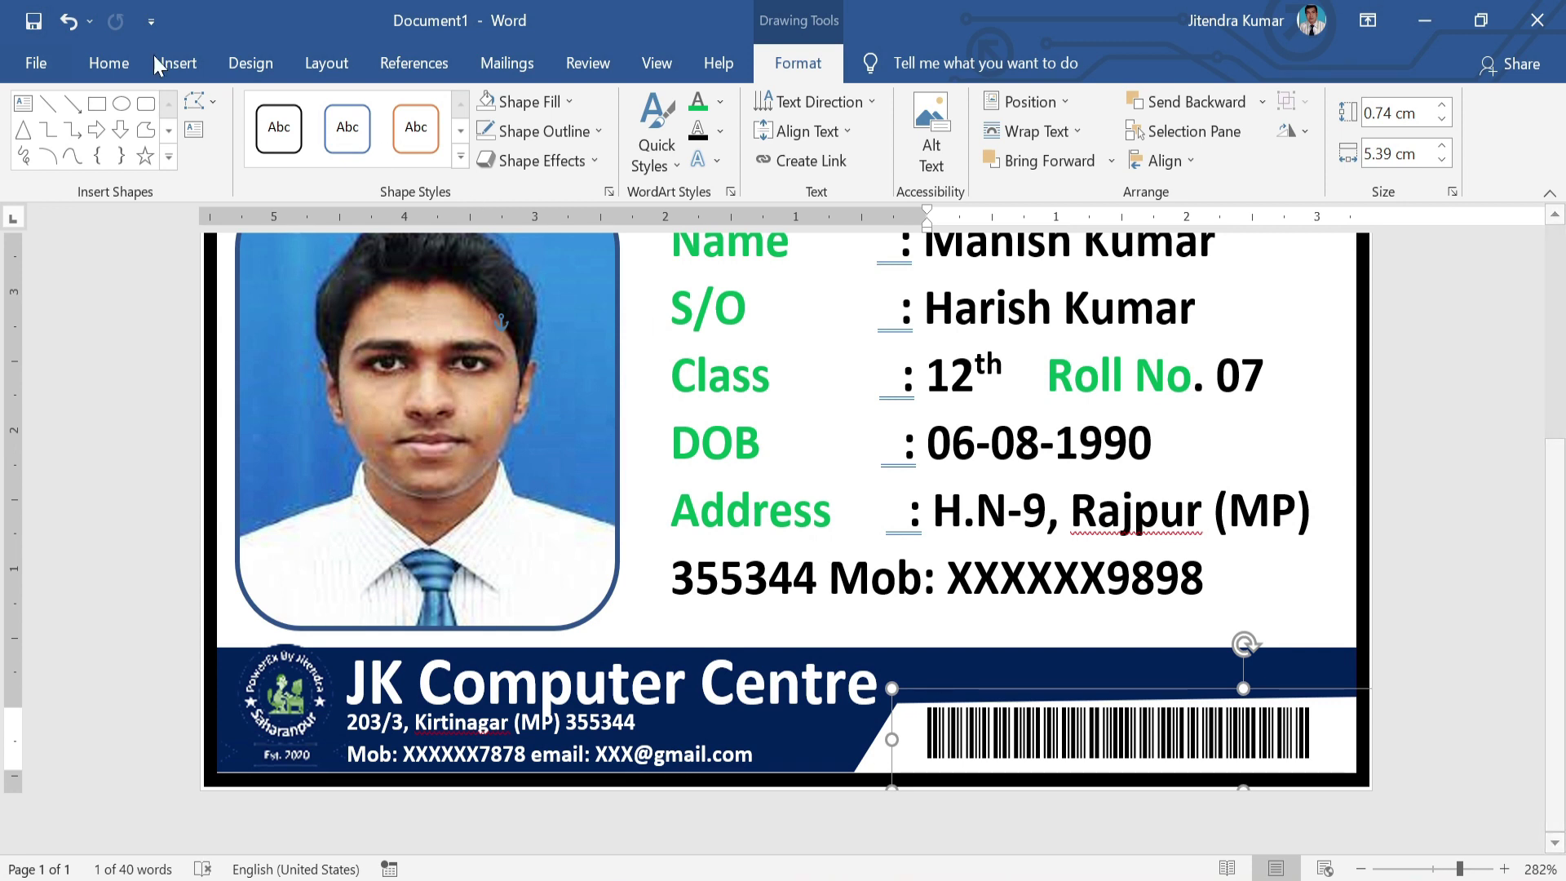
{"action": "left_click", "coordinate": [108, 66]}
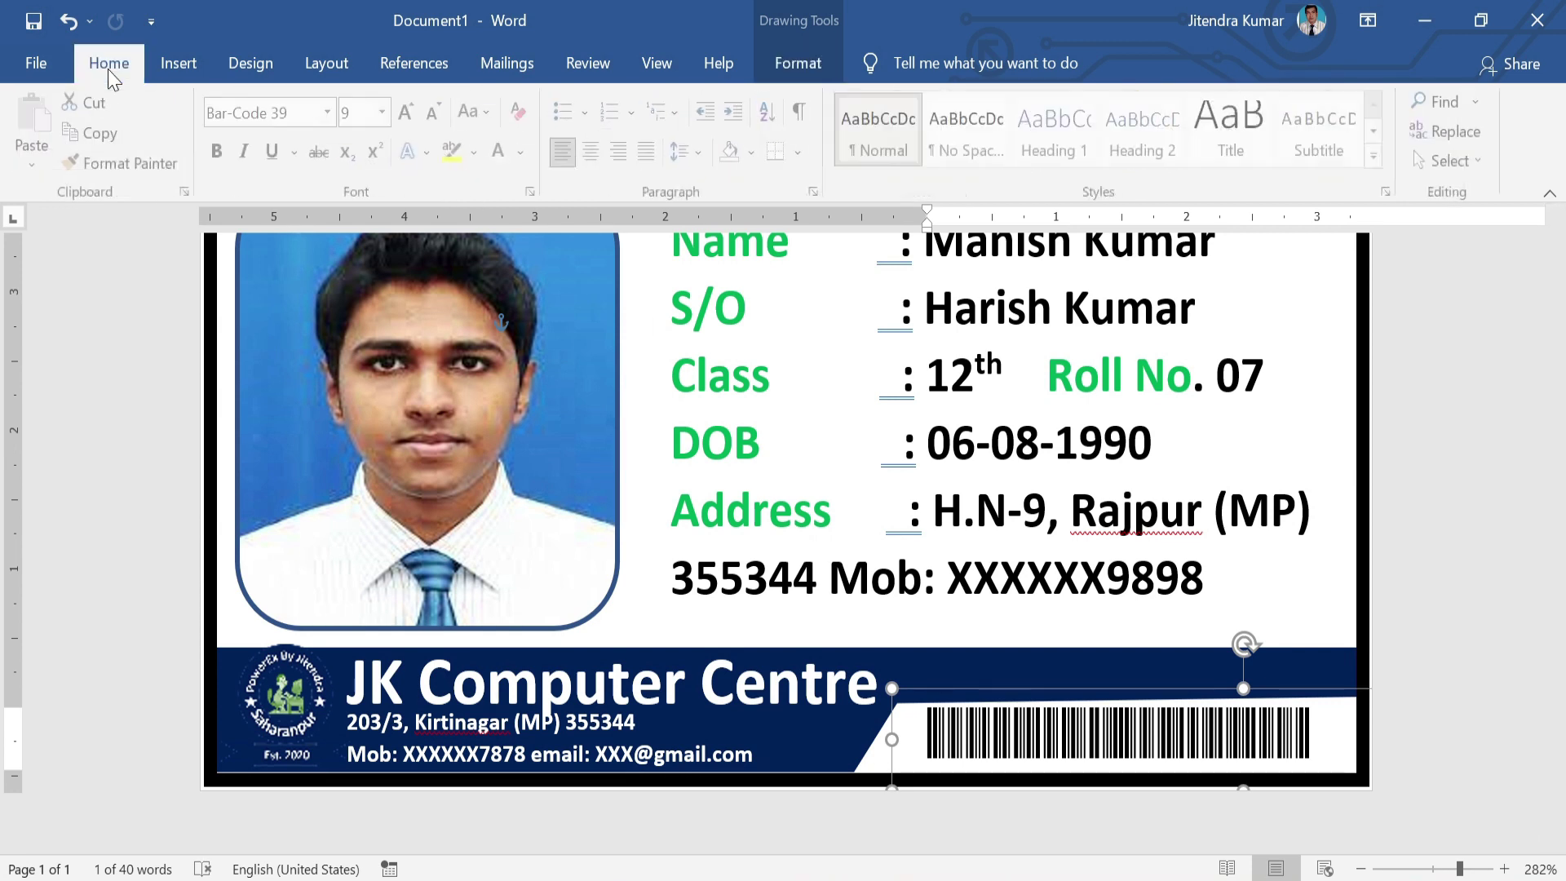
{"action": "left_click", "coordinate": [409, 112]}
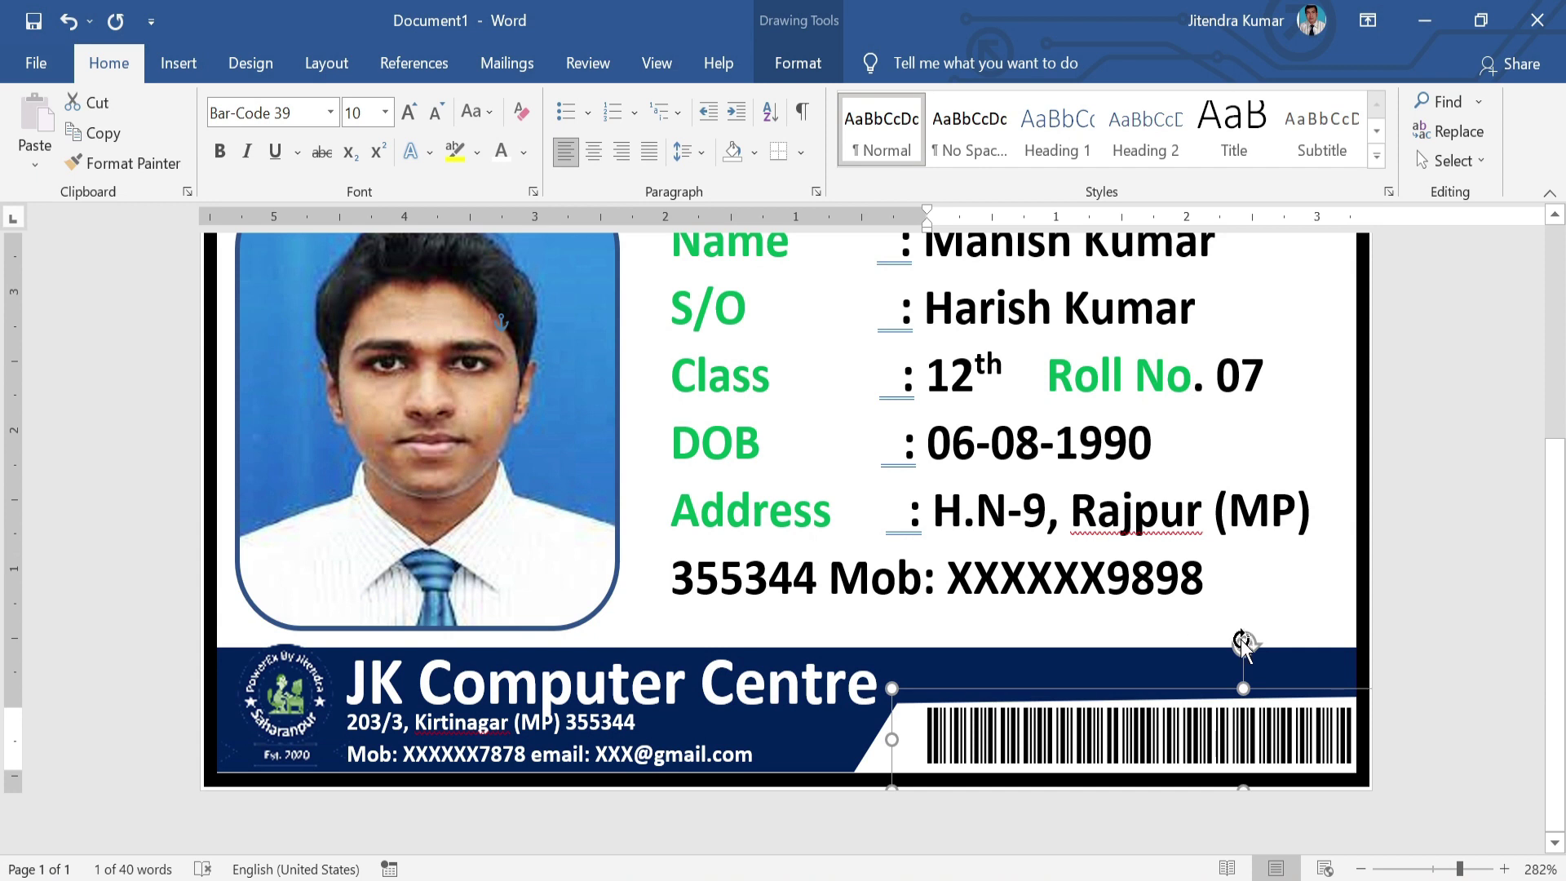
{"action": "key", "text": "Left"}
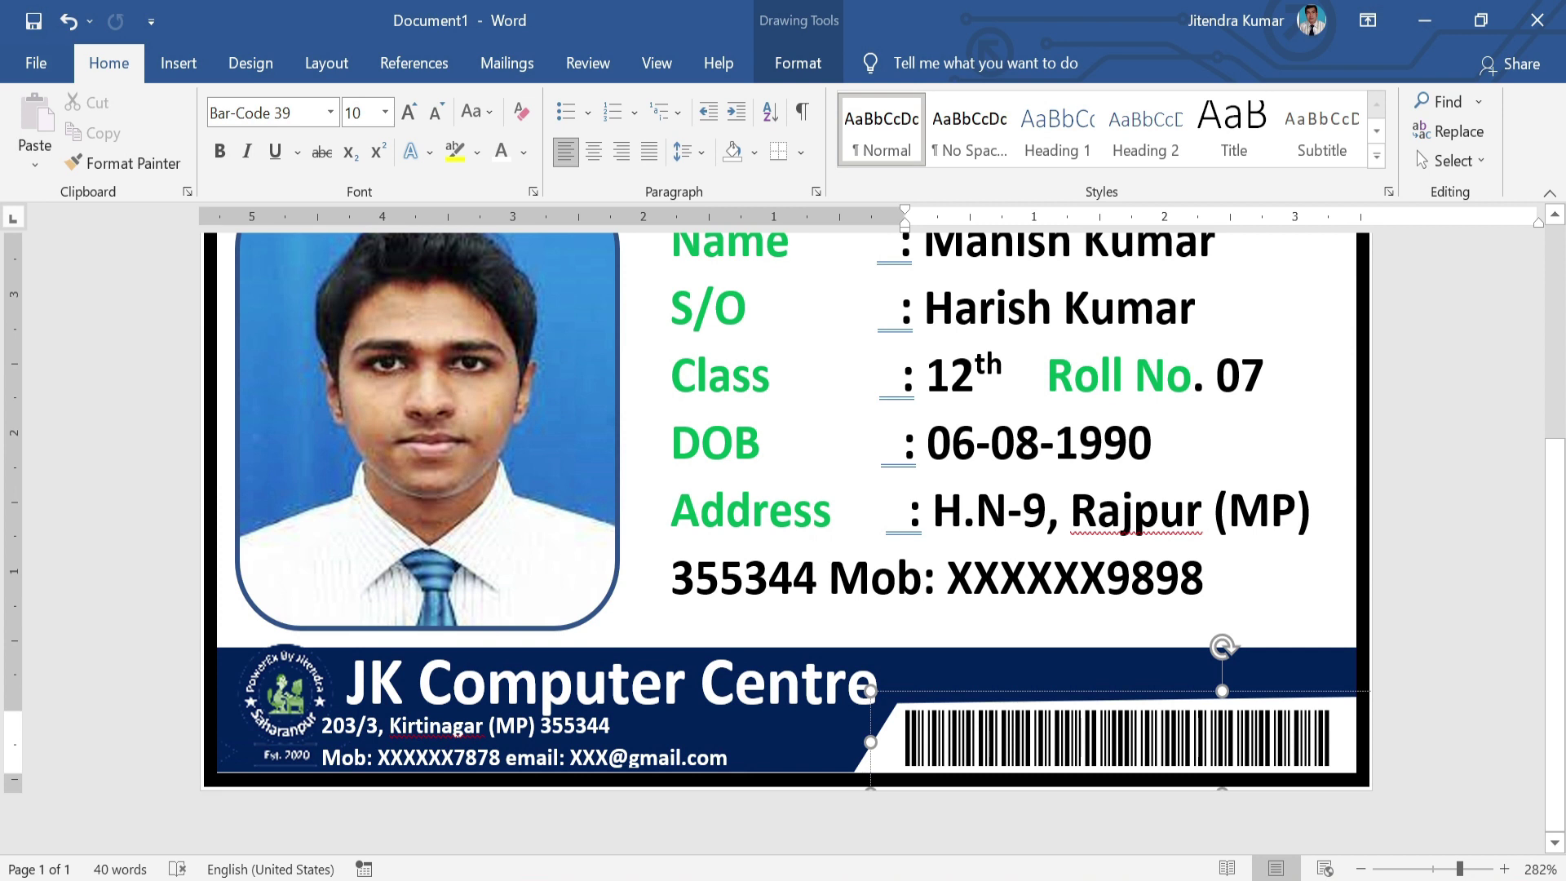
Draw a small text box above the barcode in the footer and type 'Principal'.
{"action": "left_click", "coordinate": [192, 72]}
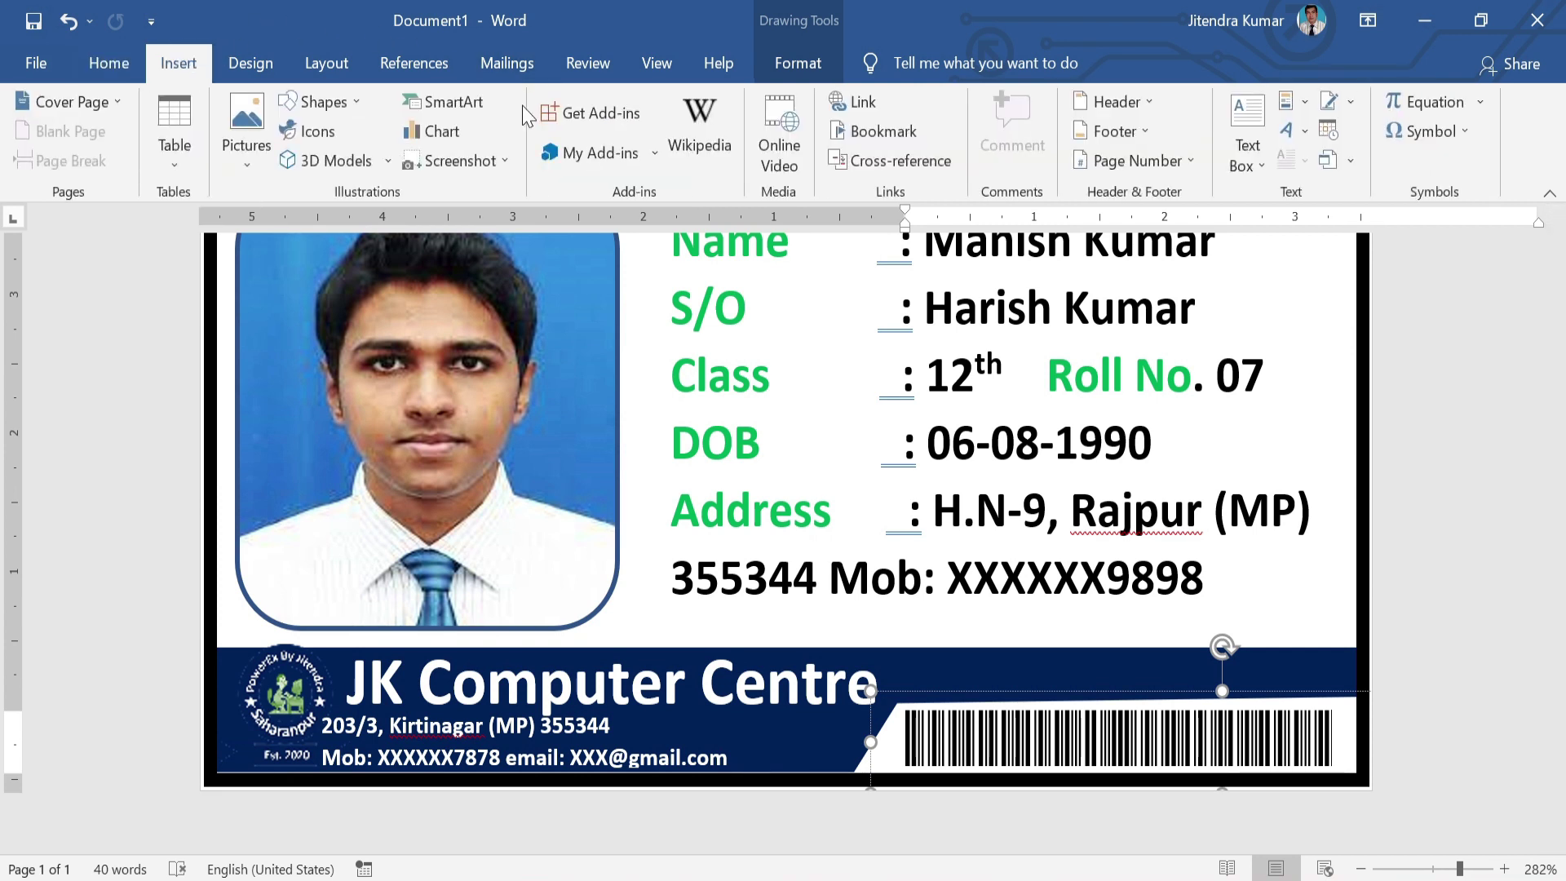
{"action": "left_click", "coordinate": [320, 101]}
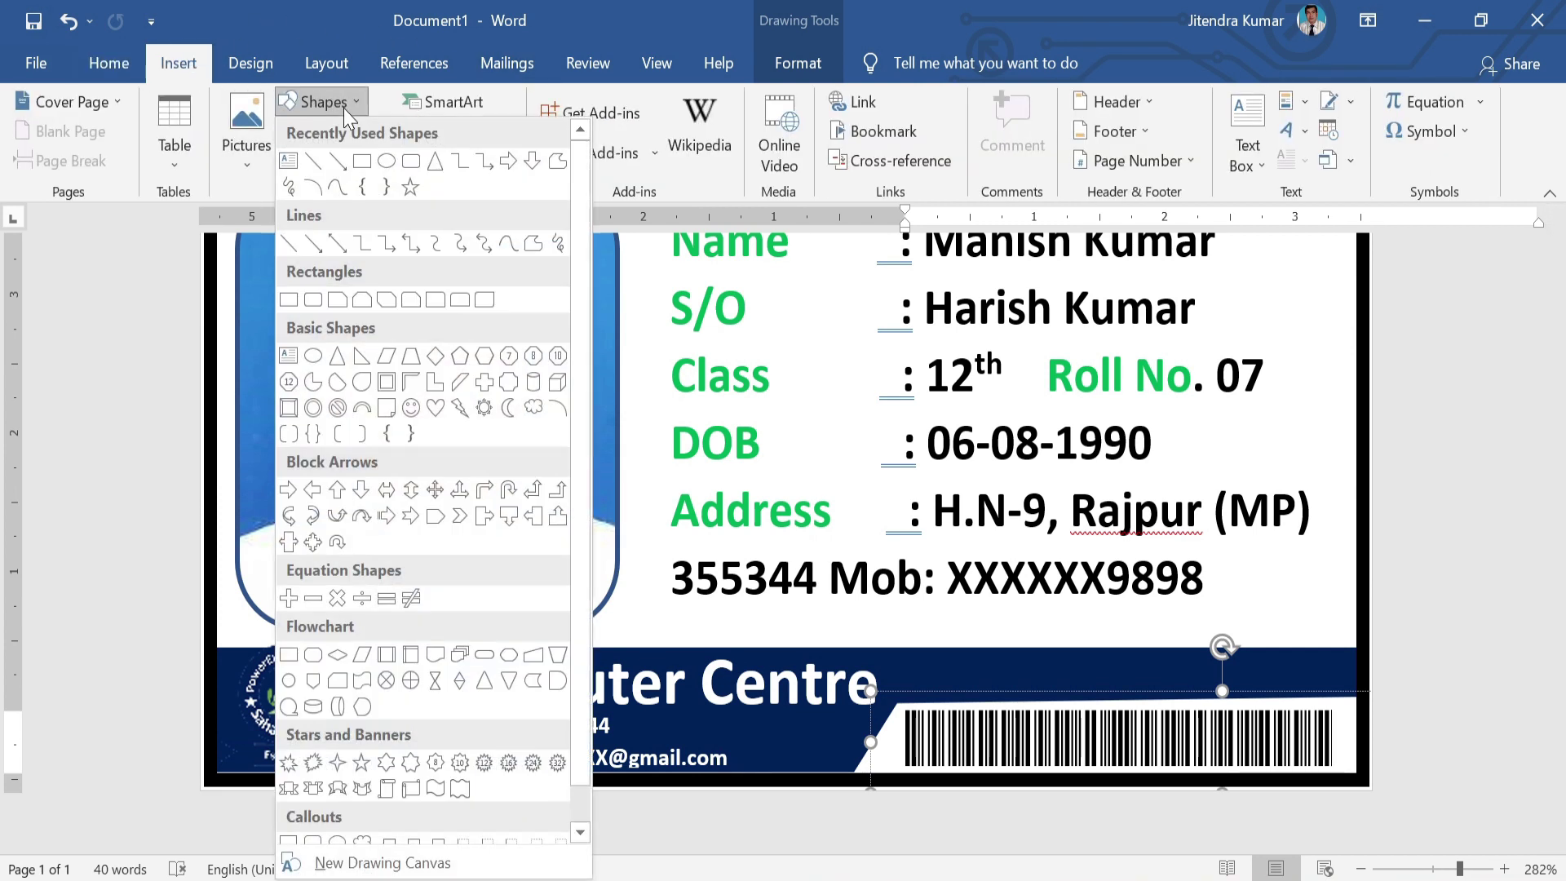
{"action": "left_click", "coordinate": [290, 162]}
{"action": "left_click_drag", "start_coordinate": [922, 638], "coordinate": [1205, 680]}
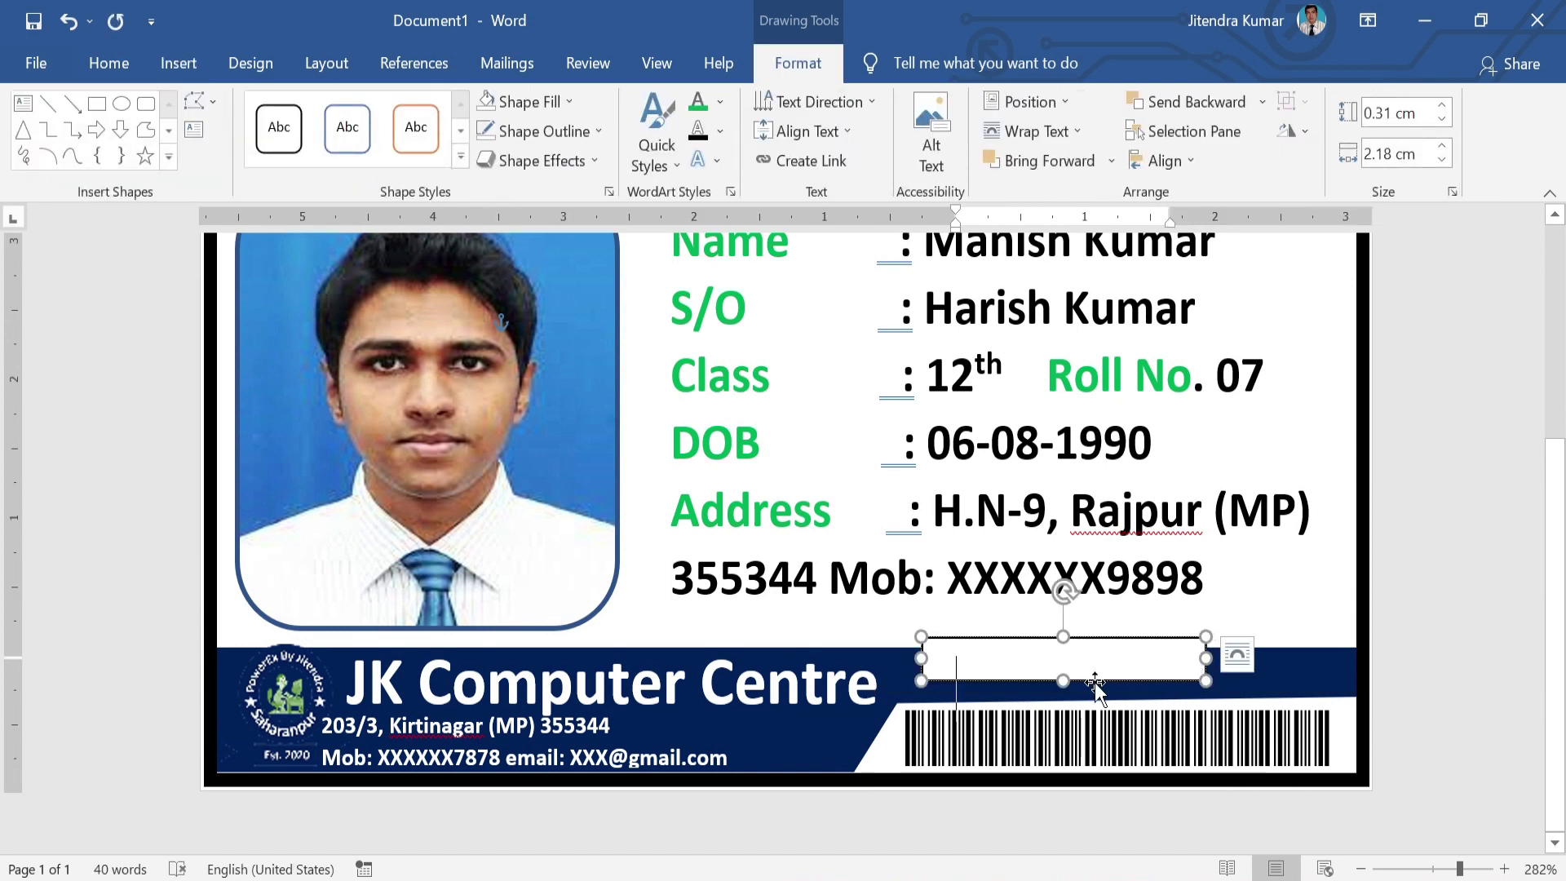
{"action": "left_click_drag", "start_coordinate": [1063, 680], "coordinate": [1063, 670]}
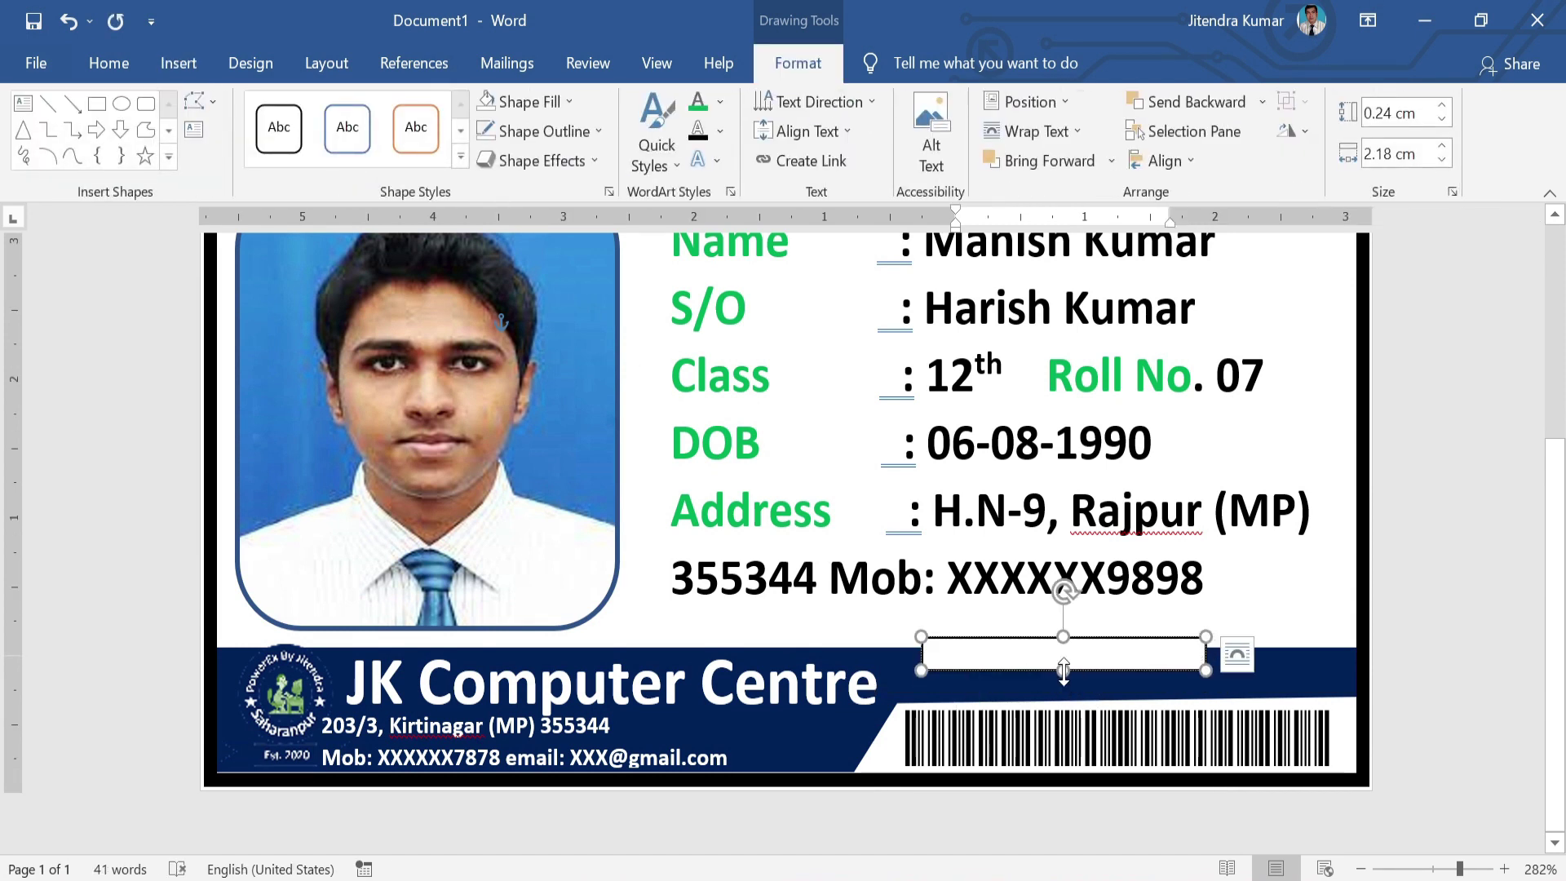
{"action": "type", "text": "Pri"}
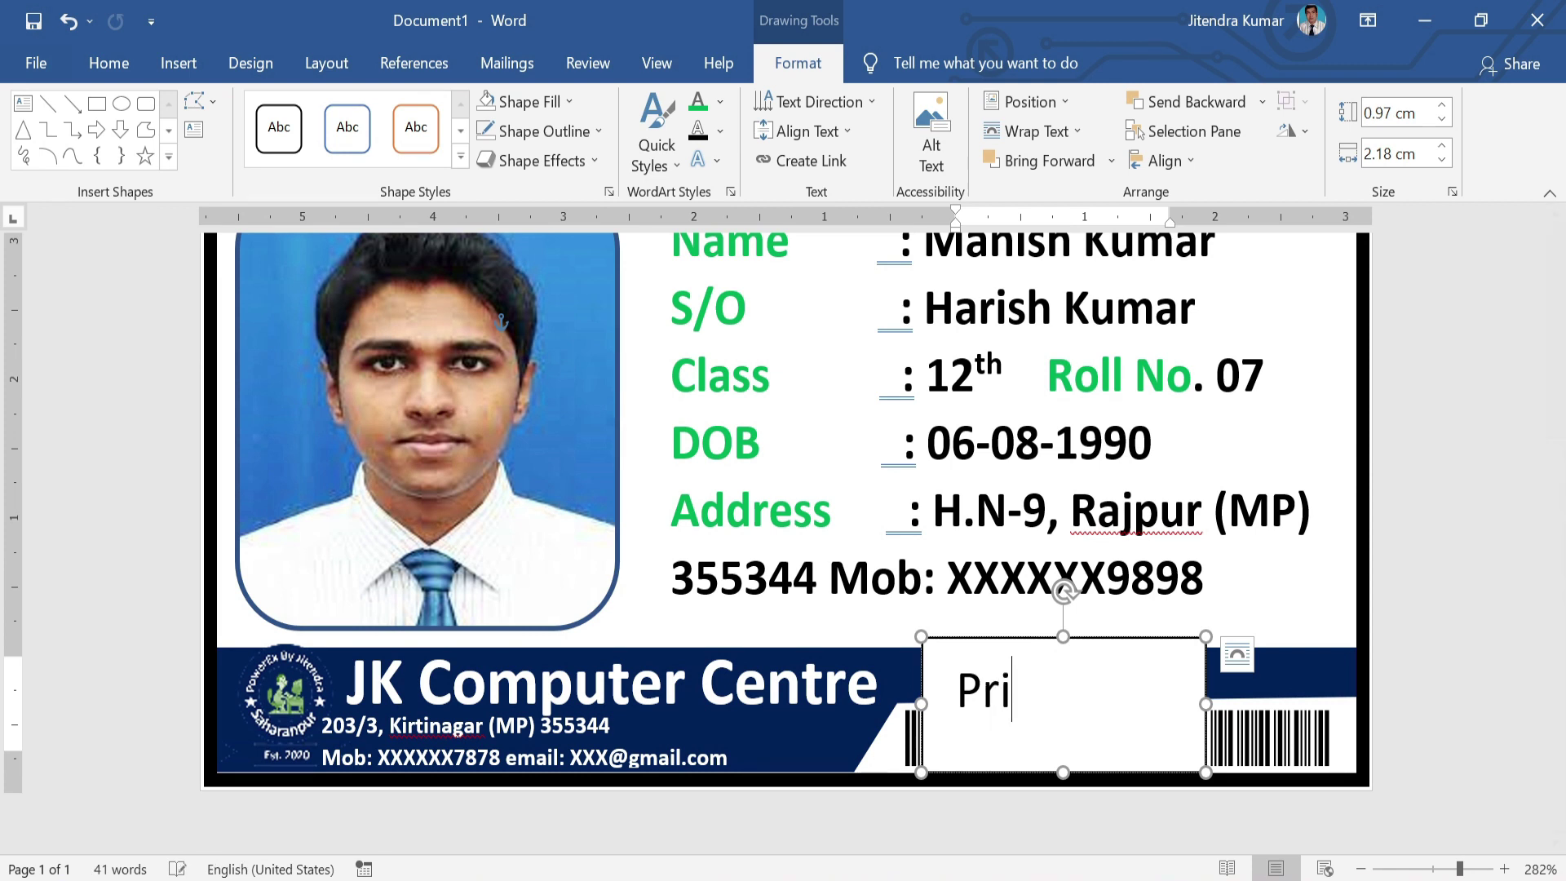
{"action": "type", "text": "ncipal"}
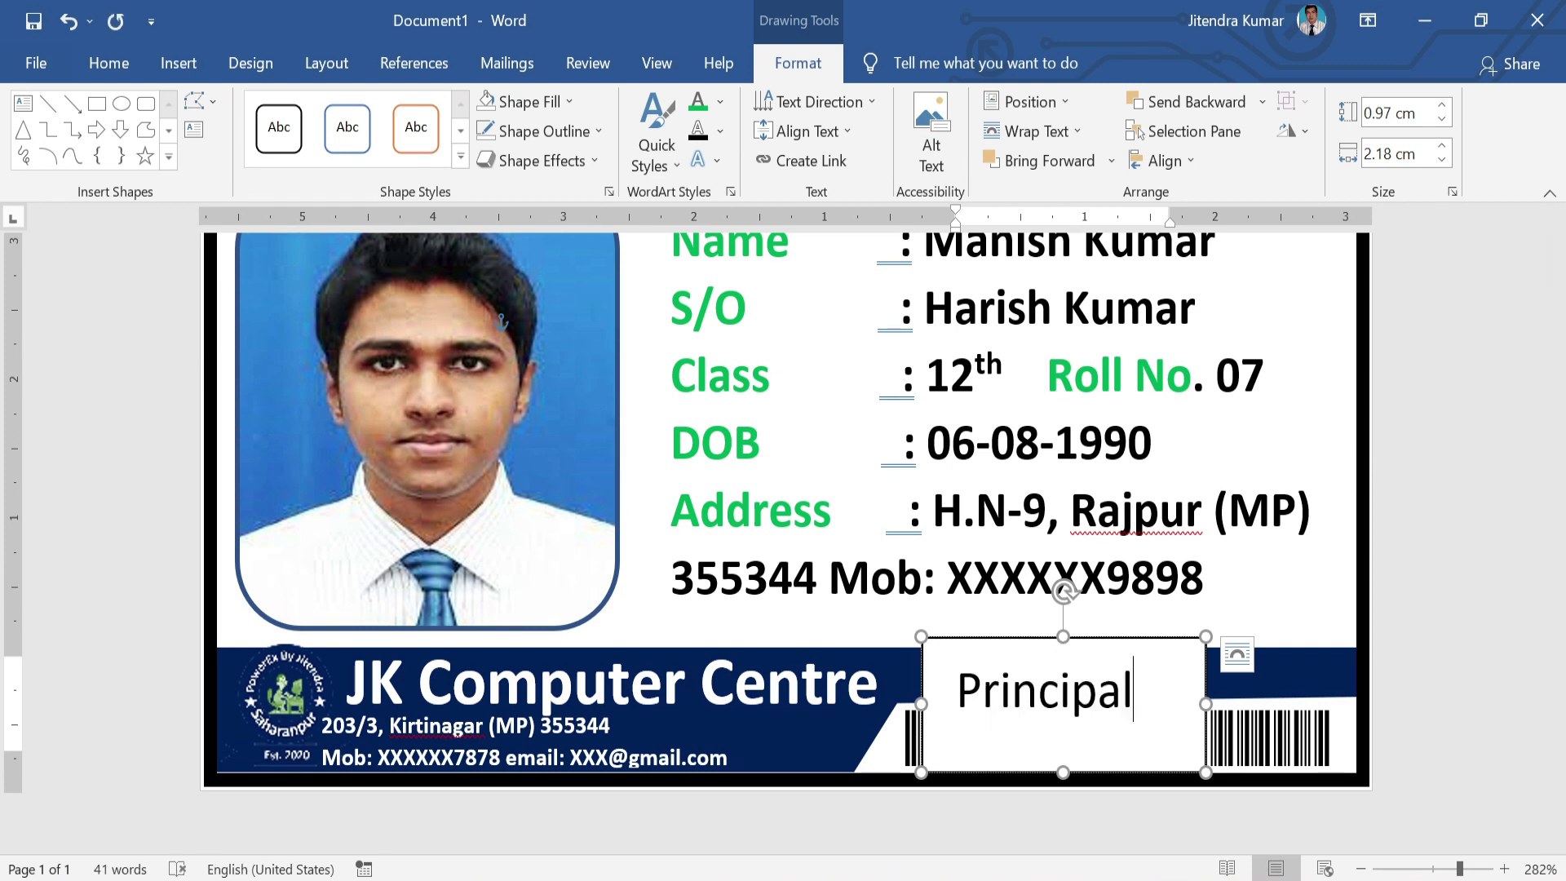
Shrink the 'Principal' text five font sizes smaller.
{"action": "triple_click", "coordinate": [997, 695]}
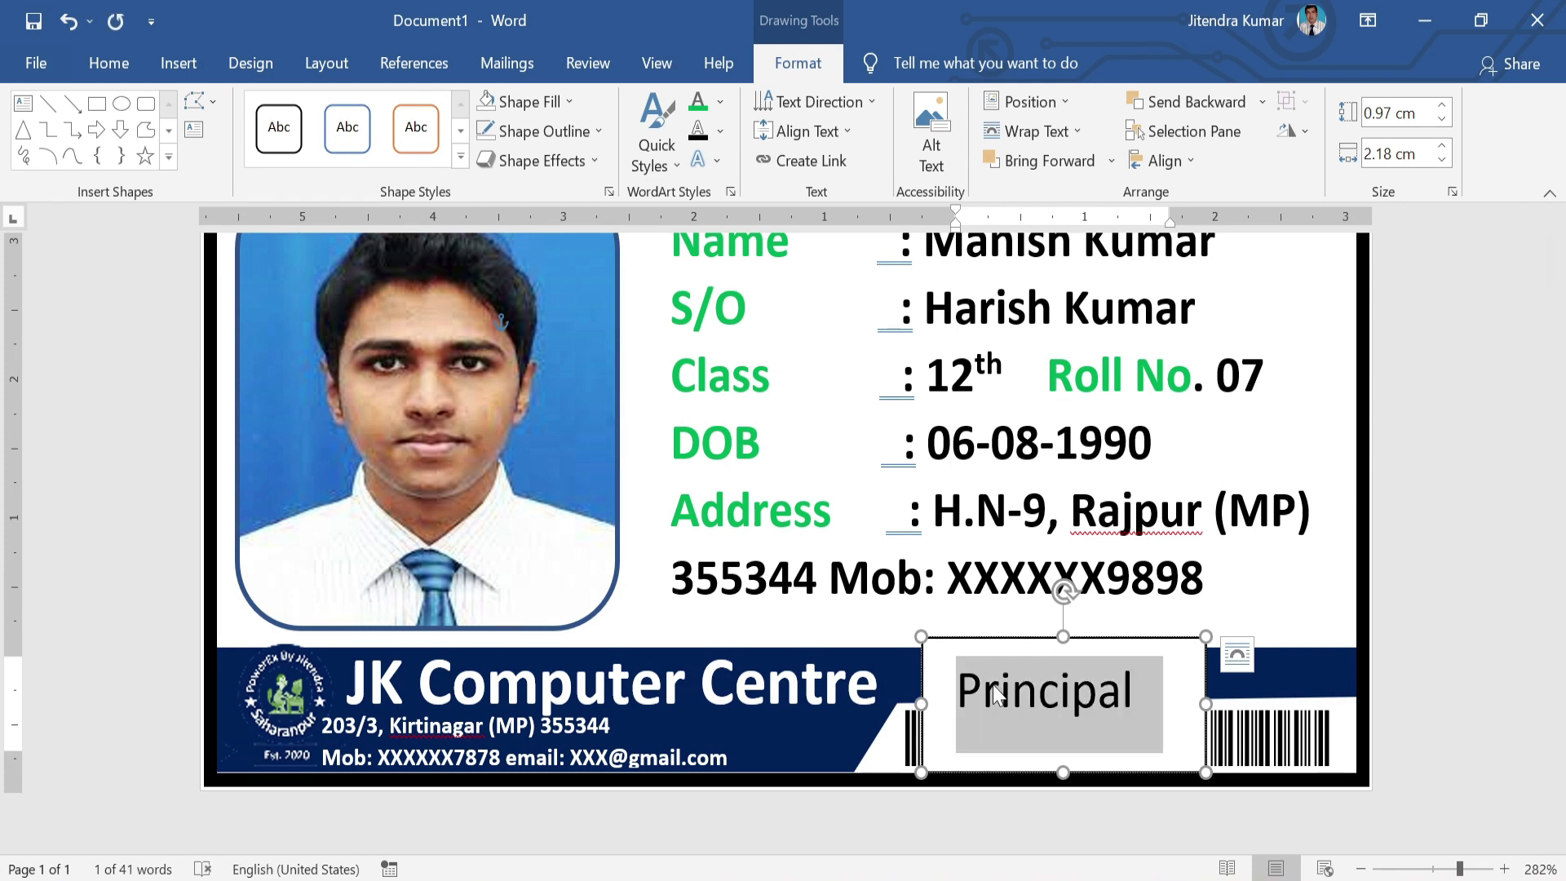
{"action": "left_click", "coordinate": [108, 62]}
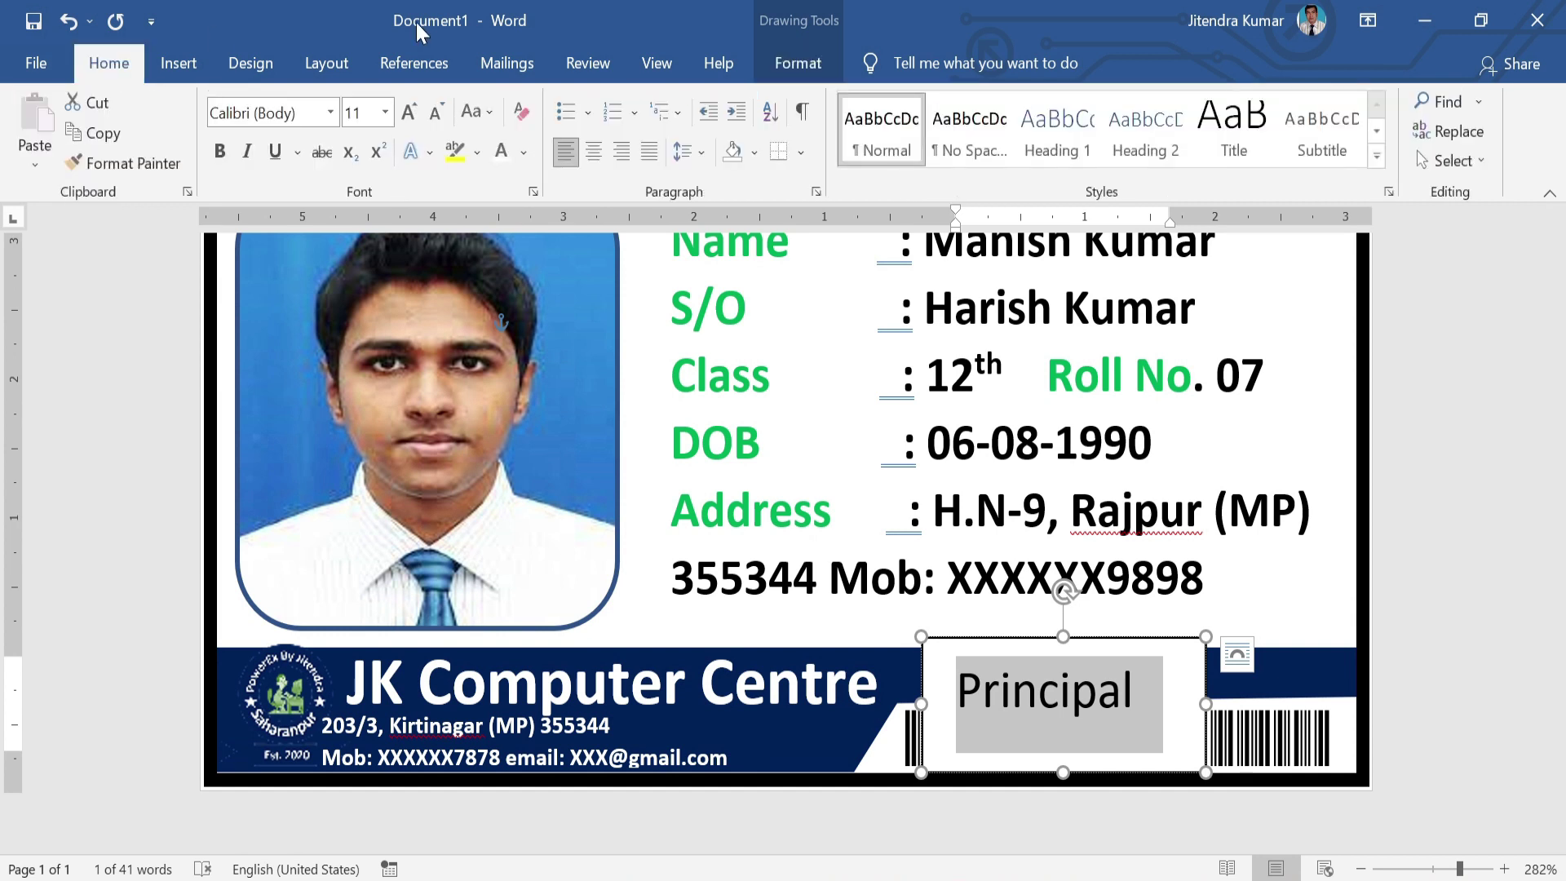
{"action": "left_click", "coordinate": [437, 114]}
{"action": "left_click", "coordinate": [438, 113]}
{"action": "left_click", "coordinate": [437, 113]}
{"action": "left_click", "coordinate": [438, 113]}
{"action": "left_click", "coordinate": [437, 114]}
{"action": "left_click", "coordinate": [437, 113]}
{"action": "left_click", "coordinate": [437, 113]}
{"action": "left_click", "coordinate": [798, 63]}
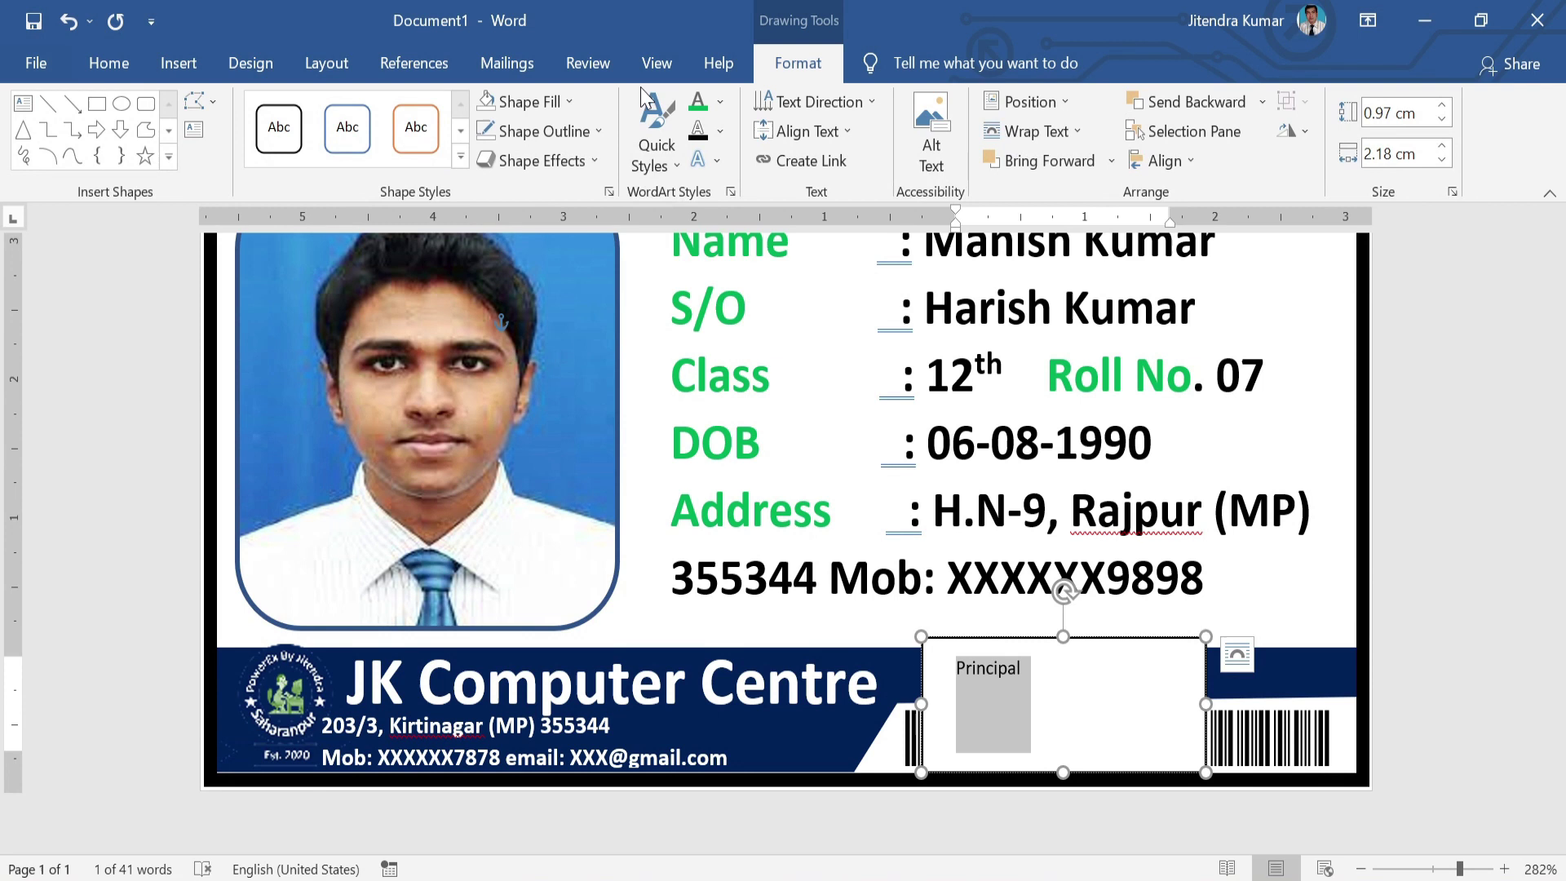
Remove the fill and outline from the Principal text box.
{"action": "left_click", "coordinate": [559, 100]}
{"action": "left_click", "coordinate": [546, 330]}
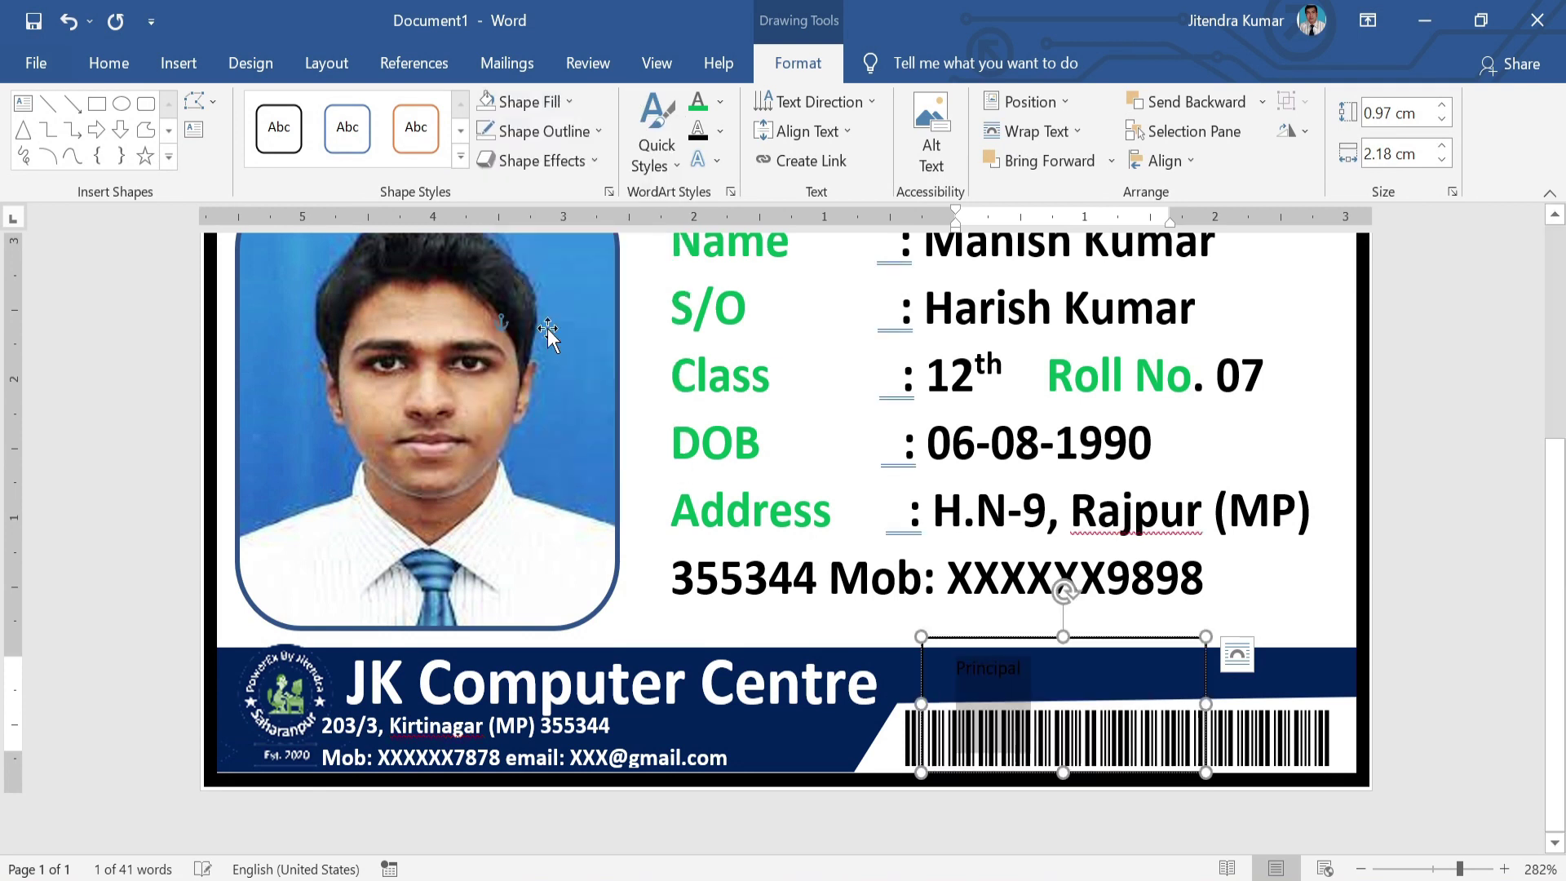
{"action": "left_click", "coordinate": [587, 129]}
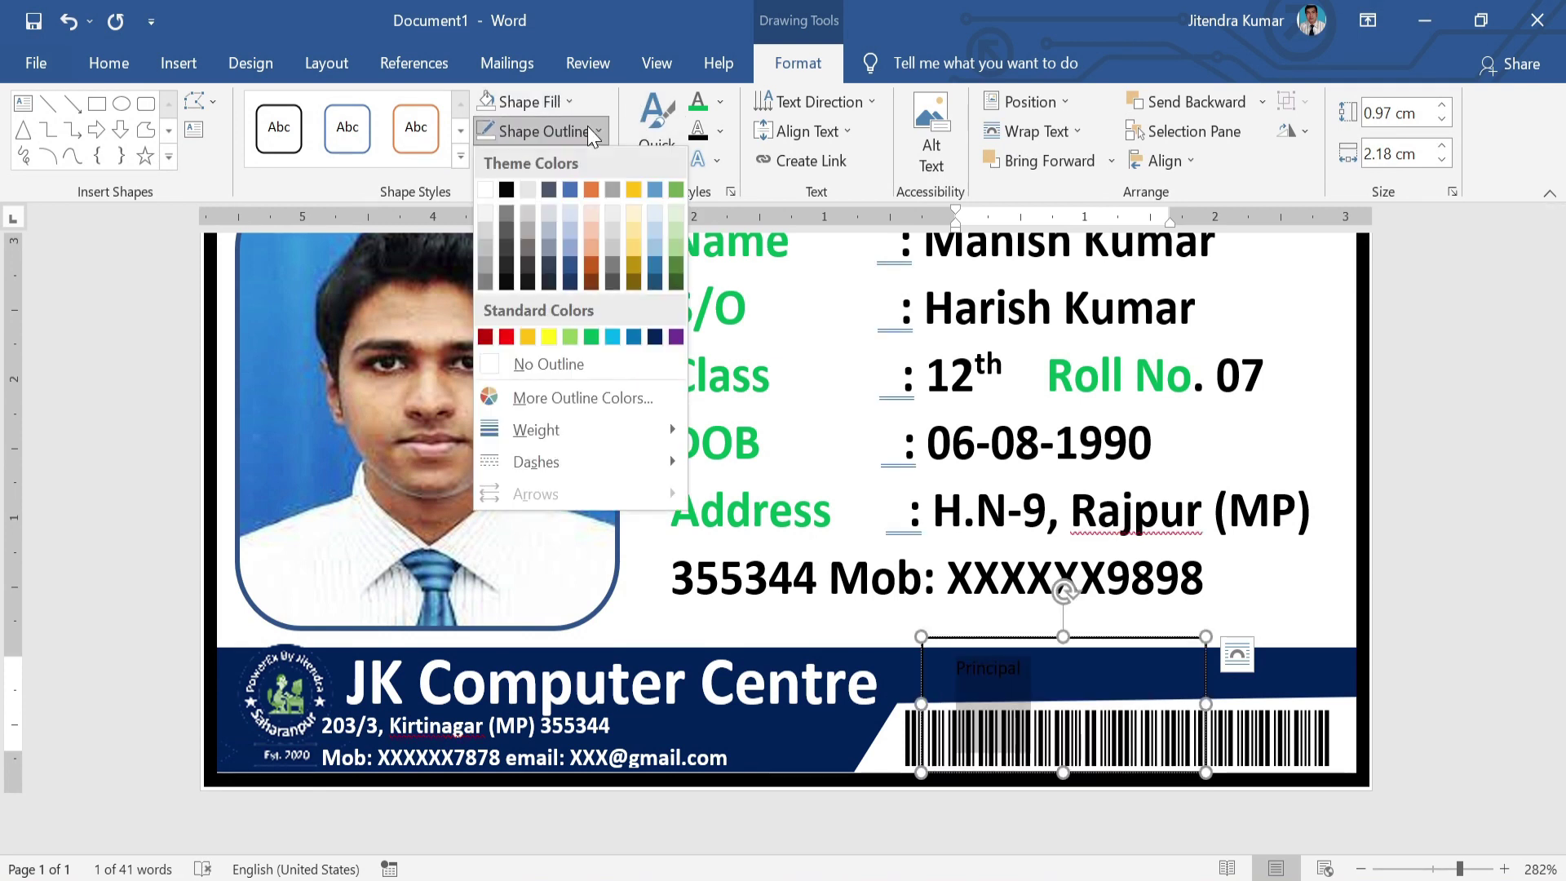
{"action": "left_click", "coordinate": [581, 364]}
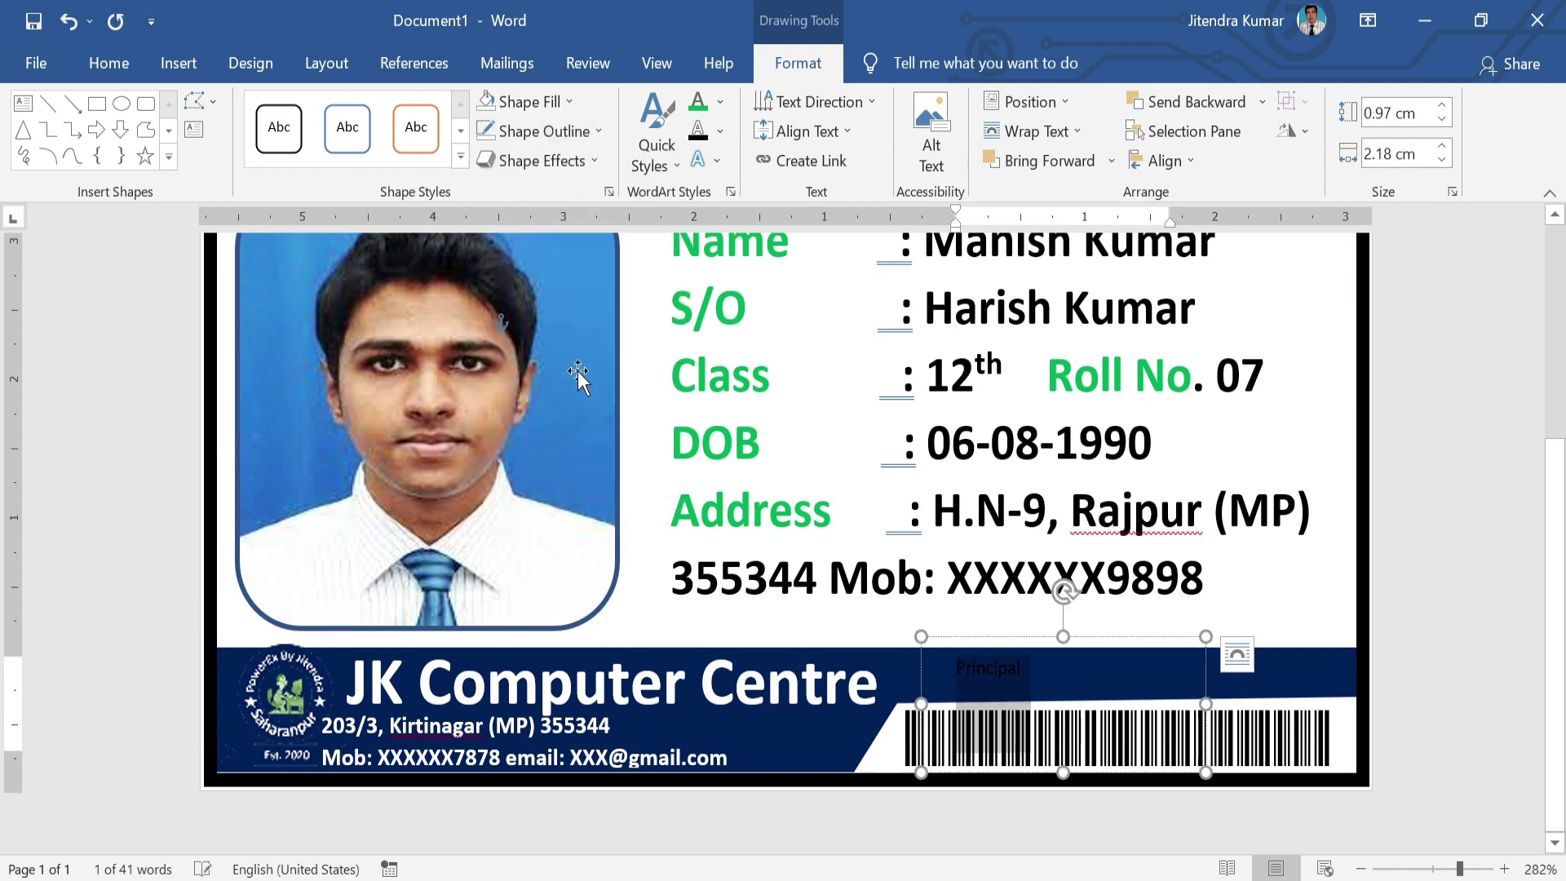
Make 'Principal' white and bold, and move it onto the navy band above the barcode.
{"action": "left_click", "coordinate": [129, 61]}
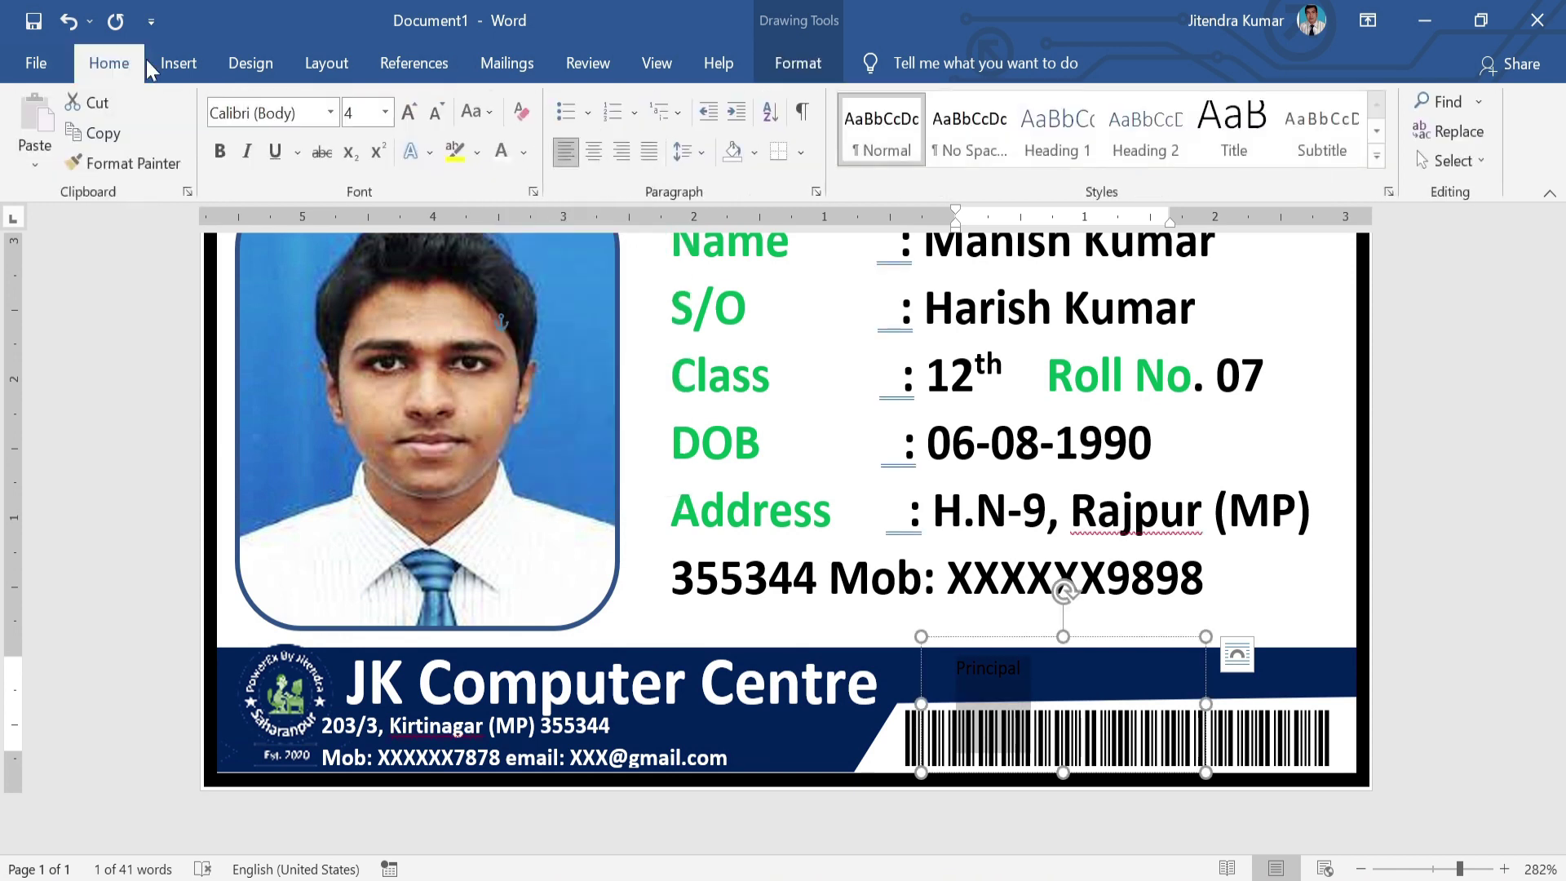
{"action": "left_click", "coordinate": [495, 155]}
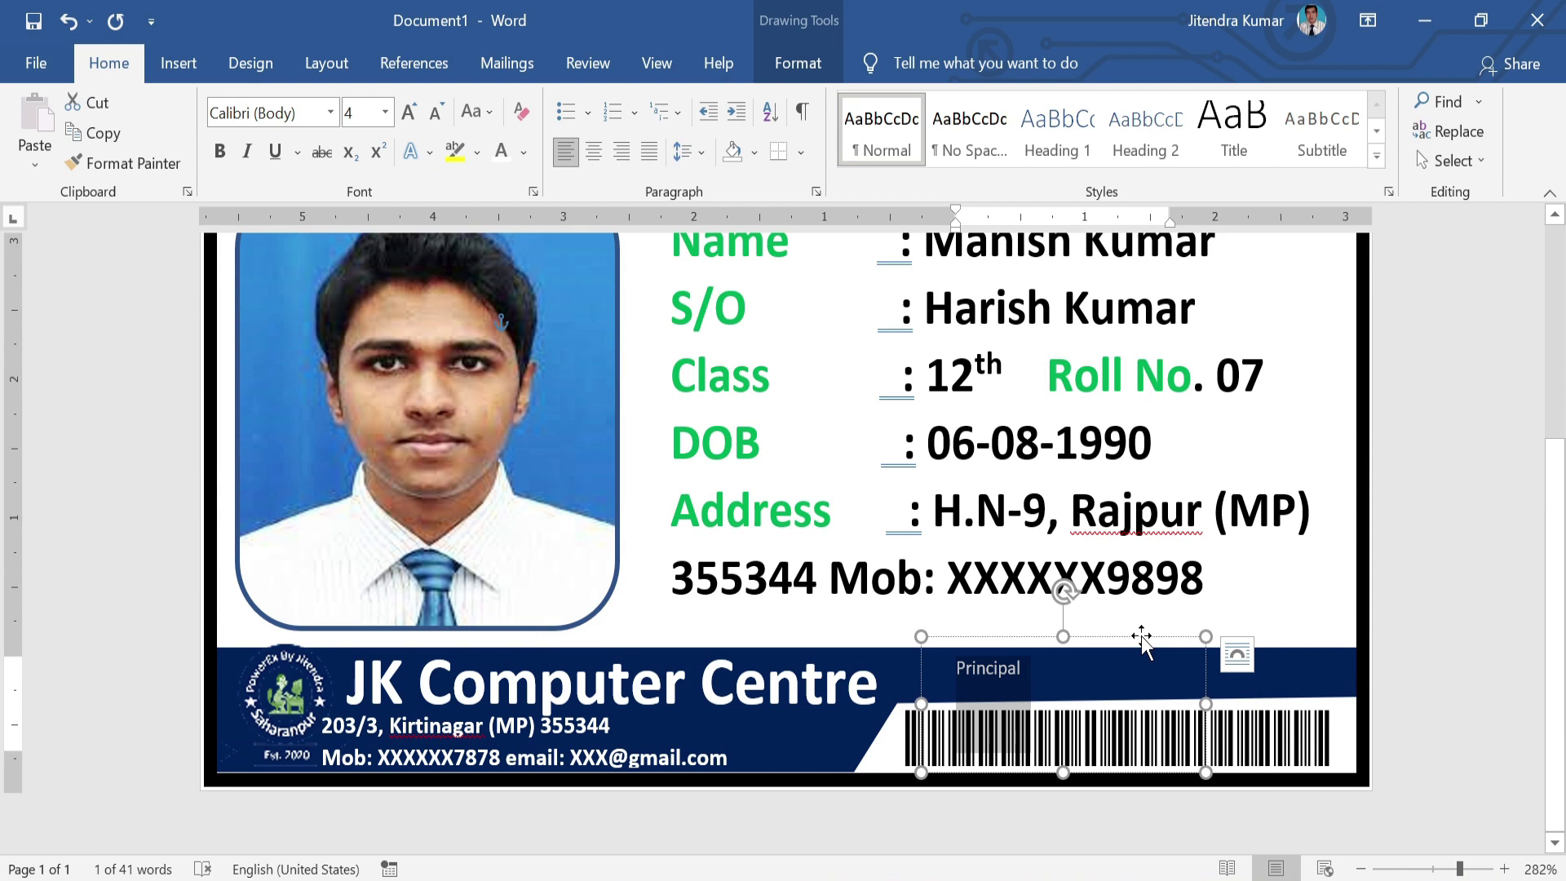
{"action": "key", "text": "ctrl+b"}
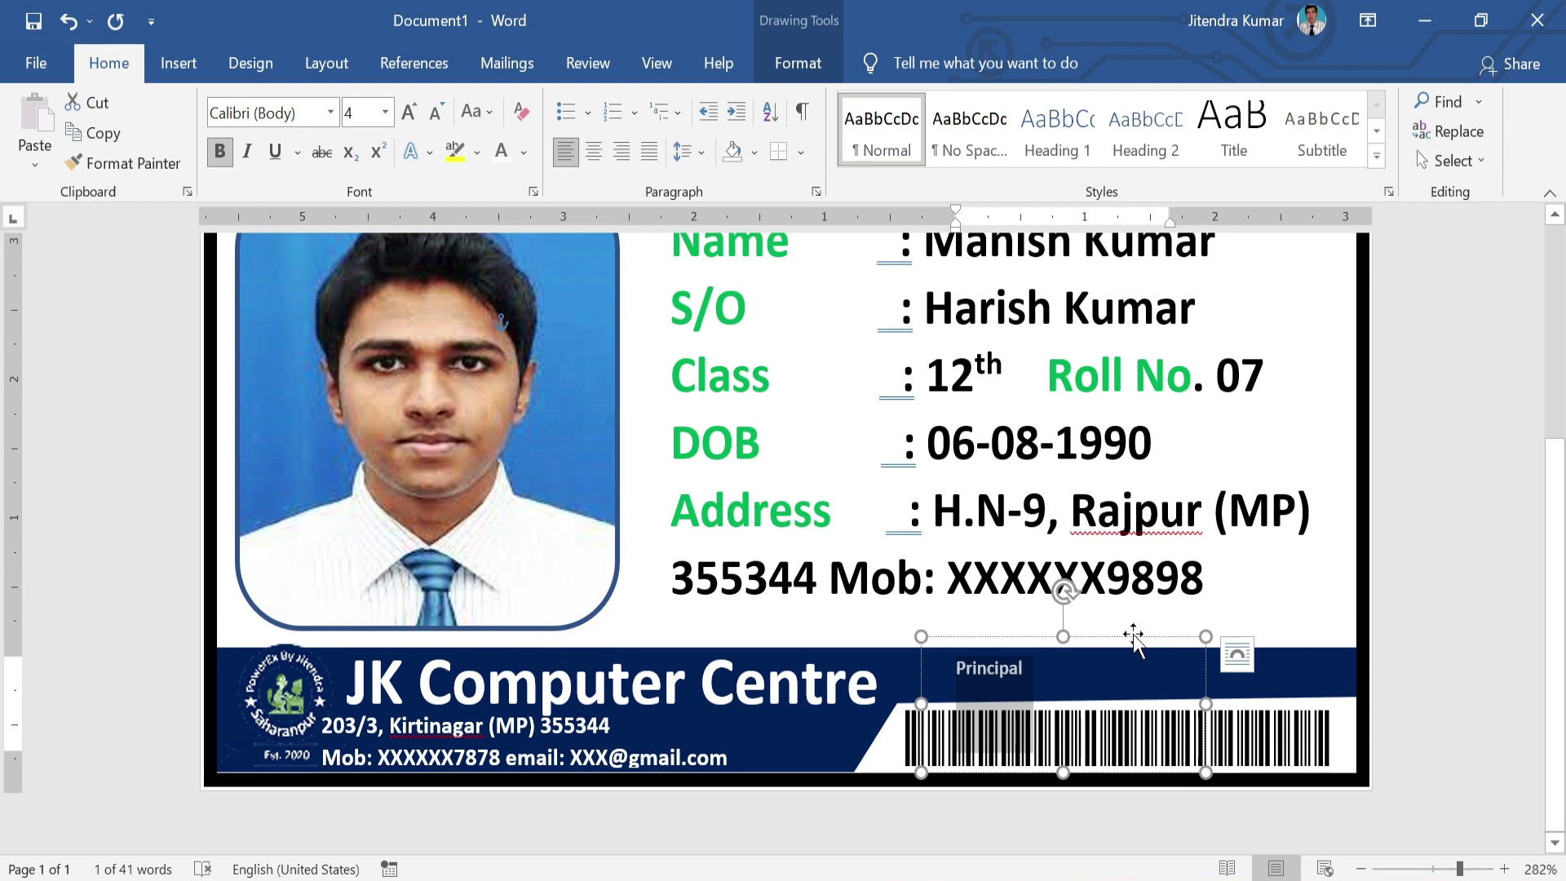
{"action": "left_click_drag", "start_coordinate": [1134, 636], "coordinate": [1309, 647]}
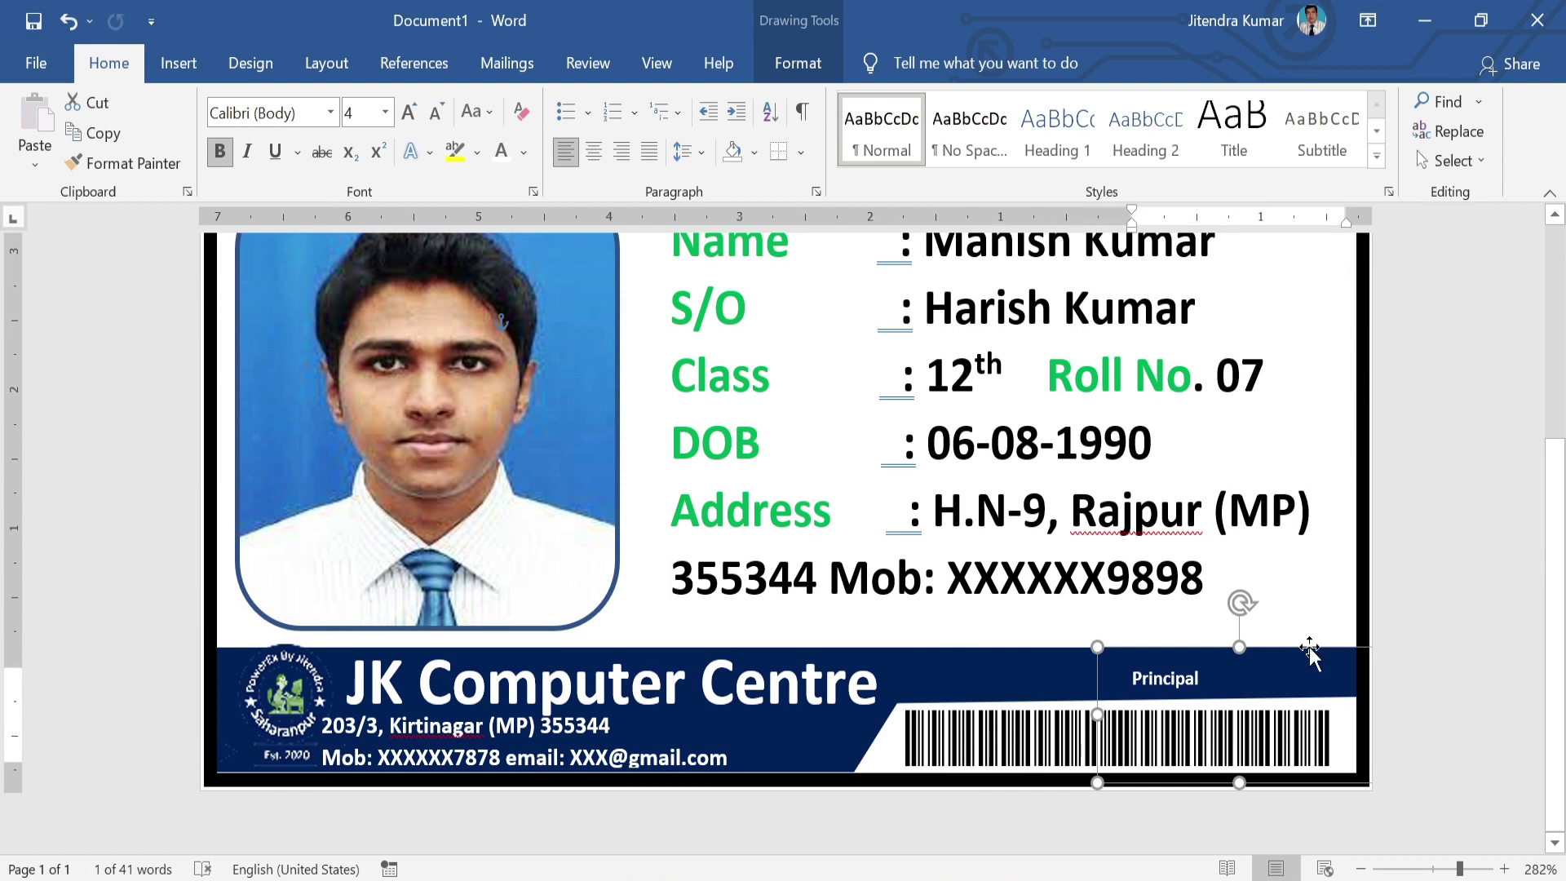
{"action": "key", "text": "Tab"}
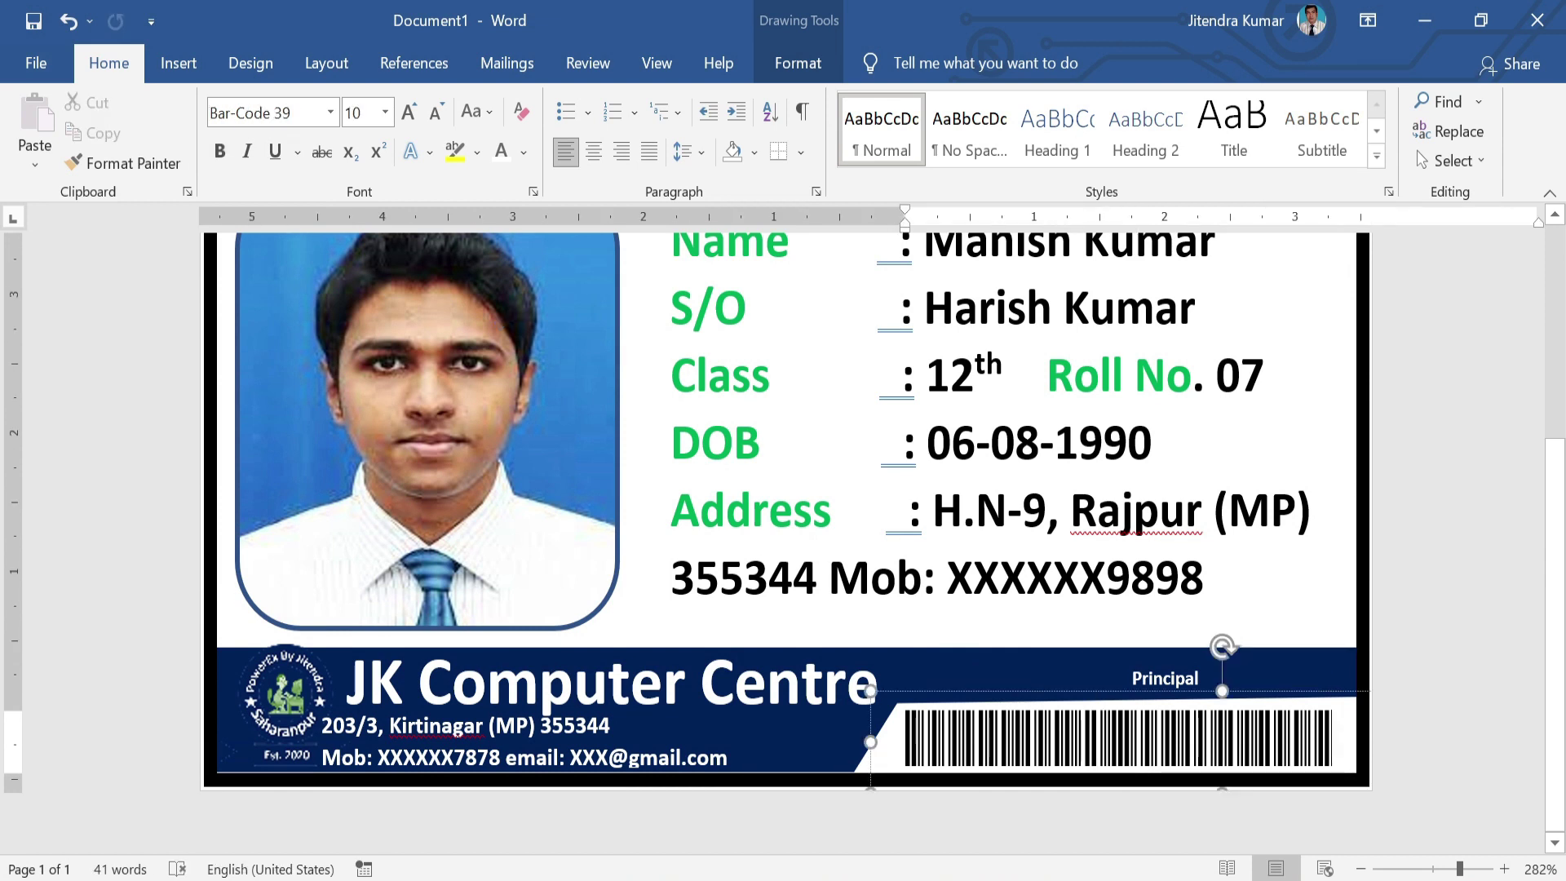
Ignore Once the grammar flags on the colons after Name, S/O, Class and the remaining detail lines.
{"action": "left_click", "coordinate": [818, 282]}
{"action": "right_click", "coordinate": [818, 282]}
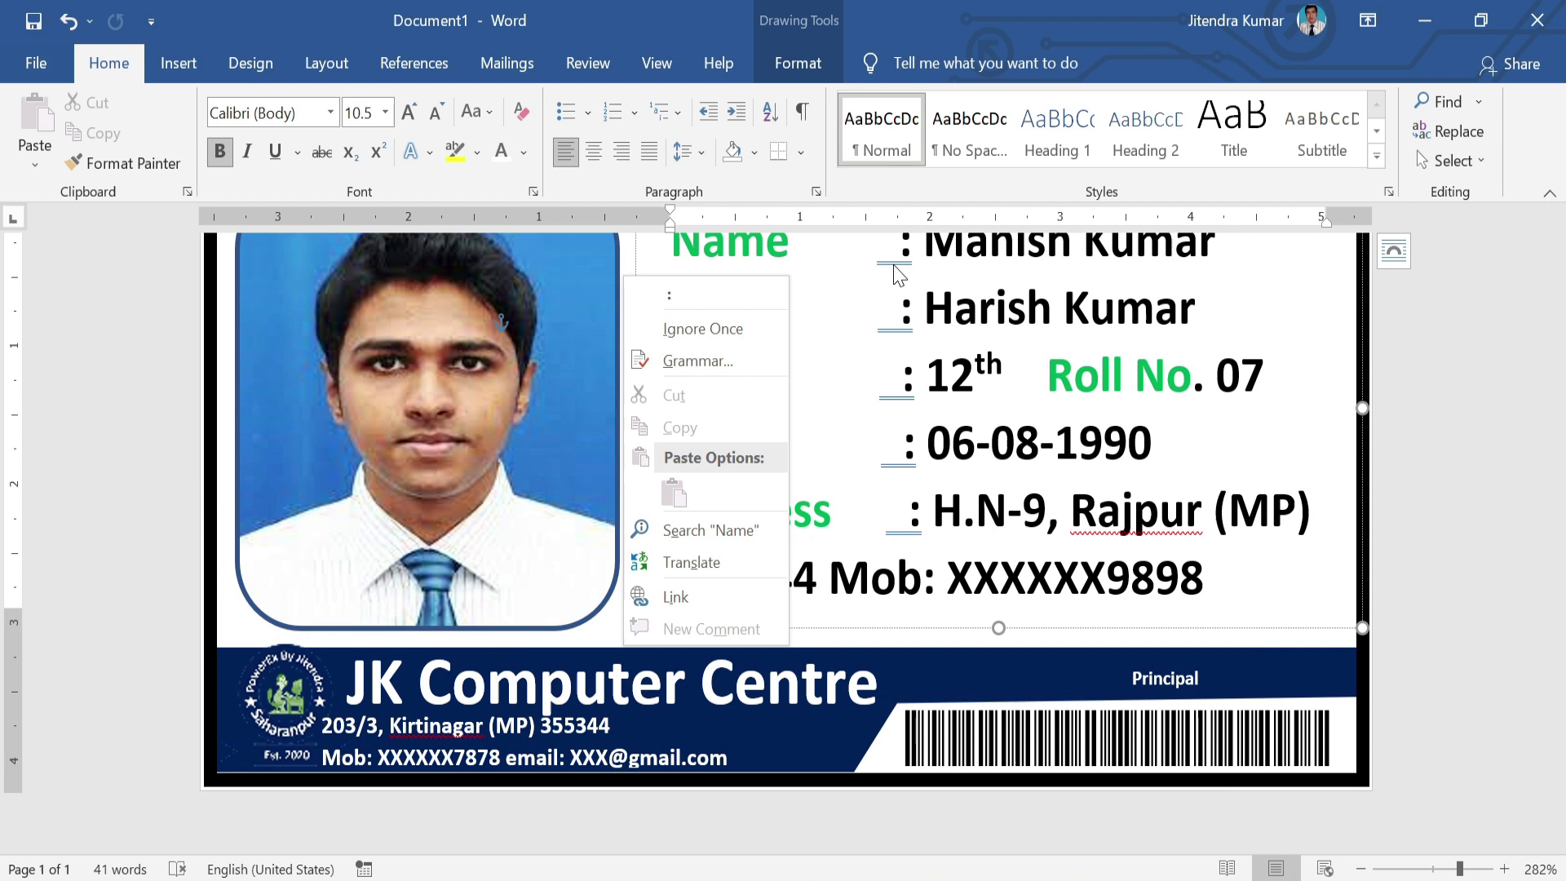
{"action": "left_click", "coordinate": [759, 330]}
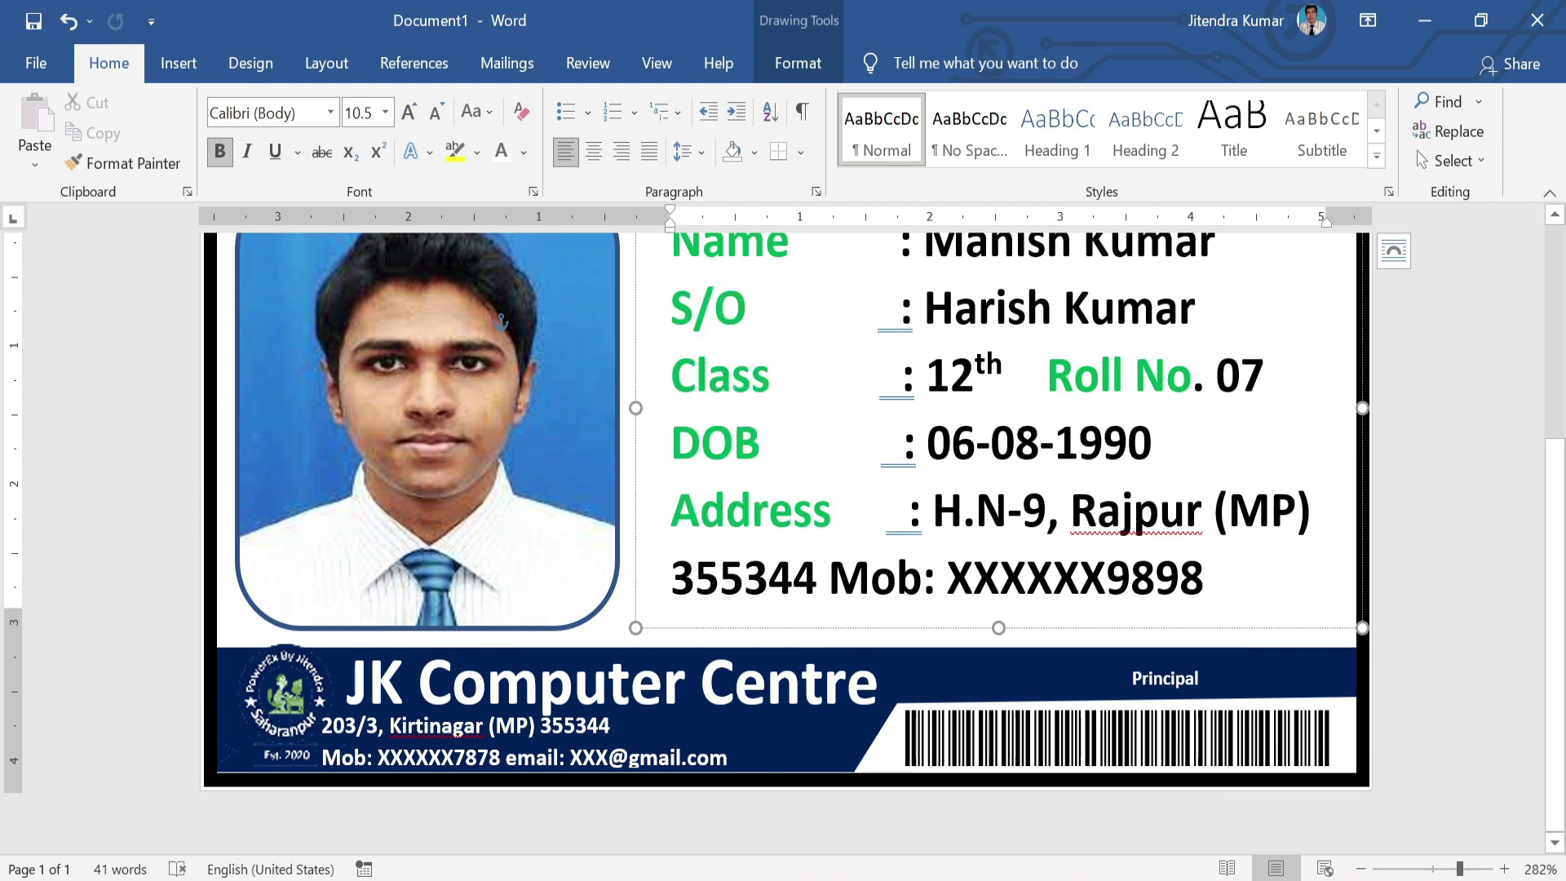
{"action": "right_click", "coordinate": [879, 339]}
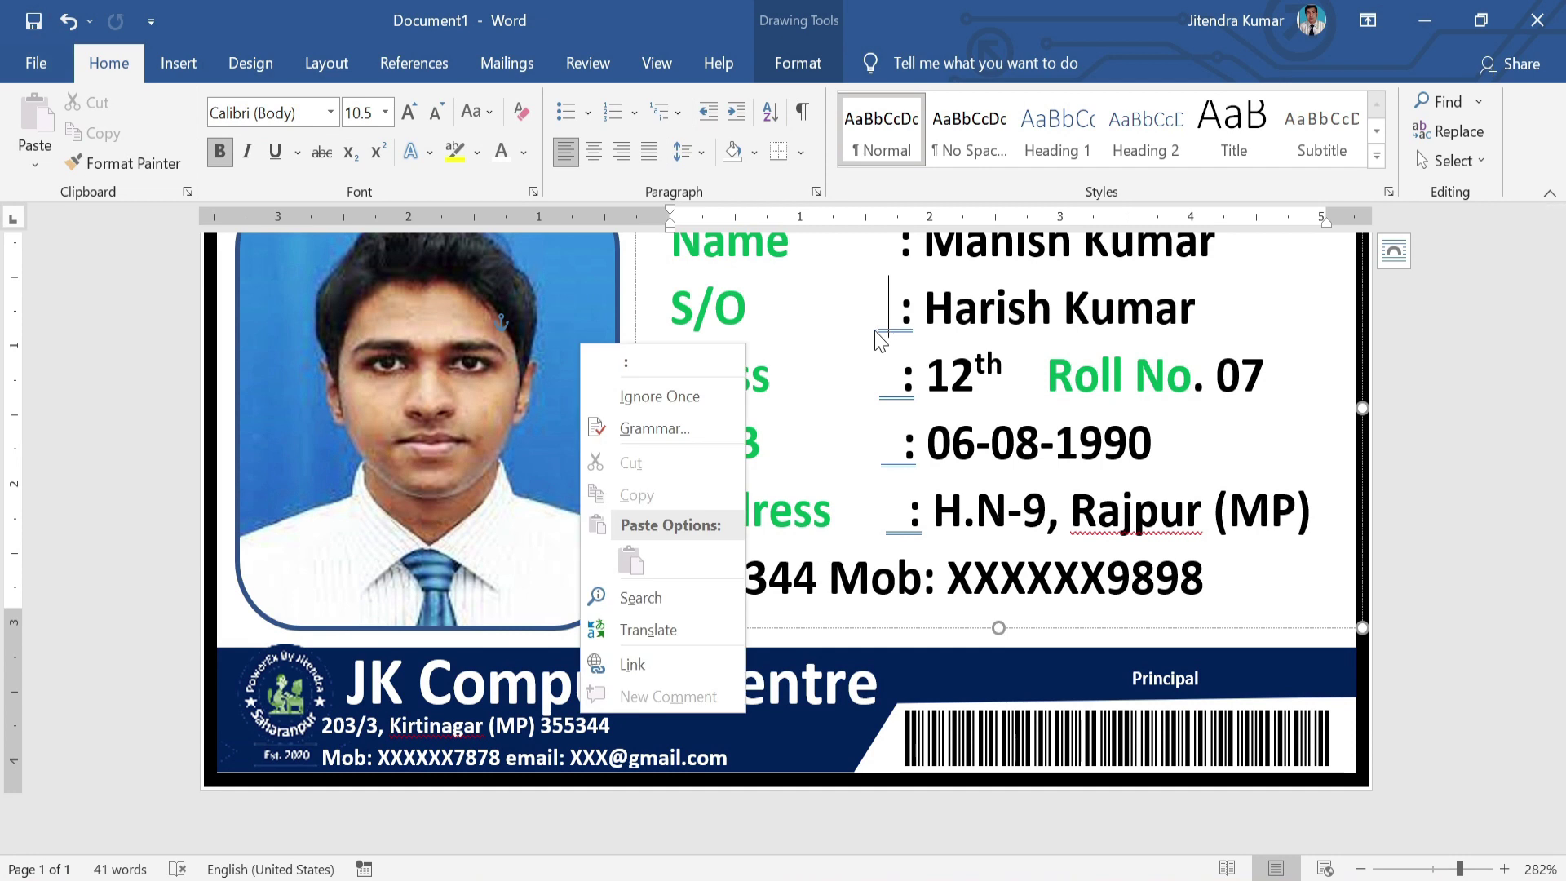
{"action": "left_click", "coordinate": [699, 397]}
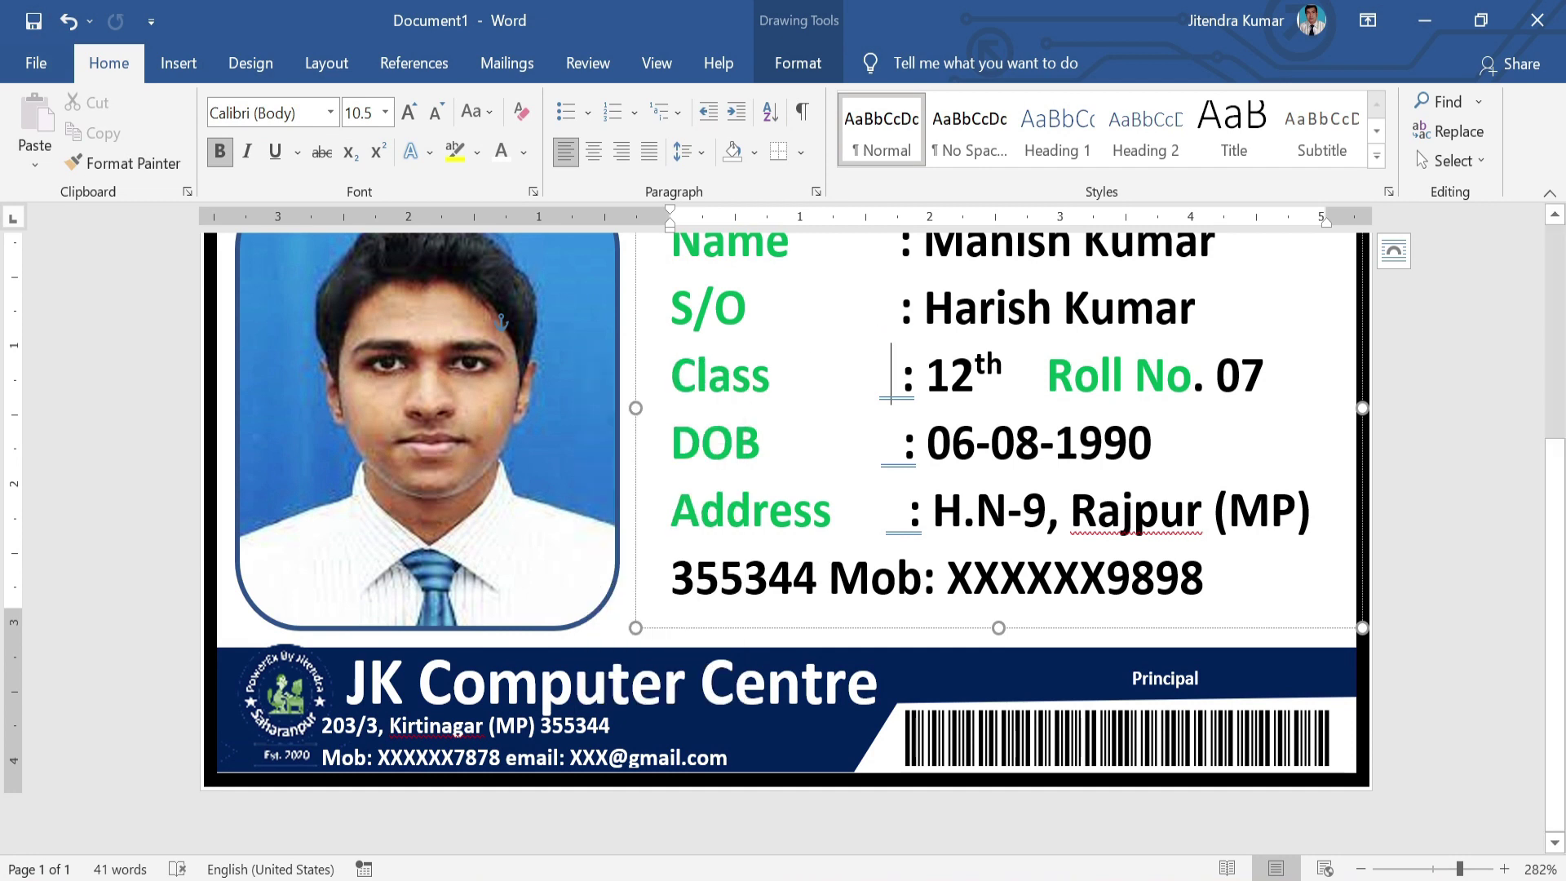
{"action": "right_click", "coordinate": [891, 398]}
{"action": "left_click", "coordinate": [717, 461]}
{"action": "right_click", "coordinate": [897, 465]}
{"action": "left_click", "coordinate": [824, 524]}
{"action": "left_click", "coordinate": [483, 725]}
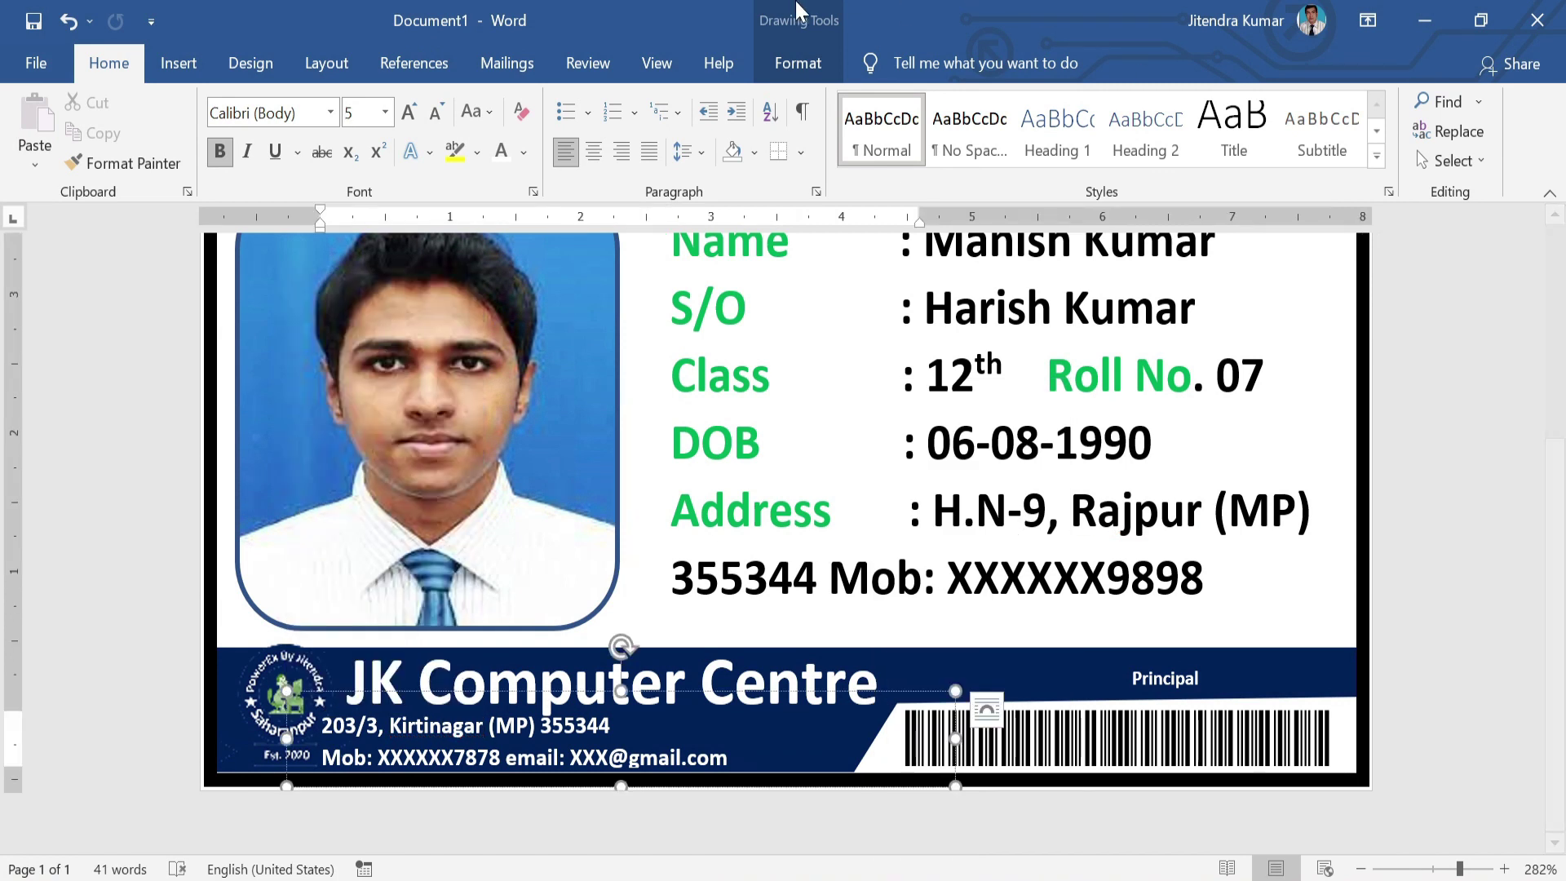
View the finished identity card at 100%, enlarge it to about 169%, then open Print preview.
{"action": "left_click", "coordinate": [657, 63]}
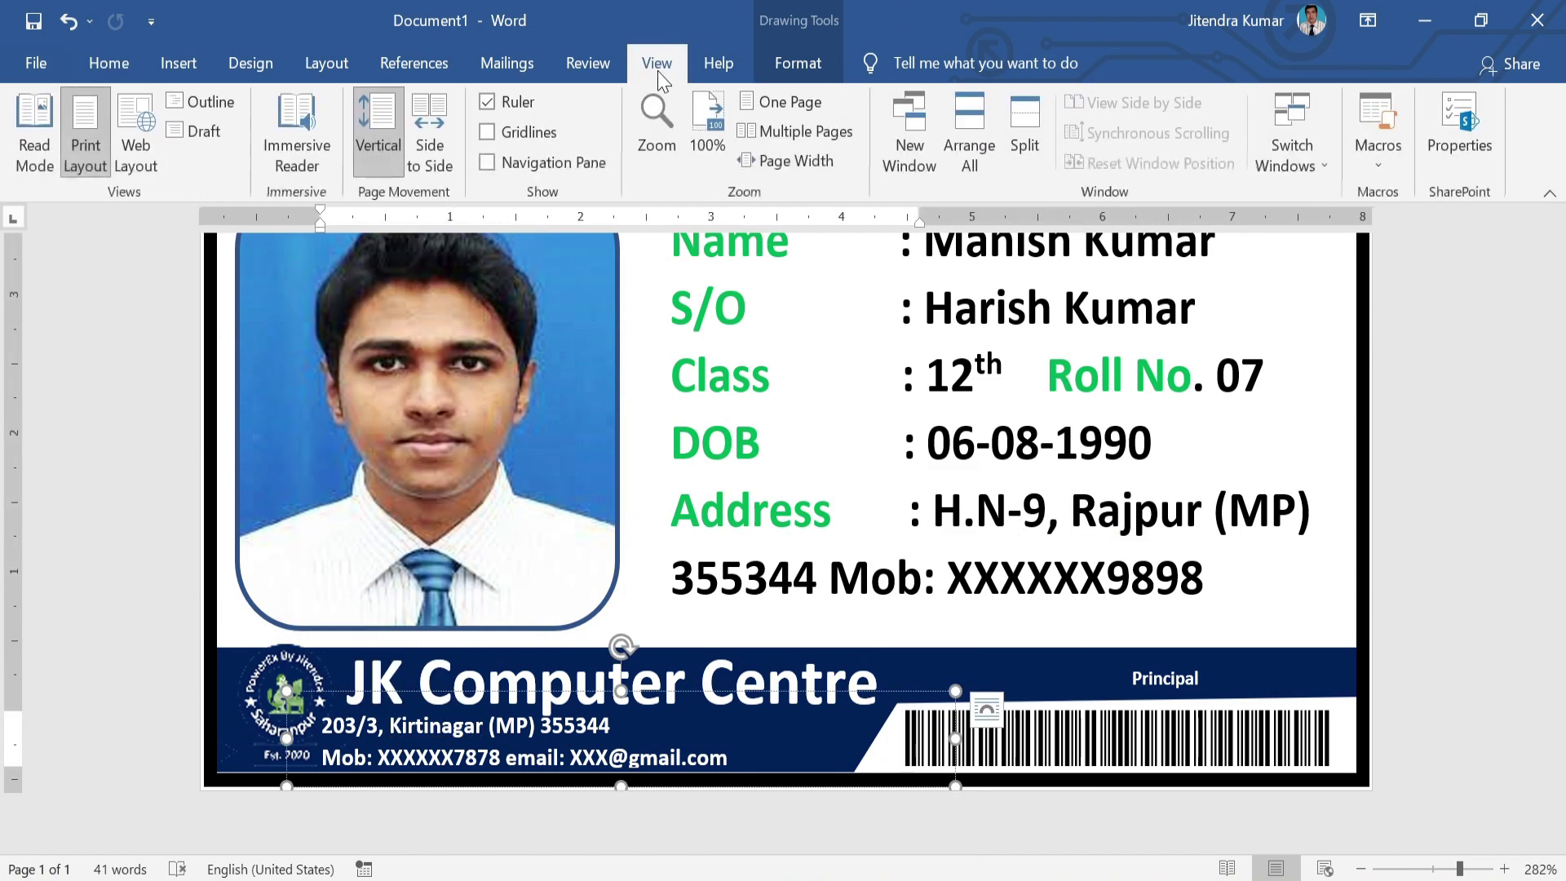
{"action": "left_click", "coordinate": [703, 118]}
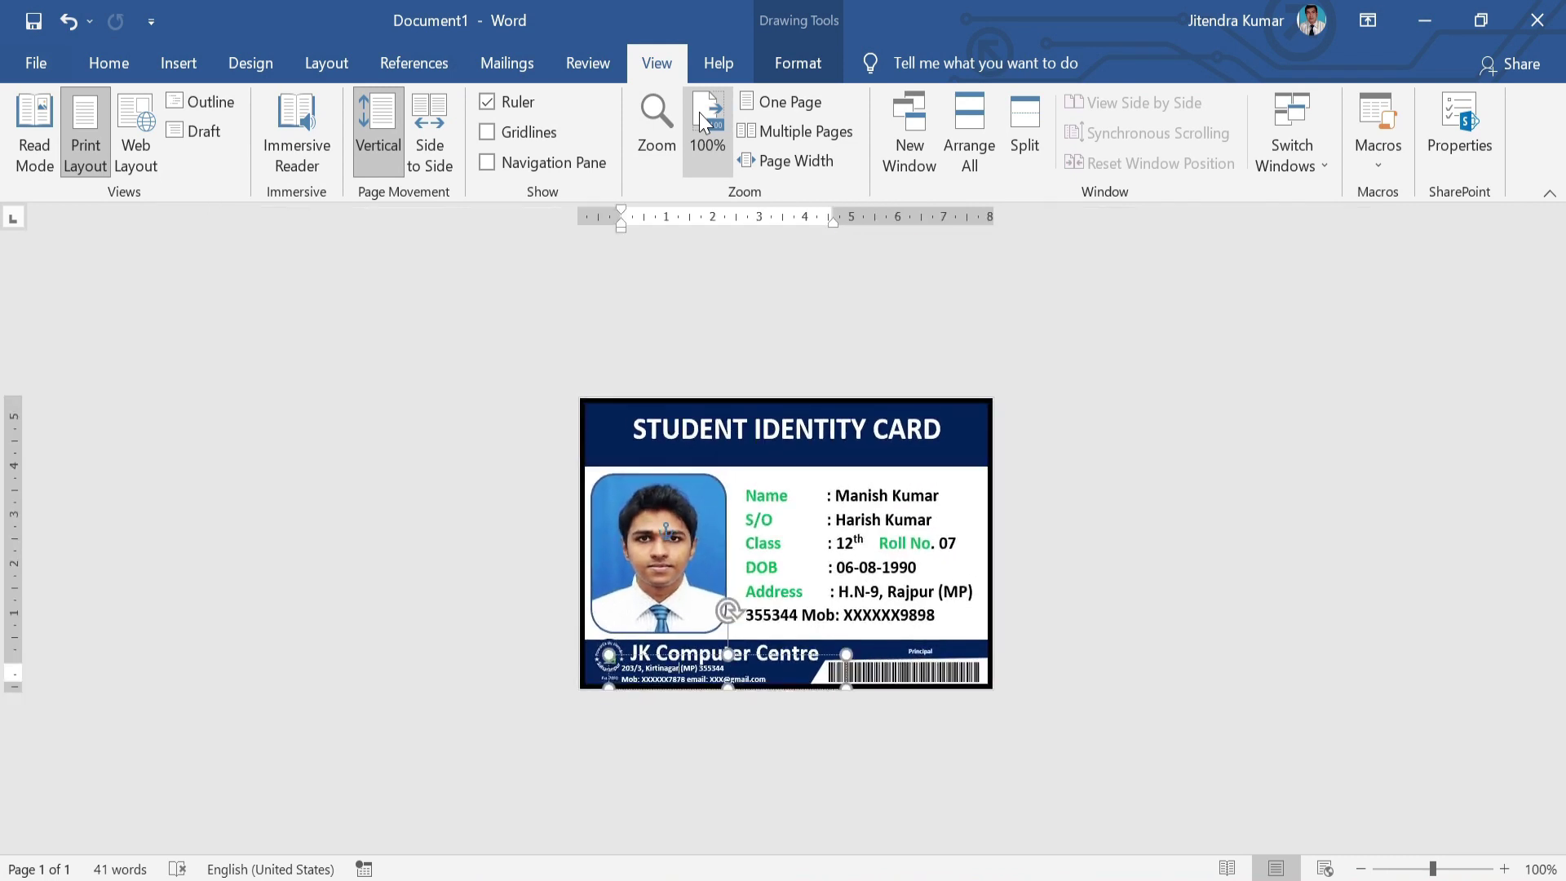
{"action": "key", "text": "Escape"}
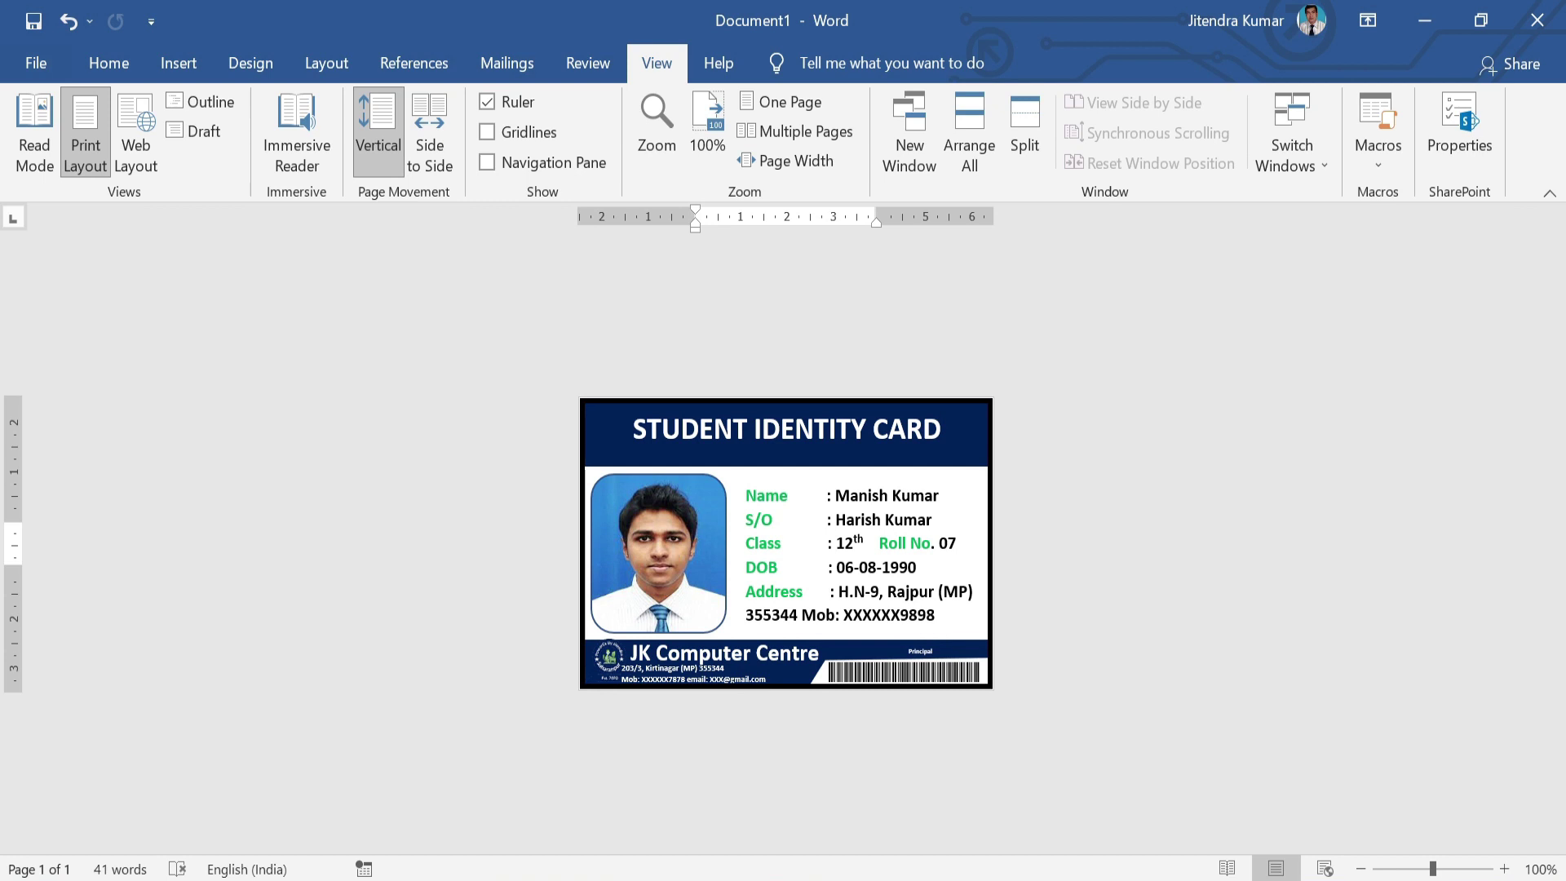
{"action": "left_click", "coordinate": [1445, 869]}
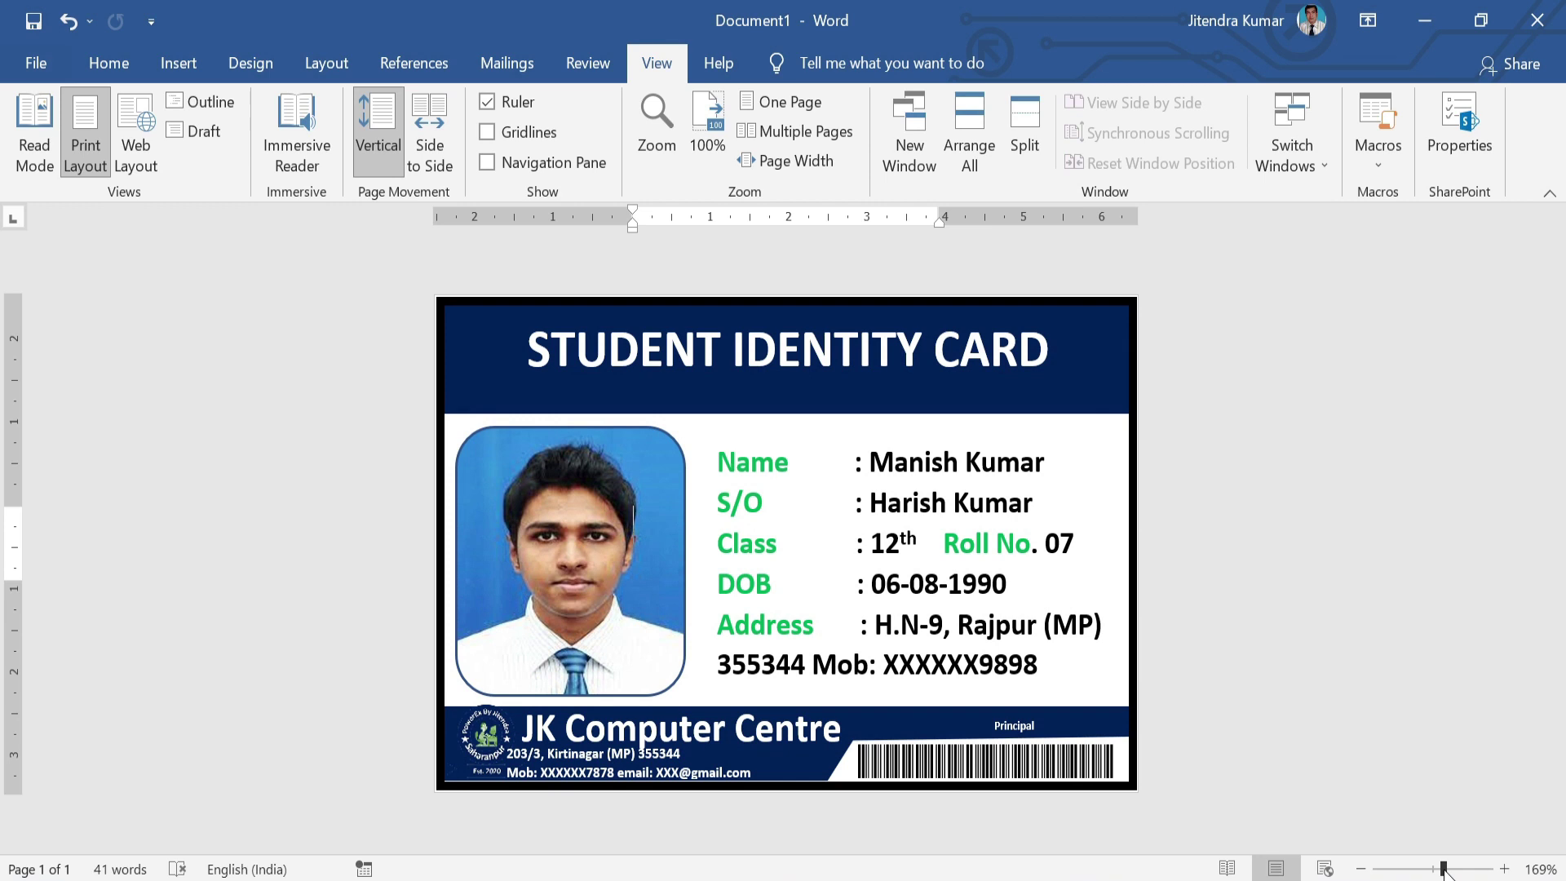
{"action": "key", "text": "ctrl+p"}
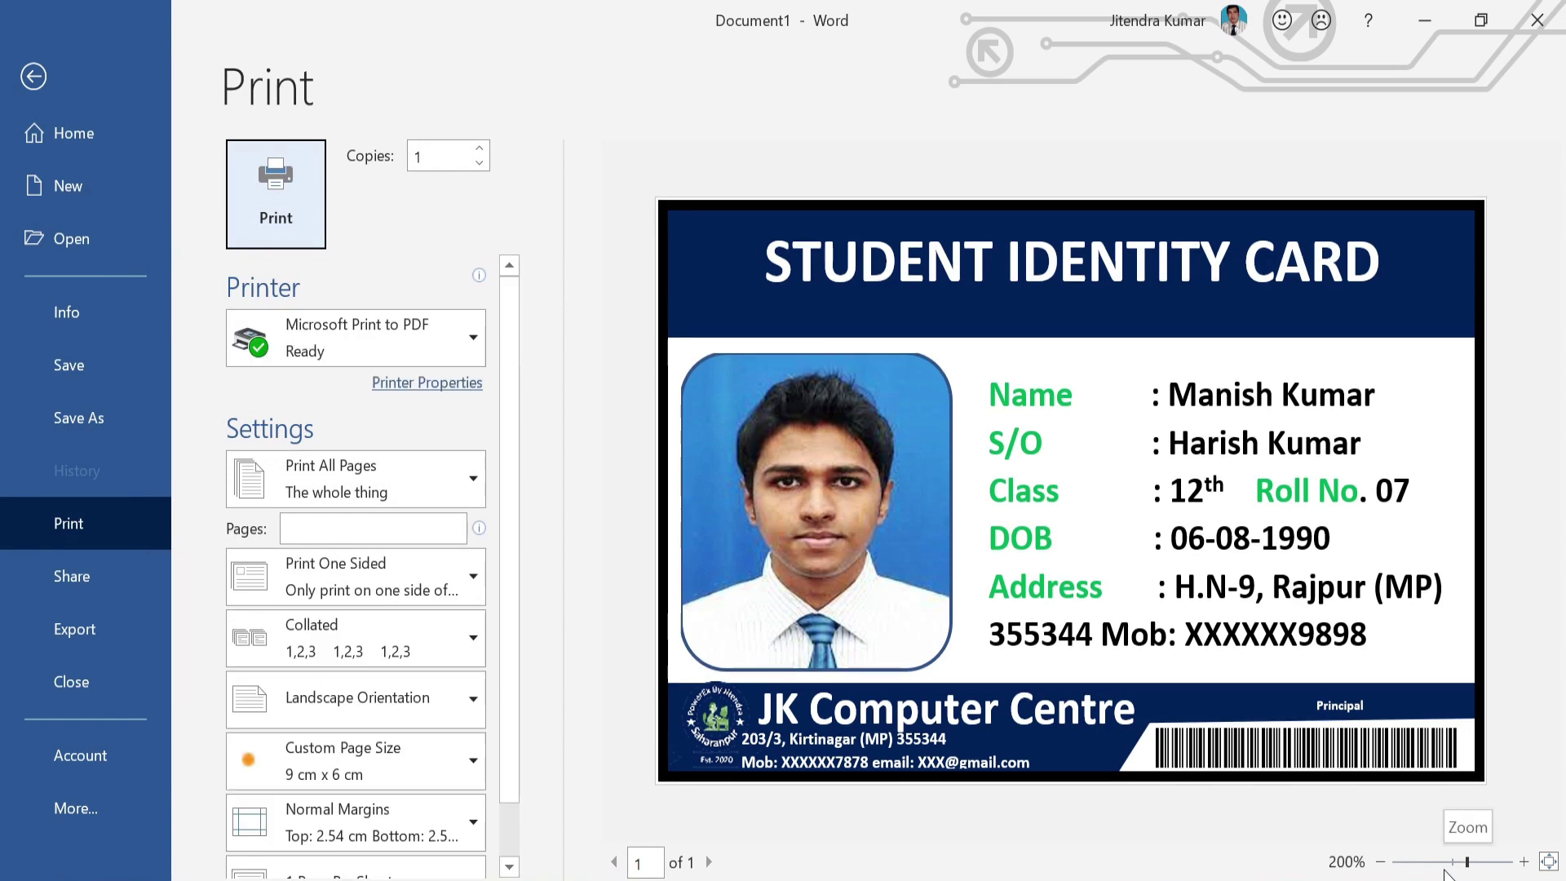